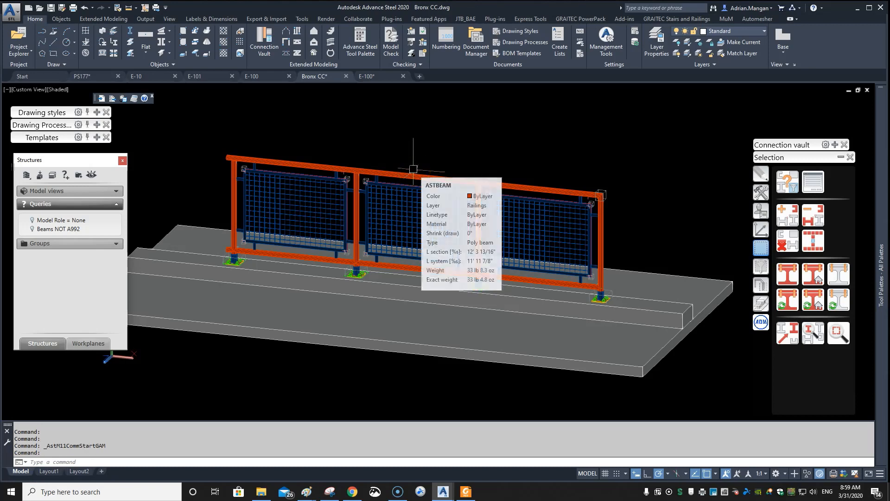
middle_click_drag(413, 170, 483, 157)
scroll(479, 159, "up", 2)
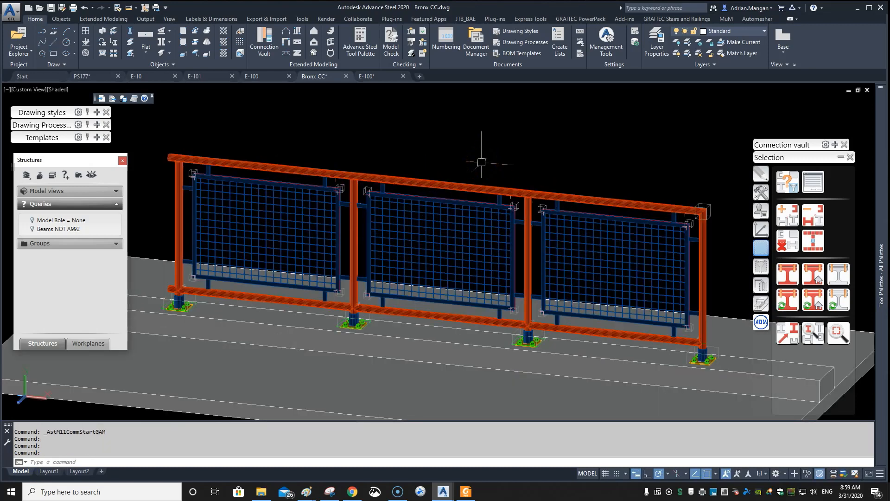
left_click(496, 167)
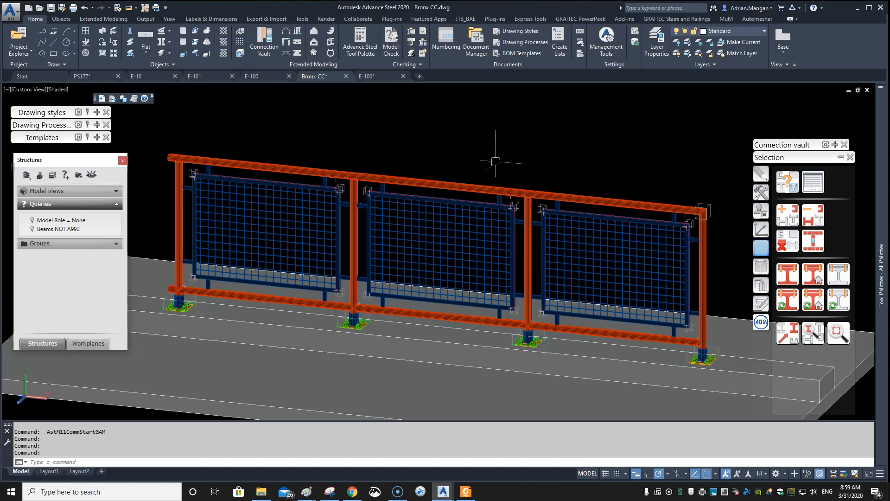
middle_click_drag(498, 149, 501, 129)
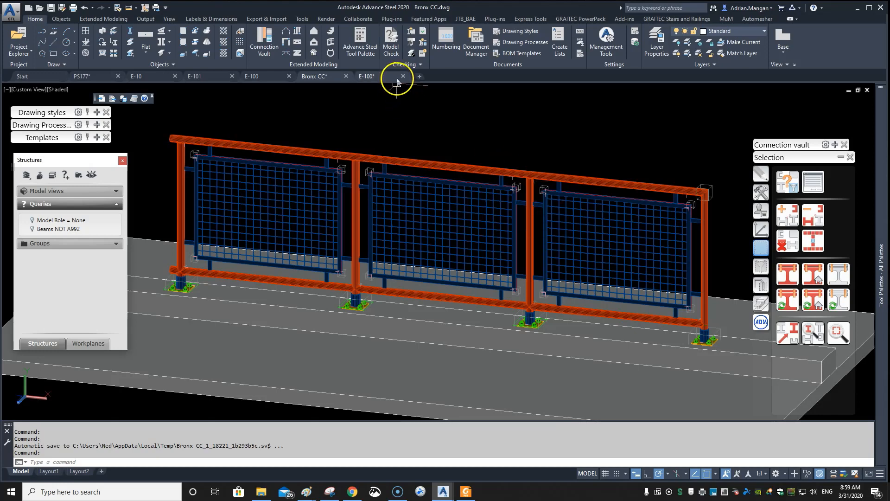
middle_click_drag(383, 154, 385, 139)
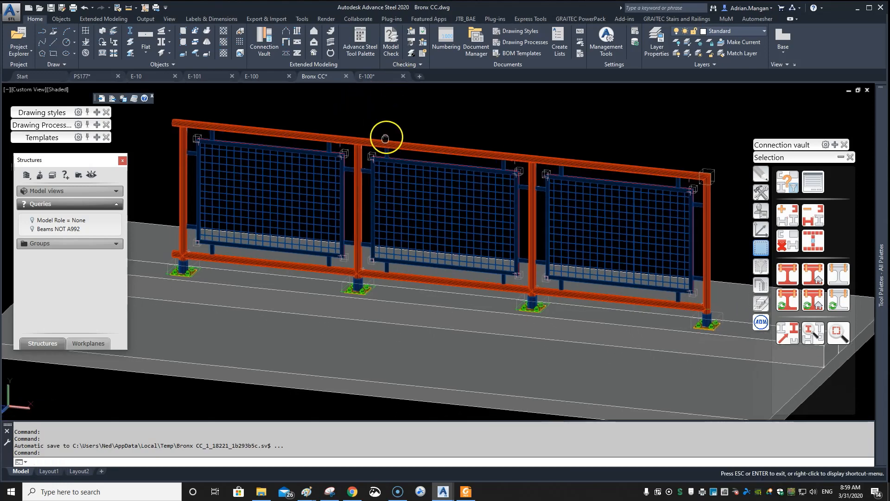
- Switch to the E-100 drawing and examine the part labels on the railing section view
left_click(385, 76)
scroll(556, 302, "down", 3)
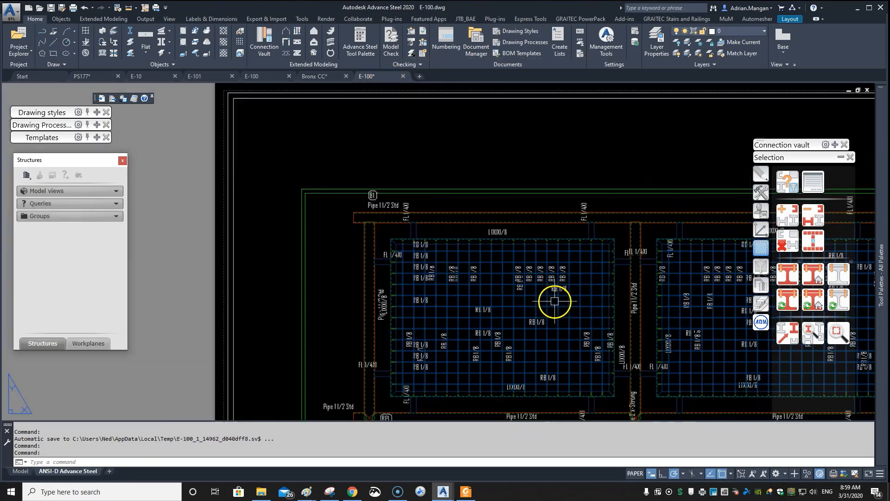
middle_click_drag(557, 302, 435, 223)
scroll(523, 232, "down", 2)
scroll(479, 215, "up", 1)
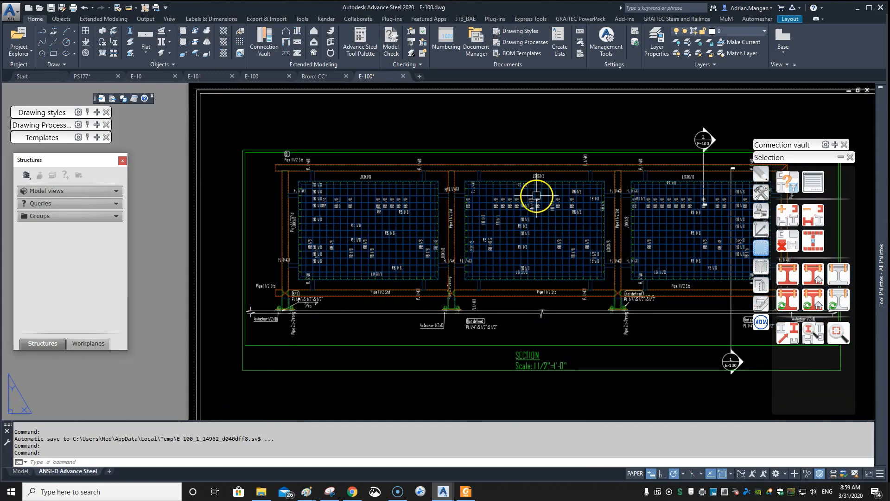
scroll(537, 196, "up", 1)
scroll(536, 195, "down", 2)
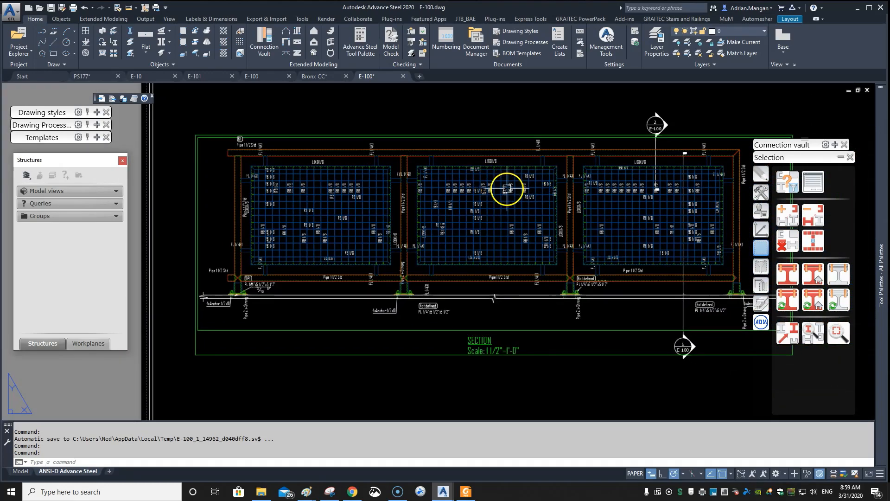
scroll(508, 190, "up", 3)
scroll(515, 201, "down", 3)
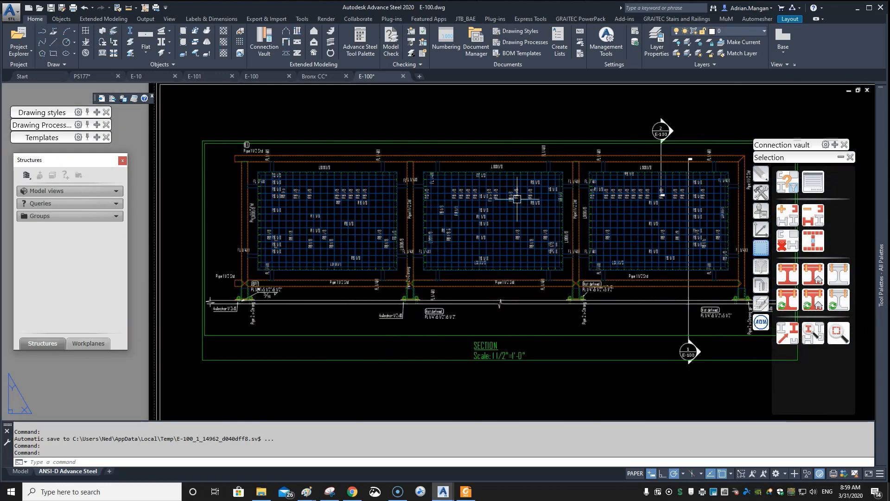
scroll(514, 199, "up", 2)
scroll(529, 200, "down", 2)
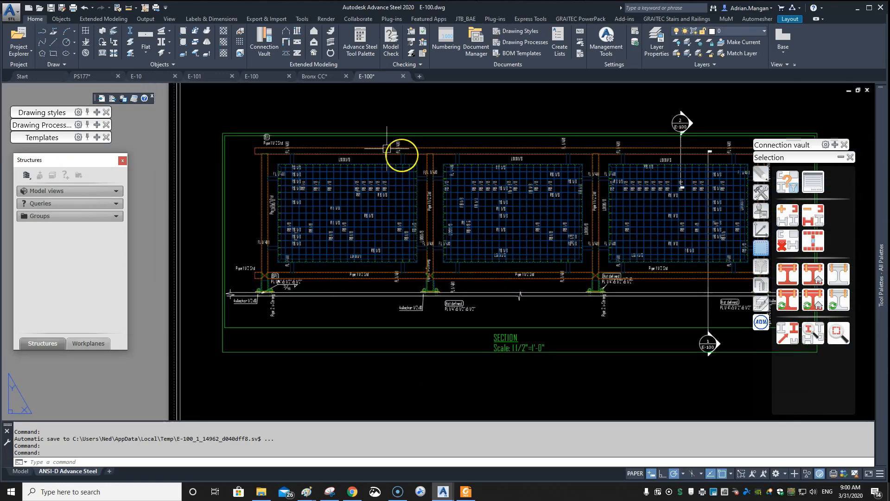
- In the Bronx CC model, mark the railing's connected parts starting from its top rail and select all marked objects
left_click(324, 77)
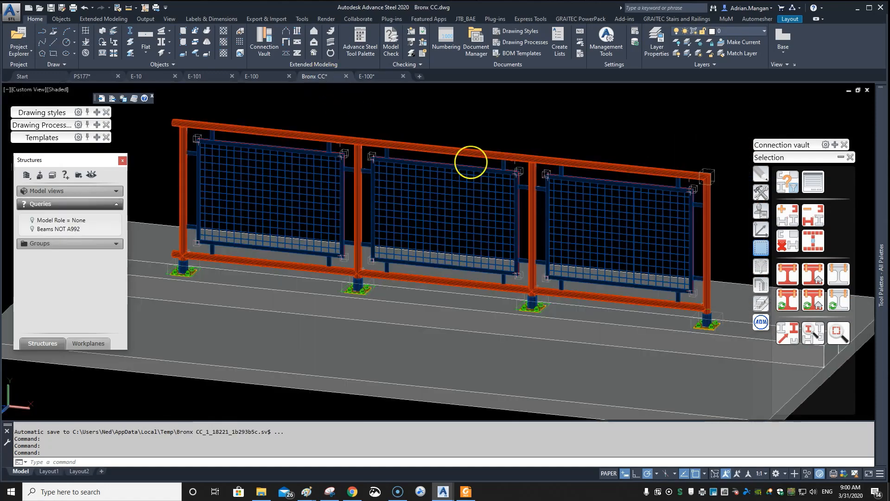
mouse_move(471, 159)
middle_mouse_down()
mouse_move(445, 159)
mouse_move(473, 164)
mouse_move(445, 143)
mouse_move(429, 174)
mouse_move(418, 149)
middle_mouse_up()
scroll(445, 154, "up", 3)
scroll(445, 153, "down", 4)
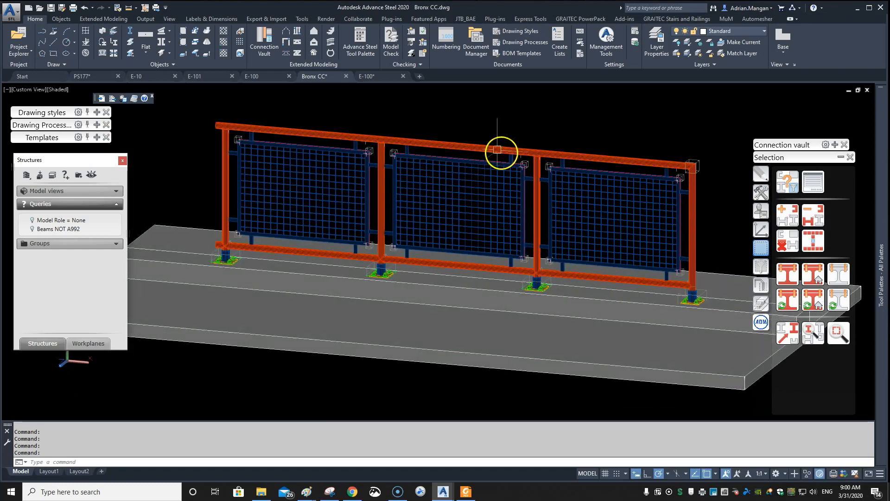
scroll(452, 245, "down", 1)
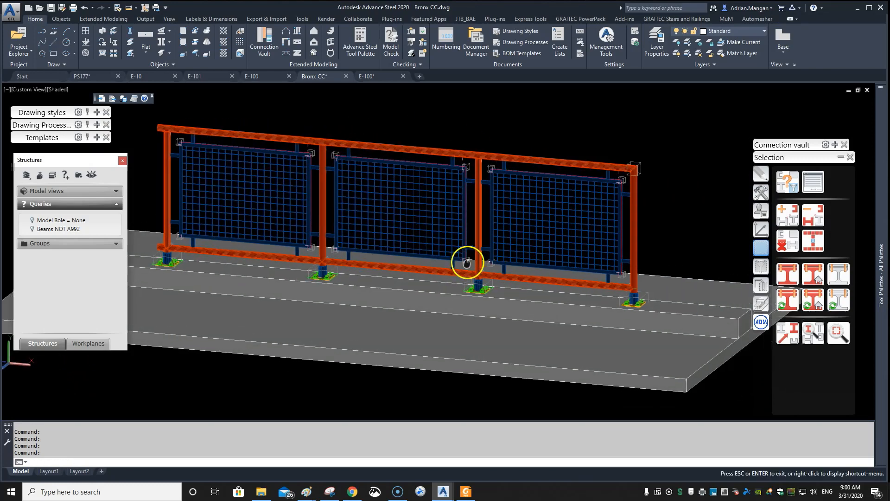
scroll(557, 239, "down", 3)
left_click(764, 267)
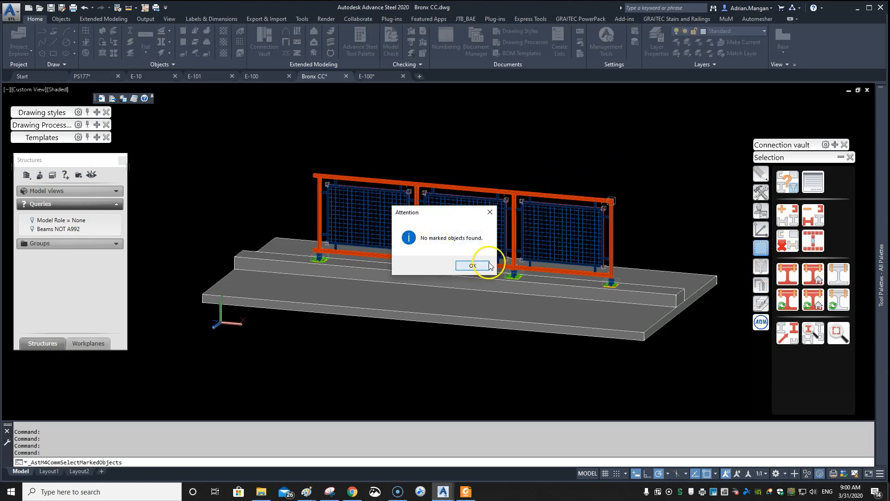
left_click(489, 263)
left_click(807, 294)
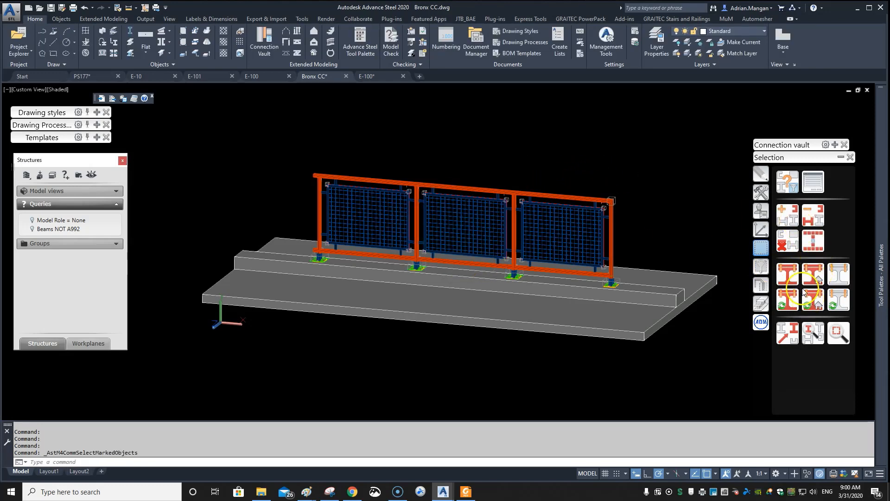
left_click(548, 193)
key("Return")
left_click(813, 240)
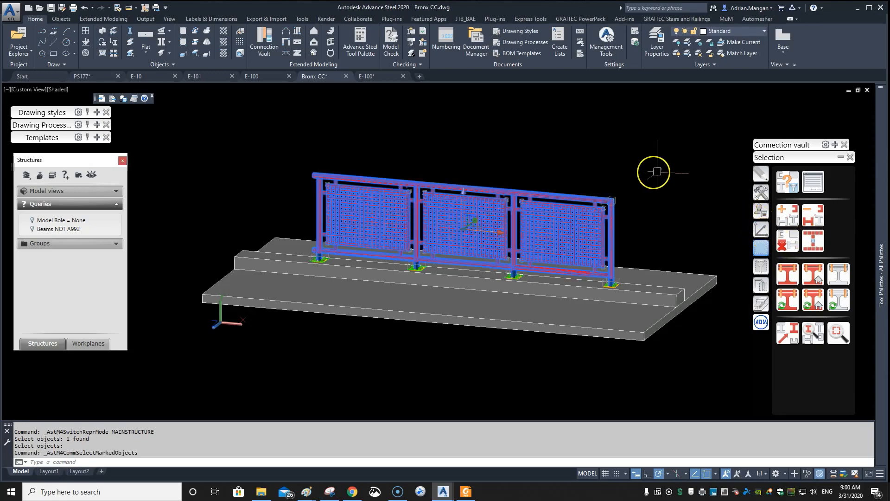
- Inspect the selected railing assembly, and clear its marking and selection
mouse_move(657, 171)
middle_mouse_down("shift")
mouse_move(611, 160)
mouse_move(634, 185)
middle_mouse_up("shift")
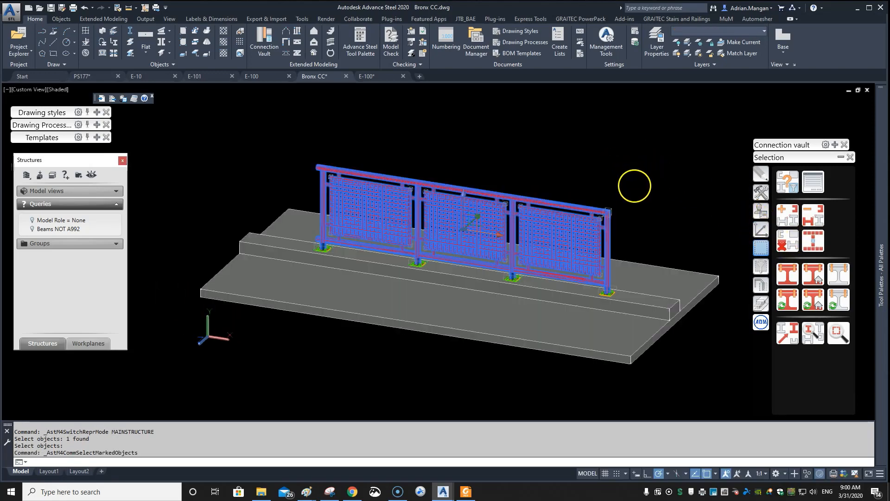
scroll(610, 298, "up", 3)
scroll(610, 259, "down", 3)
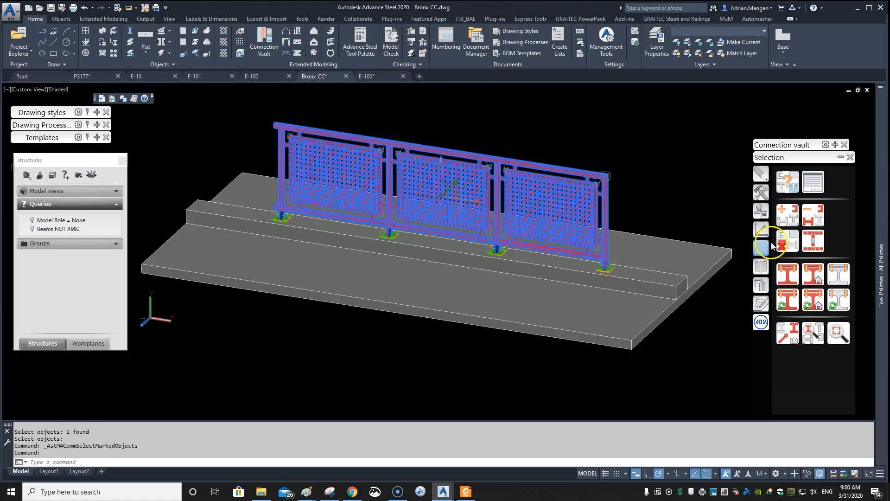
left_click(783, 236)
key("Escape")
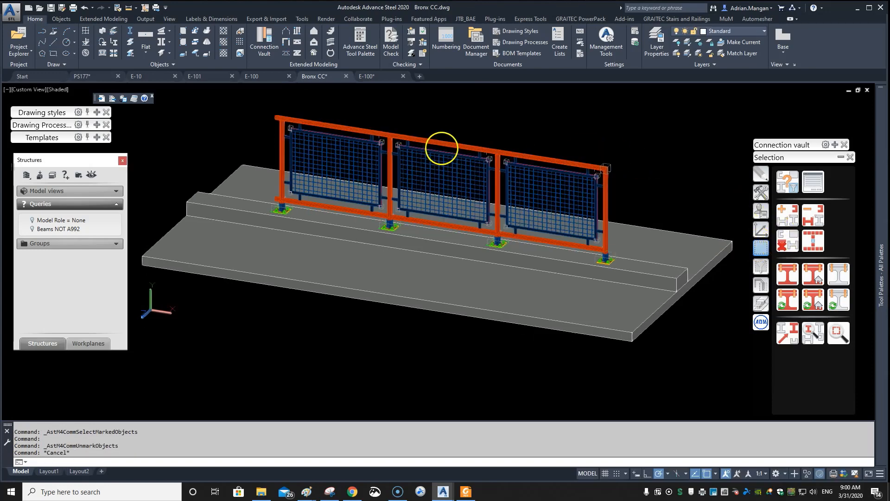
- Check the beam properties of the first end post of the railing and close them without changes
middle_click_drag(441, 148, 441, 143, "shift")
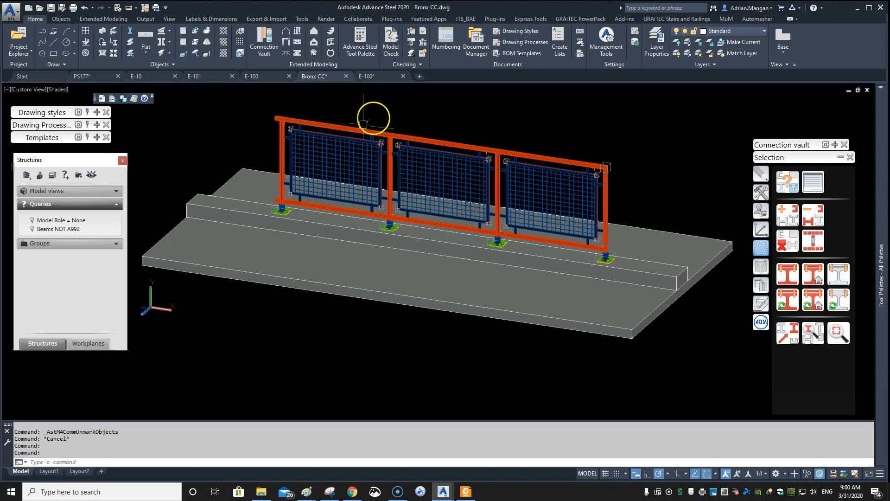
middle_click_drag(265, 149, 206, 186)
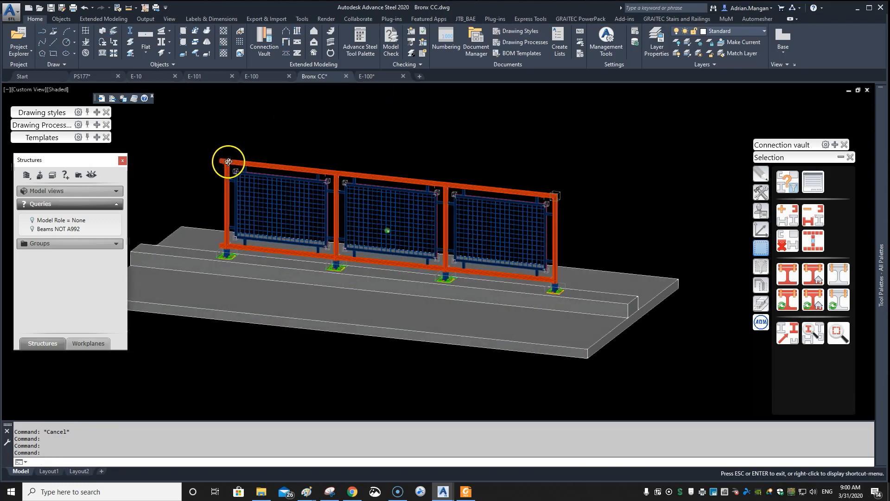
scroll(226, 167, "up", 4)
double_click(226, 174)
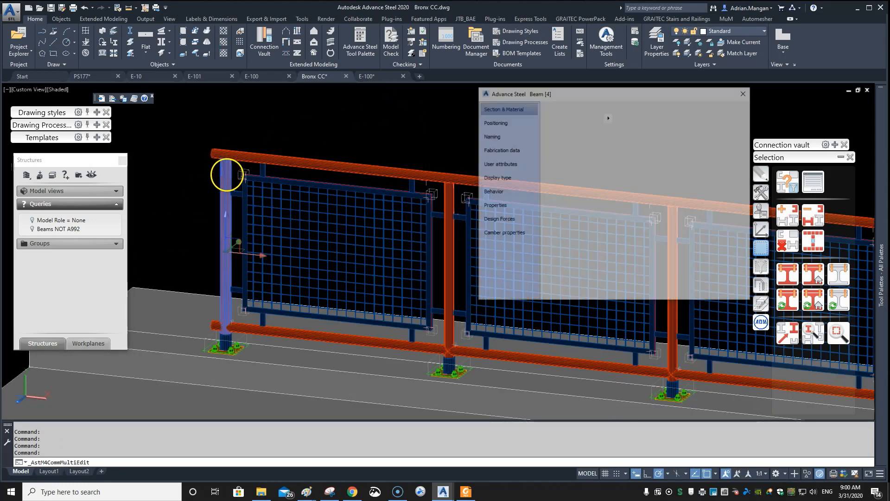
left_click(745, 93)
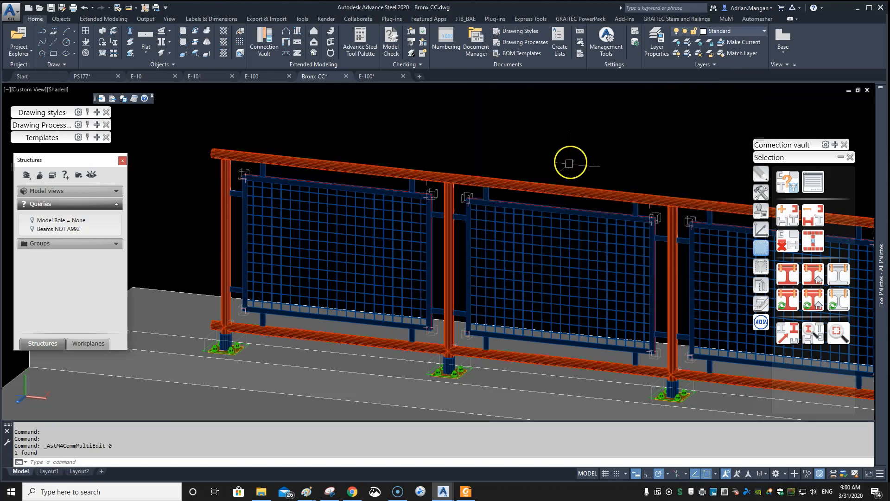
scroll(496, 129, "down", 5)
middle_click_drag(503, 143, 463, 145)
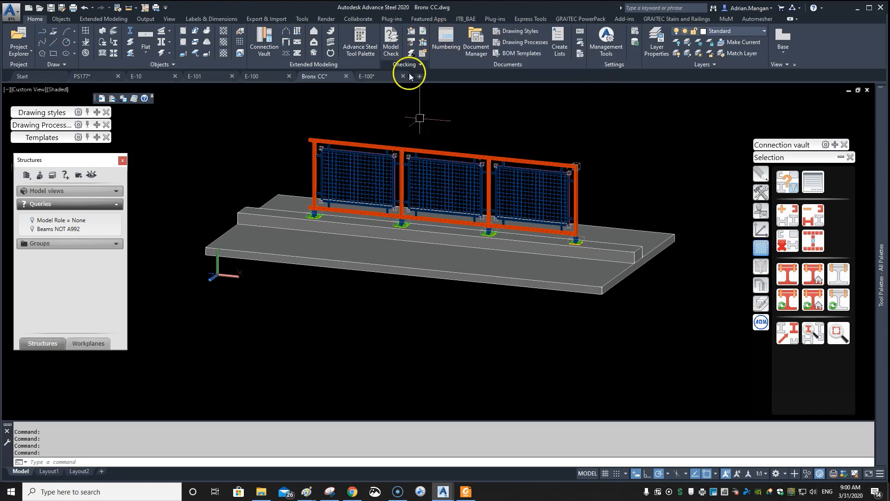
- Select the whole railing with its concrete base and run part and assembly numbering with the existing settings
scroll(602, 156, "down", 4)
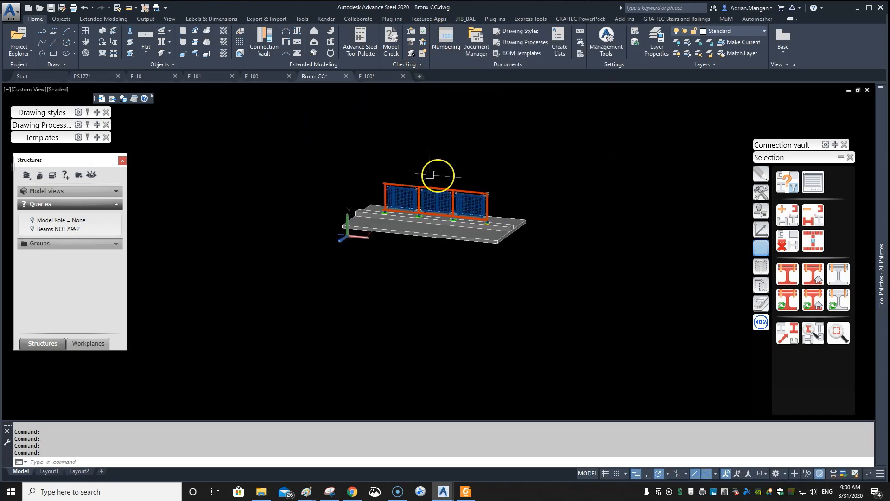
scroll(417, 170, "up", 3)
left_click(345, 162)
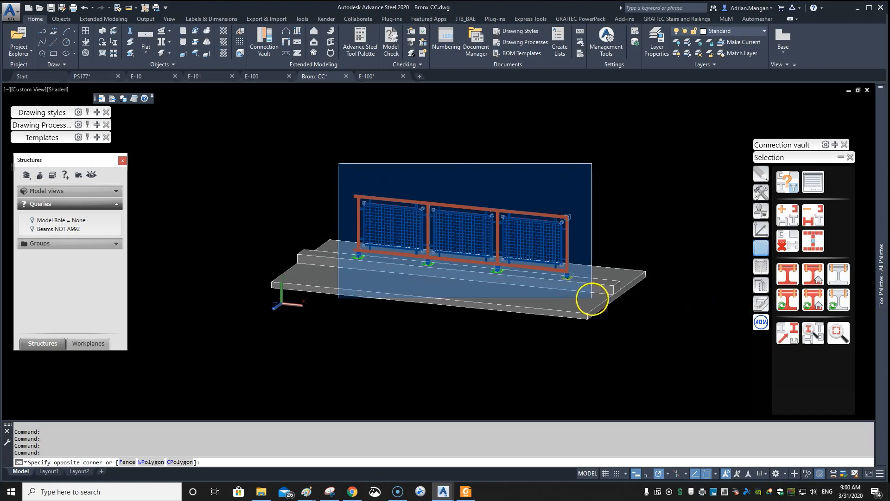
left_click(590, 298)
left_click(536, 189)
left_click(338, 278)
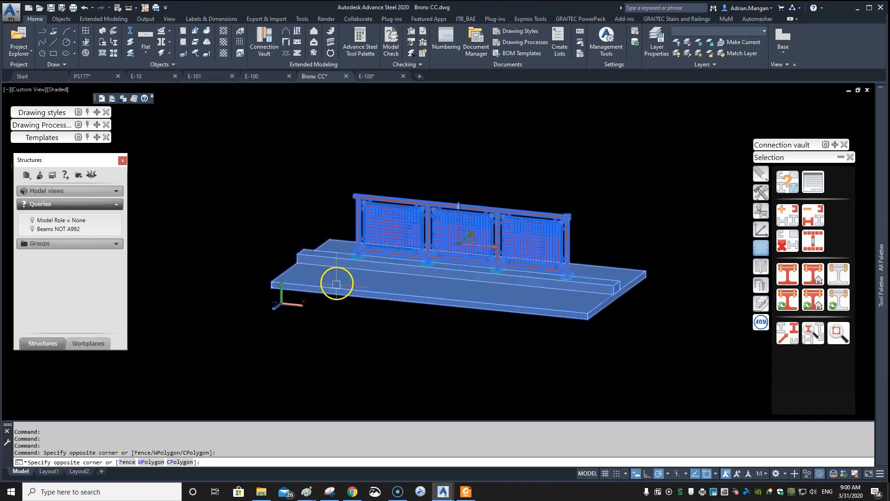
left_click(439, 39)
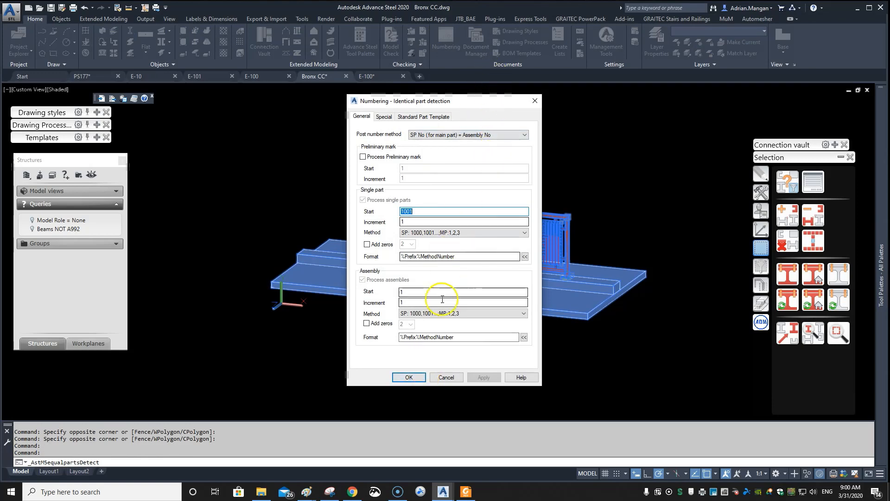
left_click(409, 377)
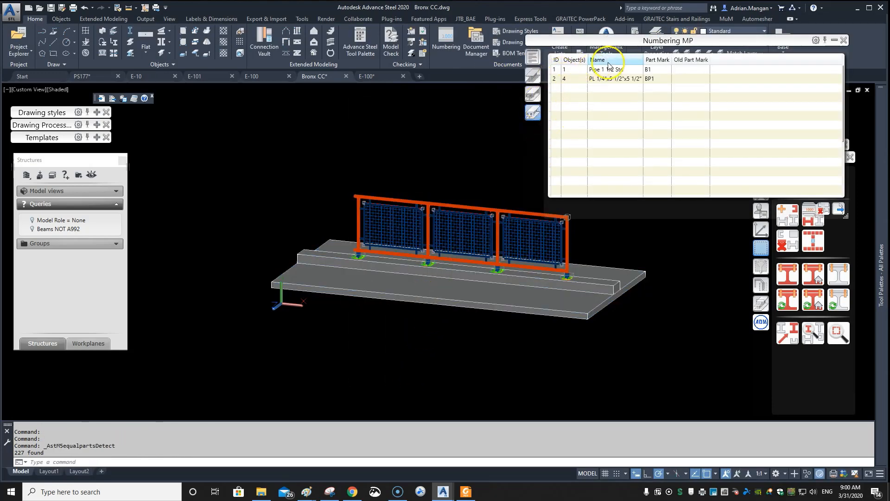
- Highlight the pipe assembly and the base plates from the numbering results, collapse the list and unmark the objects
left_click(578, 70)
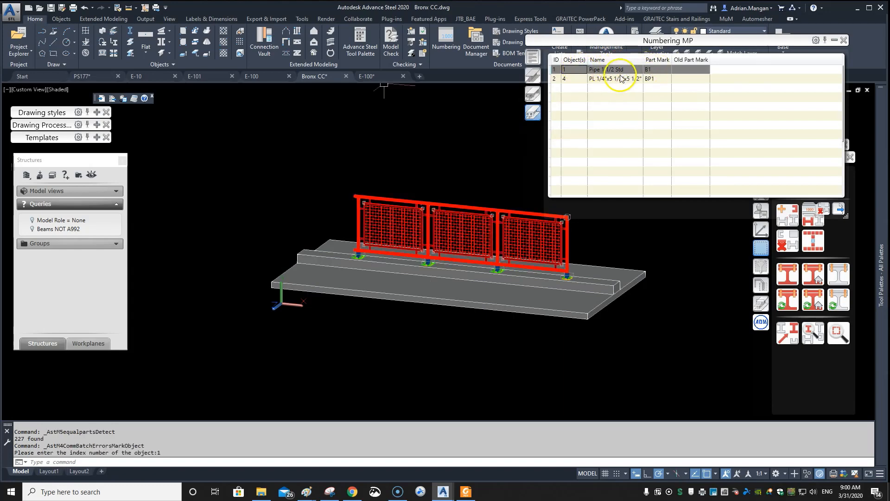
left_click(562, 79)
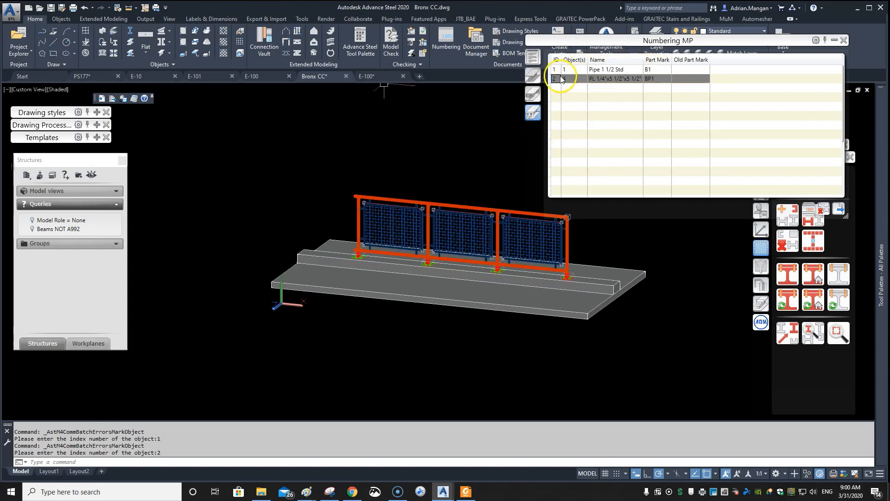
left_click(651, 70)
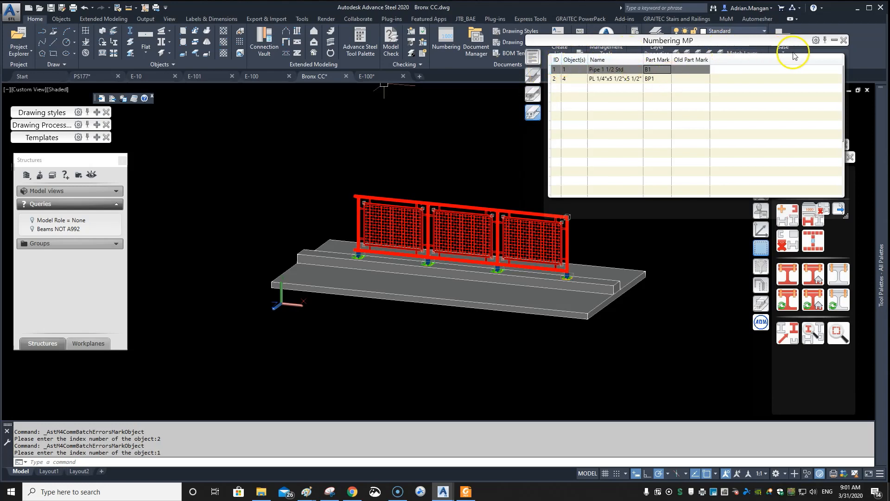
left_click(833, 43)
middle_click_drag(536, 182, 504, 190)
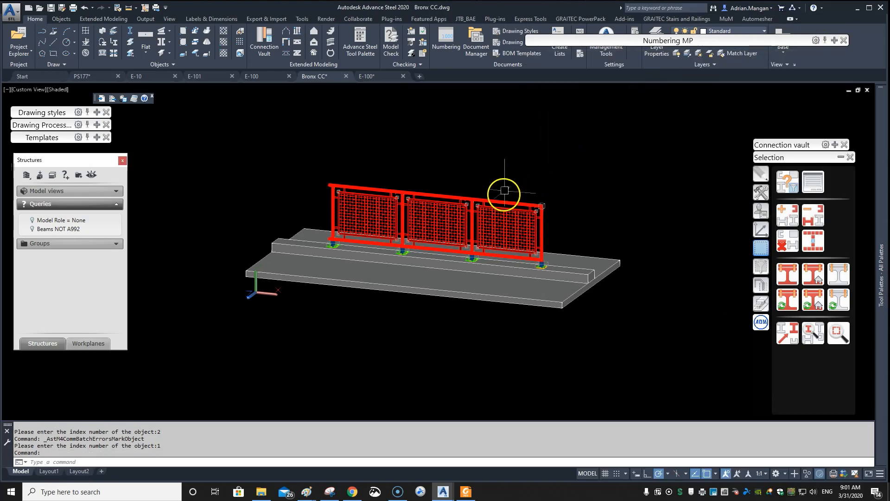
left_click(787, 241)
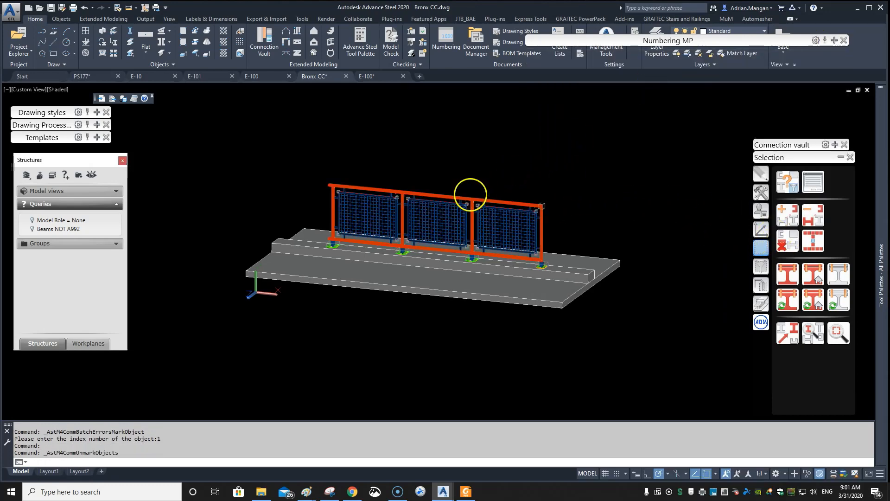
- Check the naming properties of the railing's top rail and close them without changes
scroll(471, 195, "up", 3)
middle_click_drag(419, 200, 463, 165, "shift")
scroll(420, 198, "down", 2)
scroll(459, 175, "up", 2)
double_click(461, 172)
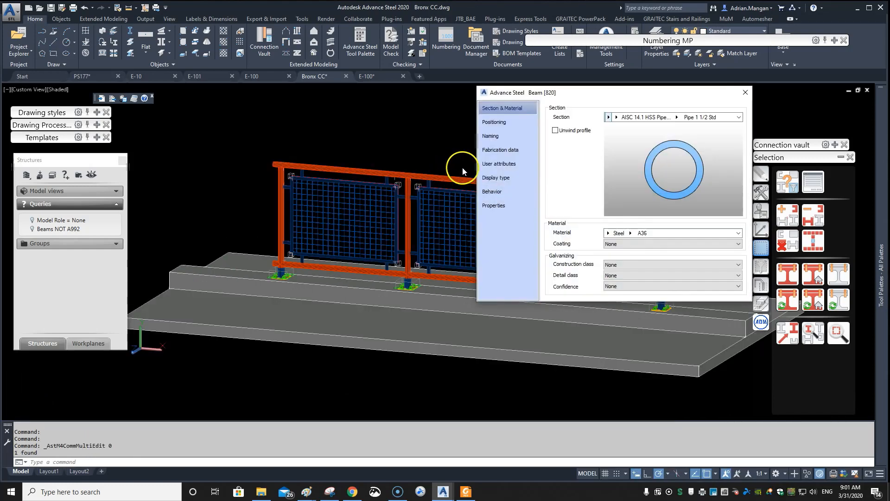
left_click(491, 137)
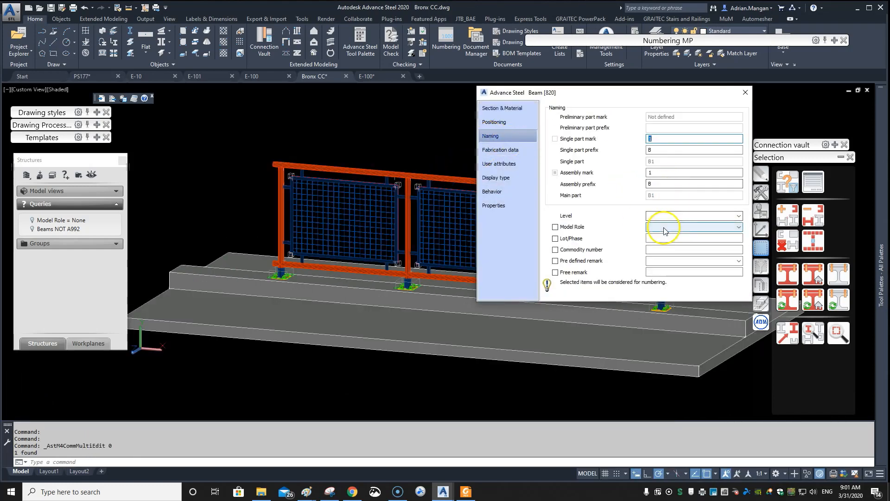
left_click(745, 93)
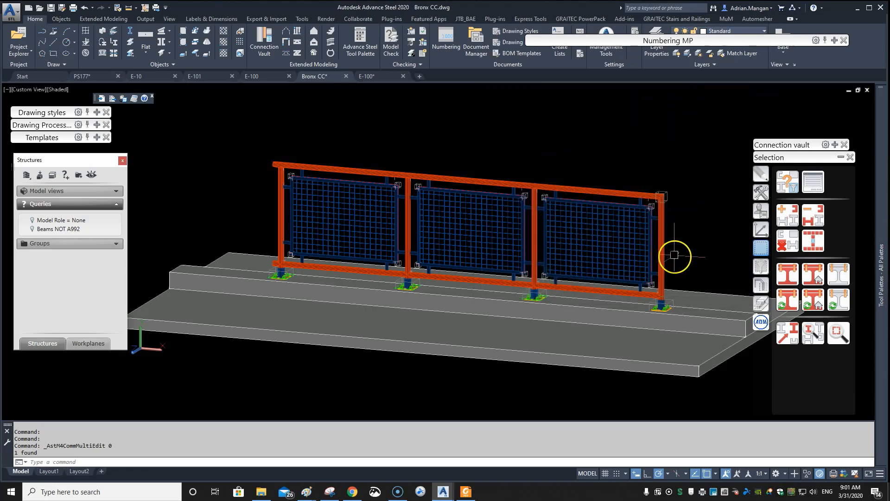
left_click(663, 237)
left_click(590, 293)
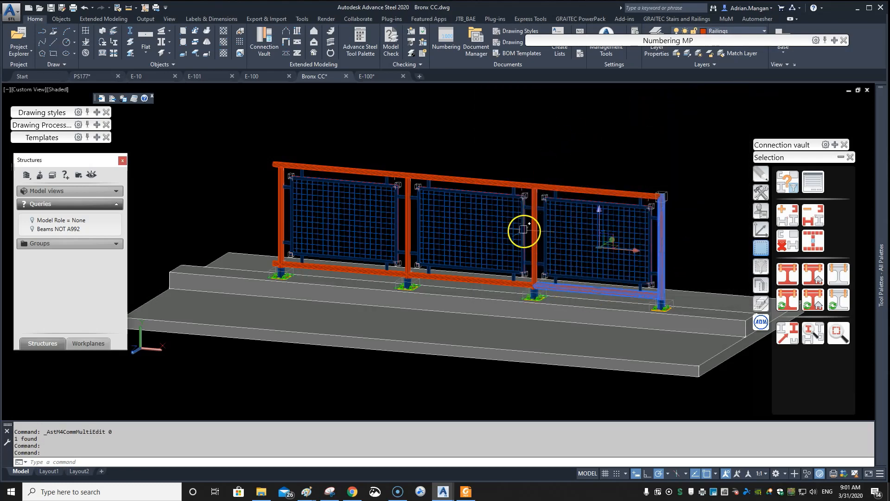
key("Escape")
left_click(494, 181)
right_click(490, 180)
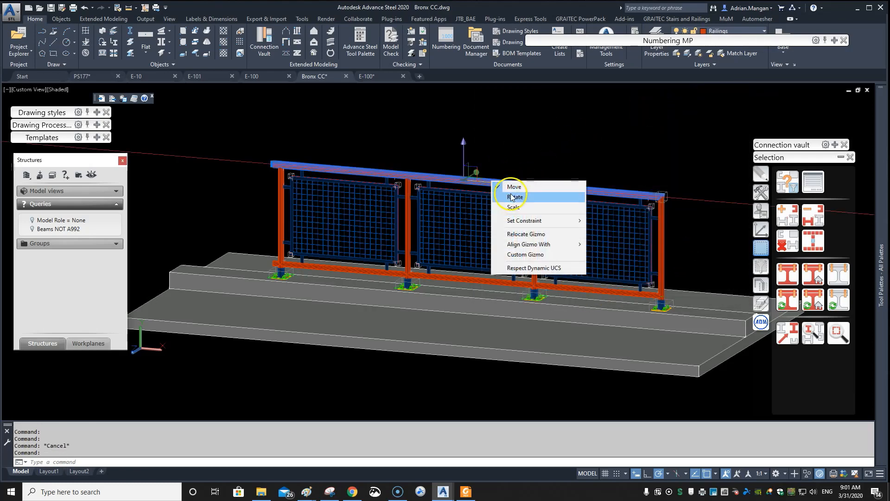
left_click(525, 150)
key("Escape")
- Select all pipes similar to the railing's top rail and open all their properties for multi-editing
left_click(463, 179)
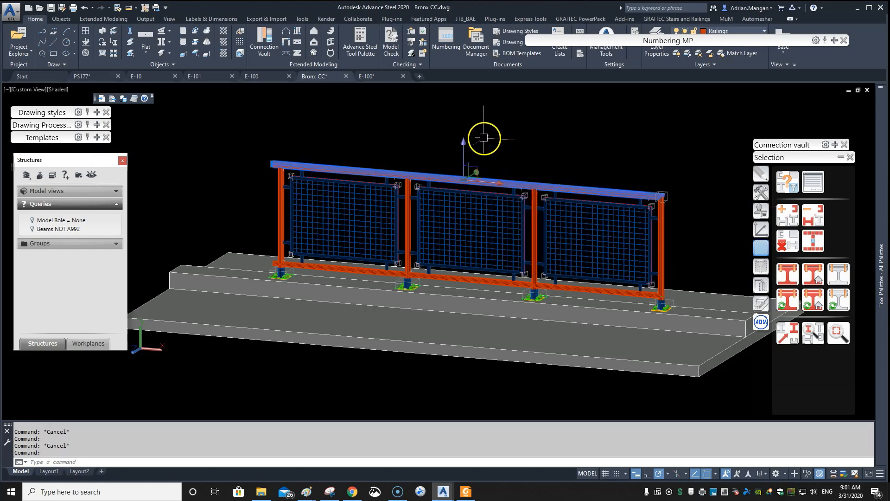
right_click(484, 138)
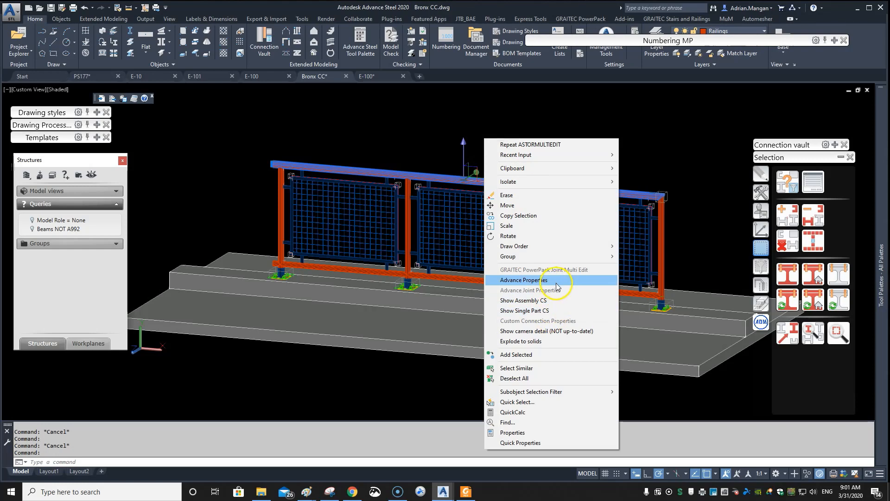
left_click(541, 368)
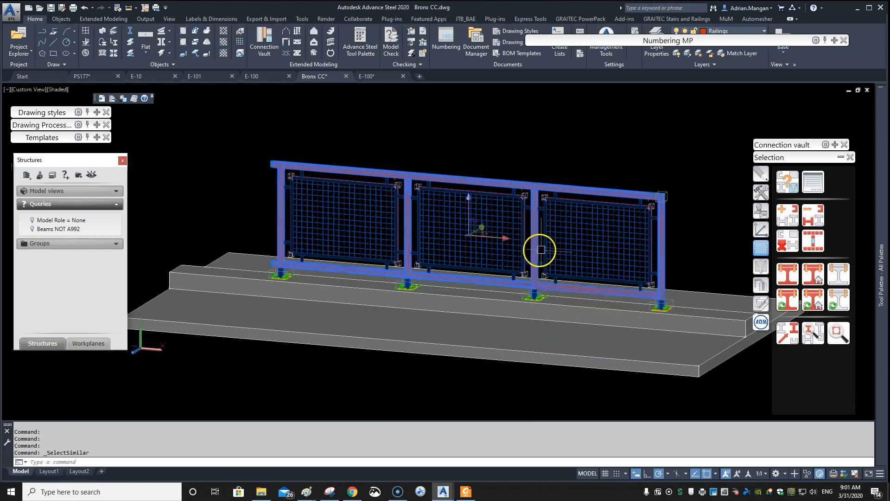
scroll(316, 259, "up", 3)
mouse_move(310, 252)
middle_mouse_down("shift")
mouse_move(314, 243)
mouse_move(310, 250)
middle_mouse_up("shift")
right_click(495, 101)
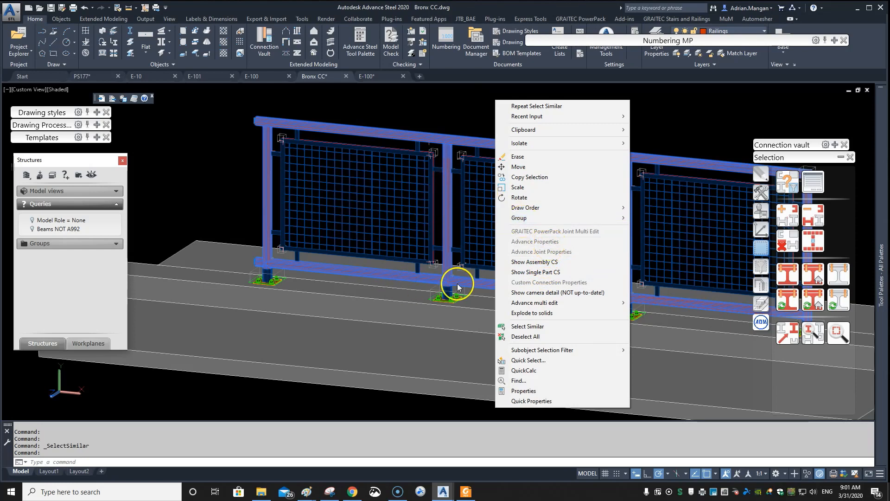
mouse_move(536, 303)
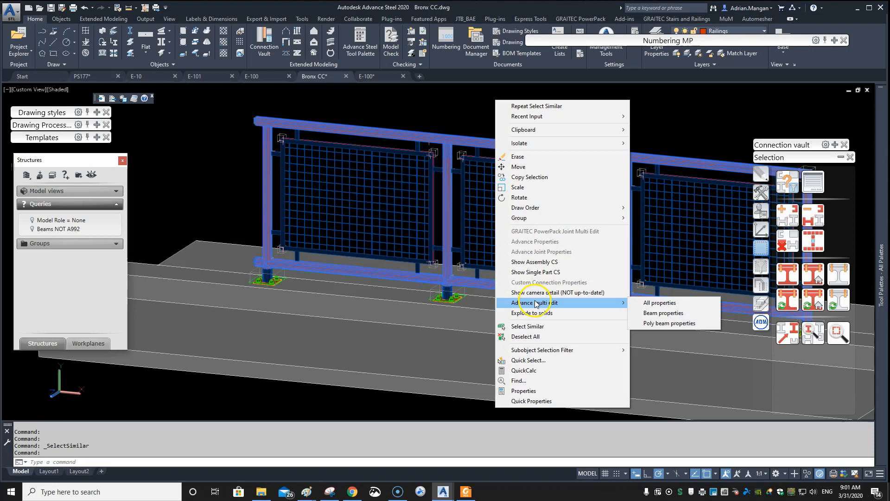
left_click(660, 302)
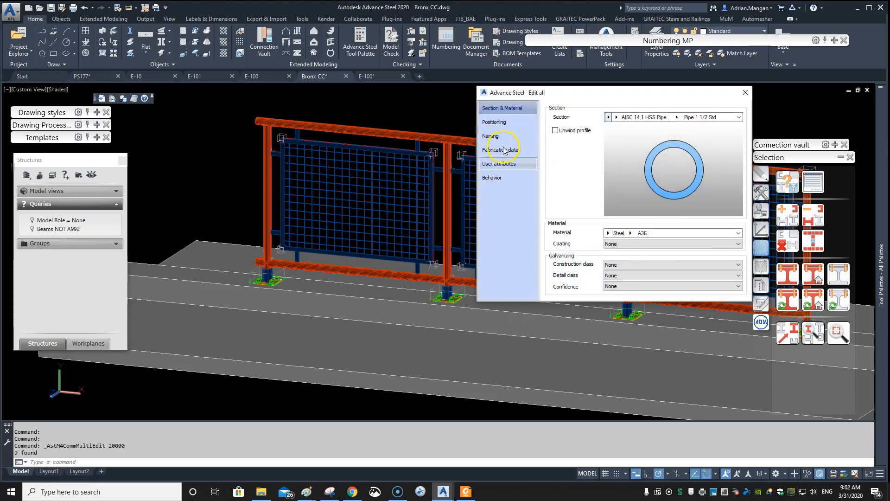
- Look through the positioning and naming properties and the available model roles for the selected pipes, and close the properties without changes
left_click(513, 122)
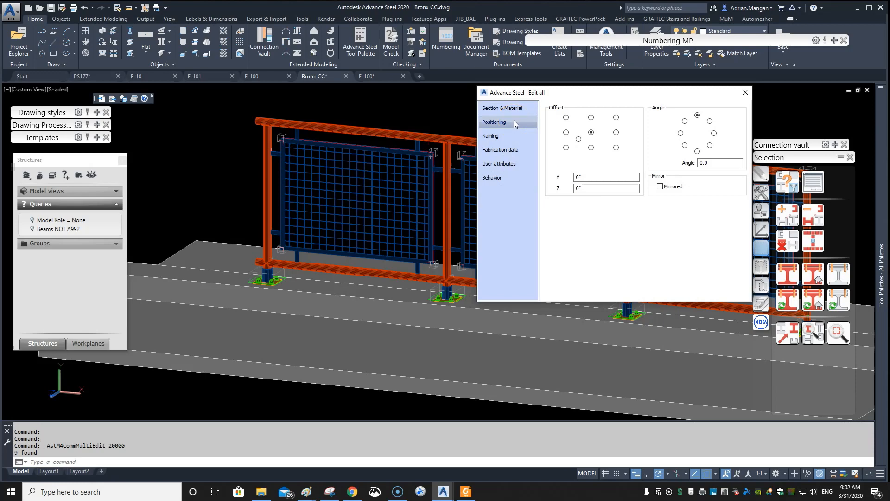
left_click(510, 136)
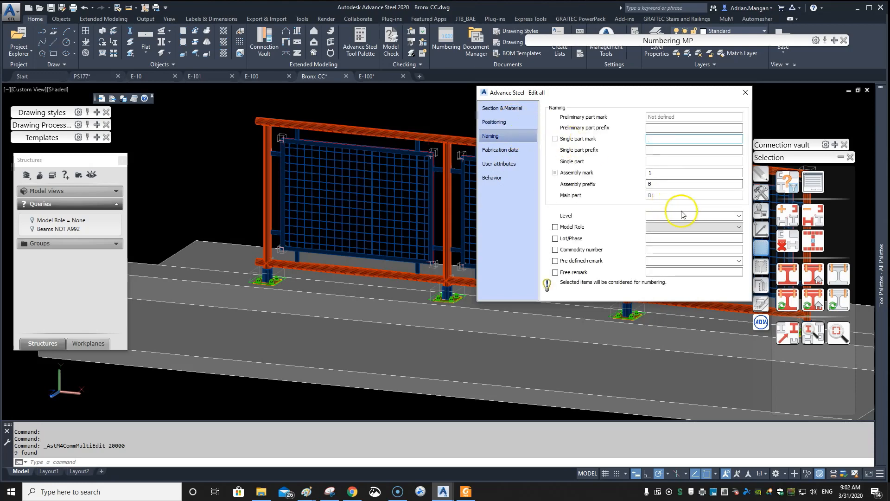
left_click(687, 227)
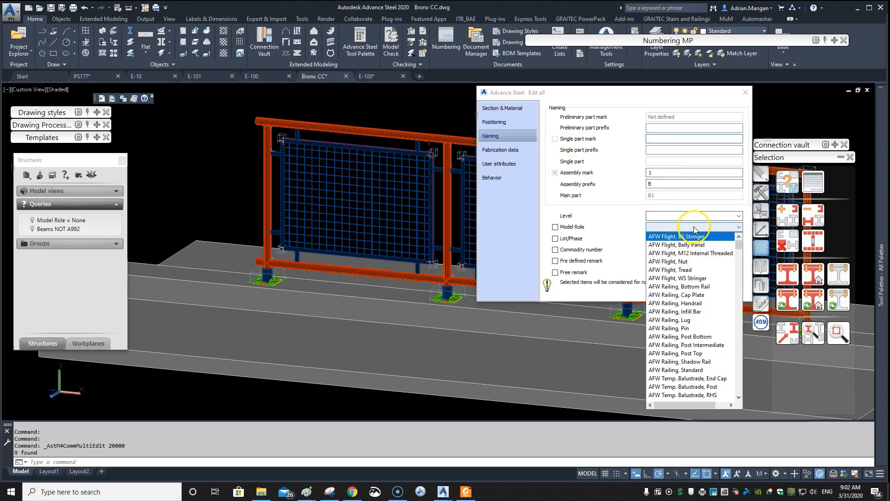
left_click(738, 362)
left_click(738, 364)
left_click(738, 365)
left_click(737, 365)
left_click(737, 365)
left_click(738, 364)
left_click(738, 365)
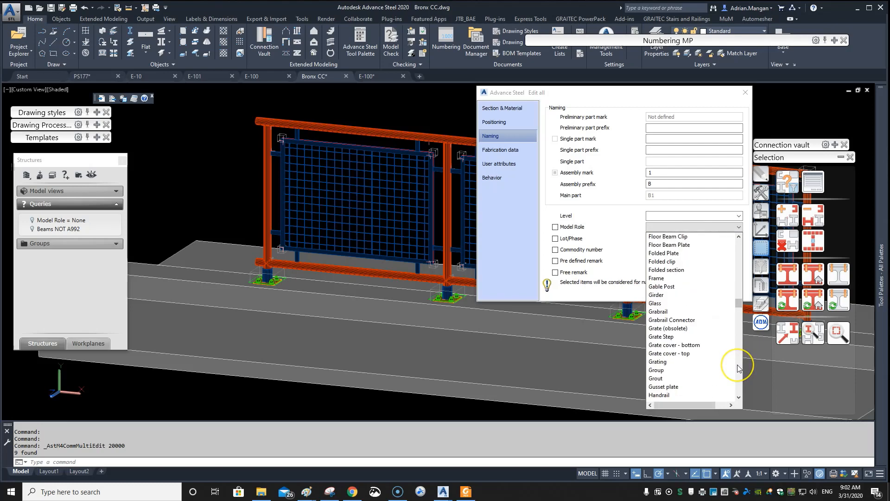
left_click(737, 364)
left_click(738, 368)
left_click(738, 367)
left_click(738, 368)
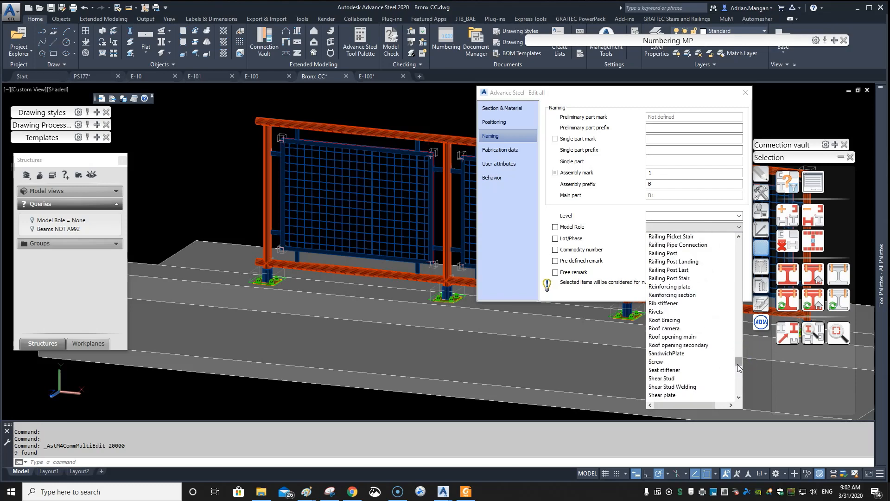
scroll(661, 320, "up", 10)
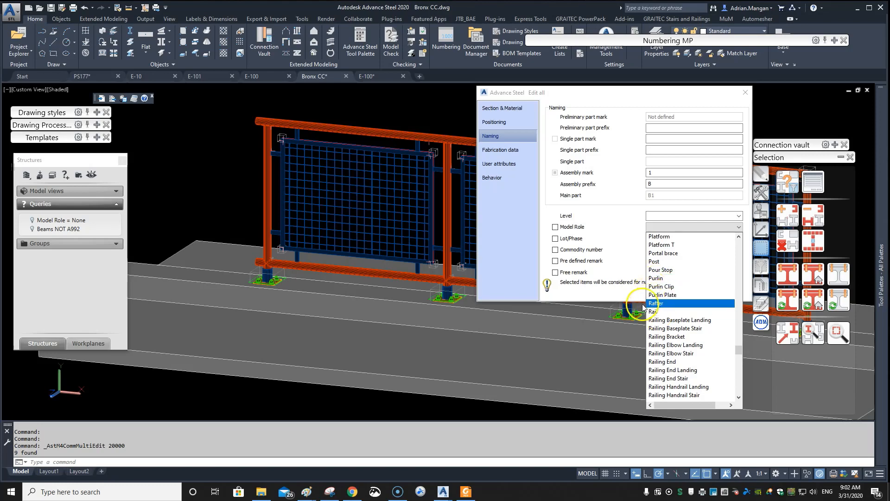
left_click(645, 245)
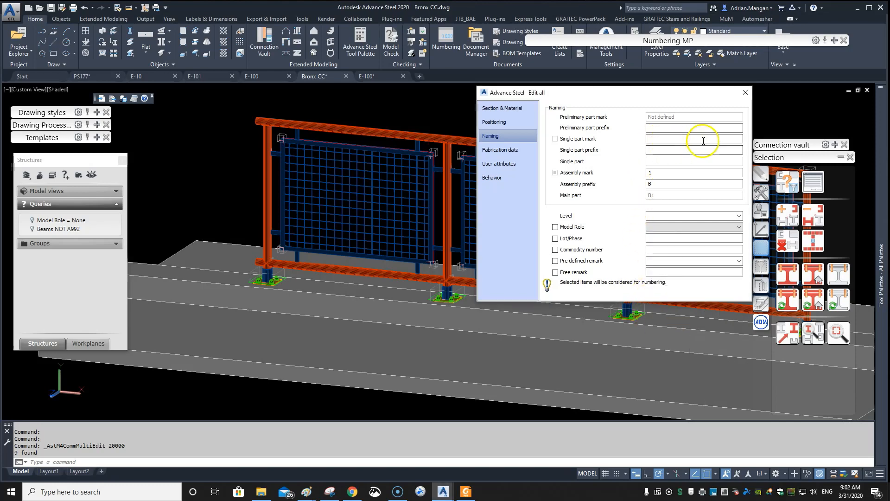
left_click(745, 92)
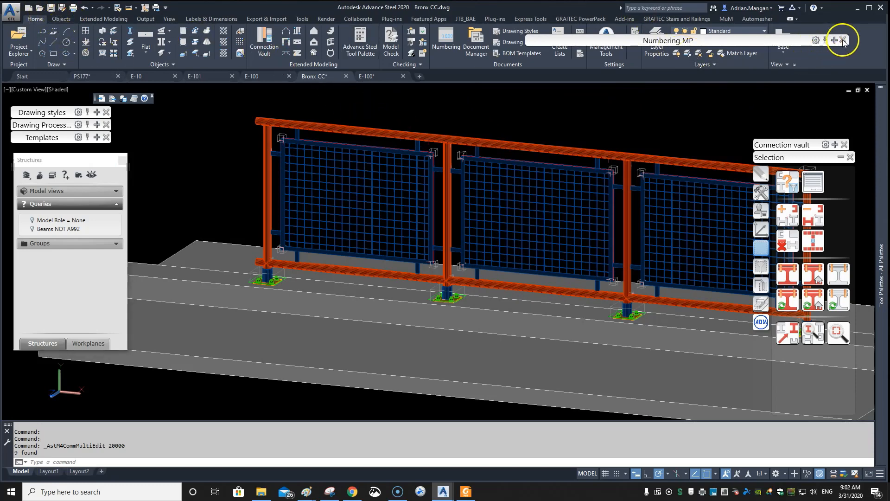
- Open the Object Property Editor in Management Tools and find the Rail entry among the model roles
left_click(605, 43)
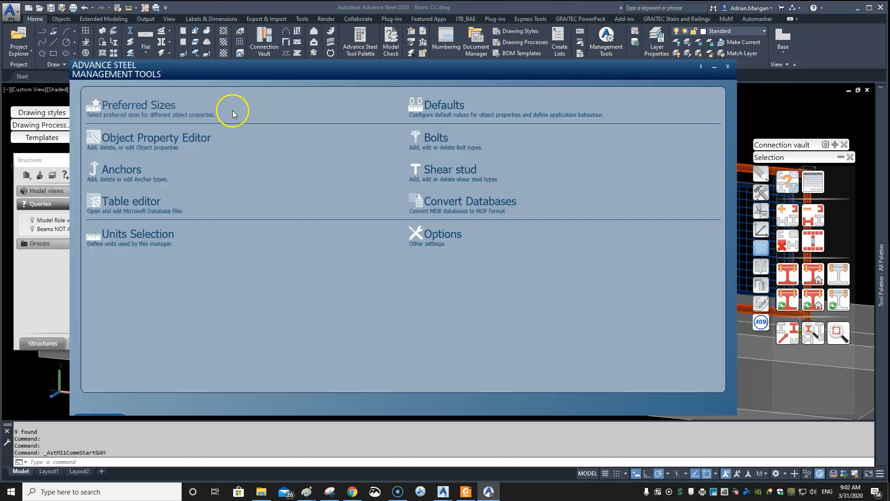
left_click(136, 142)
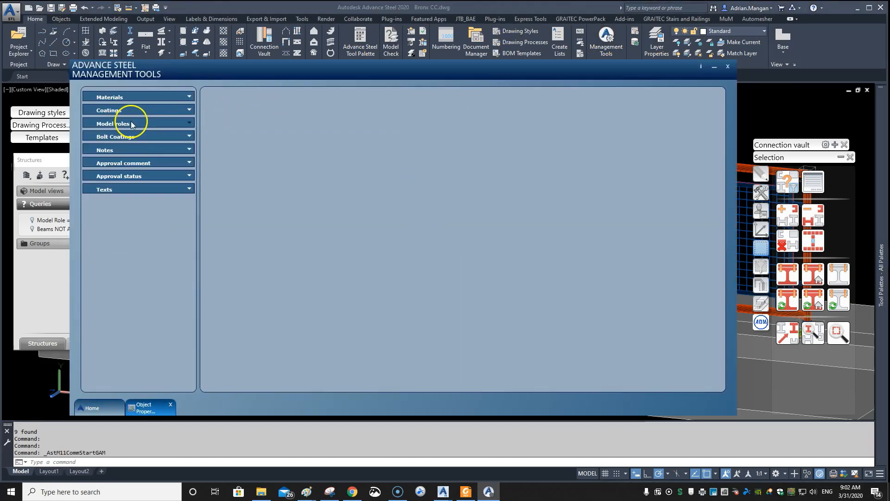
left_click(131, 124)
scroll(195, 269, "down", 15)
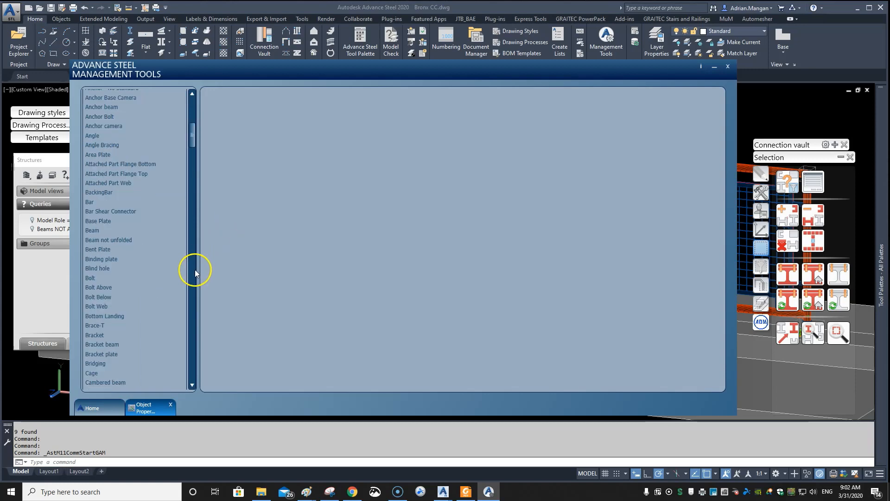
scroll(192, 324, "down", 10)
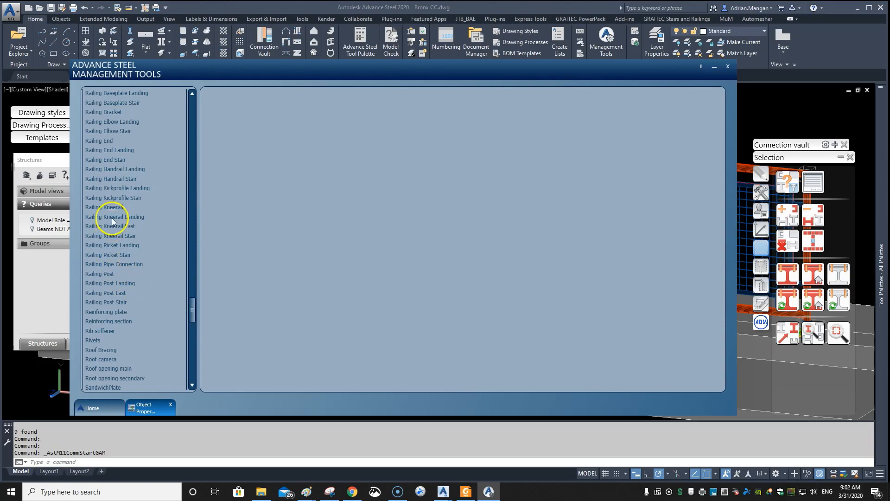
scroll(106, 137, "up", 3)
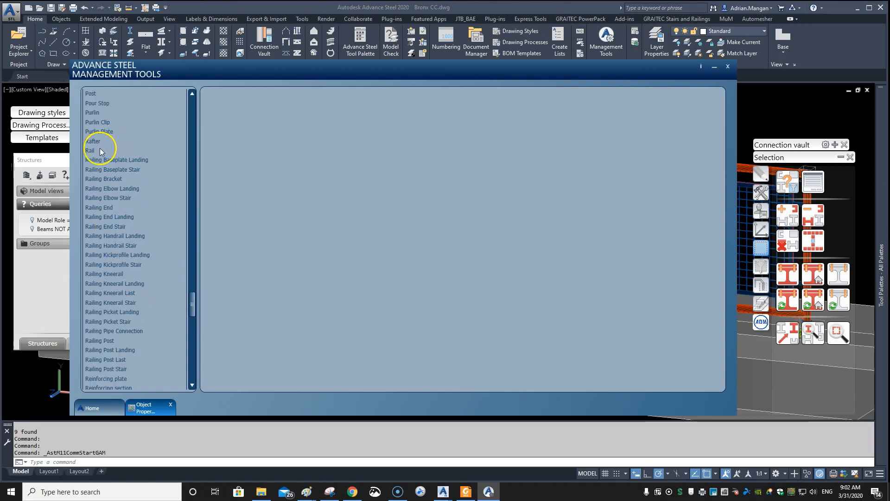
- Add a model role named Railing, starting from the Rail entry, and assign it to the group All objects
left_click(99, 149)
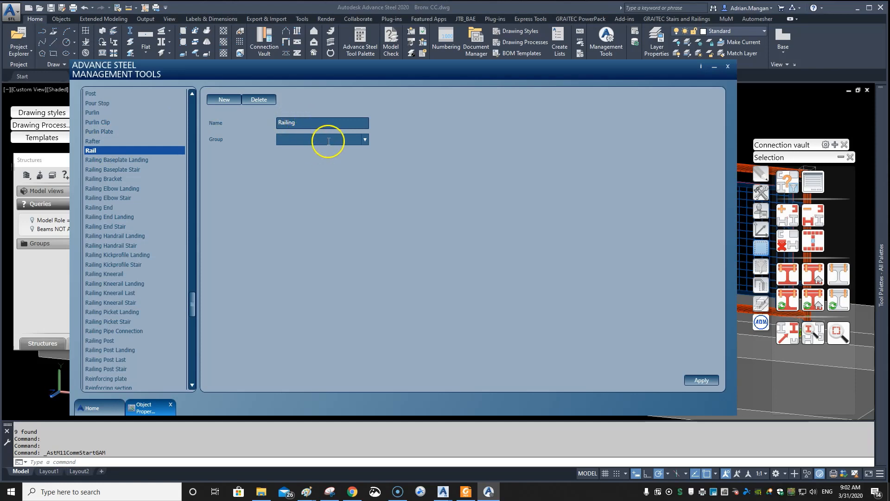
left_click(365, 139)
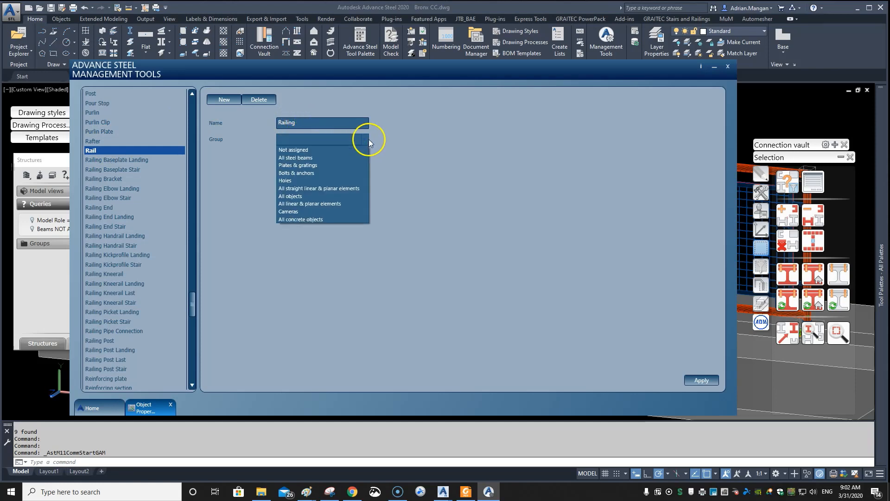
left_click(304, 196)
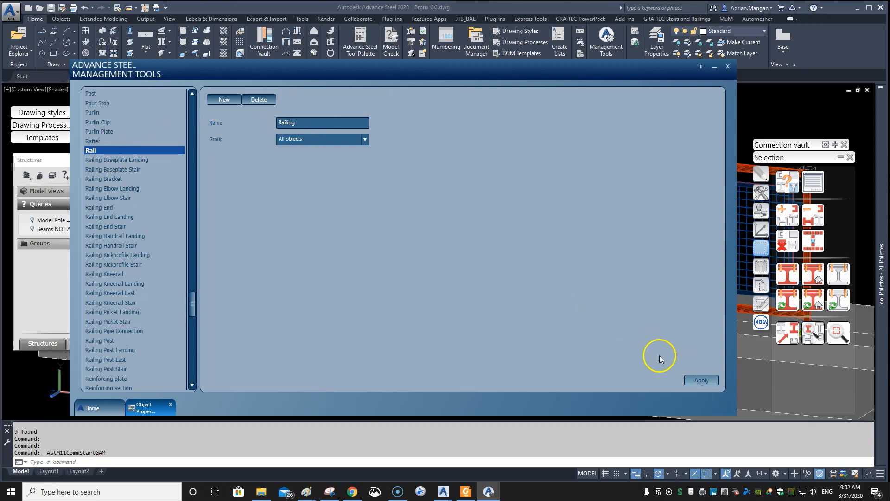
left_click(701, 379)
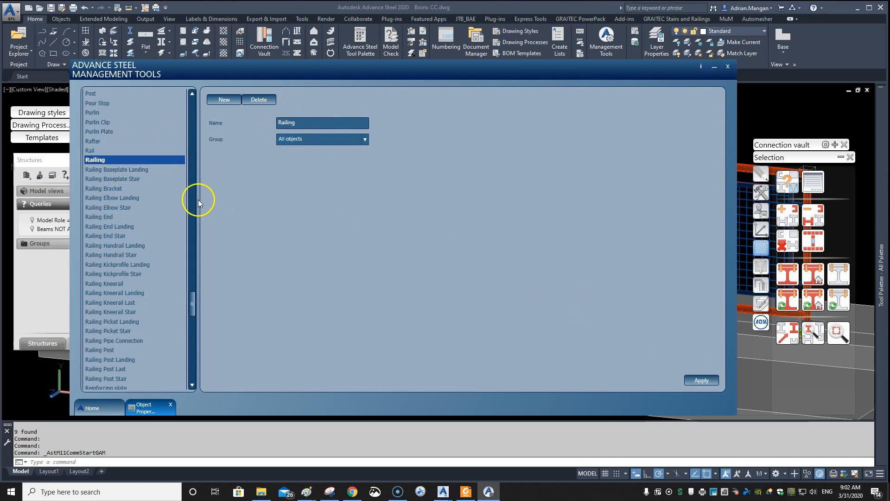
- Try to delete the existing Rail model role, and select the Railing role again
left_click(97, 152)
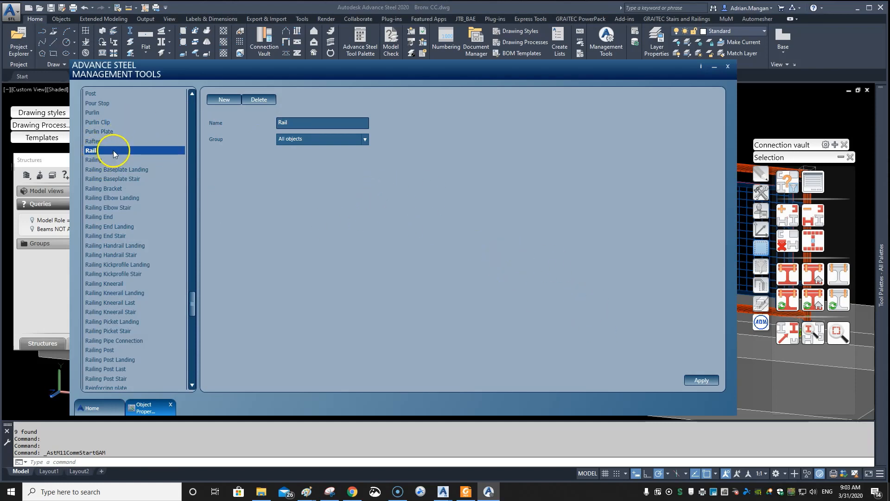
scroll(111, 149, "up", 4)
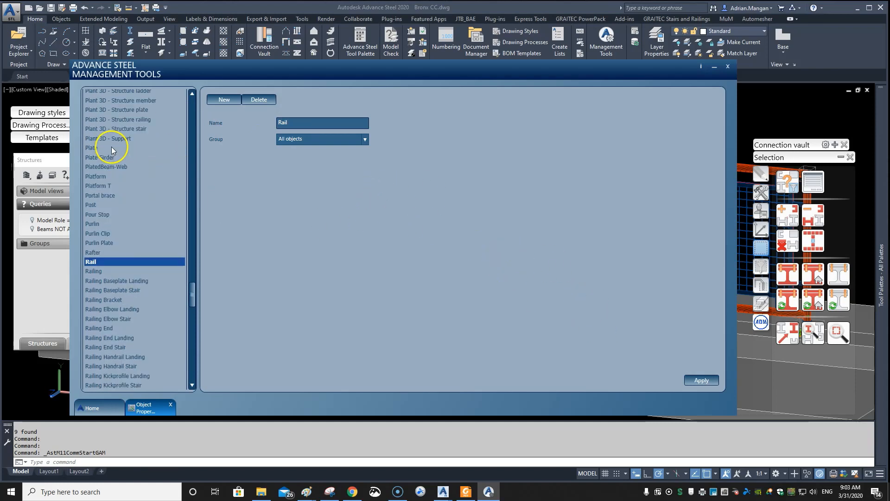
left_click(260, 100)
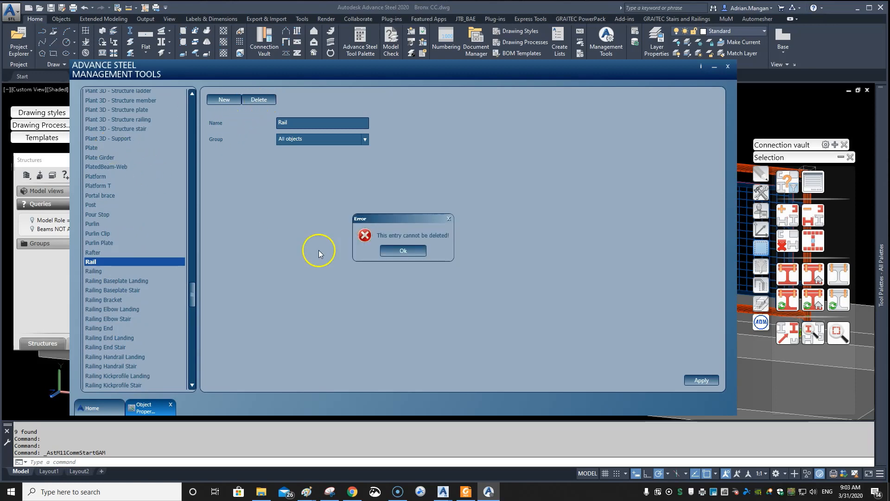
left_click(409, 251)
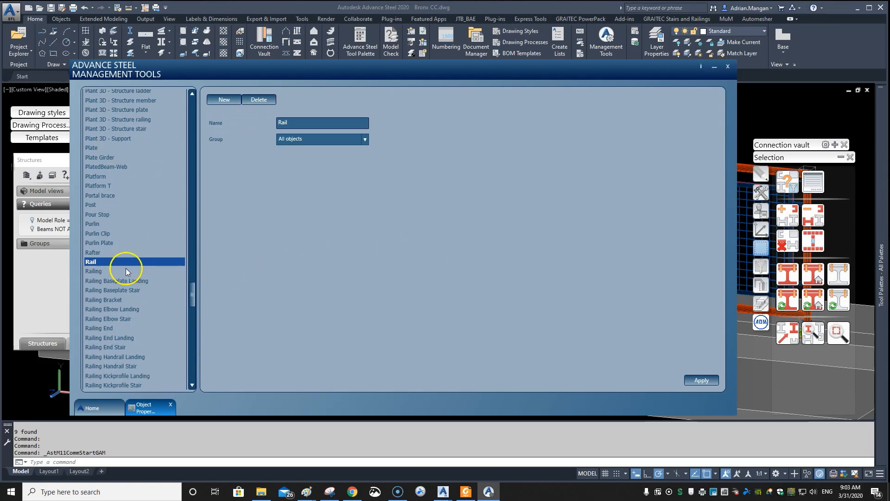
left_click(713, 381)
left_click(111, 273)
left_click(102, 262)
left_click(259, 99)
left_click(404, 251)
left_click(114, 272)
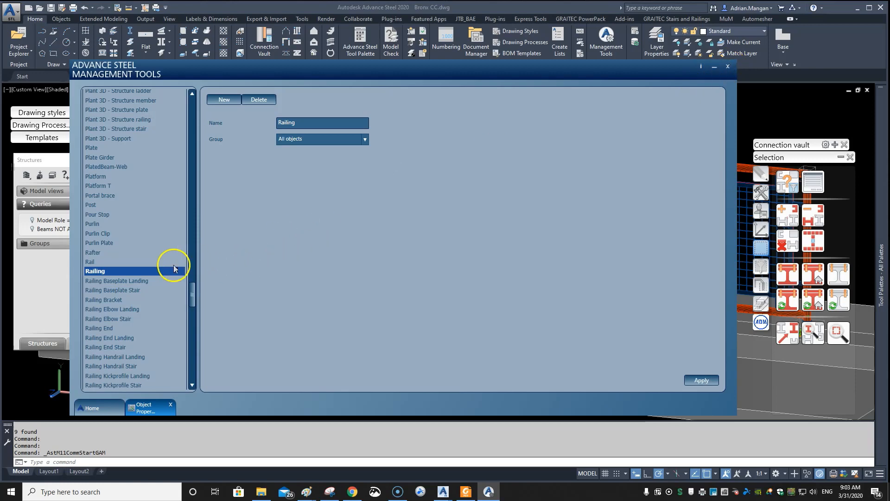
- Close Management Tools and reload the Advance Steel databases
left_click(728, 67)
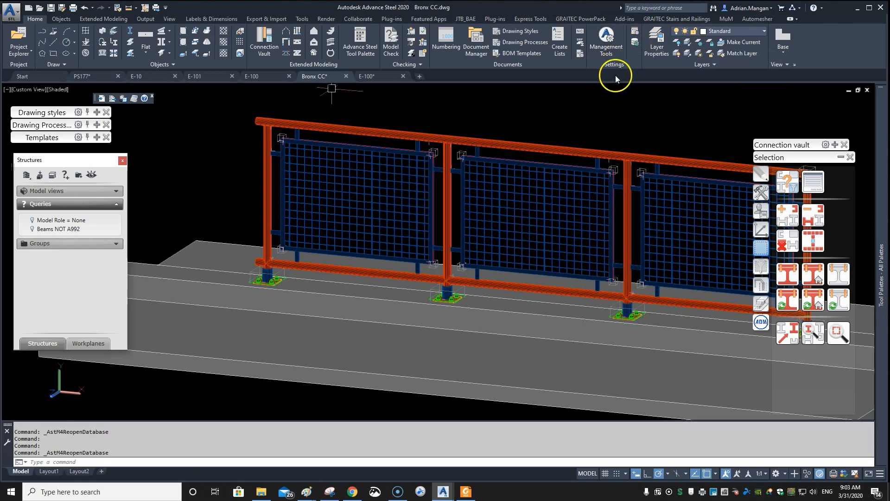
- Select all pipes similar to the railing's top rail and open all their properties for multi-editing
middle_click_drag(578, 132, 514, 140)
left_click(495, 160)
right_click(524, 113)
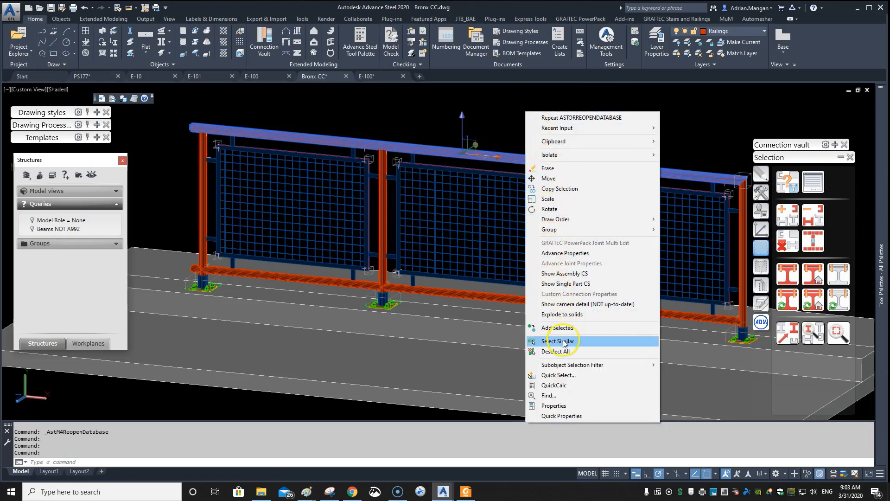
left_click(564, 341)
middle_click_drag(521, 274, 471, 262)
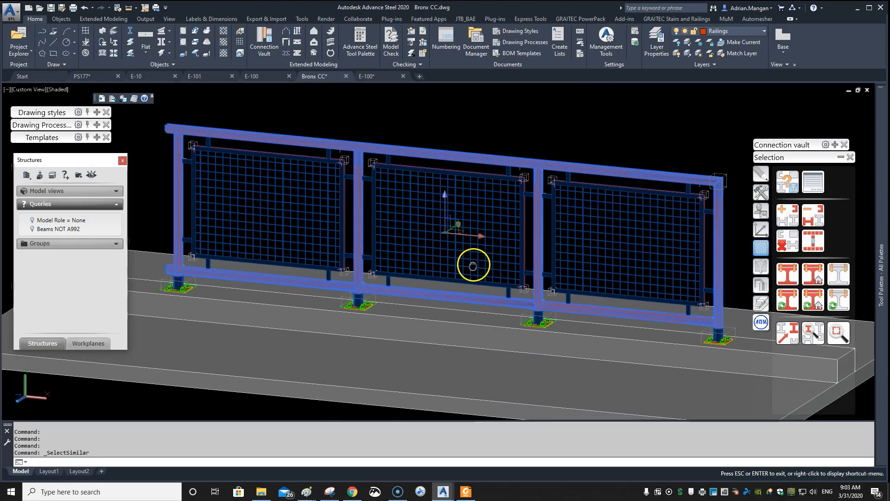
right_click(591, 135)
mouse_move(620, 342)
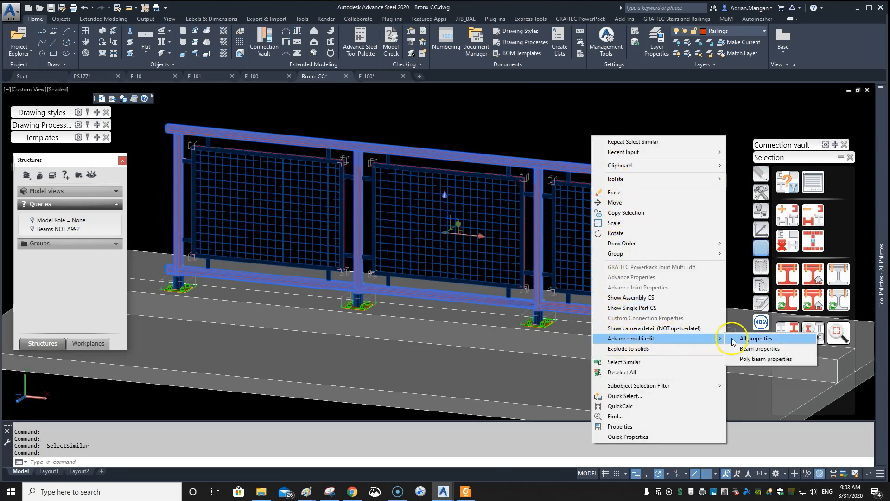
left_click(750, 339)
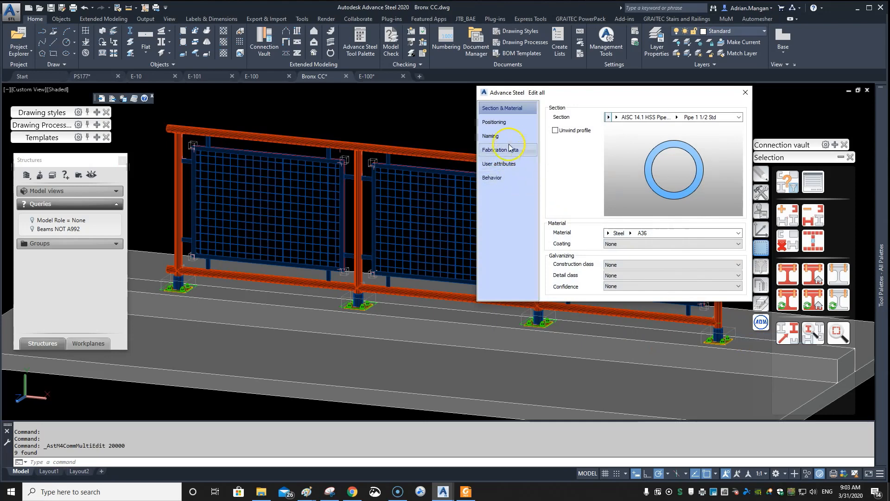
- Choose Railing as the model role in the pipes' naming properties and close the editor
left_click(493, 135)
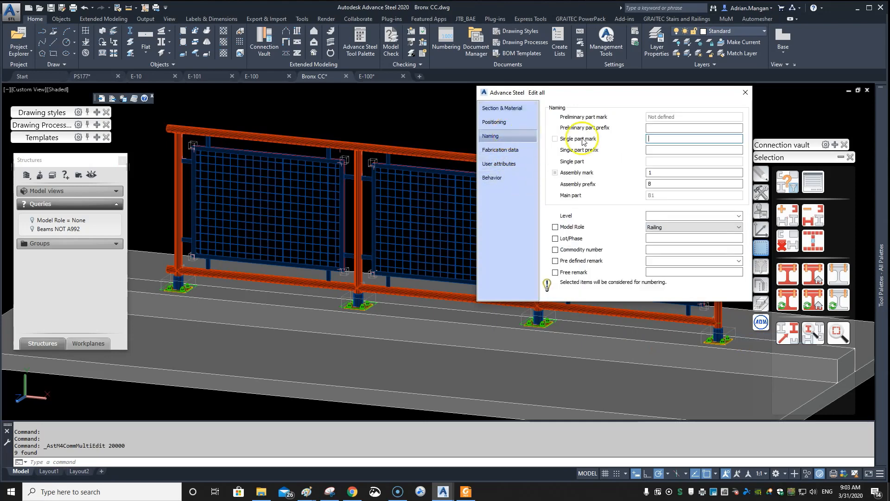
left_click(680, 229)
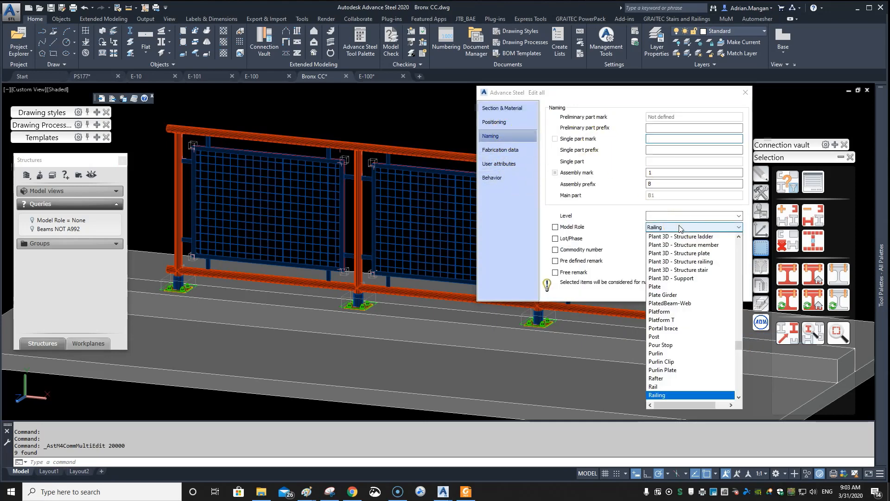
left_click(672, 395)
left_click(706, 228)
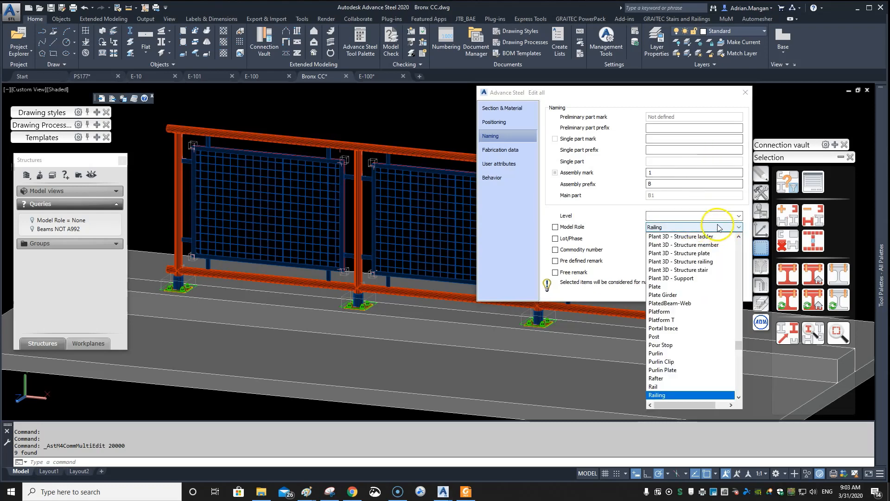
left_click(720, 204)
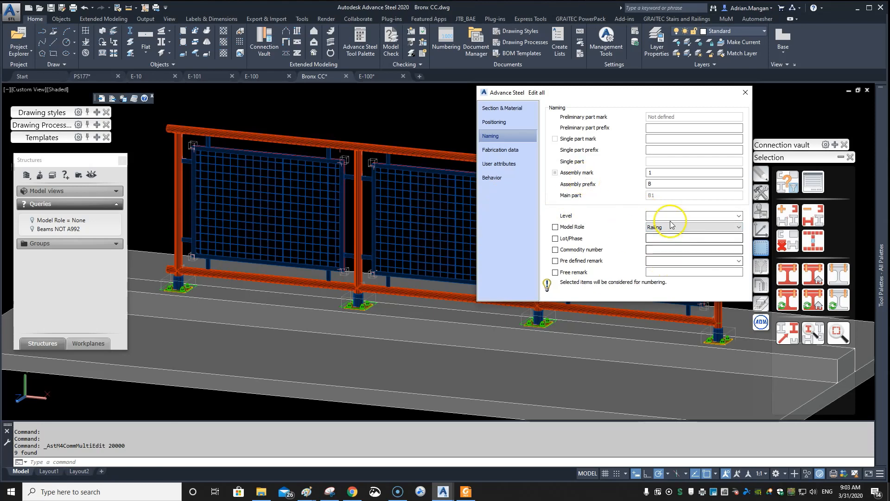
left_click(745, 92)
- Select the complete railing and number its single parts and assemblies with the existing numbering settings
scroll(685, 121, "down", 5)
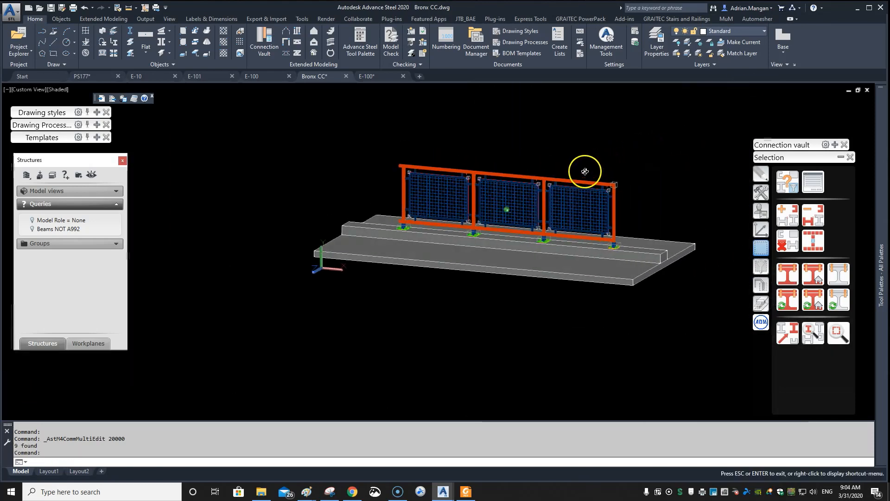
key("F8")
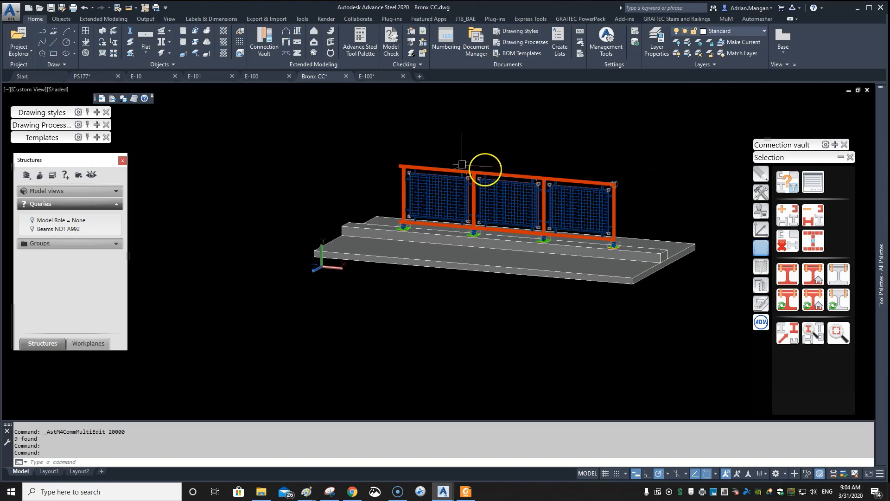
left_click(376, 145)
left_click(632, 260)
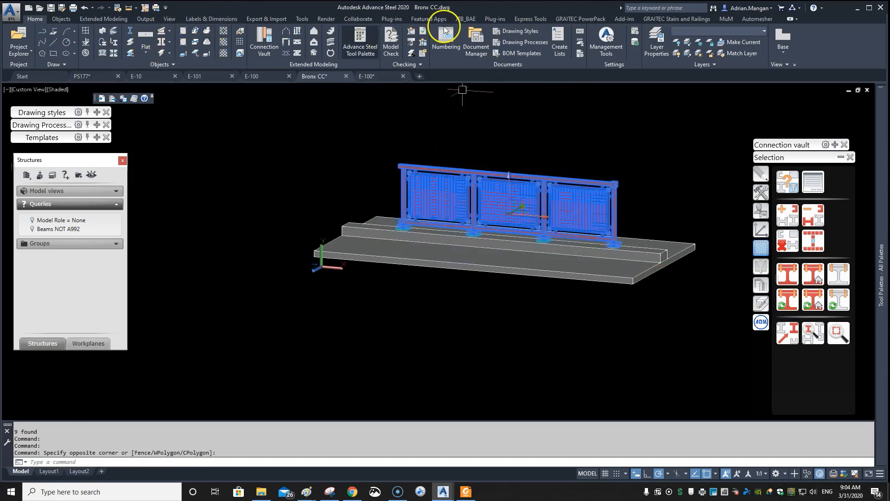
left_click(436, 51)
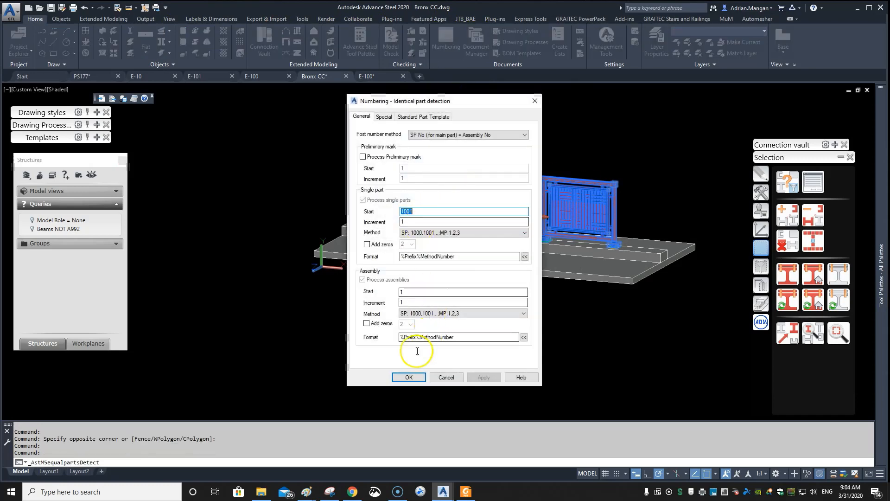
left_click(405, 377)
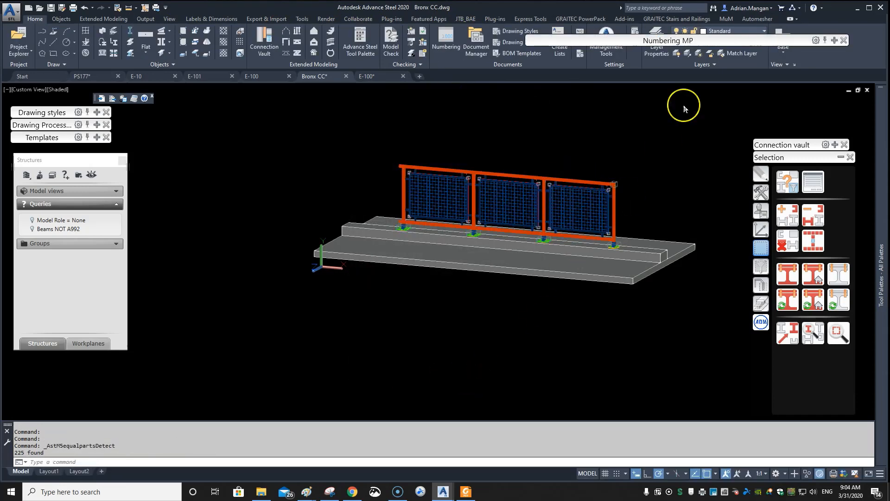
- Highlight the Pipe 1 1/2 Std assembly from the main part numbering results, and close the results
mouse_move(830, 40)
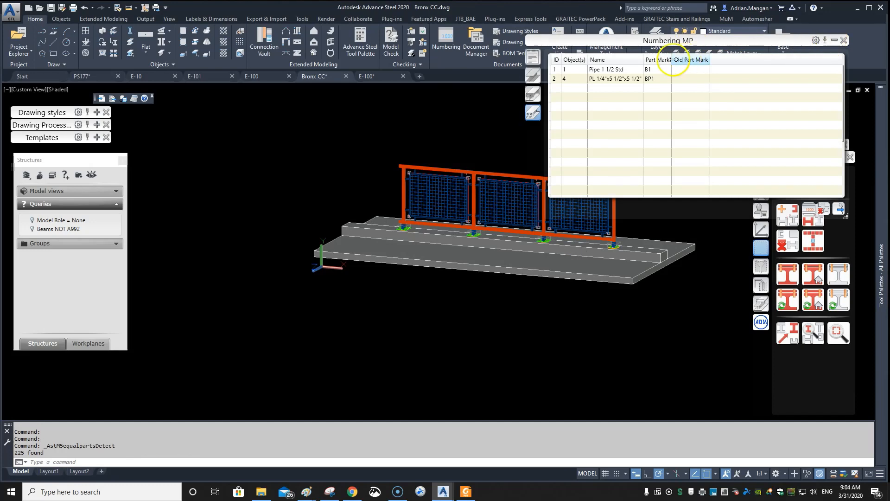
left_click(564, 69)
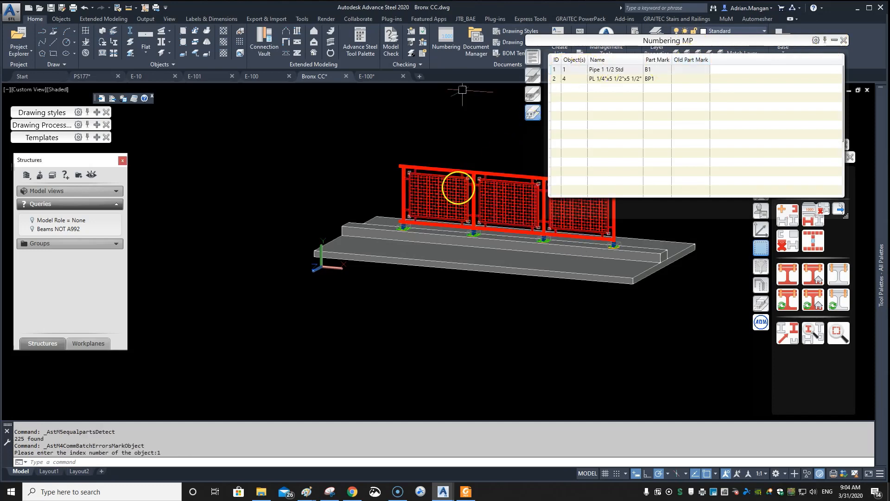
left_click(844, 40)
- Mark the main part of the railing assembly and examine which member is highlighted
left_click(140, 19)
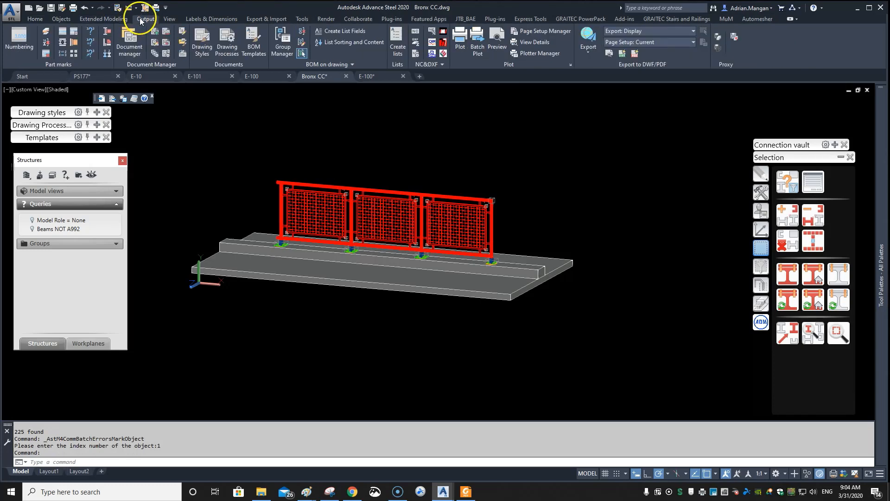
left_click(107, 35)
left_click(385, 188)
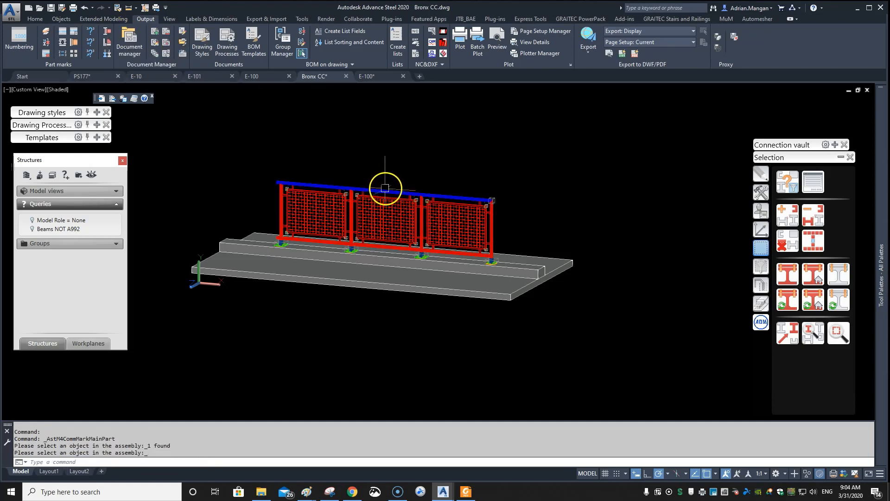
scroll(438, 211, "up", 3)
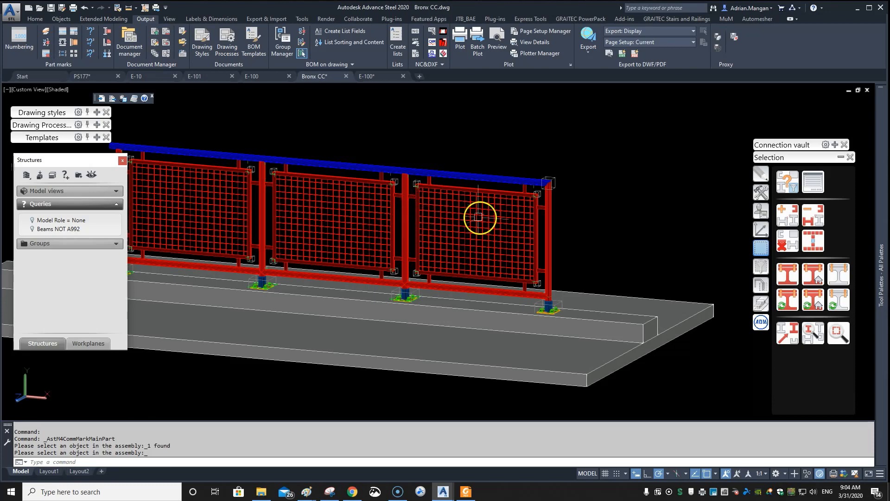
scroll(510, 204, "down", 3)
key("Return")
scroll(524, 179, "up", 4)
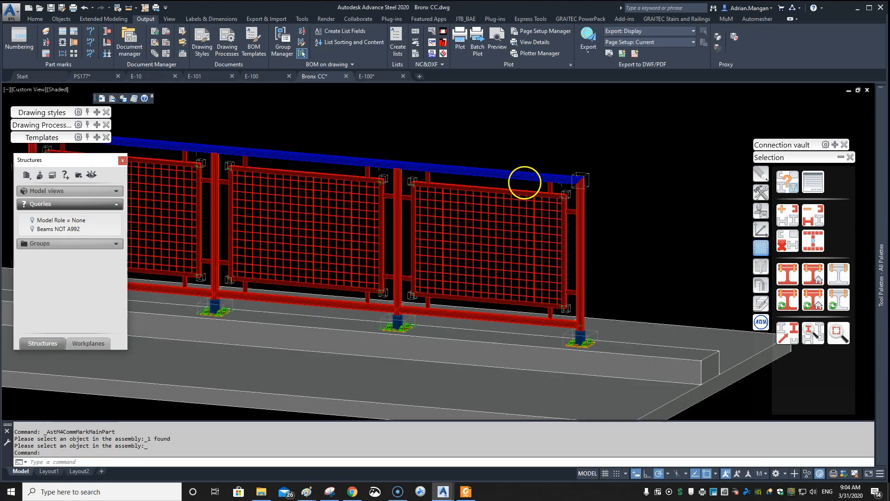
scroll(525, 180, "down", 4)
middle_click_drag(526, 182, 558, 191)
scroll(489, 181, "up", 3)
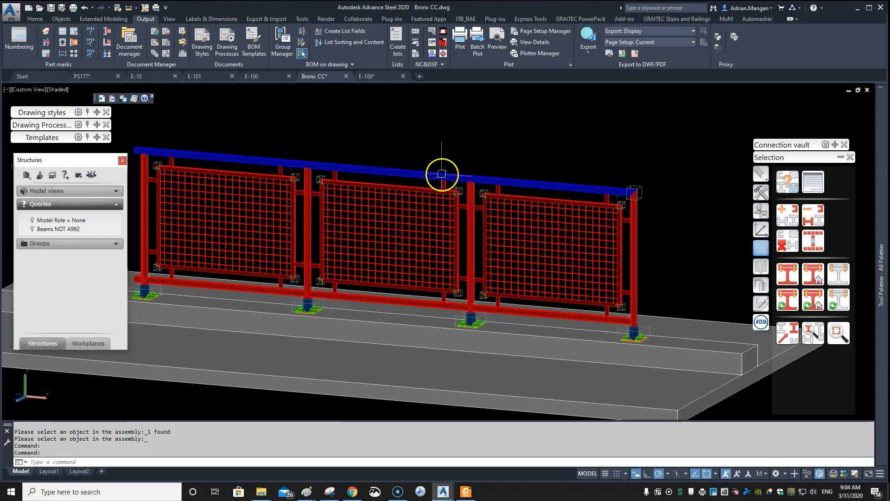
middle_click_drag(441, 174, 495, 169)
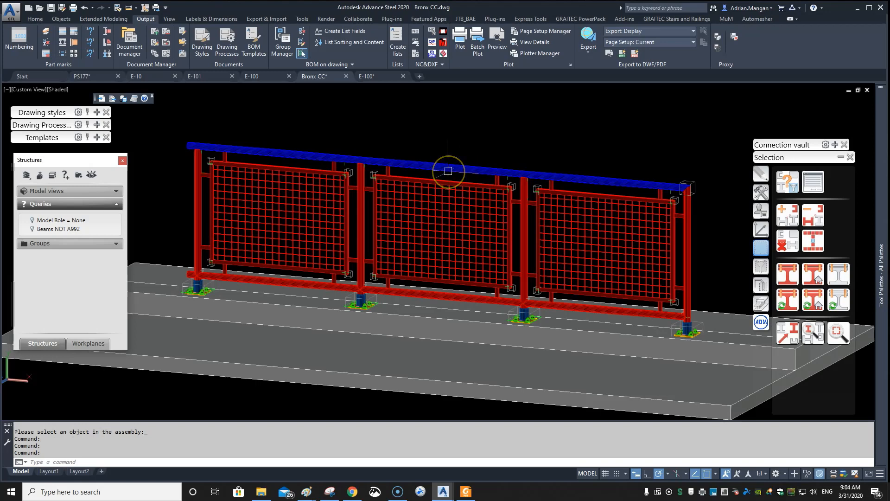
- Collapse the Advance tool palette and cancel any active command
left_click(840, 158)
key("Escape")
key("Escape")
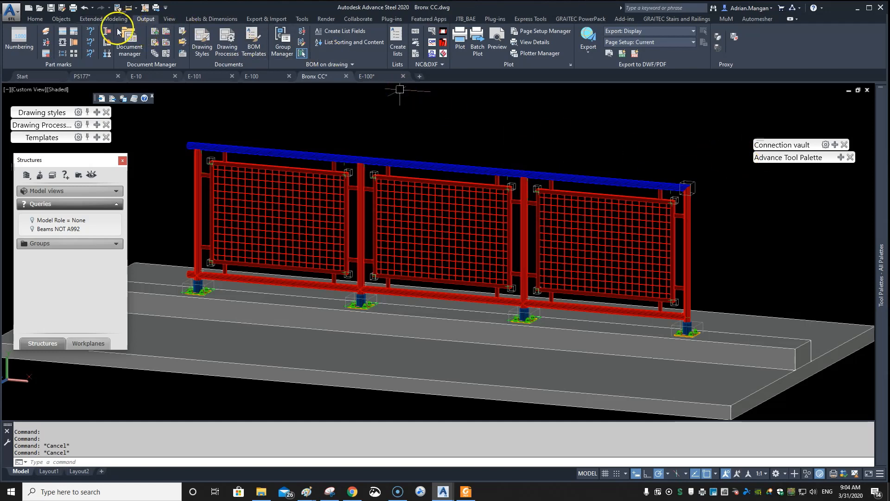
- Open the prefix configuration and inspect the Rail prefixes under User, Default, Beam, Any
left_click(72, 33)
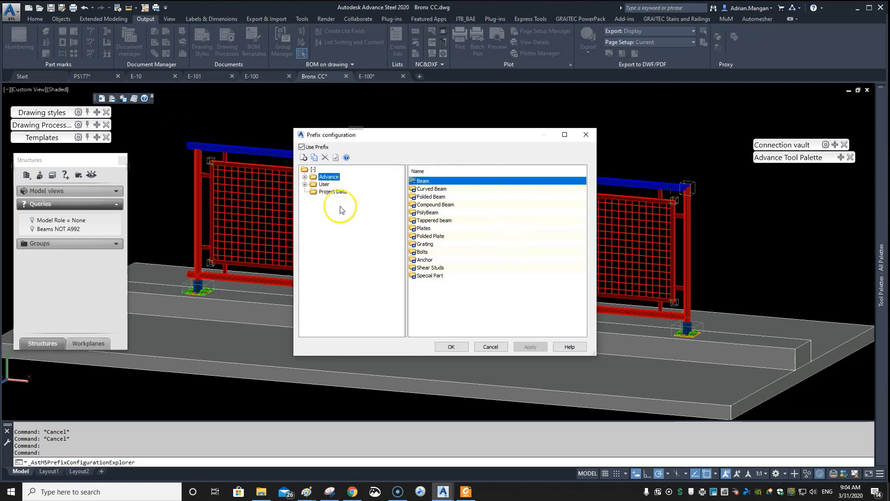
left_click(314, 191)
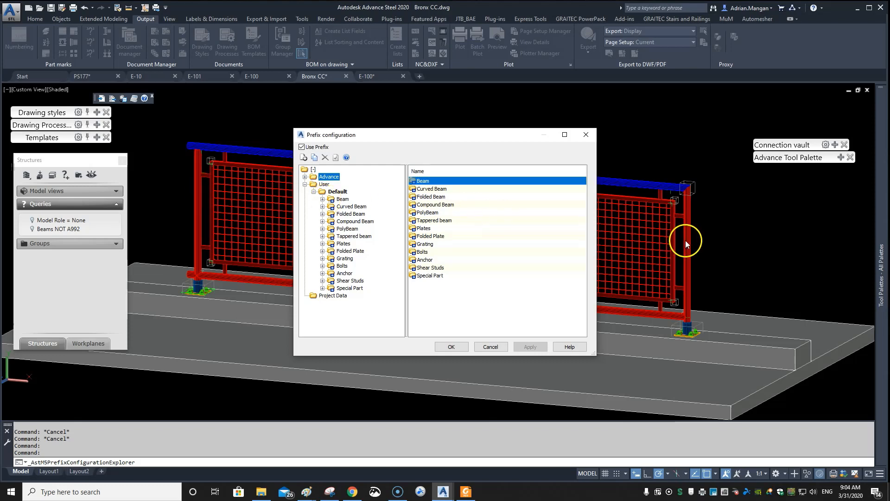
left_click(322, 199)
left_click(331, 207)
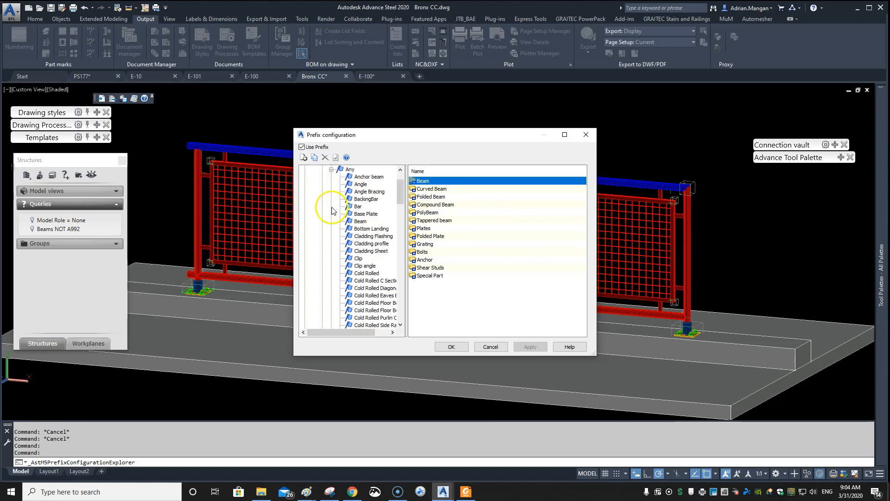
scroll(367, 257, "down", 15)
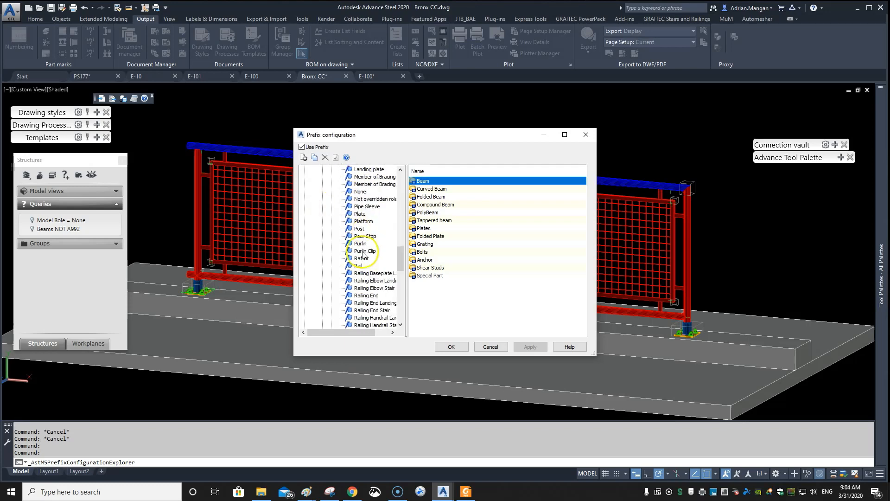
left_click(358, 265)
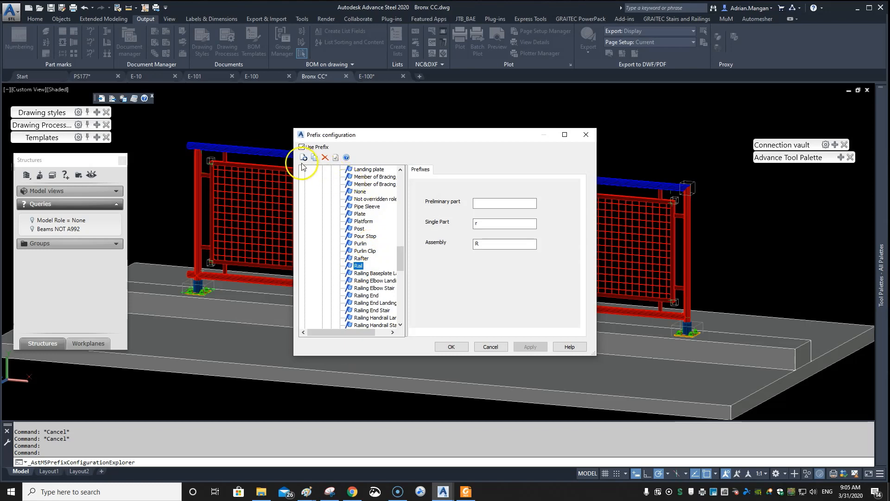
- Create a new prefix entry for object type Beam with model role Railing and profile subtype Any
left_click(303, 158)
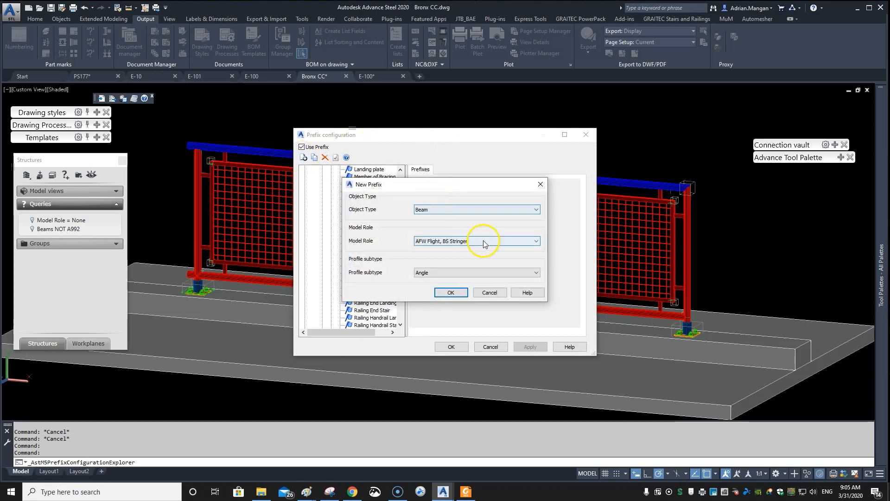
left_click(536, 241)
left_click(536, 345)
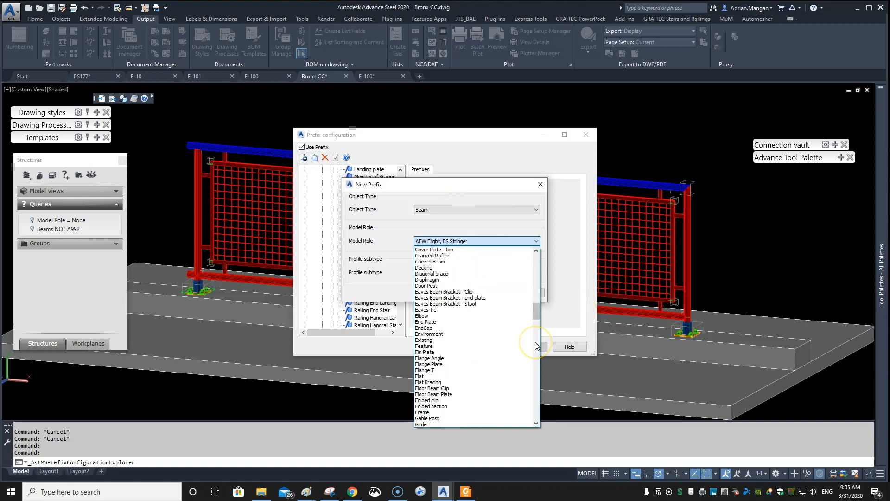
scroll(533, 363, "down", 20)
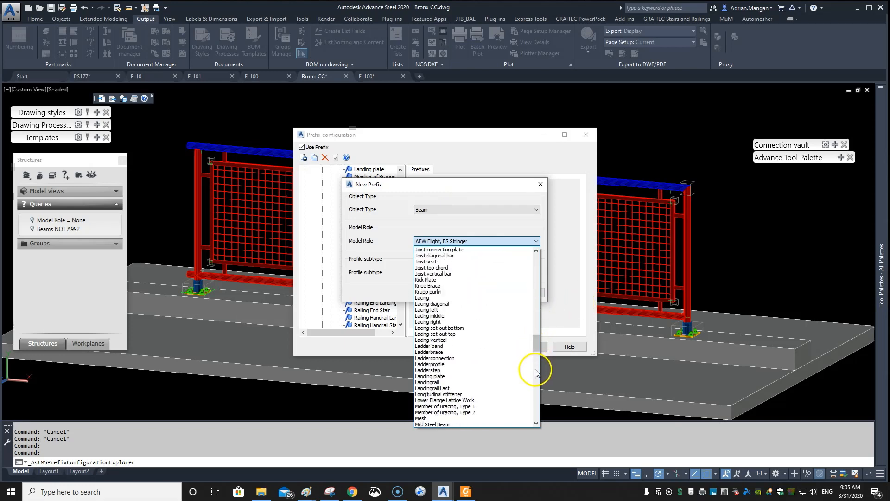
left_click(476, 358)
left_click(529, 239)
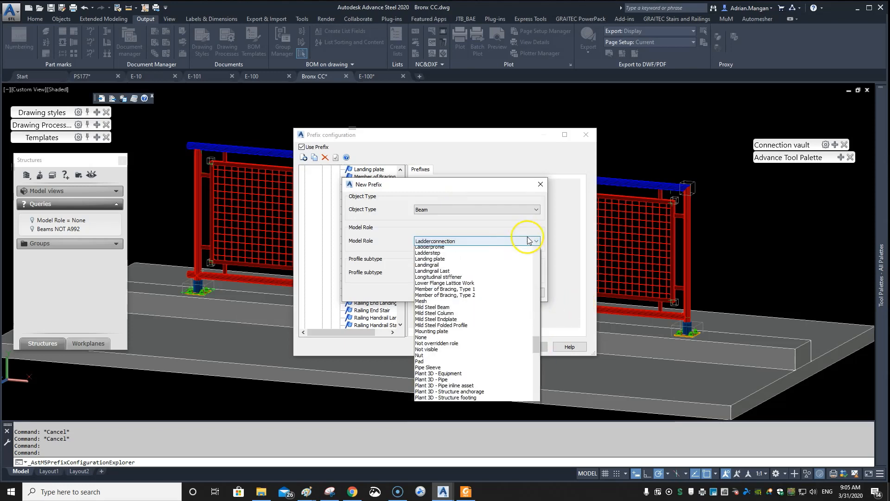
scroll(529, 239, "down", 5)
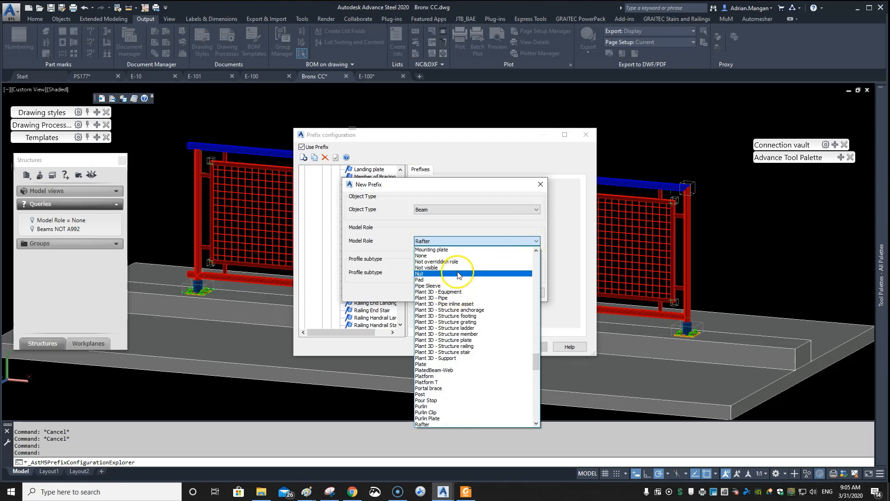
scroll(454, 283, "down", 4)
left_click(452, 365)
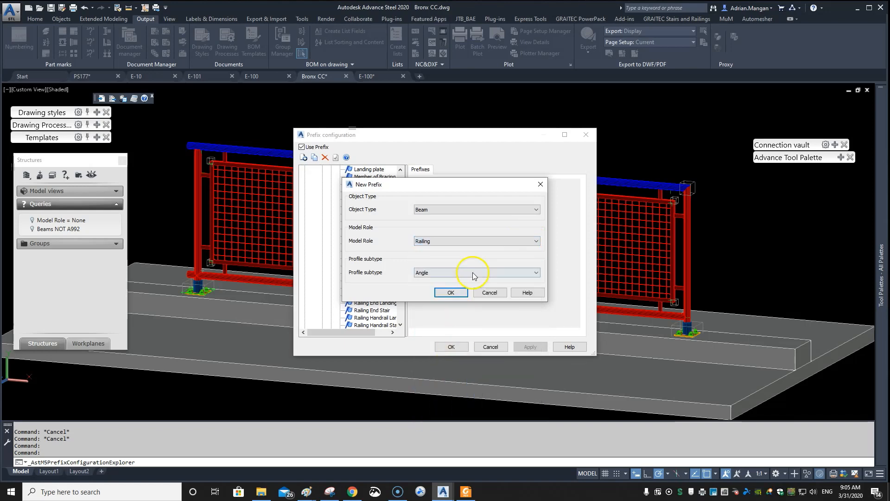
left_click(455, 273)
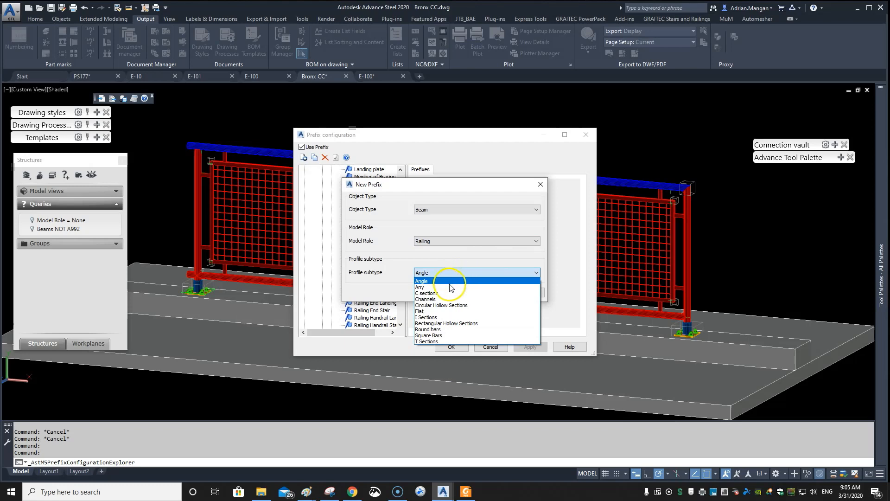
left_click(450, 287)
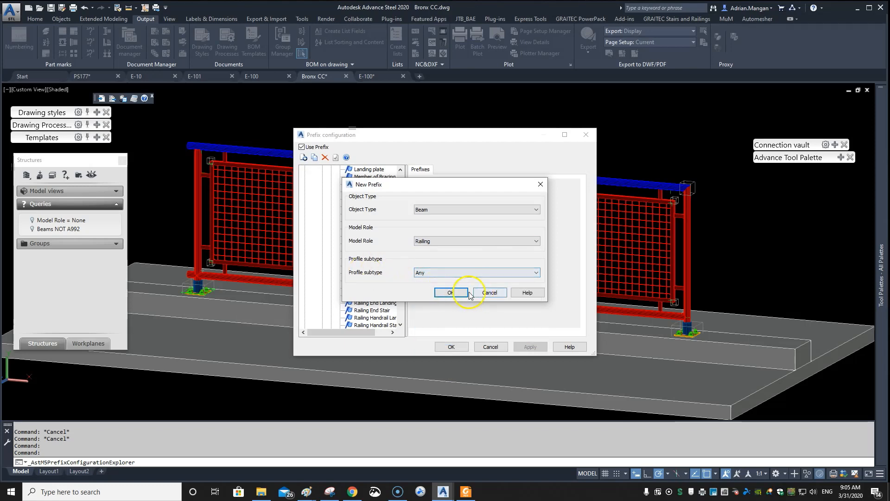
left_click(450, 292)
- Set the Railing single part prefix to r and the assembly prefix to R, and apply the configuration
left_click(489, 223)
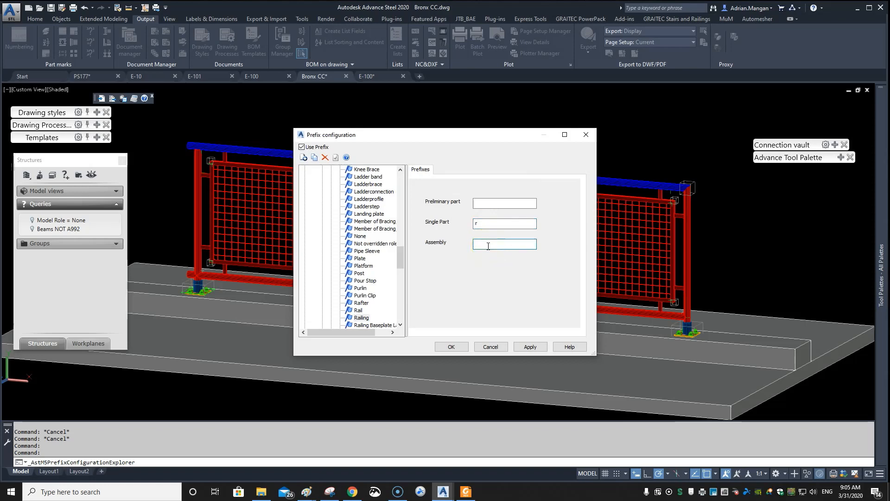
left_click(489, 245)
type("R")
left_click(524, 349)
left_click(456, 349)
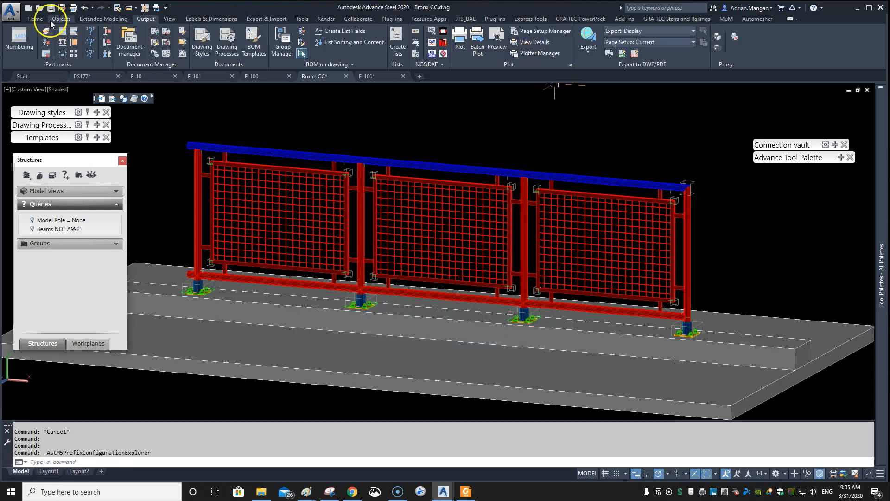
- Reopen the numbering results and view the single part marks
left_click(36, 18)
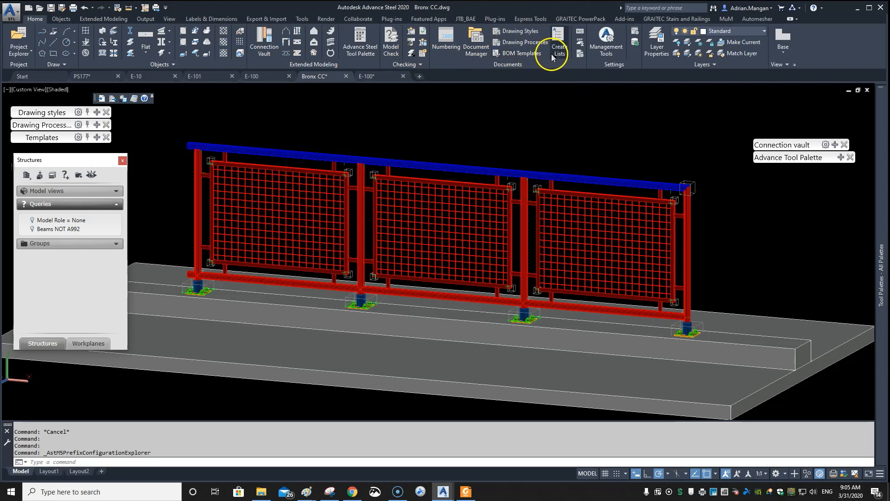
left_click(424, 54)
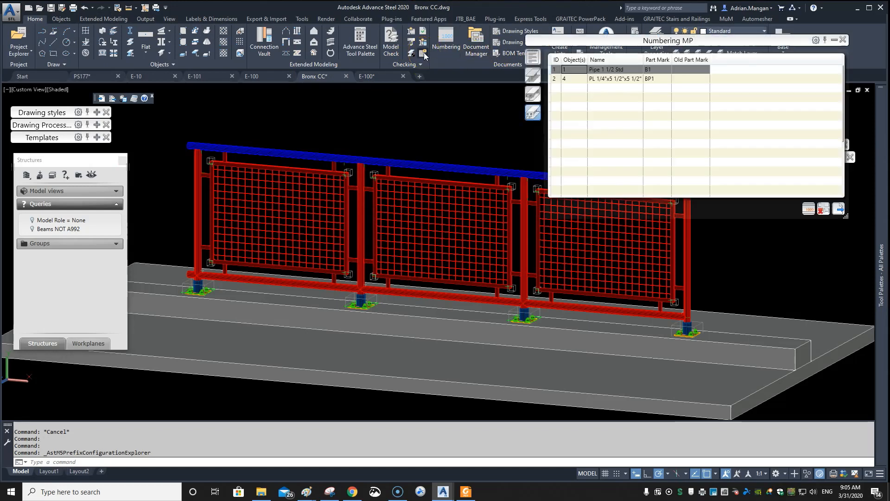
left_click(648, 80)
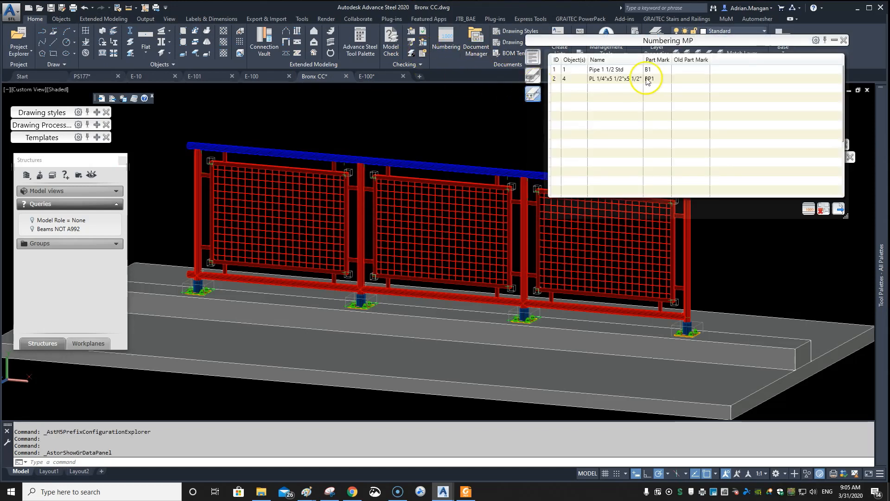
left_click(538, 77)
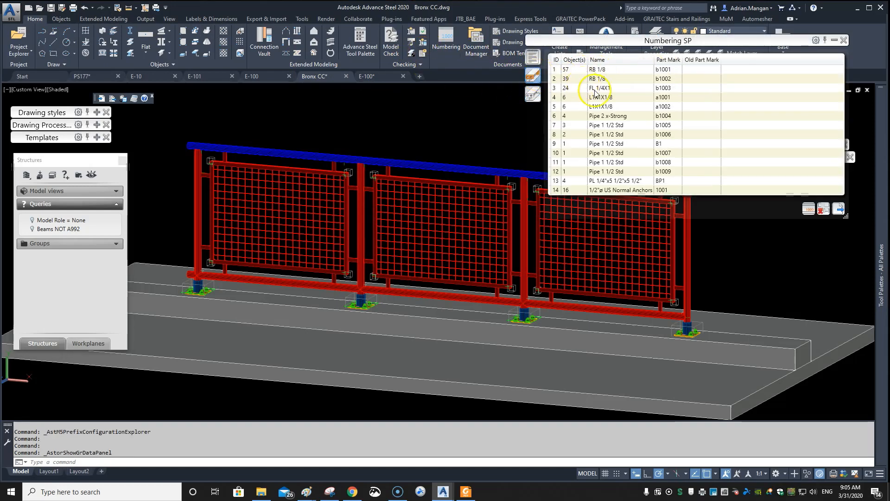
- Highlight the single parts b1004 to b1008 in the model to identify the pipe members, and close the results
left_click(575, 153)
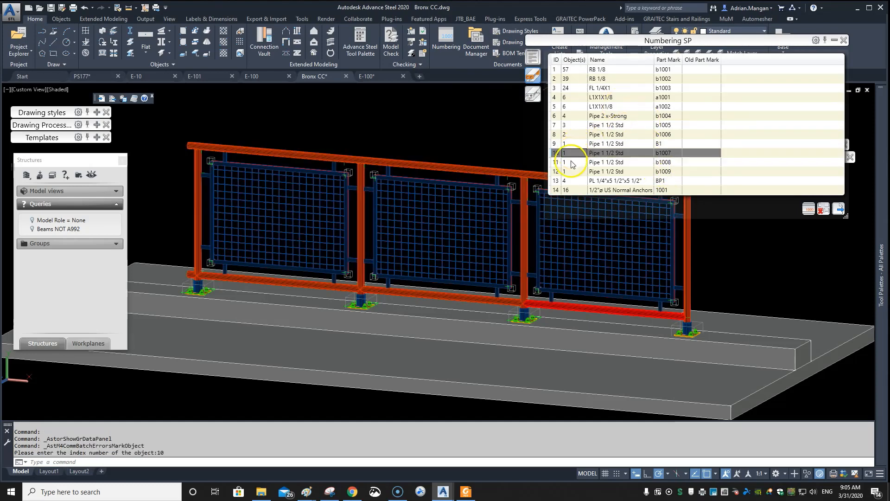
left_click(573, 163)
left_click(572, 153)
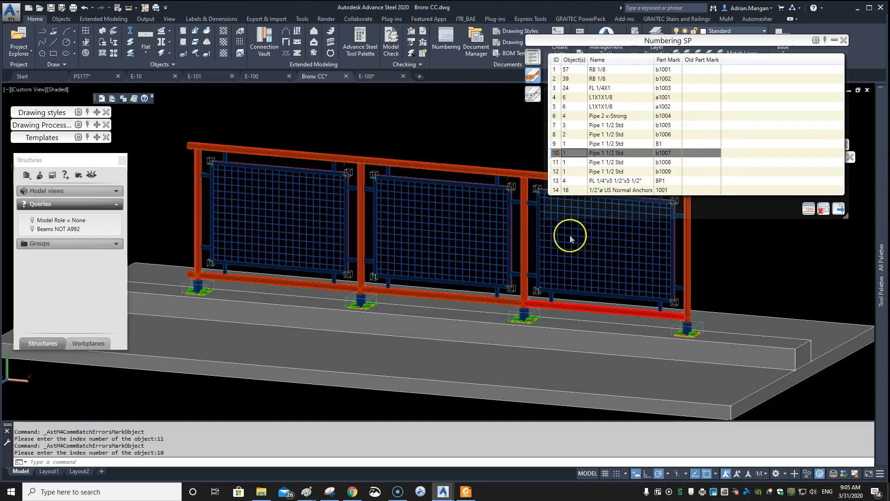
left_click(574, 134)
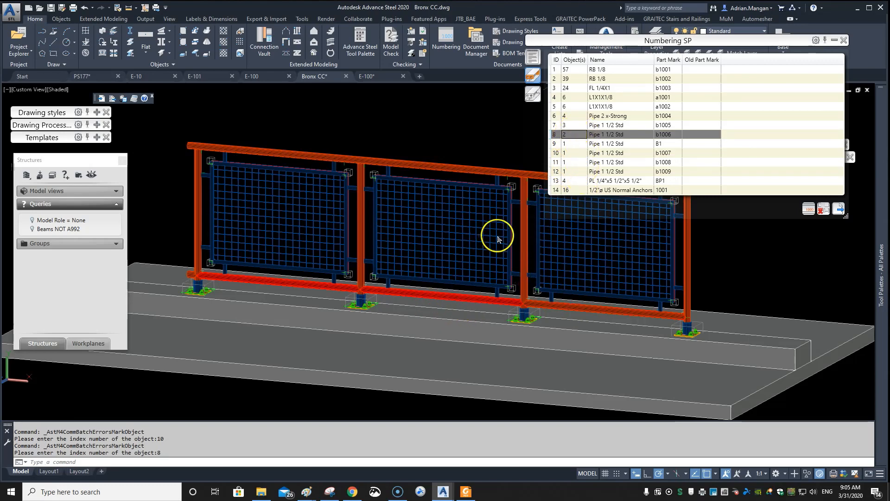
left_click(570, 126)
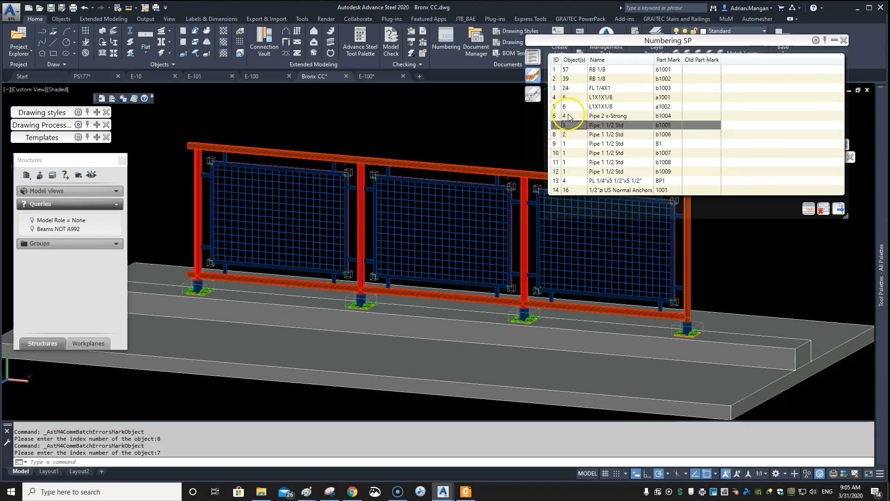
left_click(570, 117)
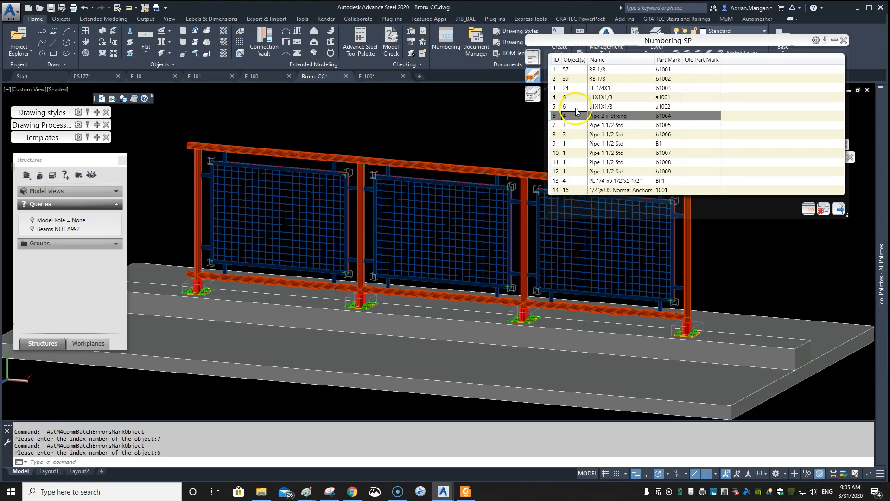
left_click(843, 40)
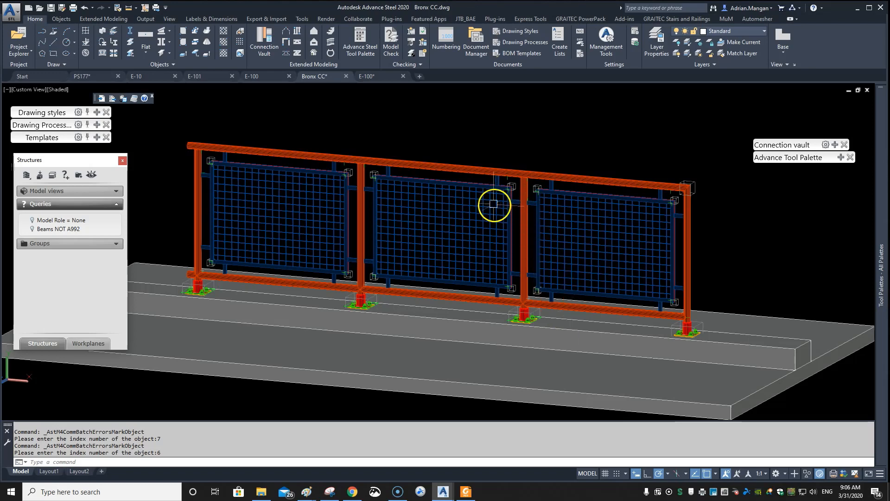
- Renumber the complete railing, with single parts starting at 1001 and assemblies starting at 1
scroll(494, 205, "down", 4)
left_click(362, 170)
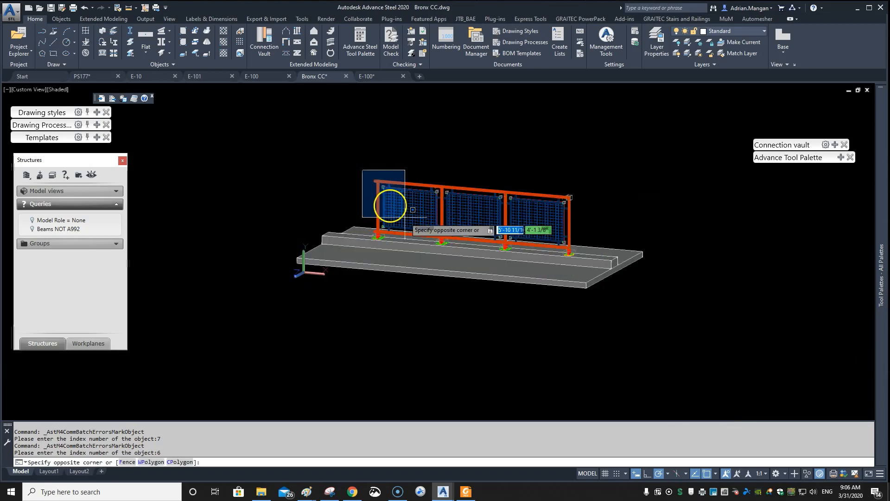
left_click(598, 261)
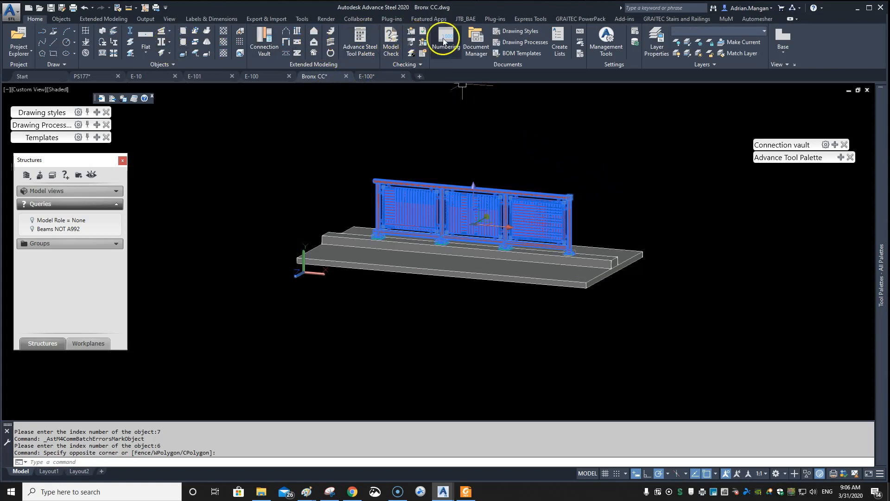
left_click(443, 56)
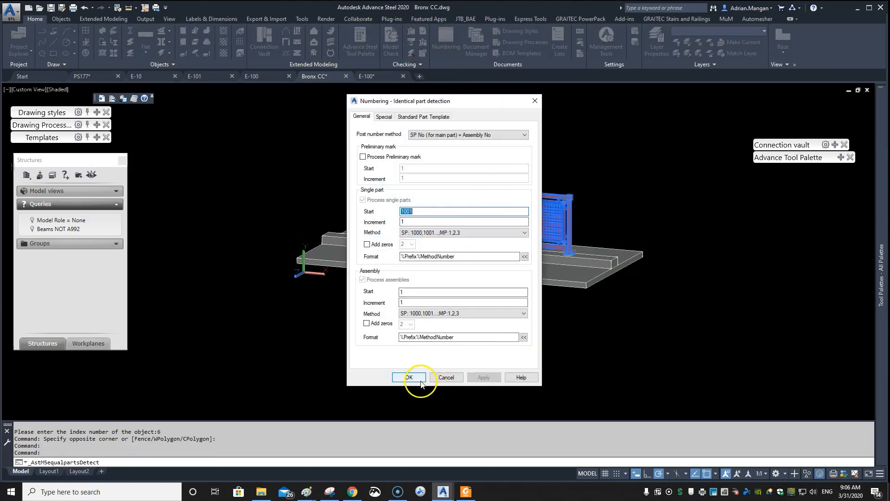
left_click(417, 375)
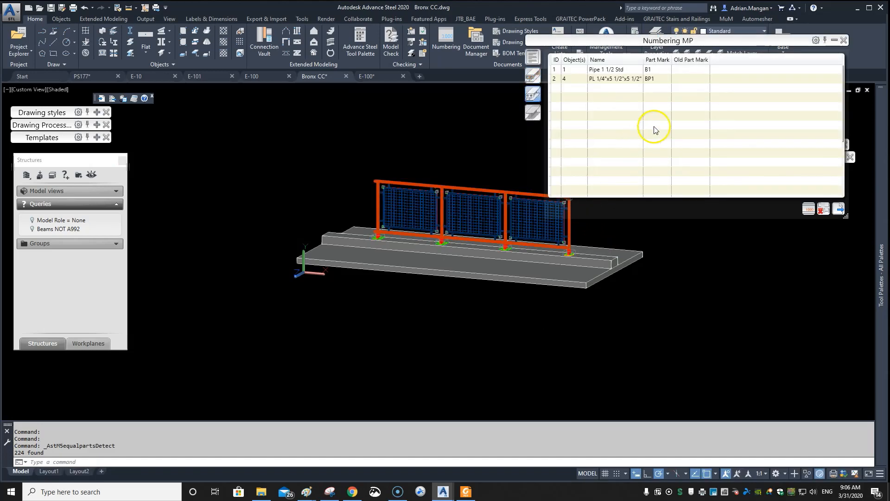
- Highlight the Pipe 1 1/2 Std assembly and the single part marked B1 from the new numbering results
left_click(571, 71)
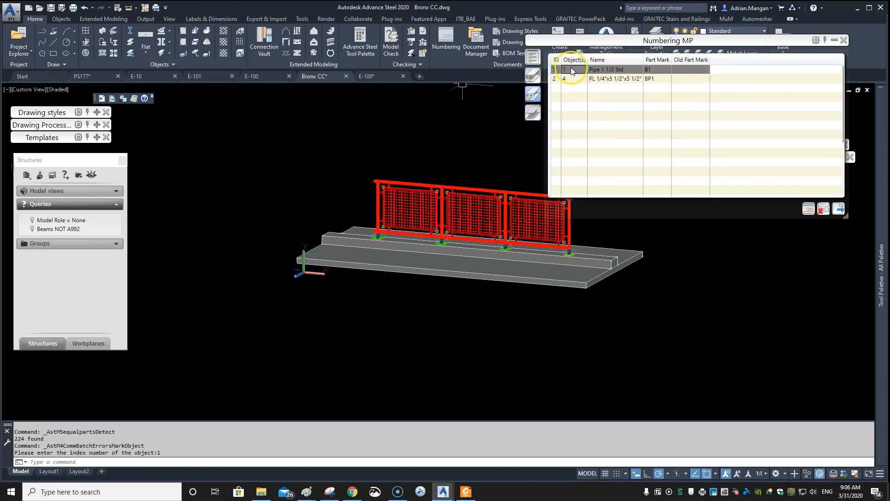
left_click(534, 116)
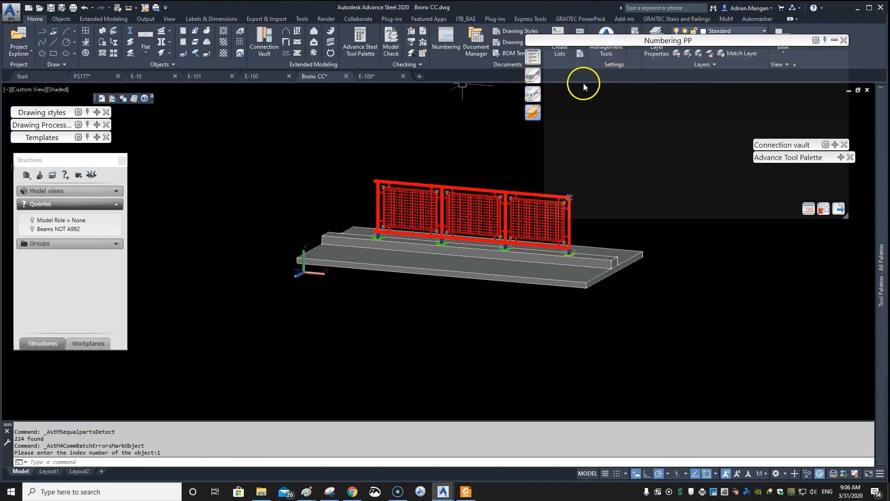
left_click(534, 95)
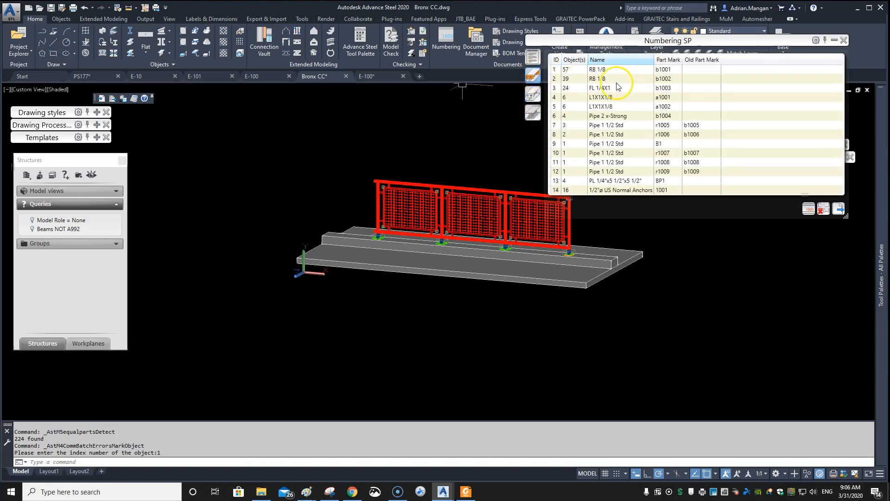
left_click(574, 147)
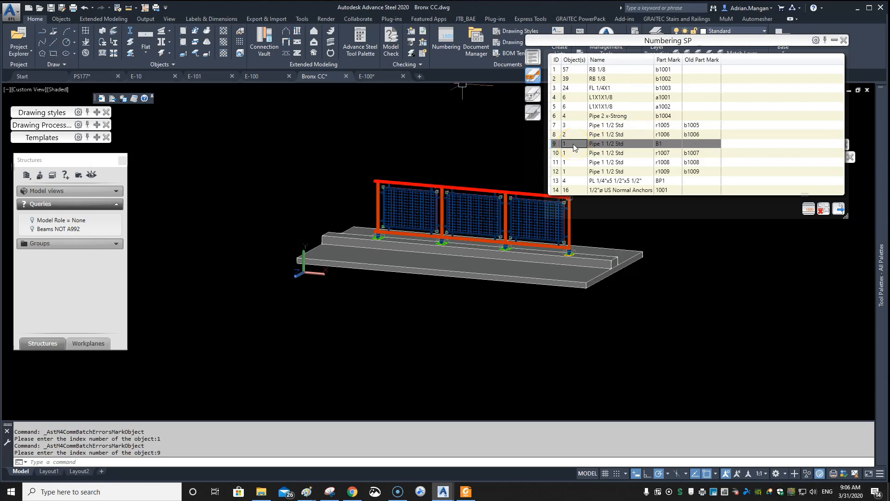
scroll(427, 202, "up", 5)
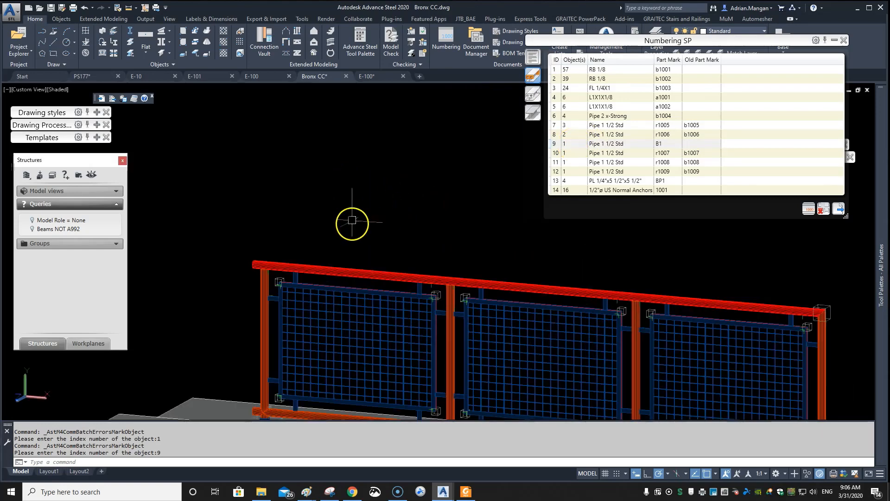
middle_click_drag(352, 218, 301, 155)
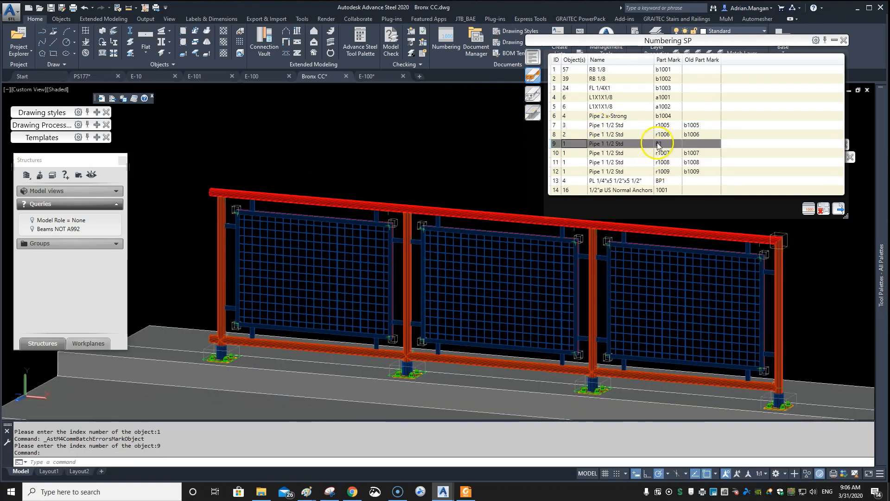
- Highlight each Pipe 1 1/2 Std single part from r1005 to r1009, including B1, and close the results
left_click(575, 126)
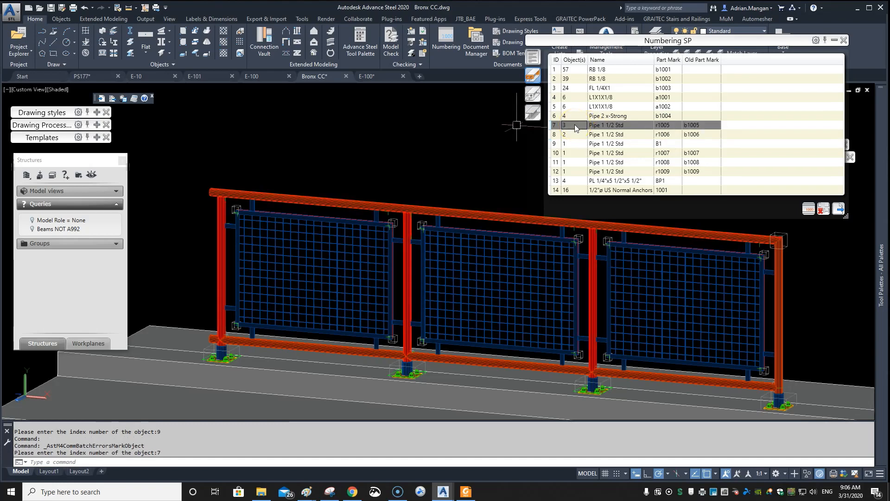
left_click(575, 136)
left_click(574, 144)
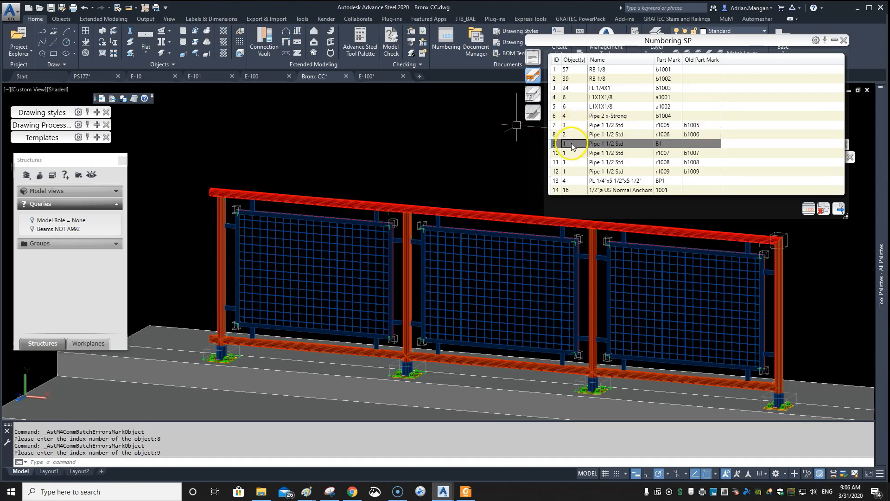
left_click(570, 153)
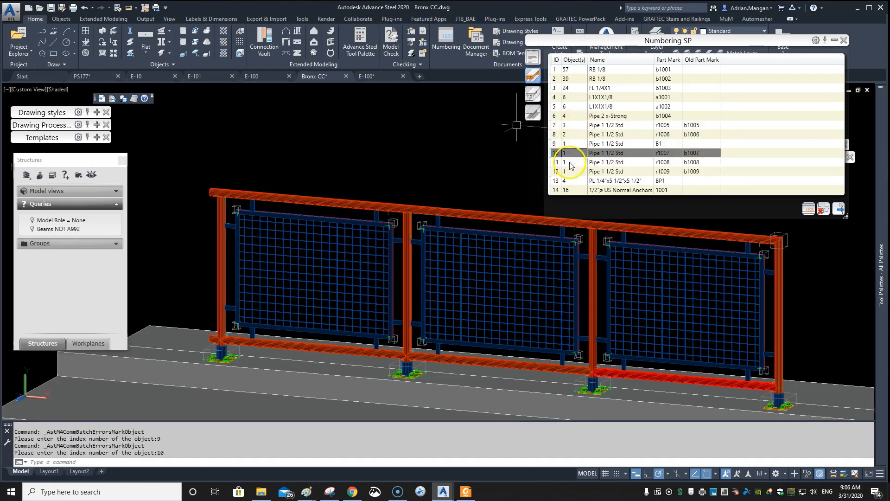
left_click(569, 162)
left_click(569, 172)
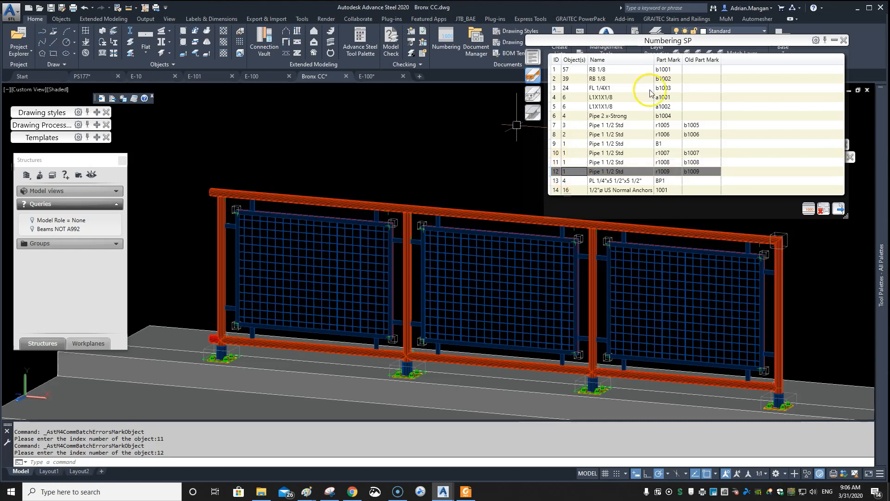
left_click(843, 40)
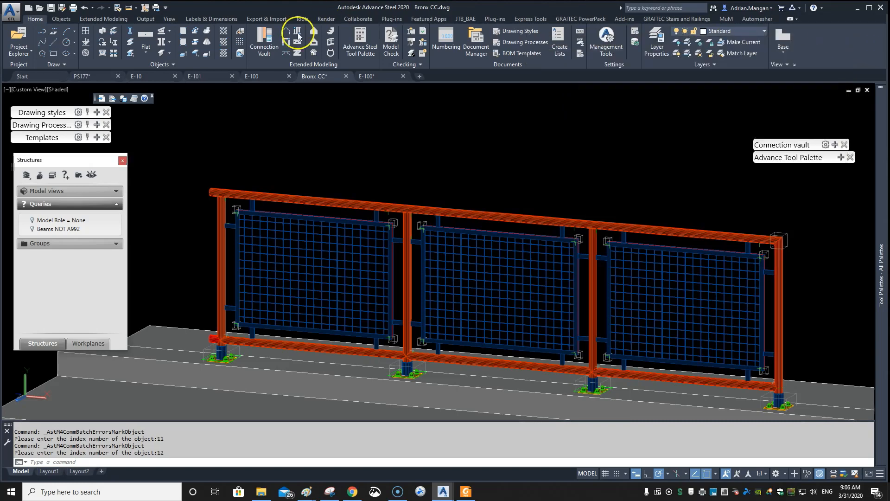
- Open the prefix configuration and expand the user default PolyBeam prefixes for the Any subtype, selecting the stair railing handrail entry
left_click(145, 19)
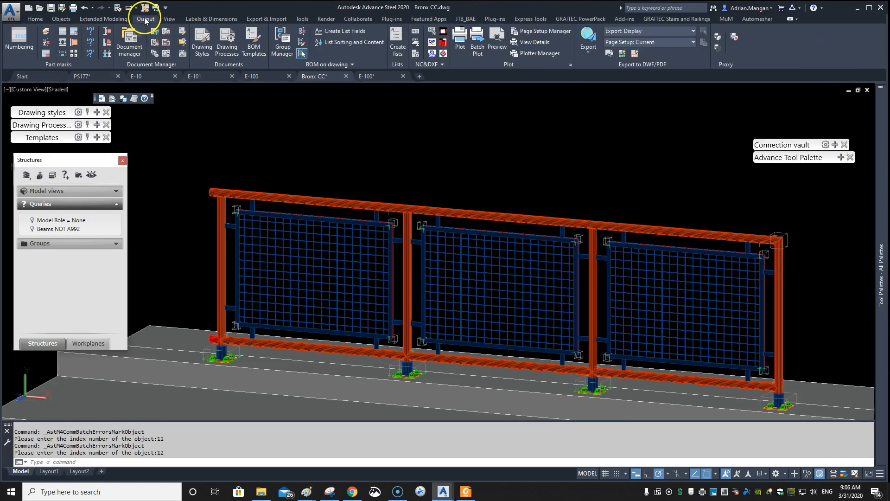
left_click(73, 32)
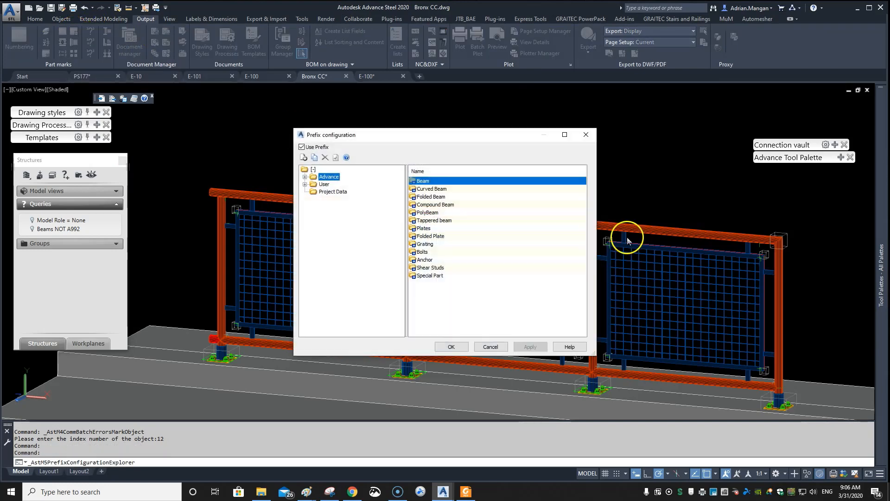
left_click(305, 184)
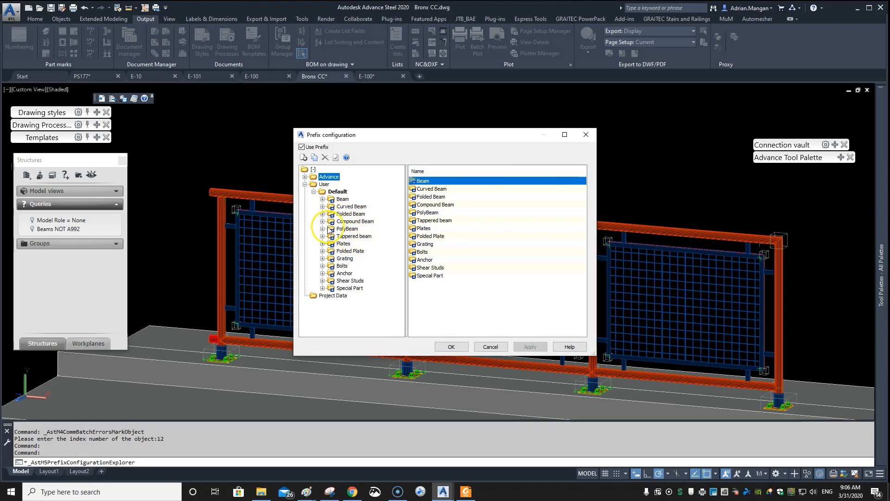
left_click(322, 228)
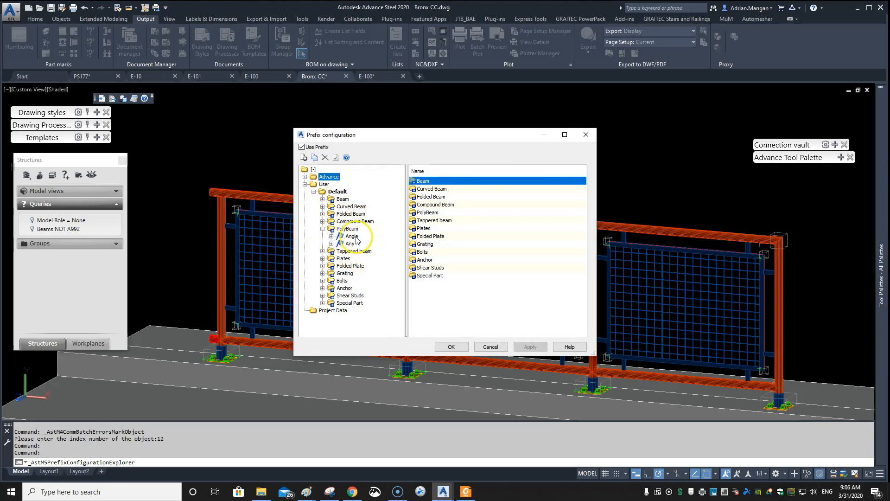
left_click(331, 243)
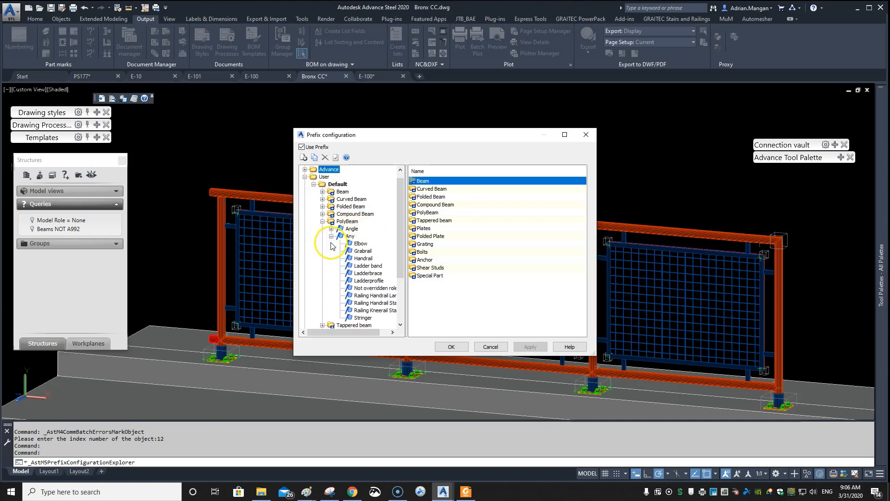
left_click(369, 303)
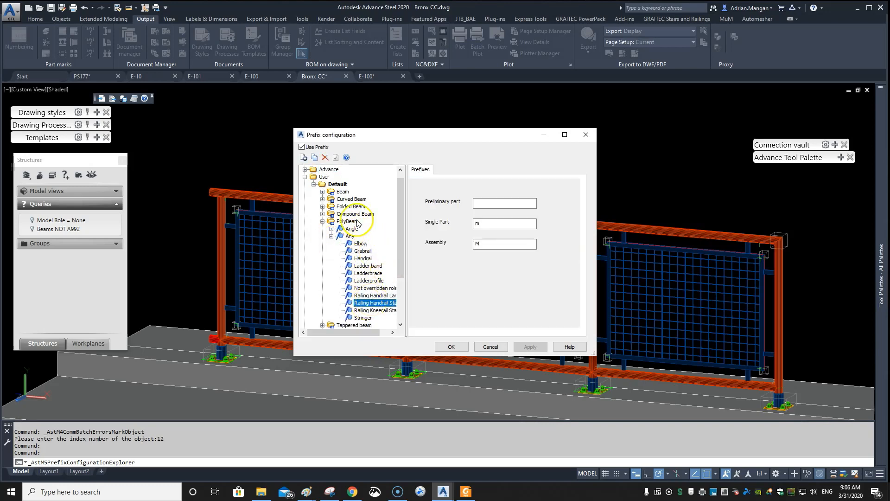
- Add a new prefix entry for object type PolyBeam with the Railing model role and profile subtype Any
left_click(304, 157)
left_click(470, 210)
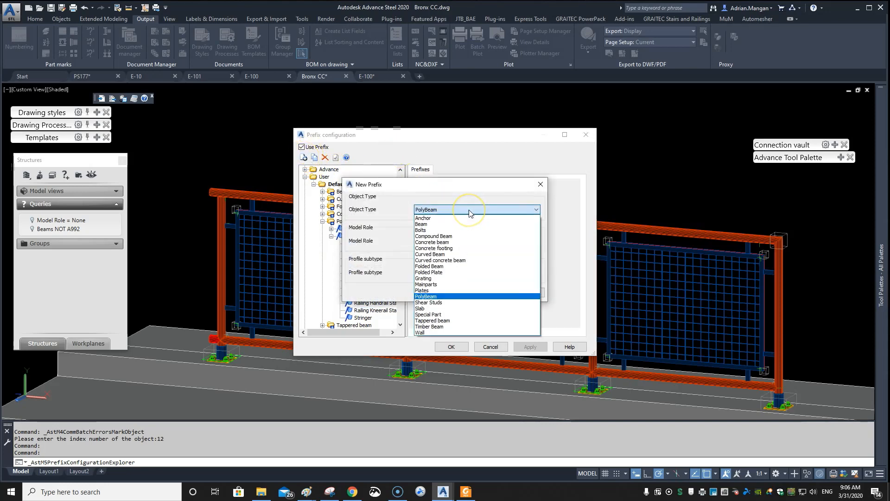
left_click(470, 211)
left_click(490, 245)
scroll(464, 301, "down", 3)
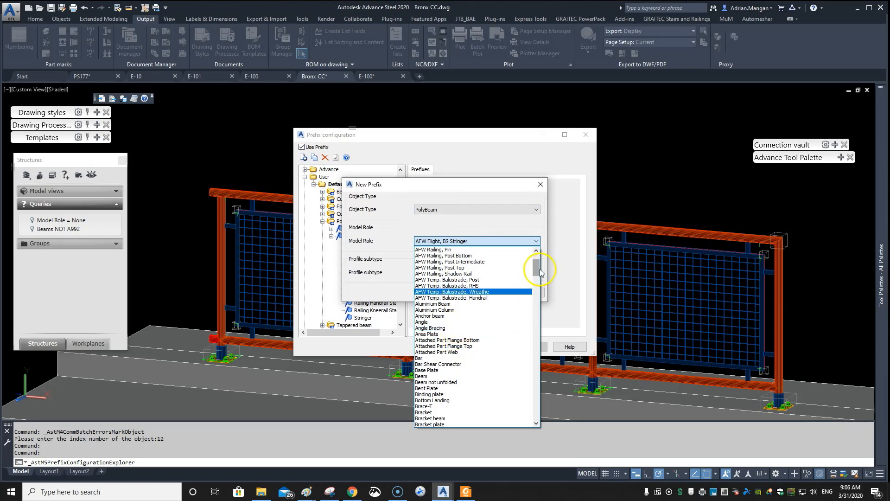
key("r")
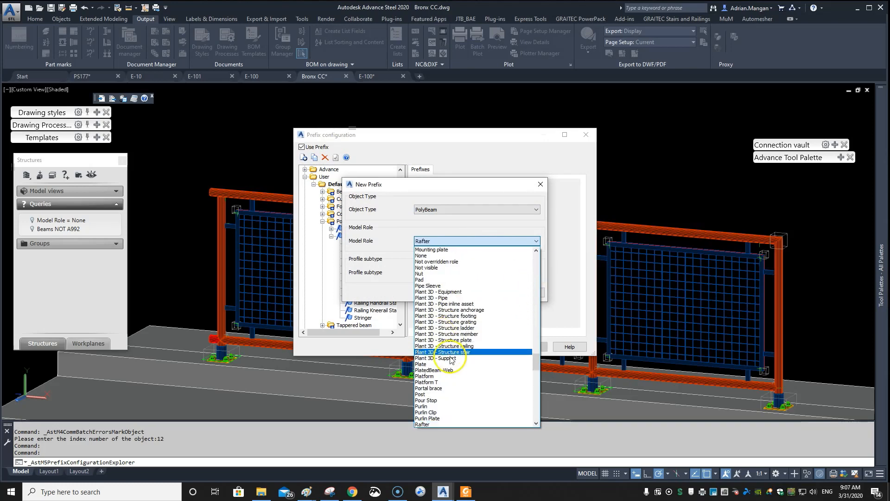
scroll(457, 371, "down", 3)
left_click(436, 383)
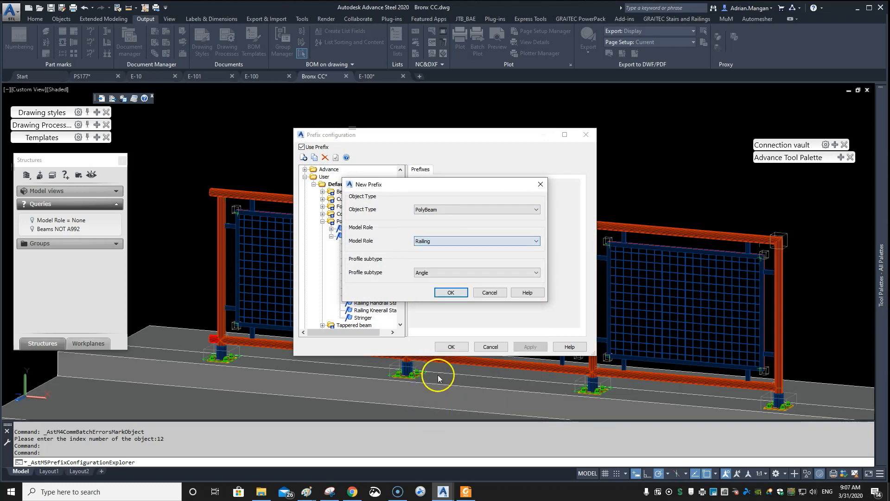
left_click(462, 273)
left_click(443, 287)
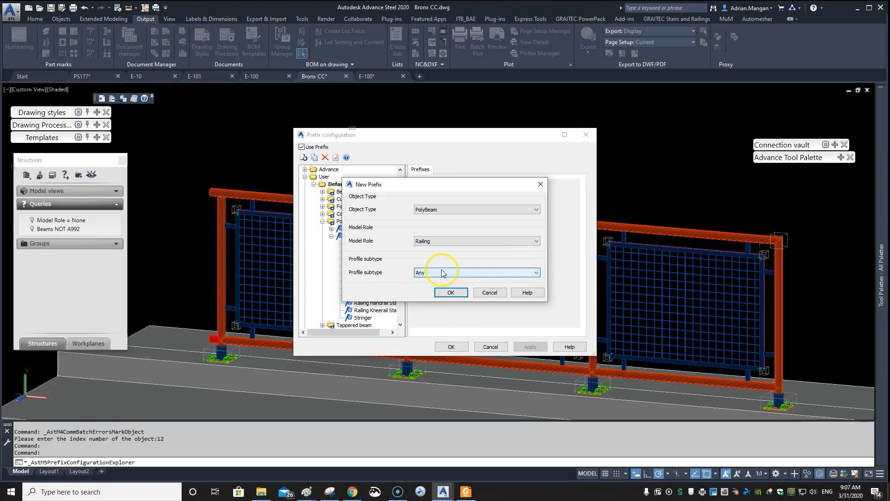
left_click(444, 295)
- Set the PolyBeam Railing entry's single part prefix to r and assembly prefix to R, and accept the configuration
left_click(485, 224)
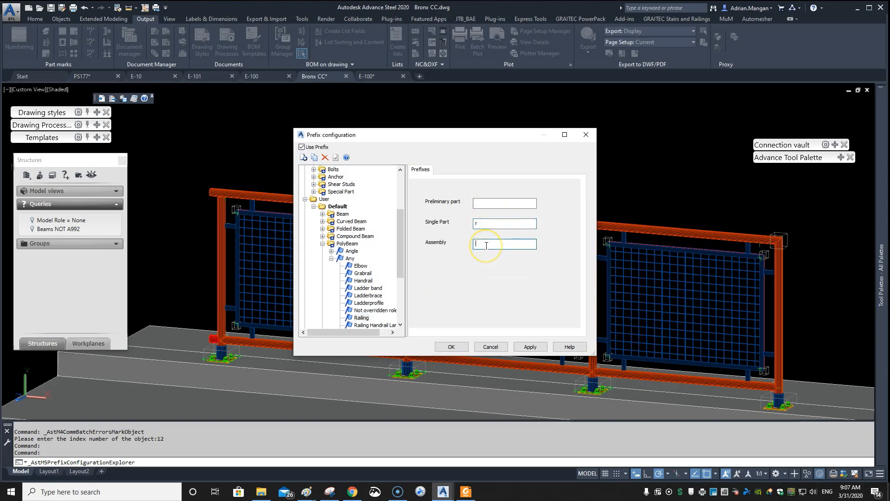
type("R")
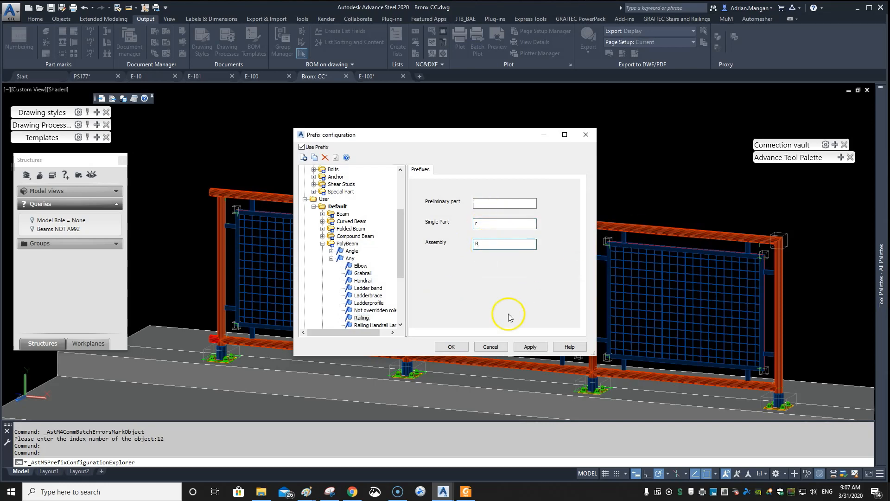
left_click(451, 346)
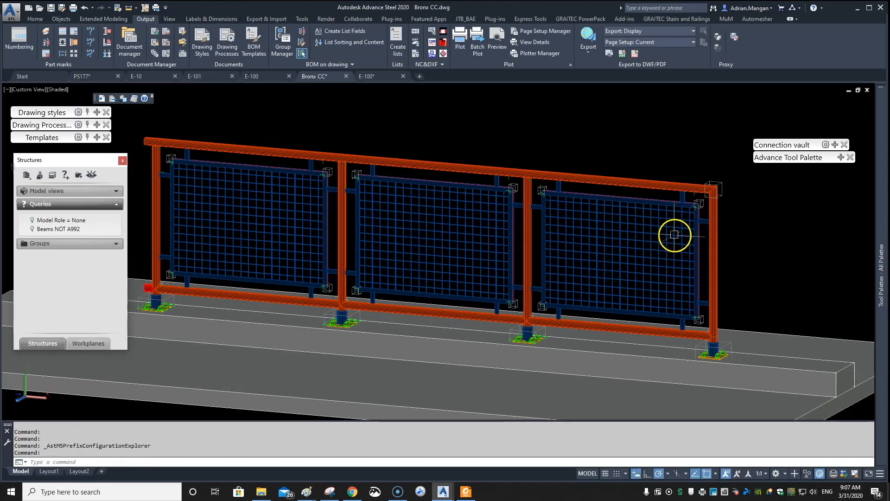
- Select the top handrail and end post to examine the polybeam's extent, and clear the selection
left_click(652, 183)
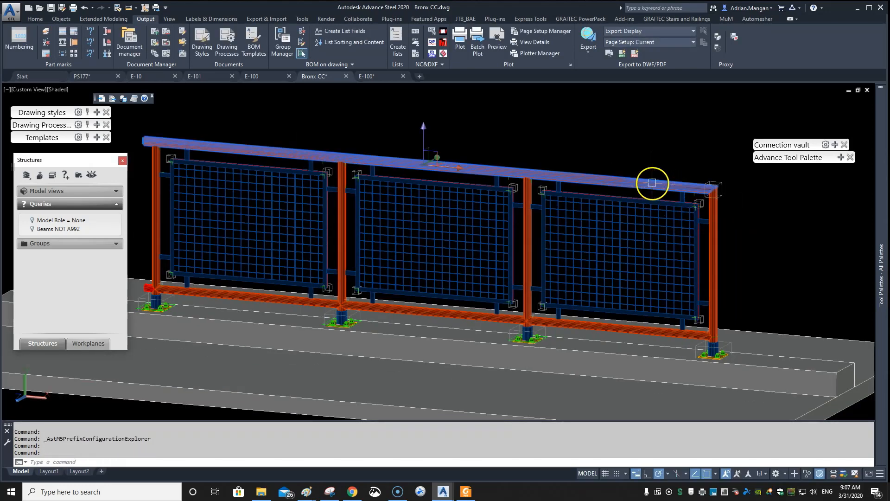
left_click(717, 240)
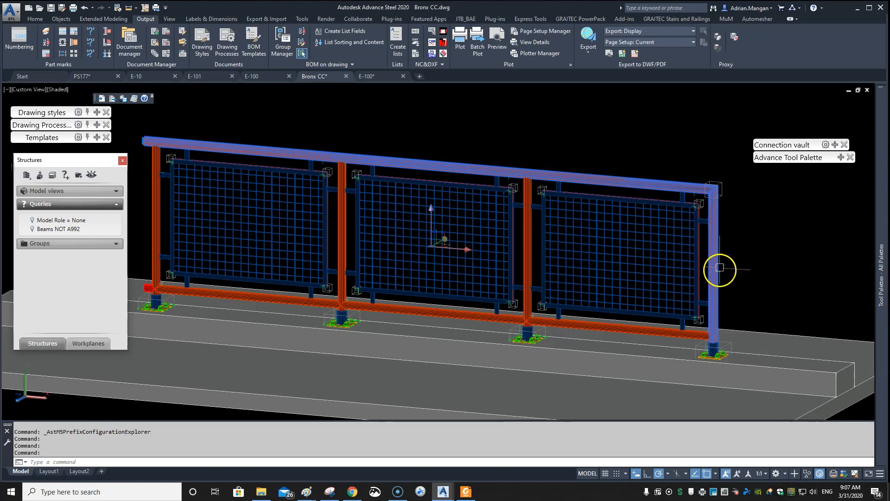
key("Escape")
key("Escape")
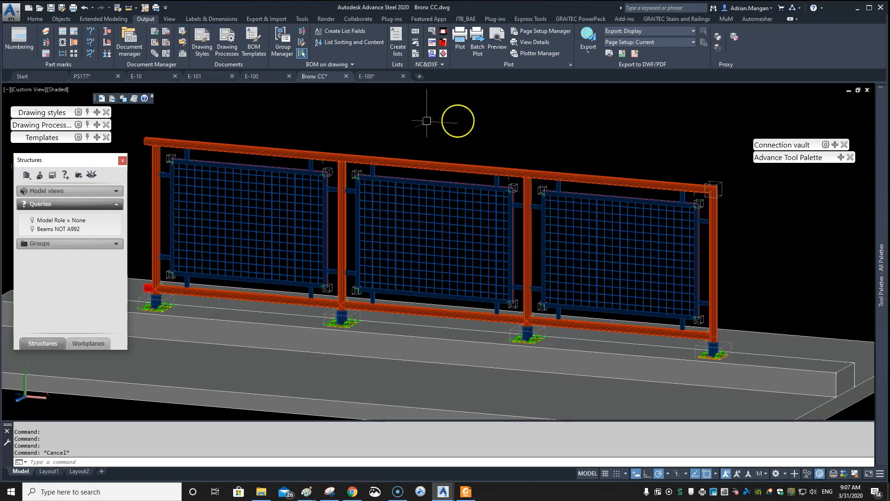
- Select the complete railing and rerun the numbering with the existing settings
scroll(391, 133, "down", 3)
left_click(283, 129)
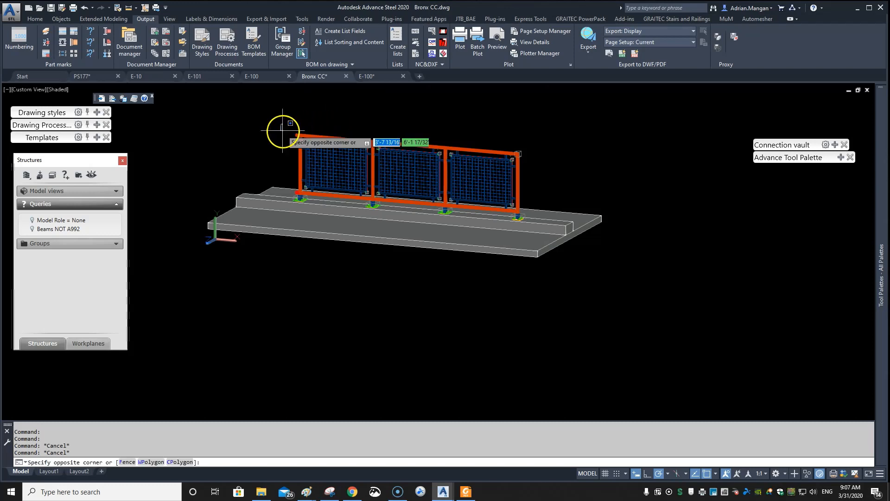
left_click(543, 235)
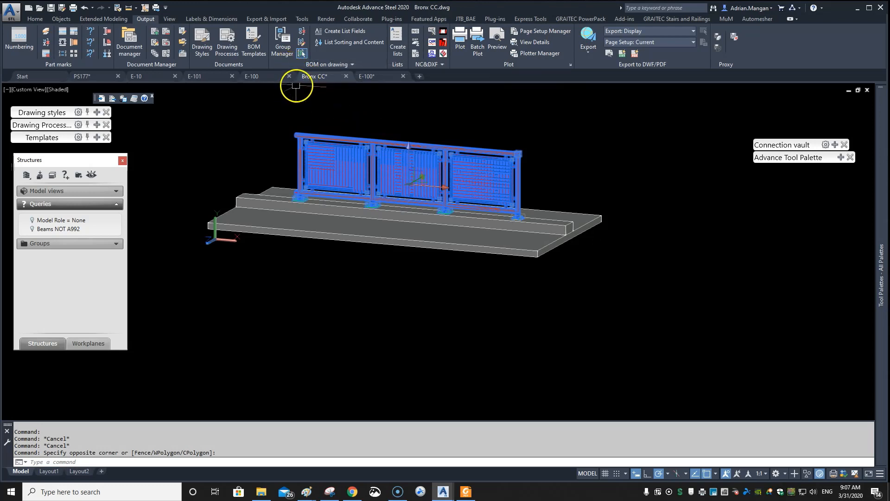
scroll(332, 139, "up", 3)
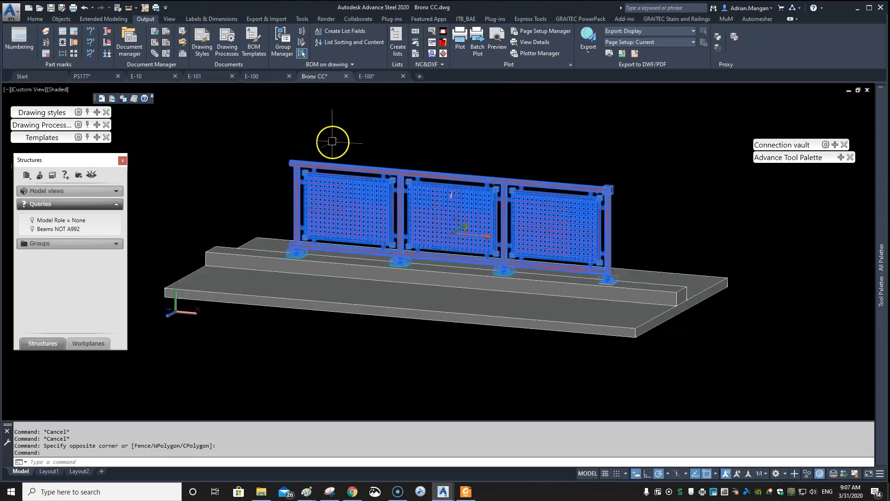
left_click(19, 38)
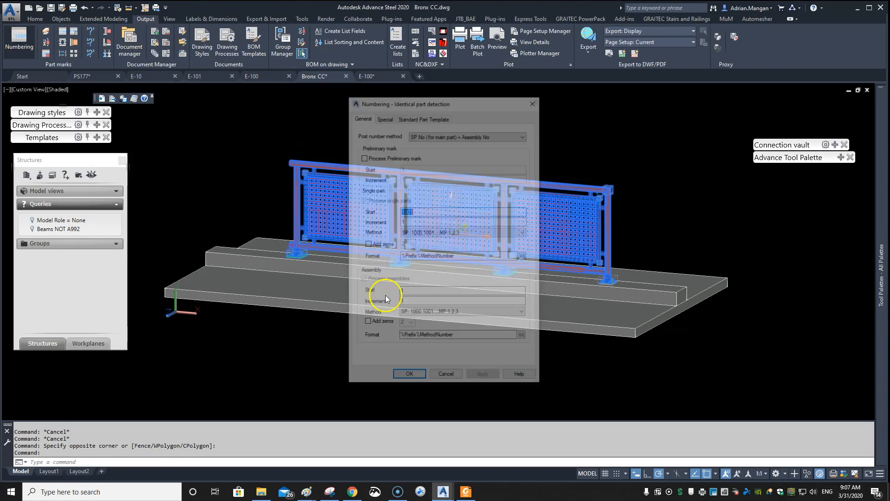
left_click(409, 373)
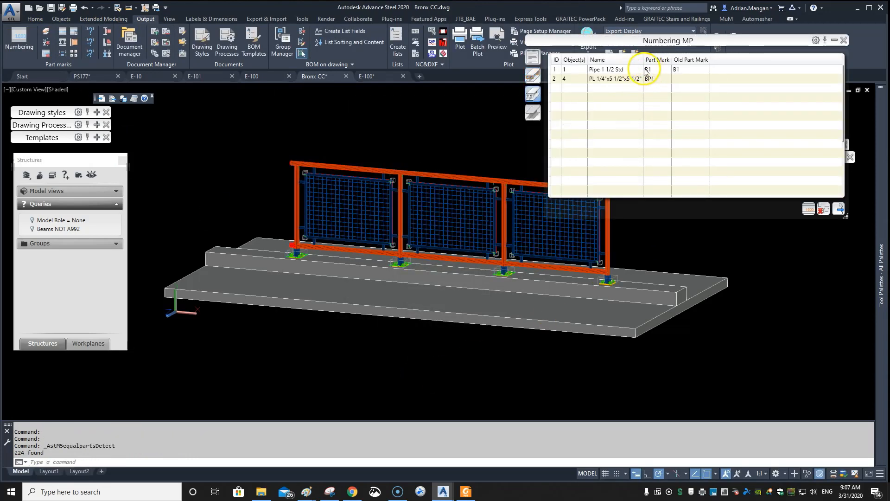
- Highlight the Pipe 1 1/2 Std assembly and the single parts r1005 and r1006 from the numbering results, and close the results
left_click(688, 69)
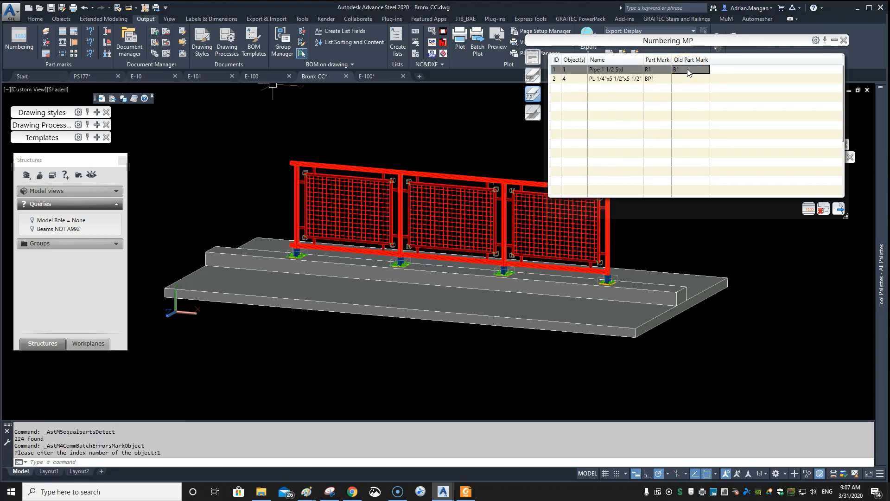
left_click(647, 71)
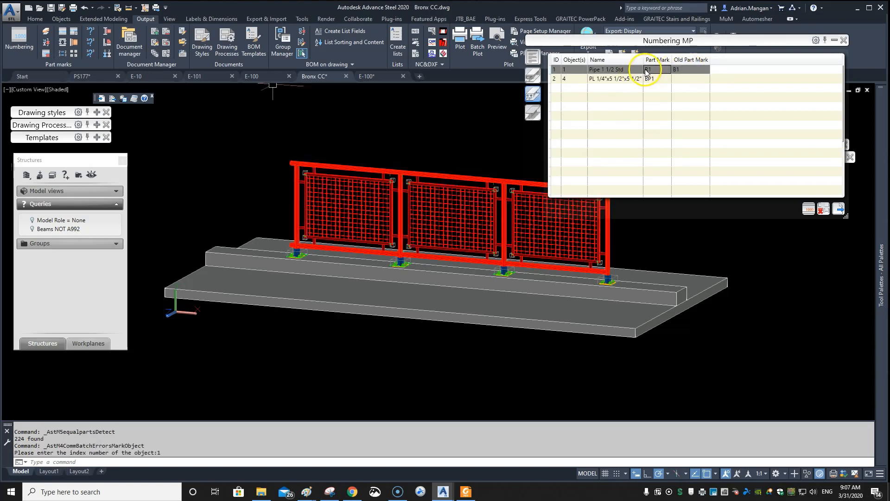
left_click(536, 113)
left_click(537, 94)
left_click(537, 76)
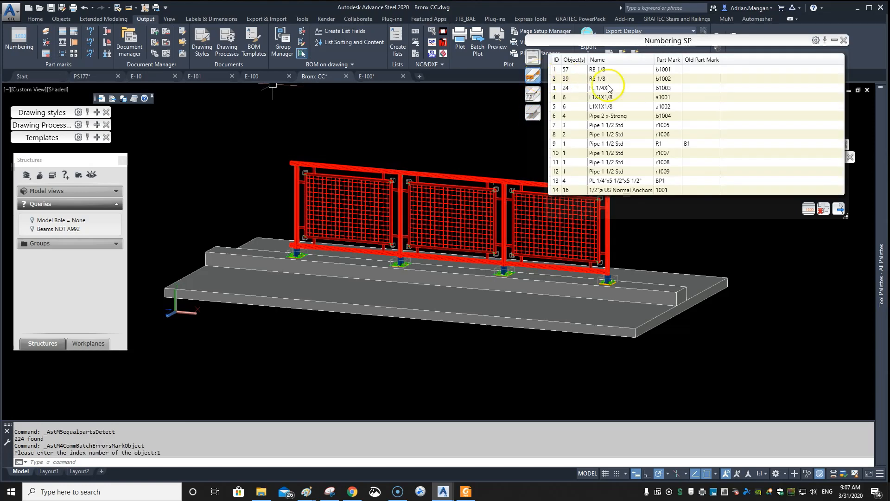
left_click(660, 134)
left_click(610, 126)
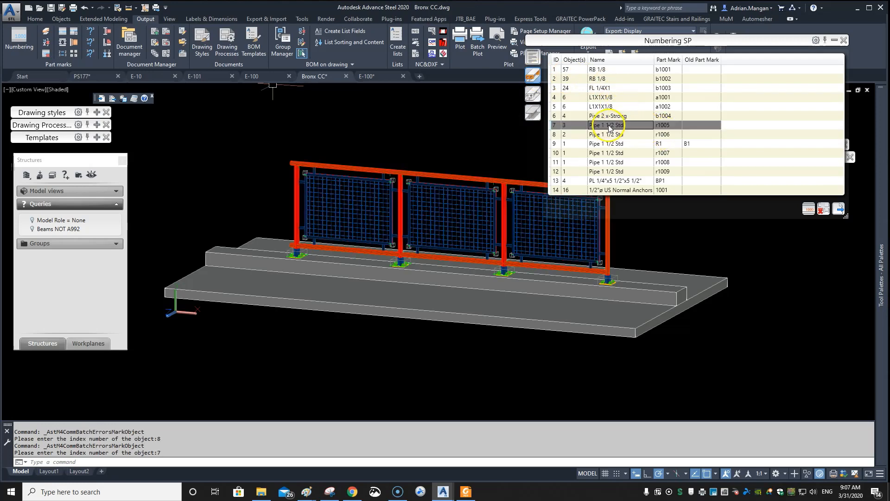
left_click(628, 135)
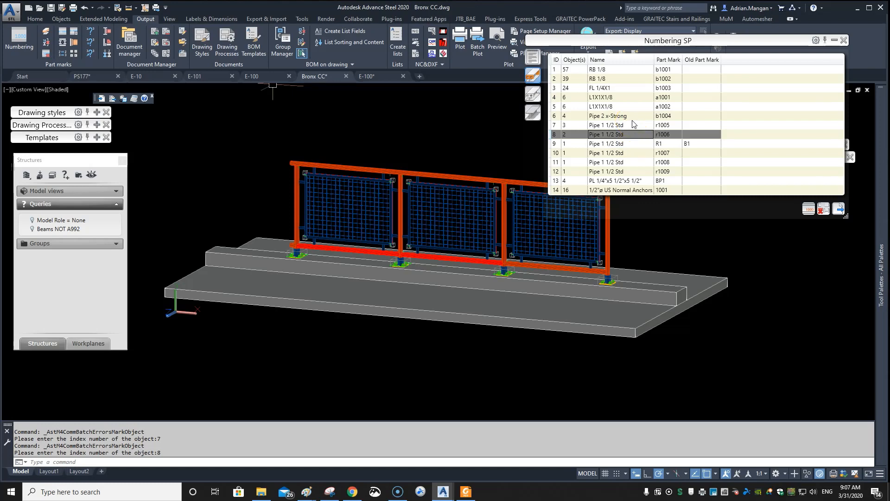
left_click(843, 41)
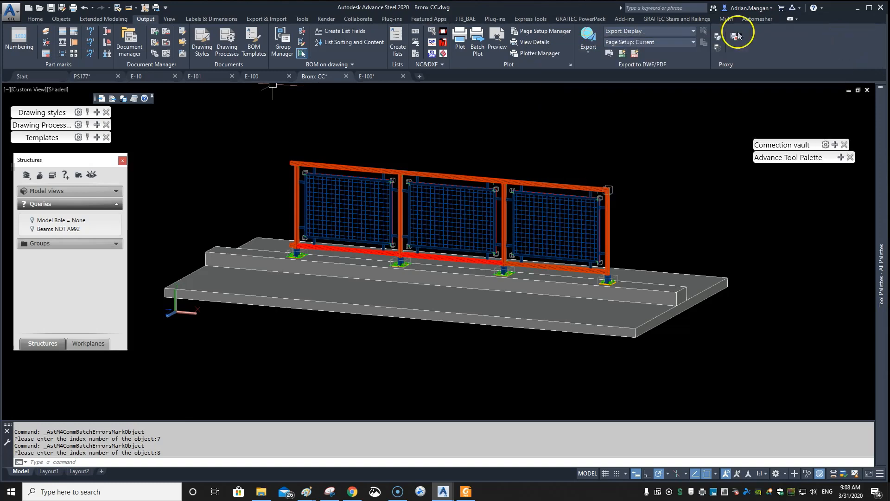
- Review the object types in the user default prefix configuration and close it
left_click(86, 32)
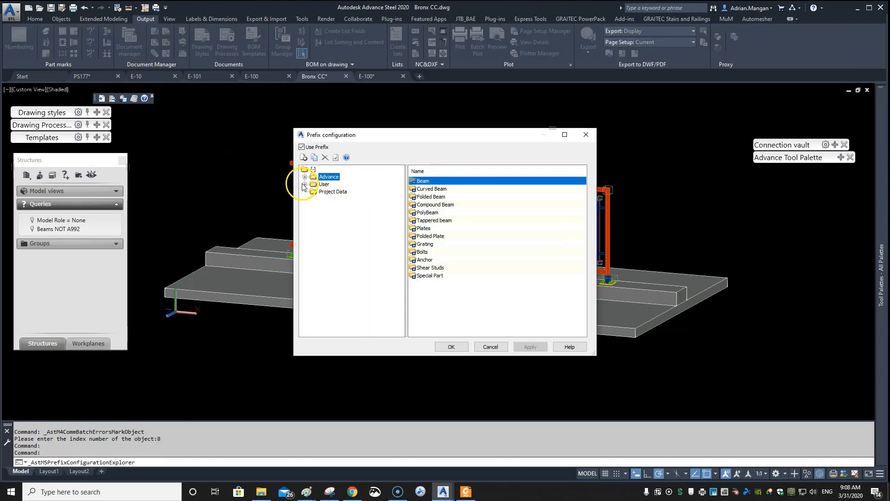
left_click(304, 184)
right_click(321, 185)
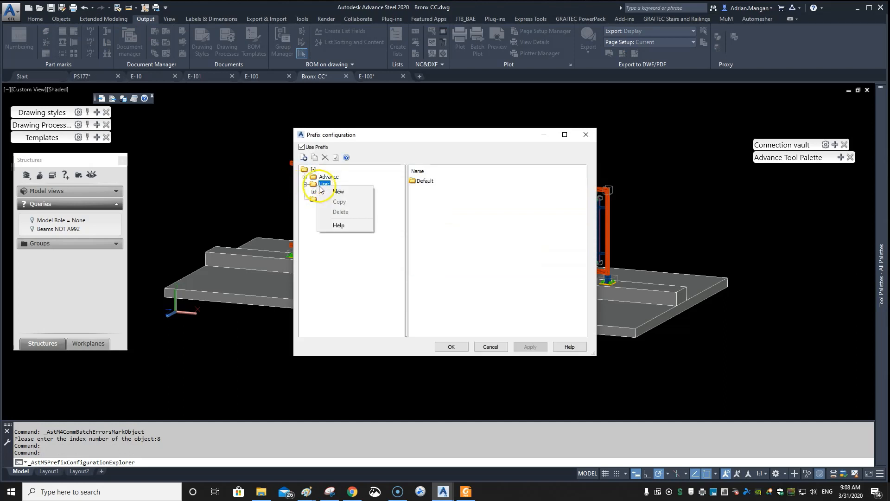
left_click(305, 185)
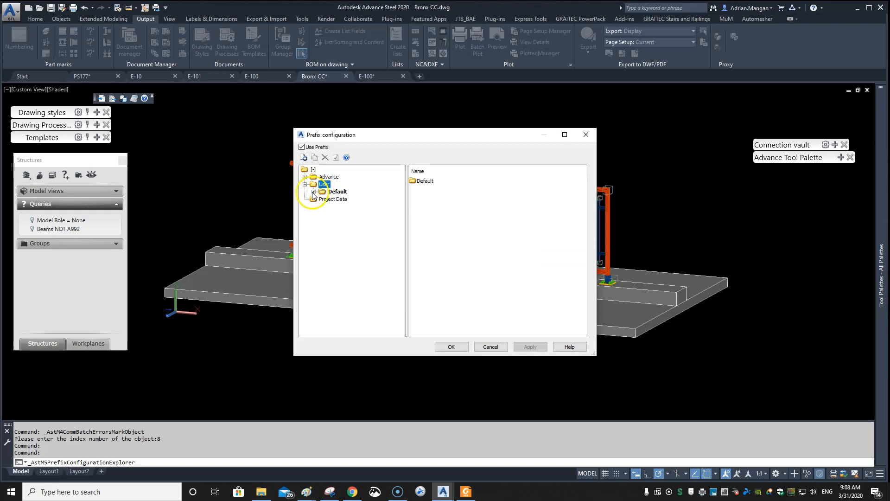
left_click(313, 192)
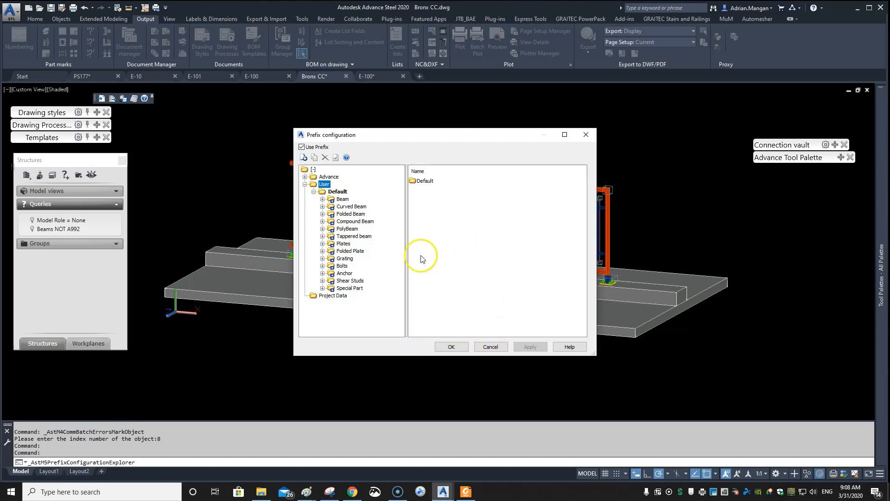
left_click(452, 346)
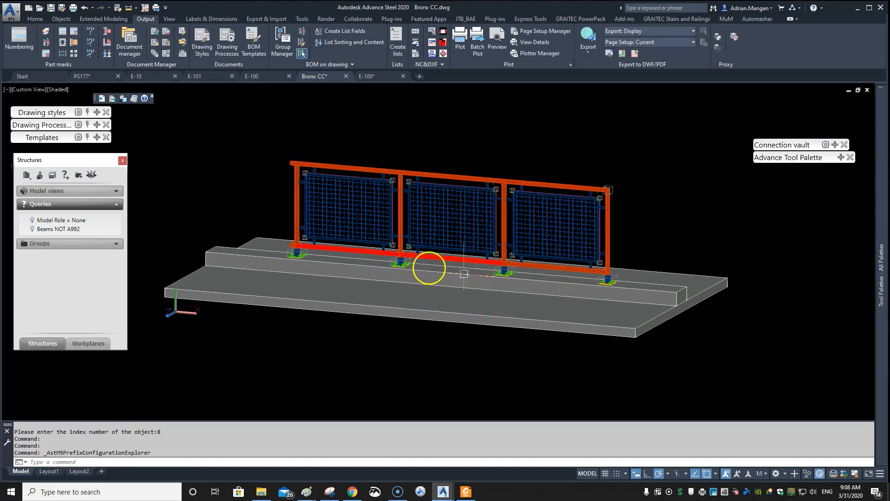
middle_click_drag(422, 197, 456, 217)
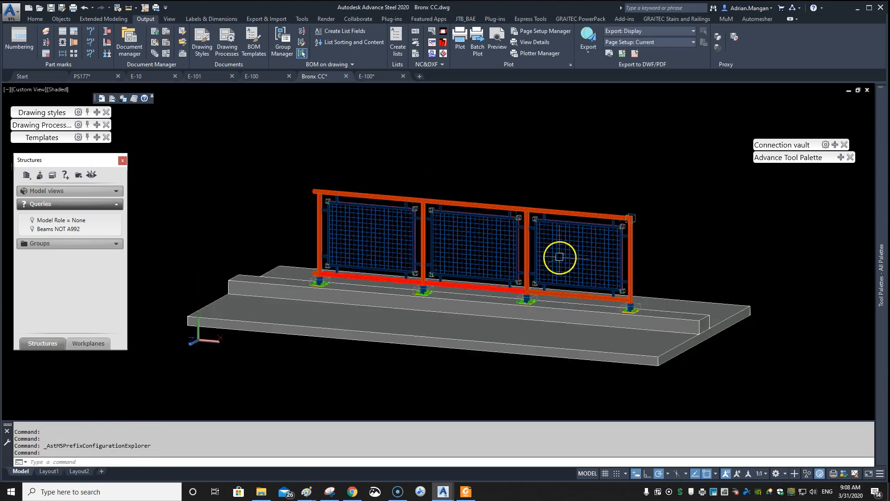
middle_click_drag(549, 268, 530, 254)
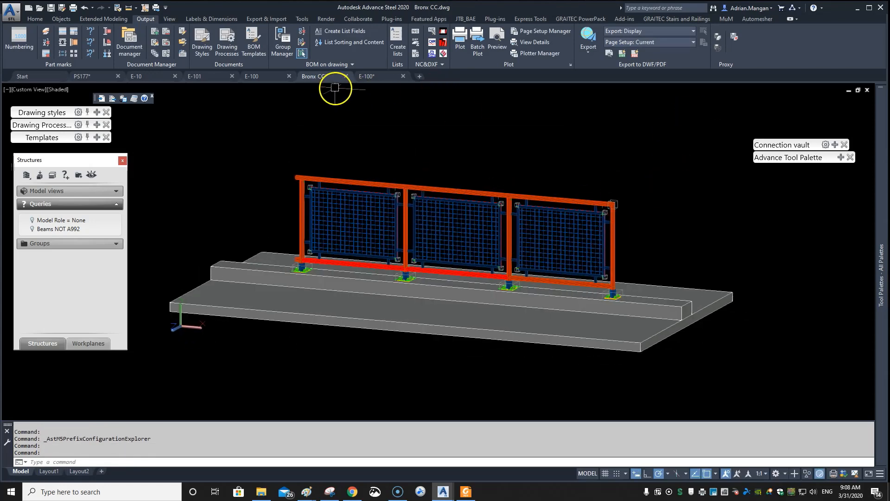
- Switch to the open E-100 drawing and update the railing section detail to the new part numbers
left_click(381, 74)
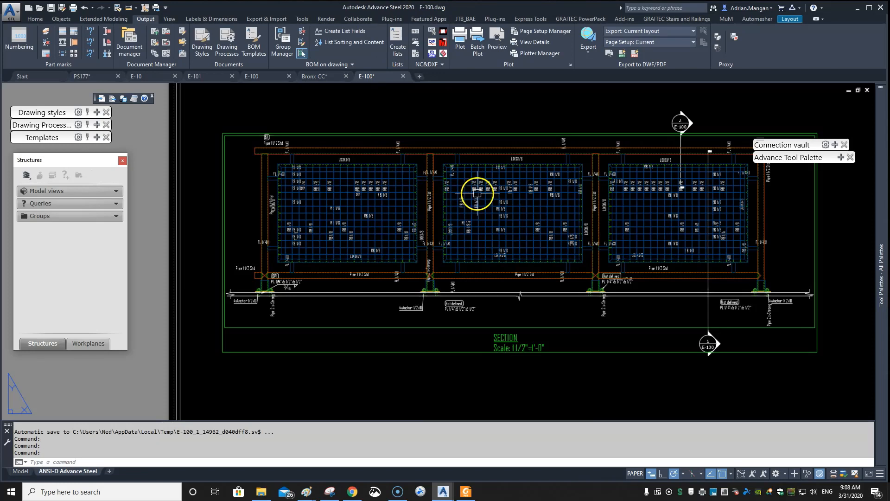
double_click(462, 180)
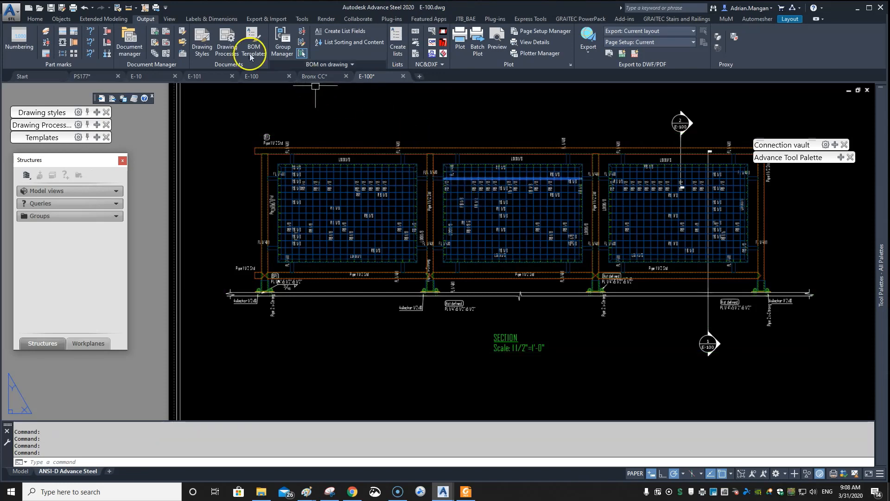
left_click(191, 18)
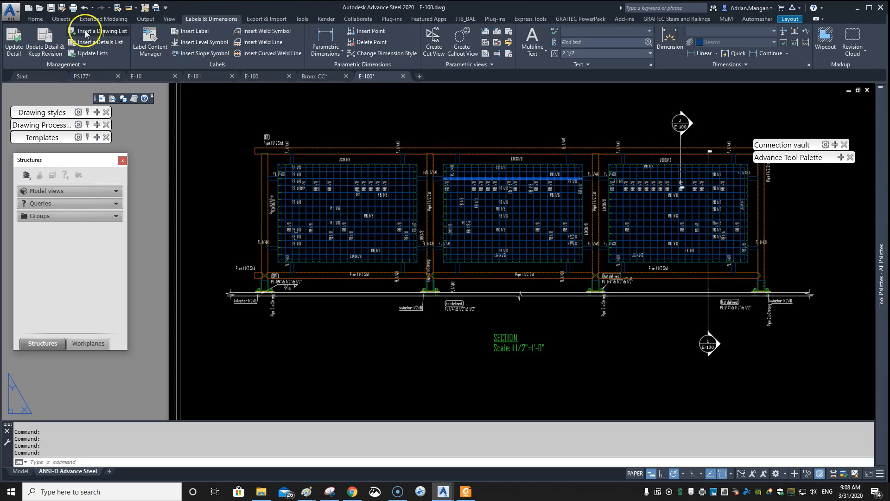
left_click(19, 43)
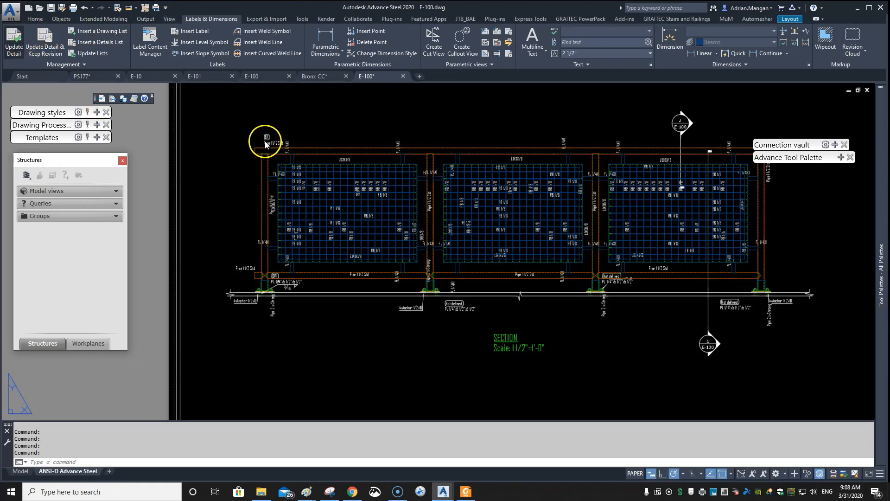
scroll(270, 142, "up", 3)
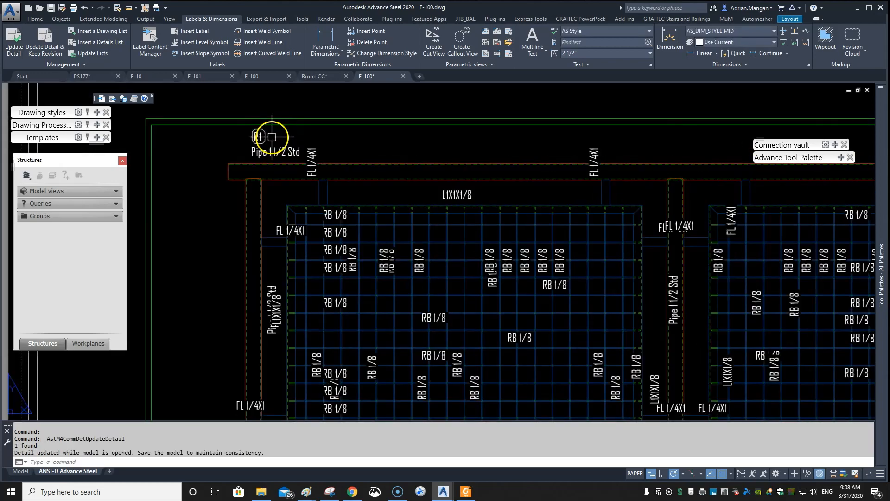
scroll(302, 282, "up", 1)
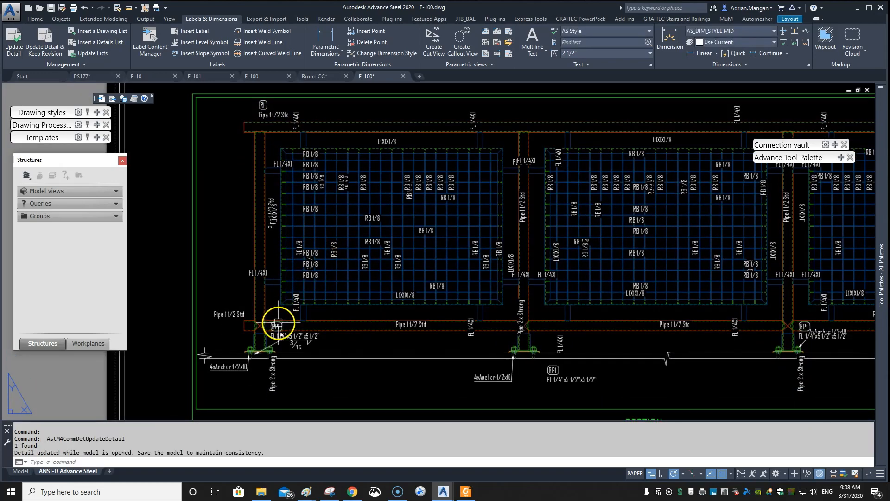
- Move the base plate label at the first post clear of the railing, outside the detail frame, and clear the selection
scroll(277, 326, "up", 4)
left_click(276, 326)
scroll(279, 323, "down", 5)
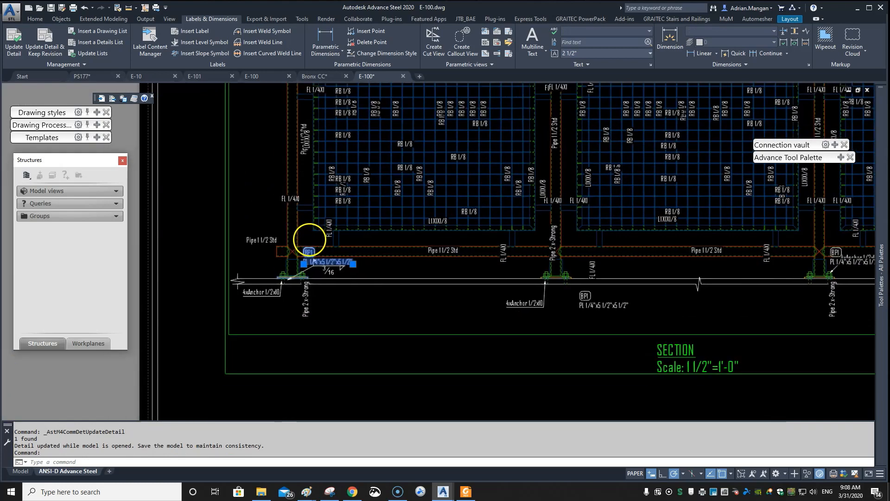
left_click(304, 264)
left_click(200, 243)
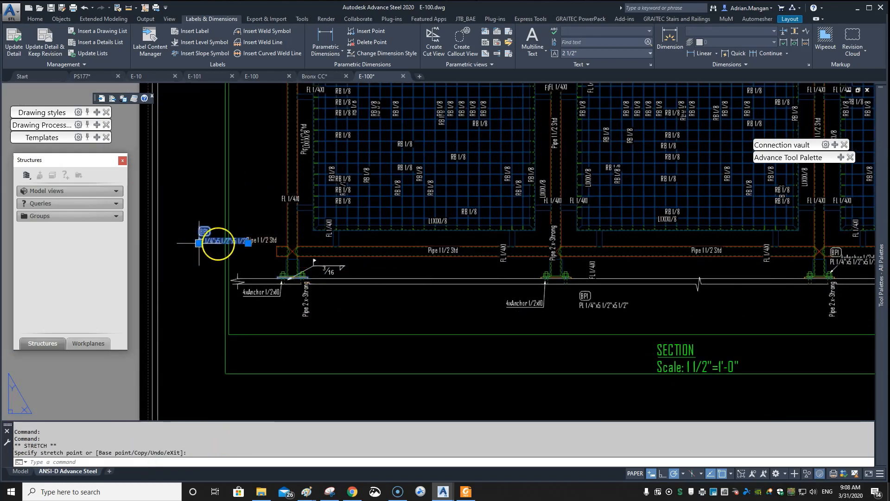
key("Escape")
scroll(384, 256, "down", 3)
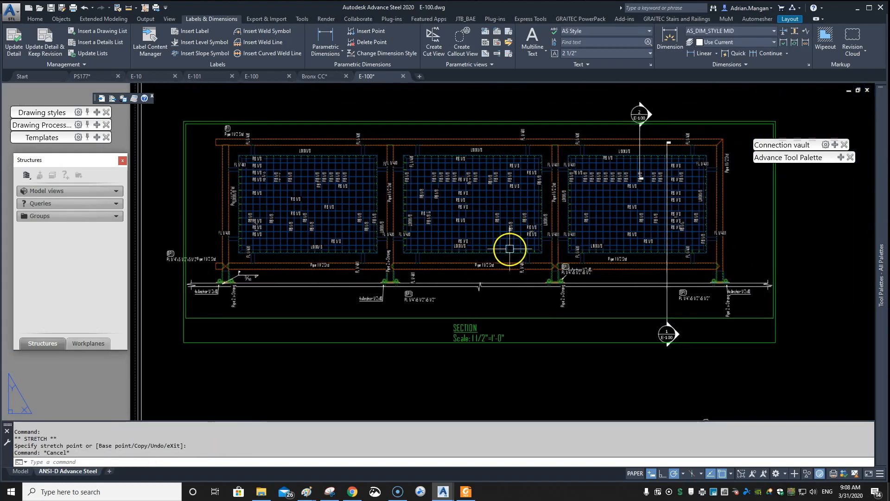
- Open an RB 1/8 label in the third mesh panel to check which token it uses, and close it
middle_click_drag(612, 207, 645, 183)
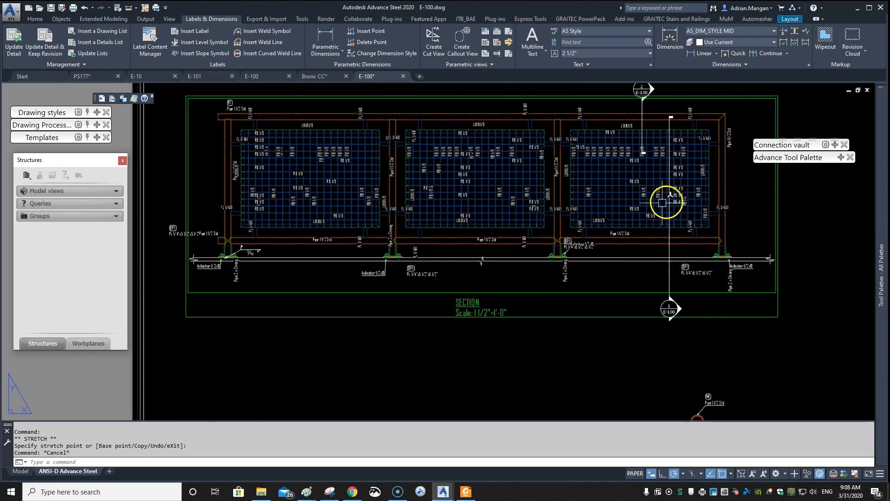
scroll(640, 153, "up", 5)
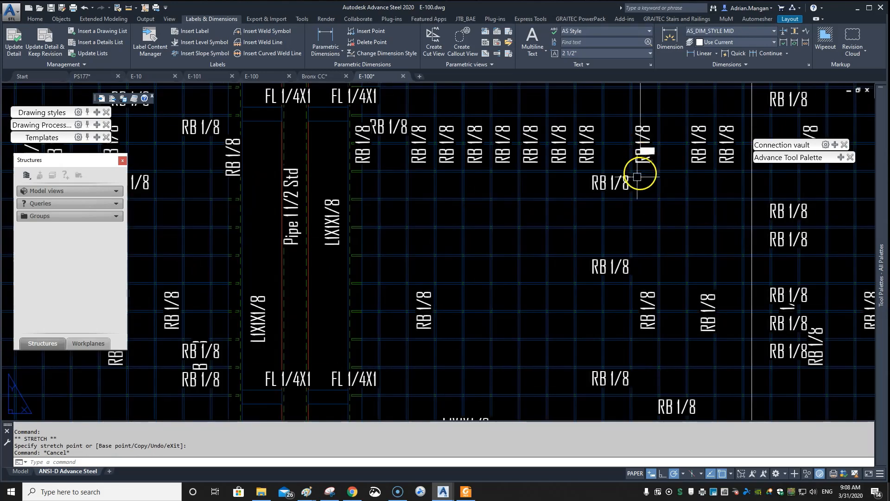
left_click(615, 181)
double_click(615, 182)
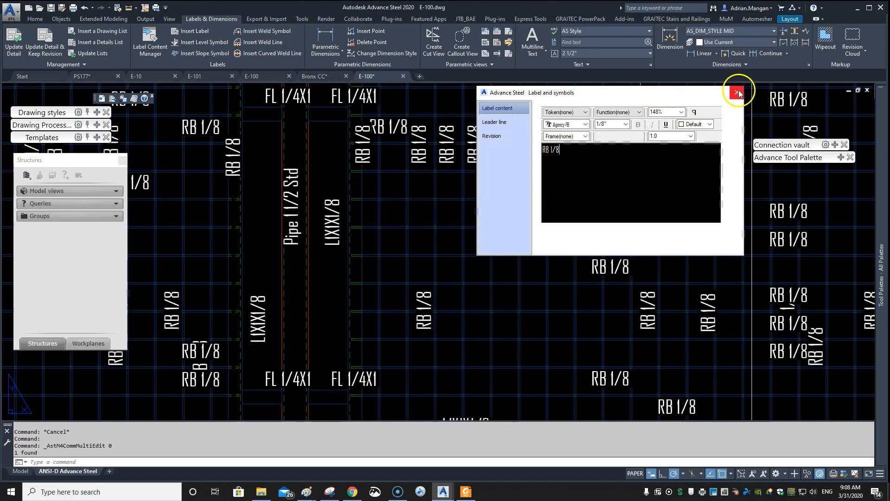
left_click(545, 149)
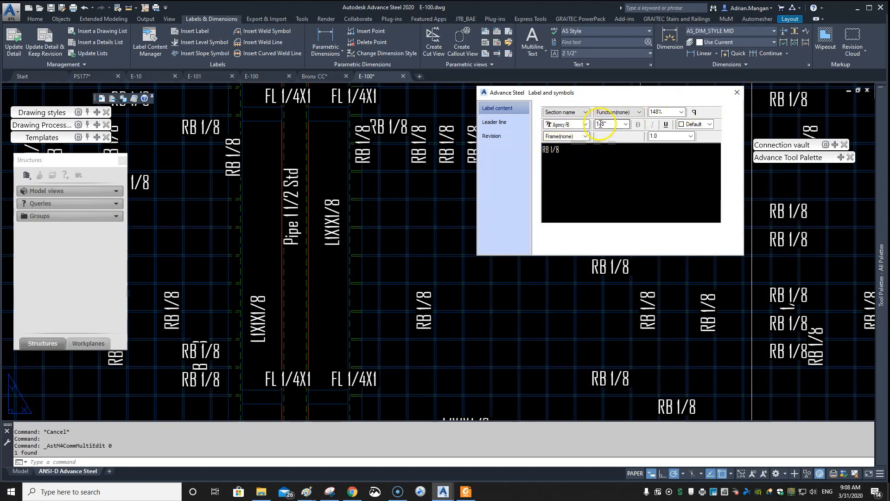
left_click(737, 92)
scroll(537, 184, "down", 6)
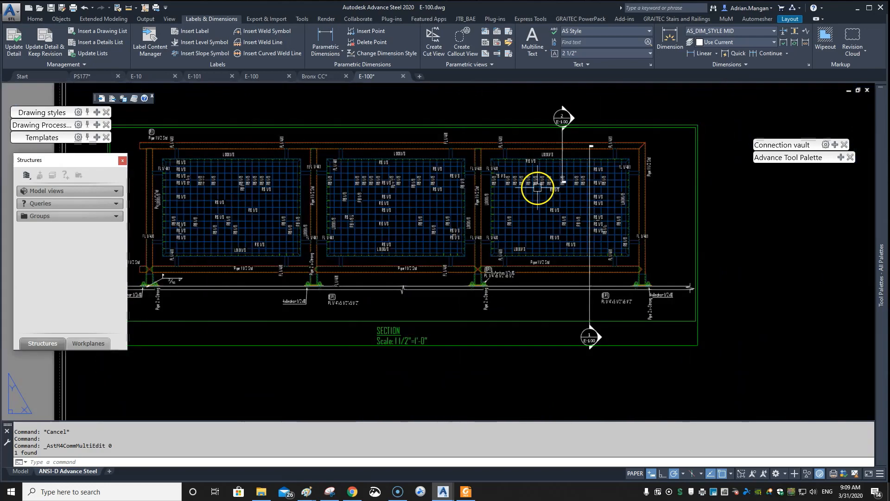
- Examine the round bar labels across the mesh panels of the railing section
scroll(536, 174, "up", 1)
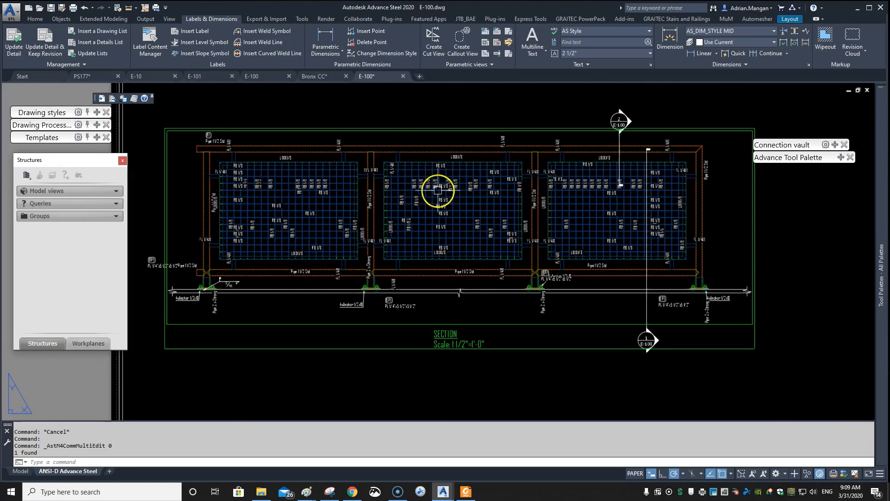
scroll(438, 190, "up", 5)
scroll(423, 192, "down", 4)
scroll(424, 192, "up", 2)
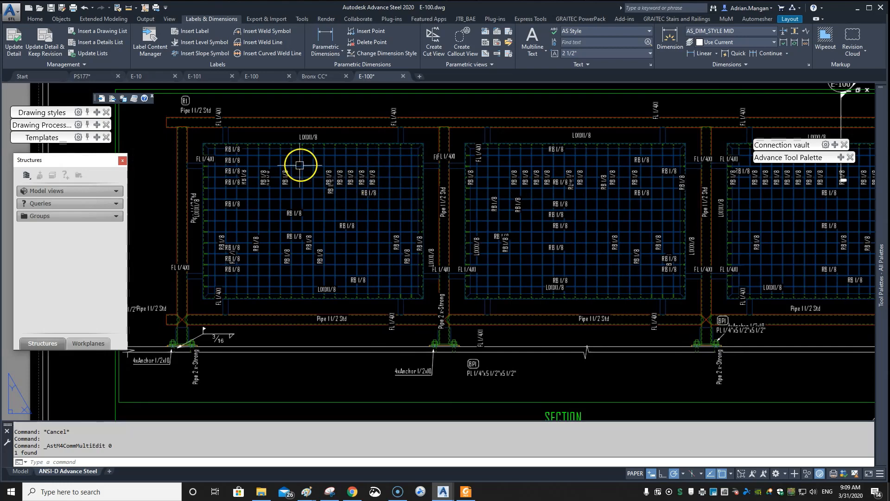
middle_click_drag(224, 178, 316, 182)
scroll(316, 182, "up", 2)
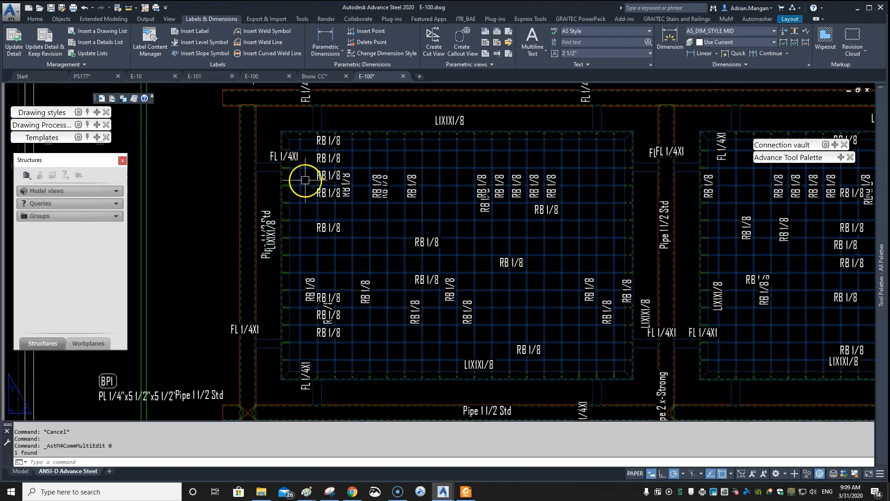
scroll(288, 156, "up", 4)
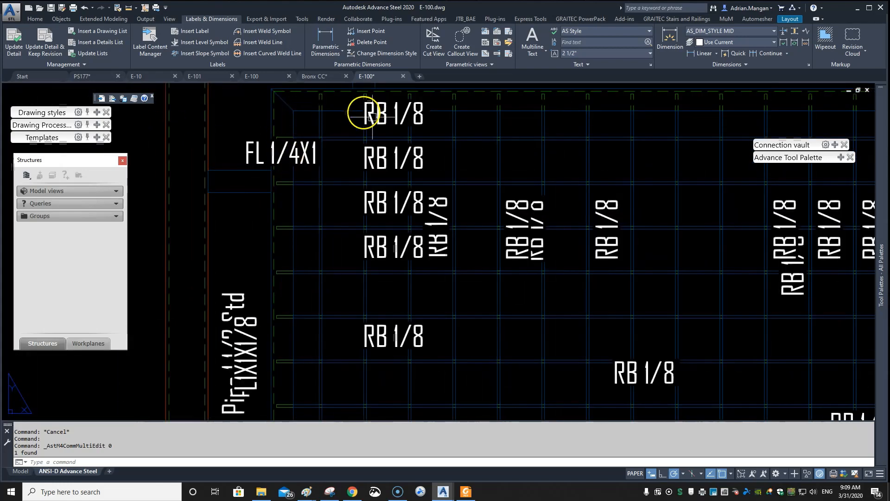
scroll(614, 115, "down", 8)
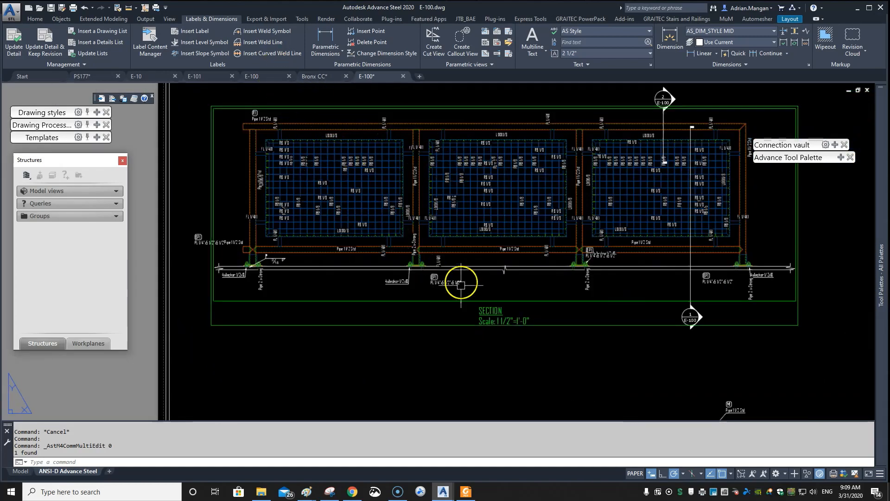
- Open the section detail's properties to check which drawing style it uses, and close them
left_click(459, 324)
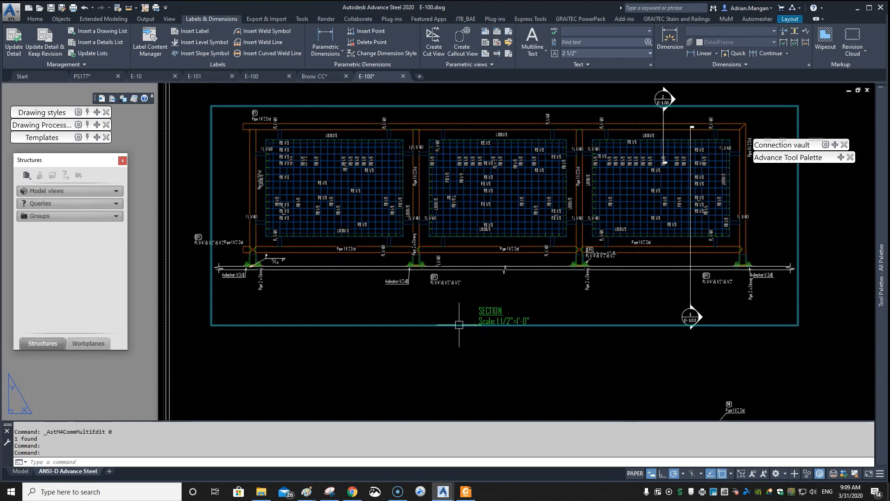
left_click(455, 324)
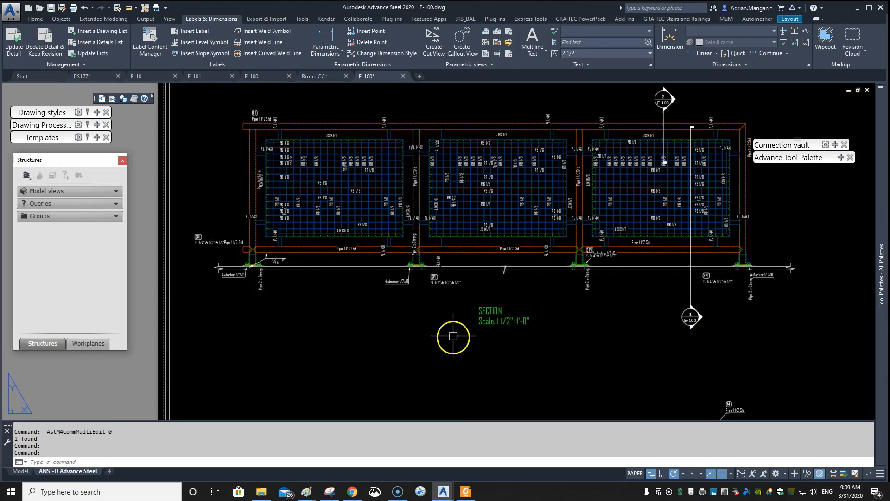
double_click(454, 324)
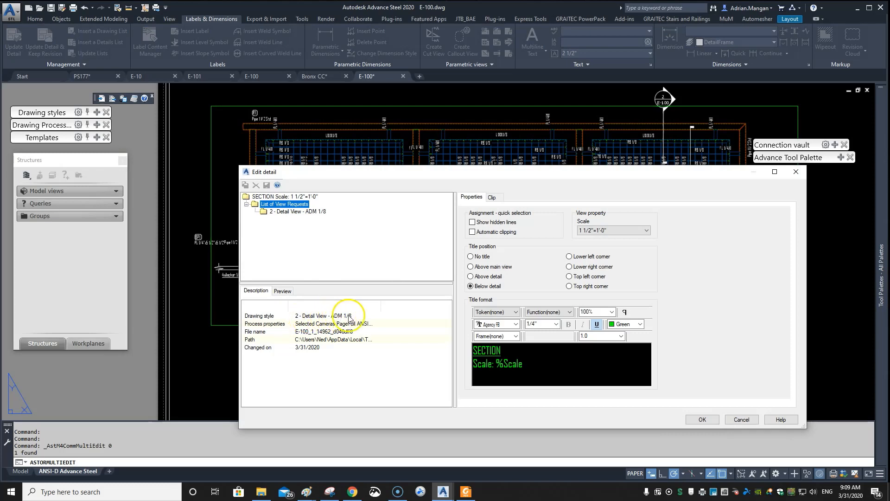
left_click(702, 419)
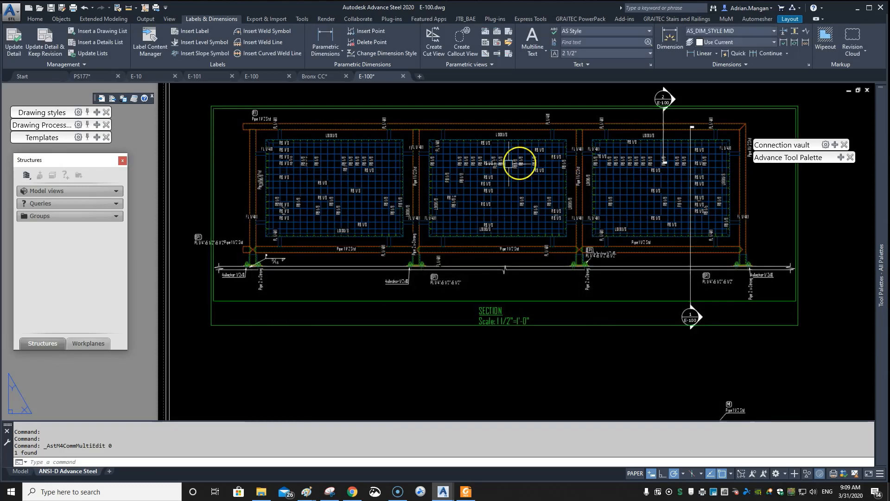
- Remove the Beams-Round Bar rule from the objects presentation of the 2 - Detail View - ADM 1/8 drawing style
left_click(147, 20)
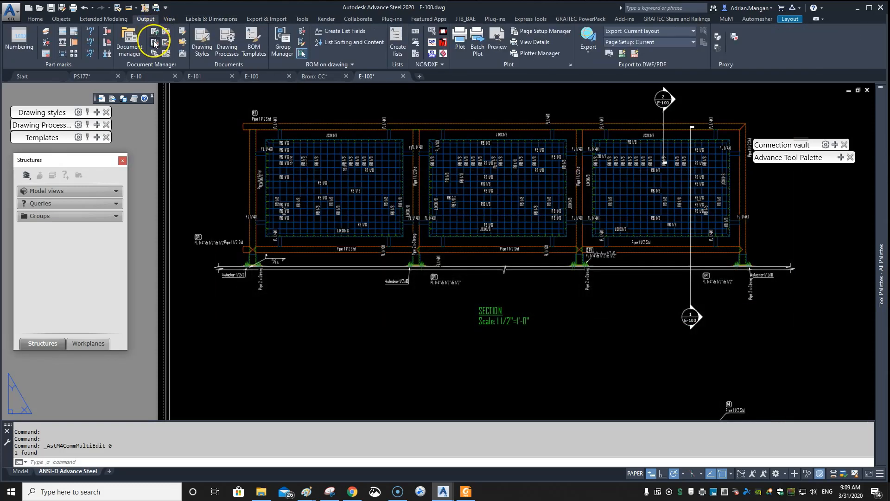
left_click(154, 43)
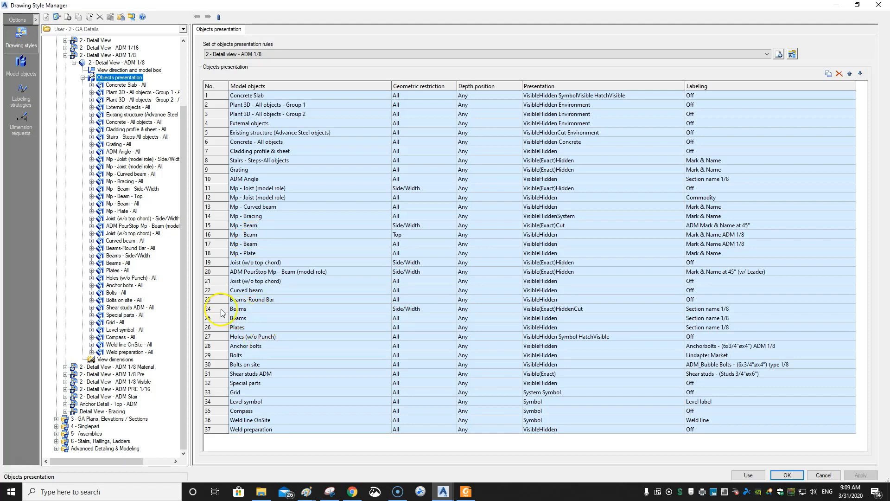
left_click(245, 309)
left_click(214, 318)
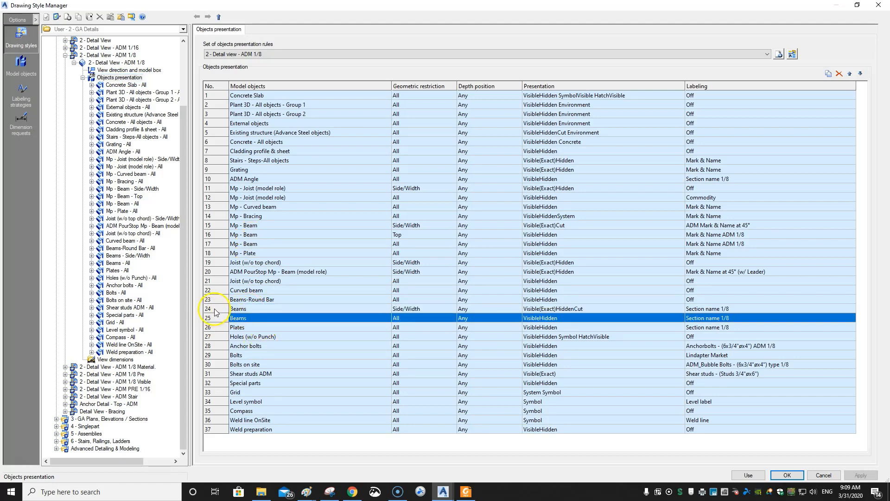
left_click(215, 311)
left_click(217, 302)
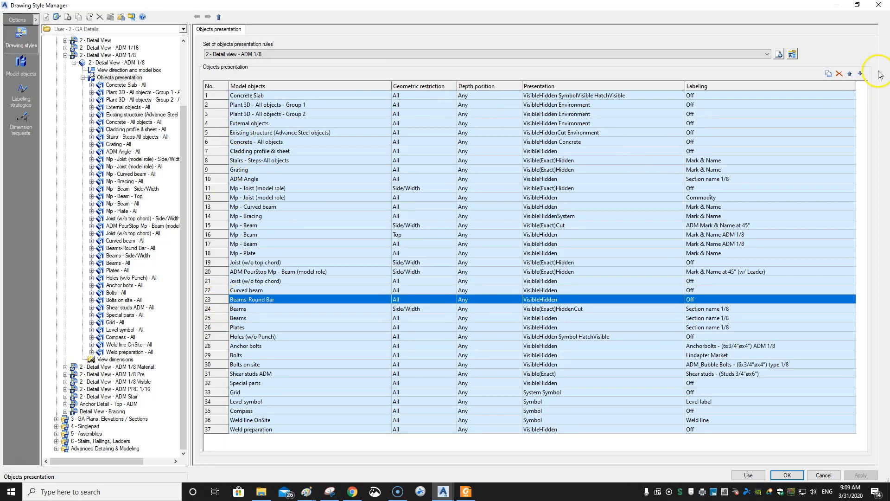
left_click(838, 74)
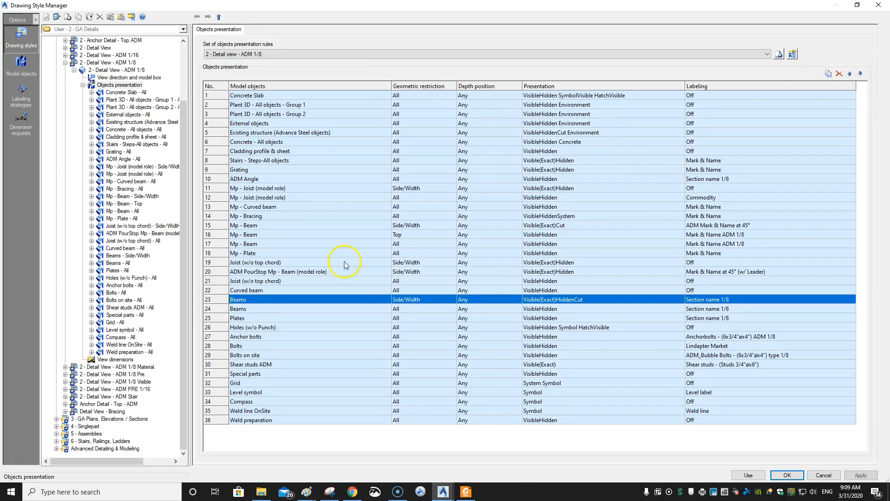
- Compare the Side/Width and All rules for Beams in the objects presentation list
left_click(217, 310)
left_click(219, 300)
left_click(219, 309)
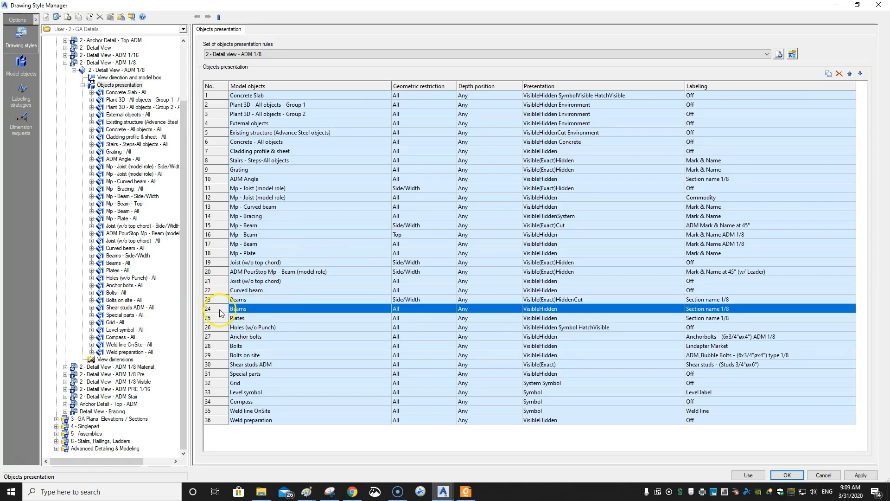
left_click(222, 301)
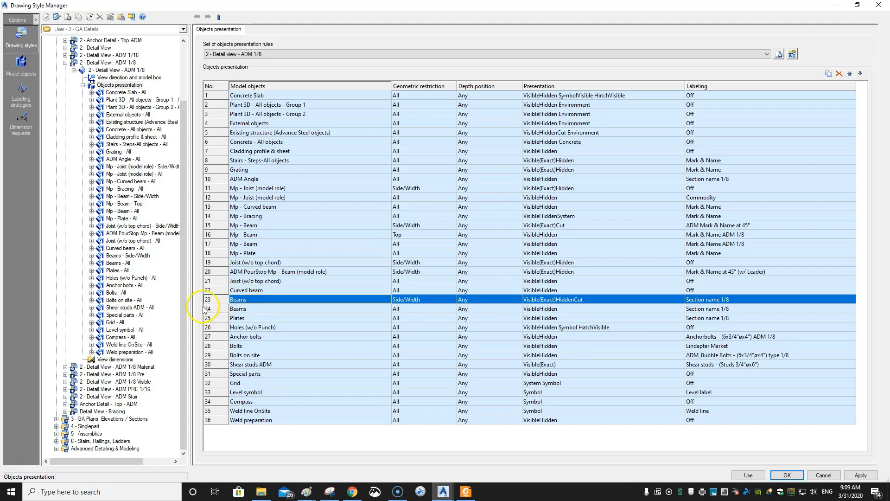
left_click(217, 309)
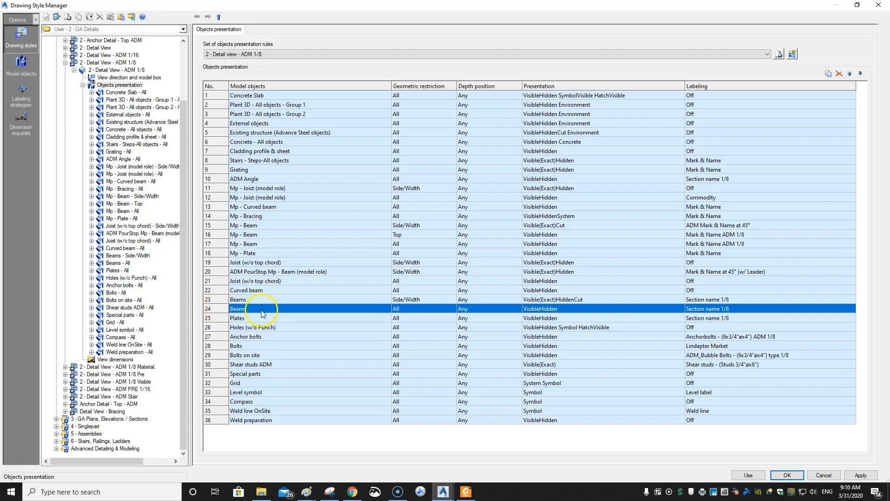
- Review the model object definition behind the Beams - All rule, and reselect that rule in the objects presentation list
double_click(224, 310)
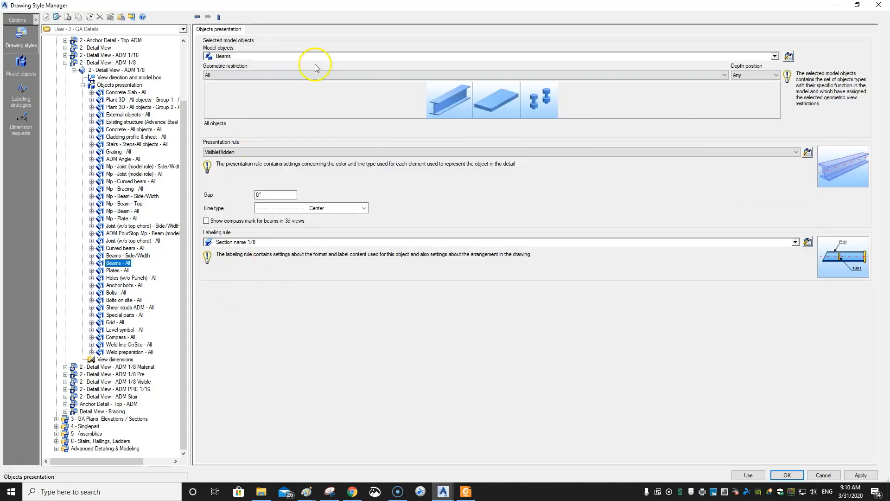
left_click(788, 56)
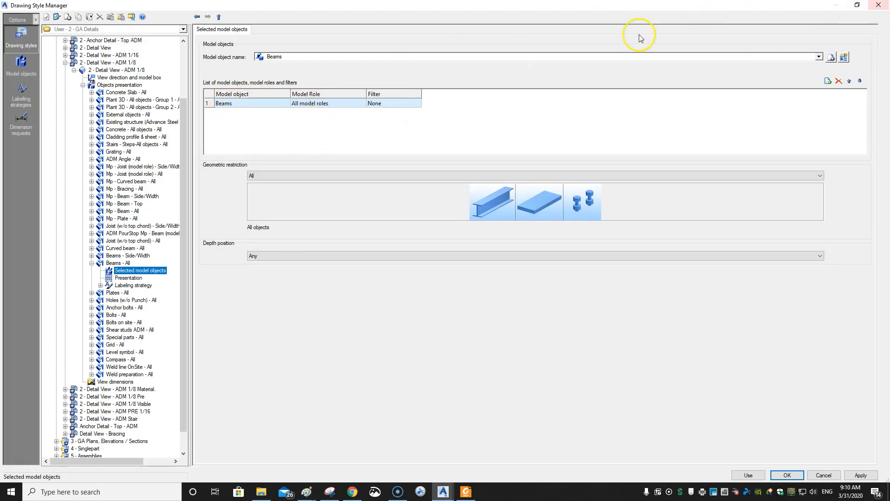
left_click(126, 85)
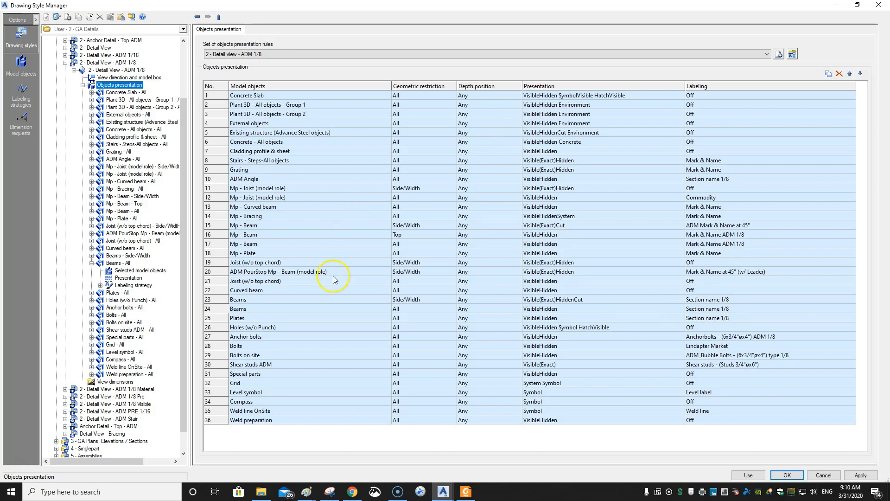
left_click(221, 309)
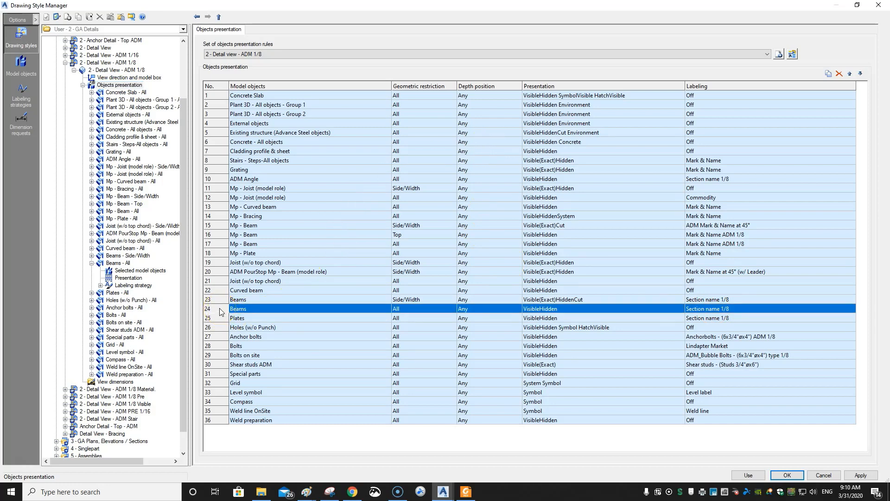
- Duplicate the Beams - All rule in the objects presentation list and open the model object definition of the copy
left_click(828, 74)
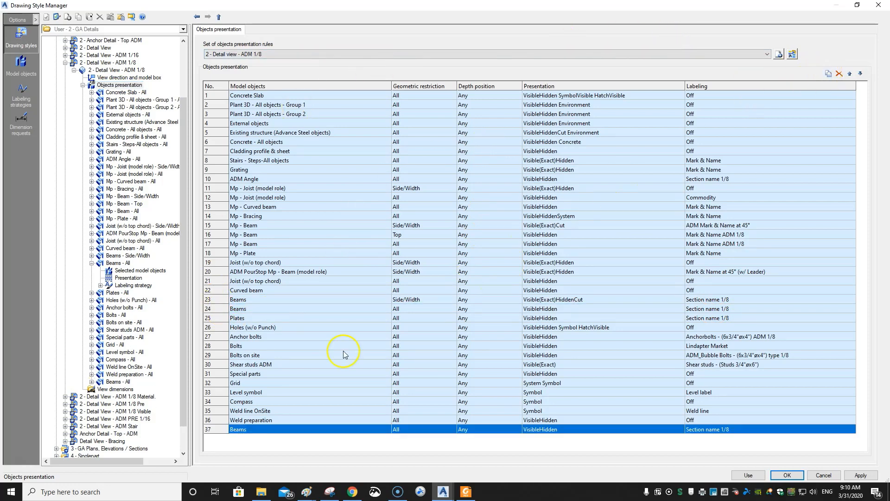
double_click(215, 430)
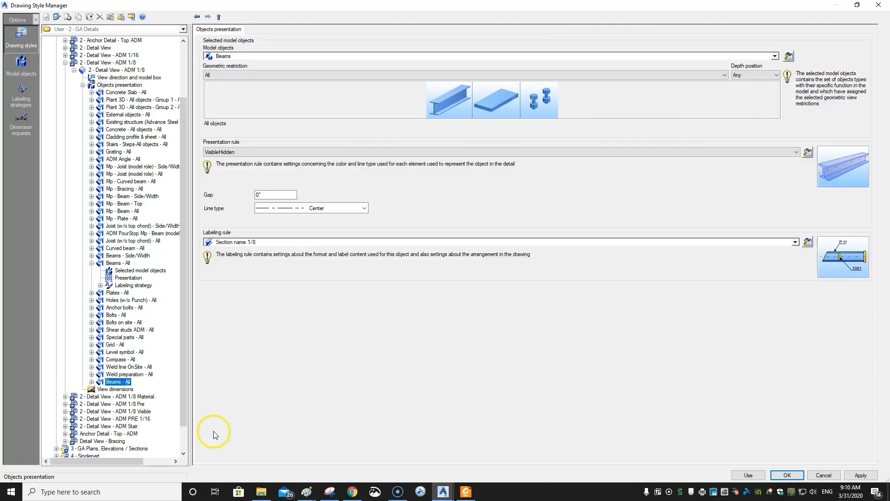
left_click(788, 57)
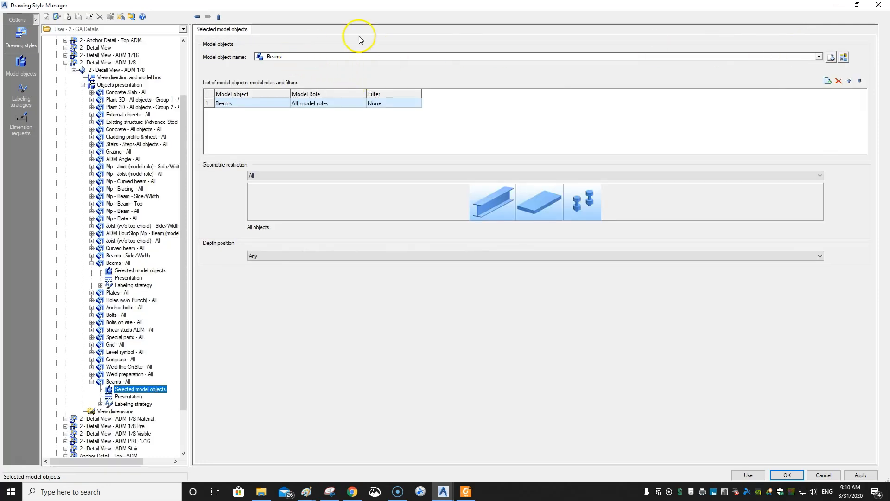
- Create a copy of the Beams model object named Beams - Bars in the group Parts (w/ model role)
left_click(844, 56)
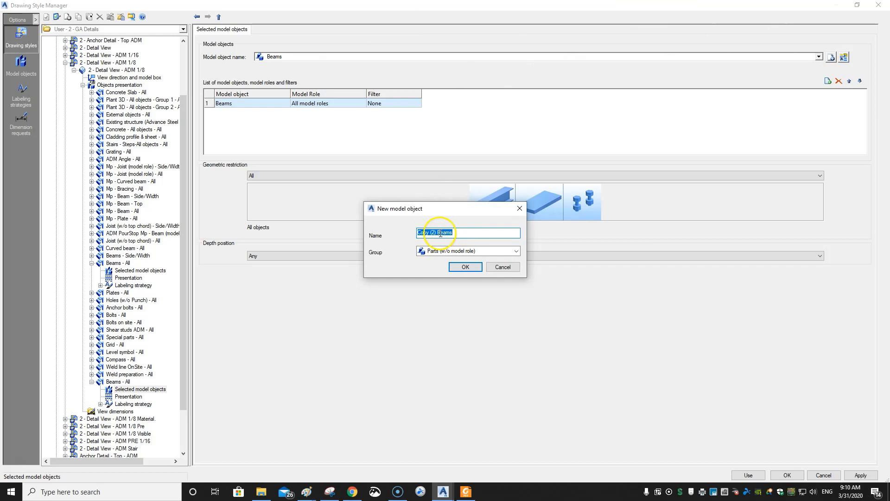
left_click_drag(436, 232, 382, 233)
key("Delete")
left_click(438, 232)
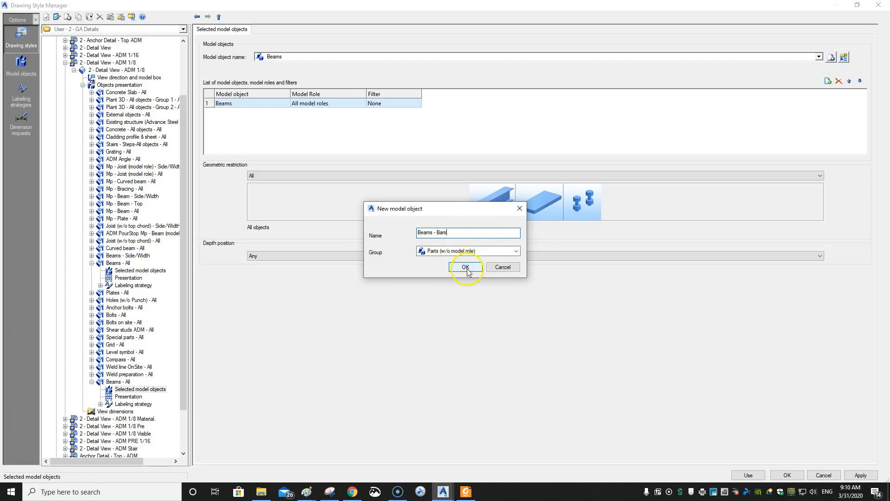
left_click(482, 251)
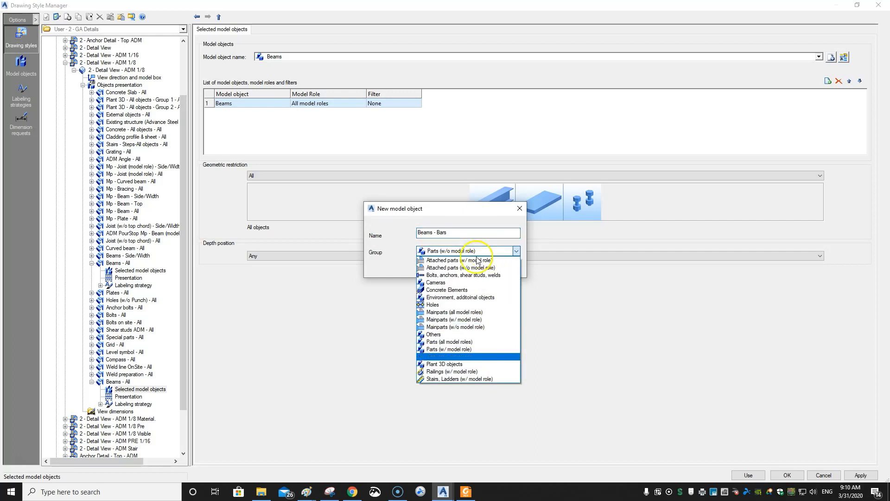
left_click(459, 351)
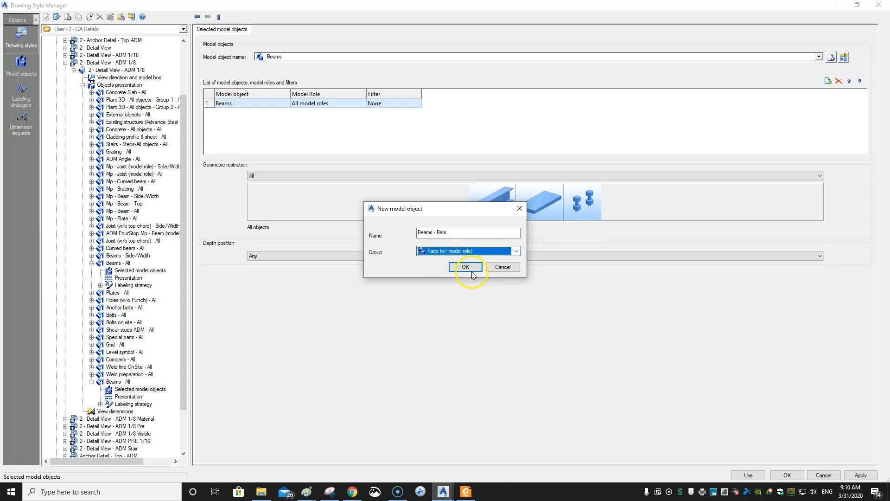
left_click(472, 270)
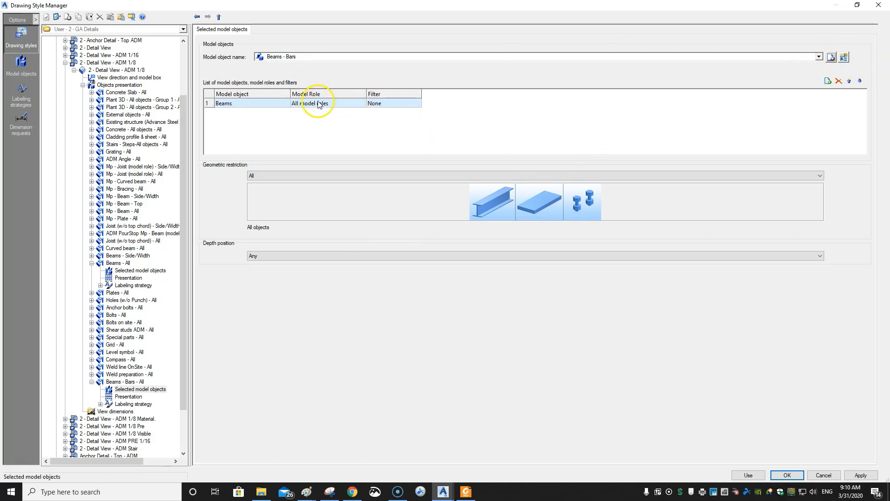
- Restrict the Beams - Bars model object to the model role Bar and apply the change
left_click(359, 103)
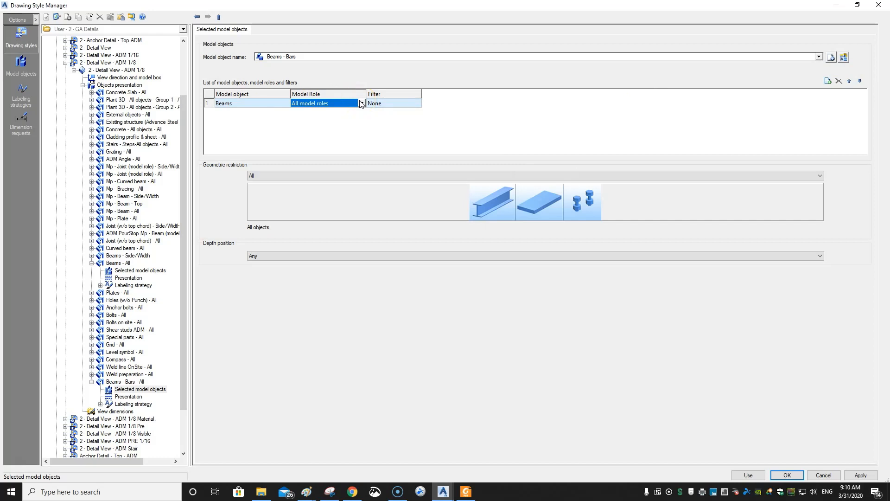
left_click(361, 103)
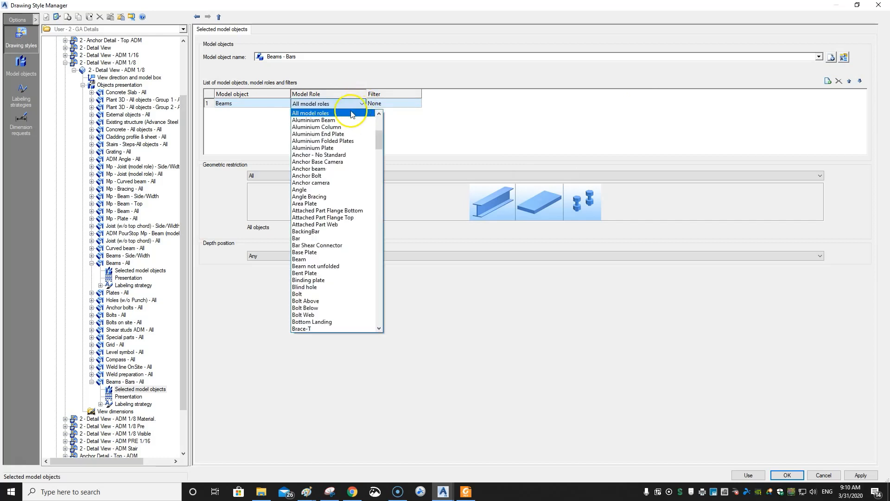
left_click(342, 239)
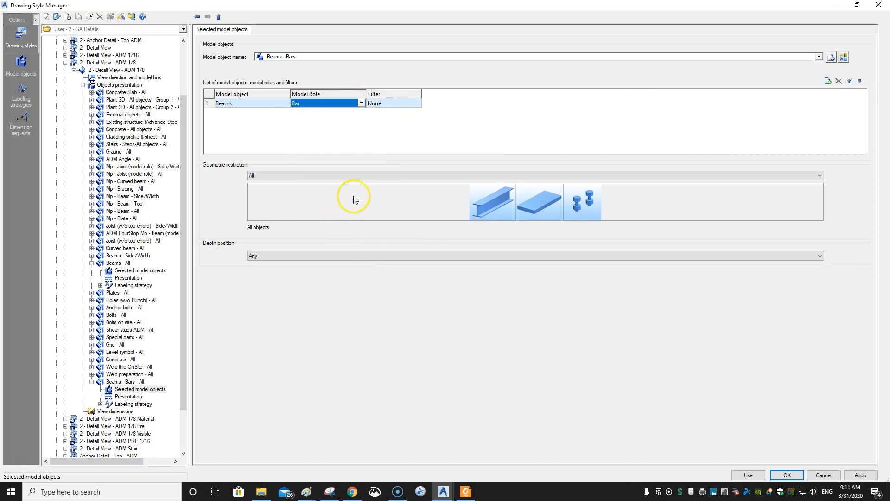
left_click(370, 121)
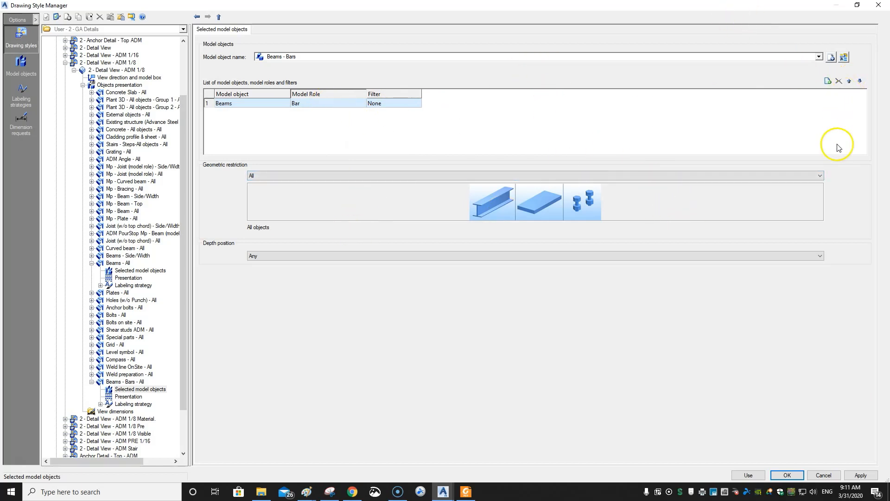
left_click(859, 475)
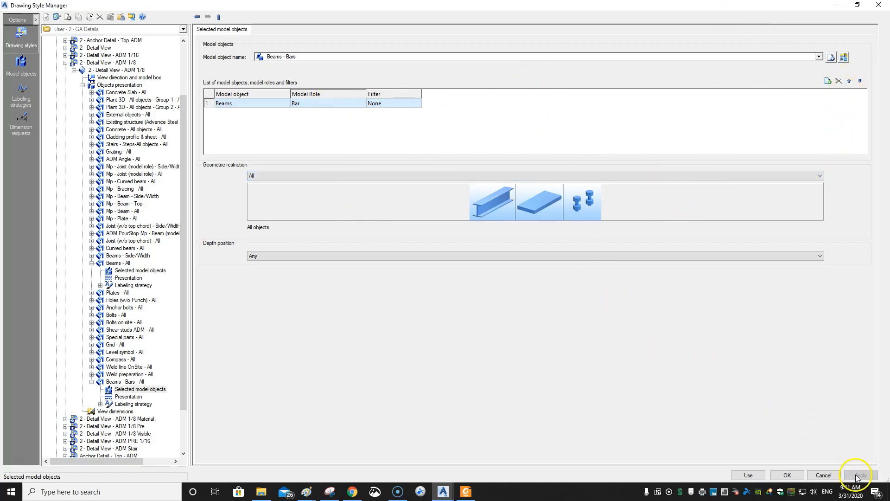
- Move the Beams - Bars rule up the objects presentation list to directly above the Beams - Side/Width rule, and apply the new order
left_click(92, 84)
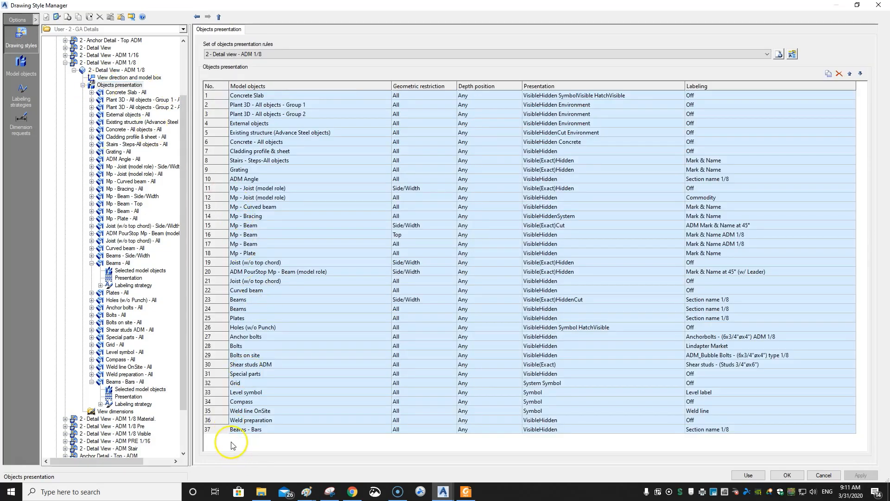
left_click(228, 430)
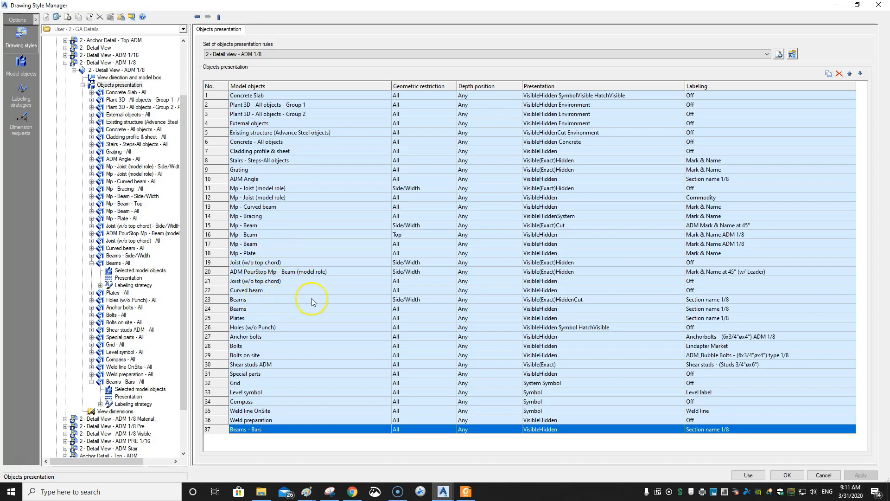
left_click(281, 309)
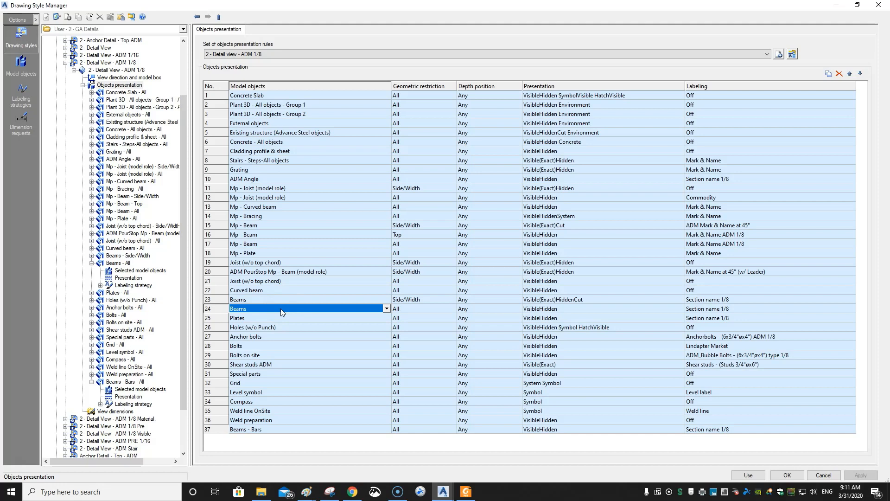
left_click(228, 430)
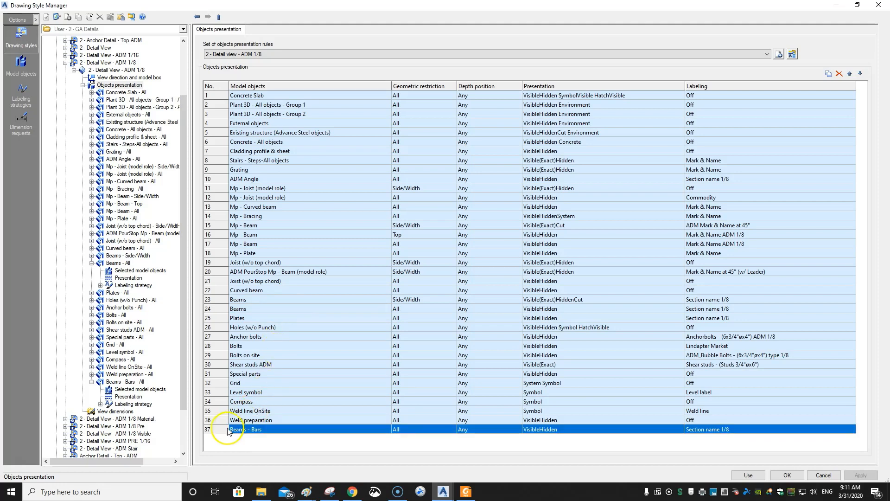
left_click(850, 74)
left_click(849, 74)
left_click(850, 73)
left_click(850, 74)
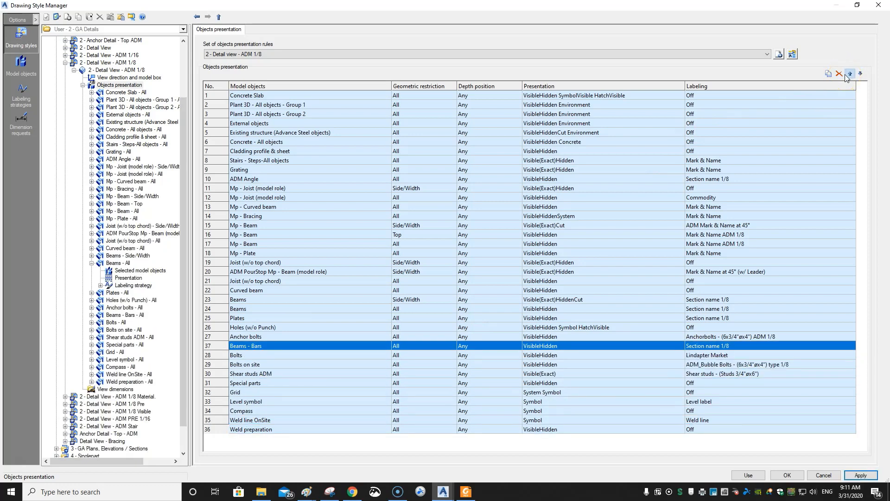
left_click(845, 74)
left_click(846, 75)
left_click(845, 74)
left_click(846, 74)
left_click(845, 74)
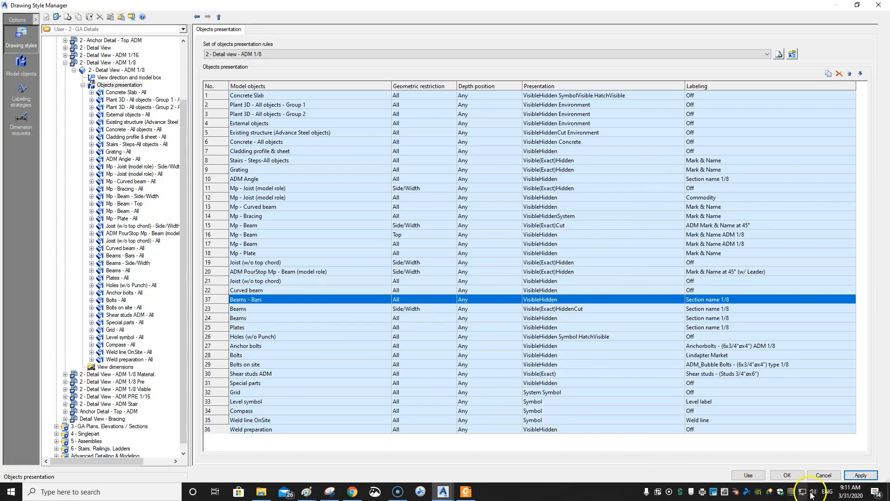
left_click(859, 475)
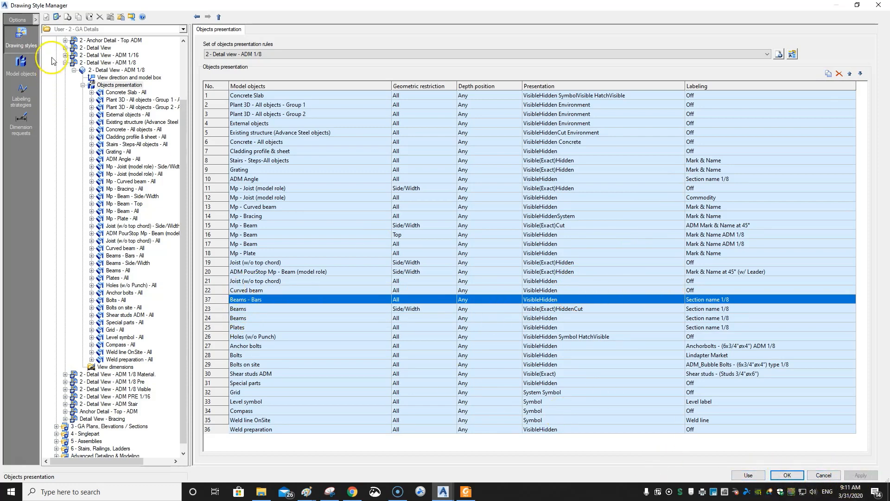
- Use the modified 2 - Detail View - ADM 1/8 style on the E-100 section detail and inspect the mesh bar labels
left_click(111, 70)
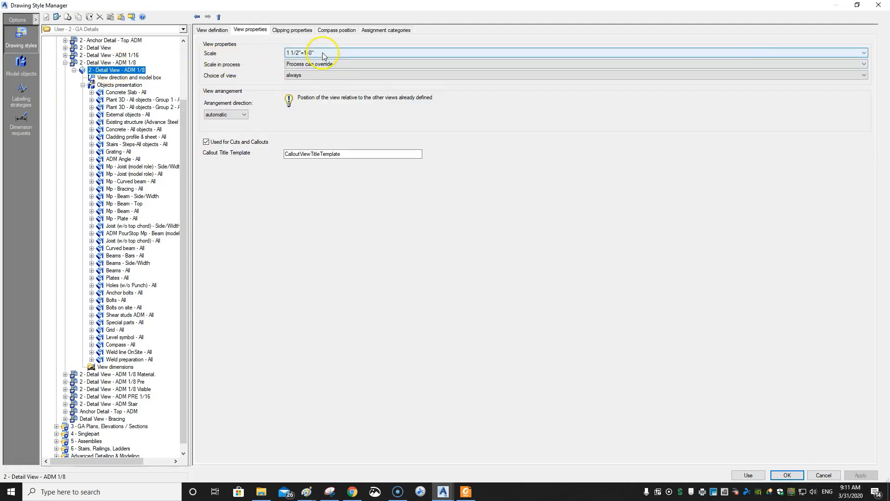
left_click(130, 85)
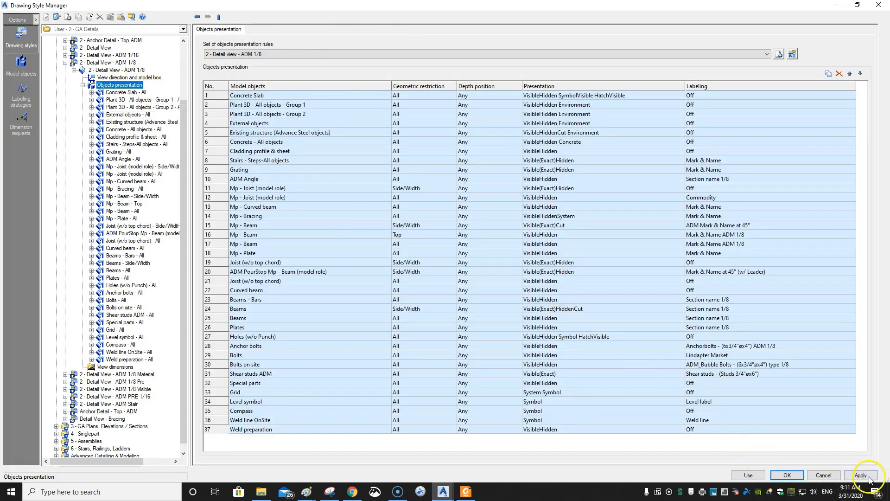
left_click(749, 475)
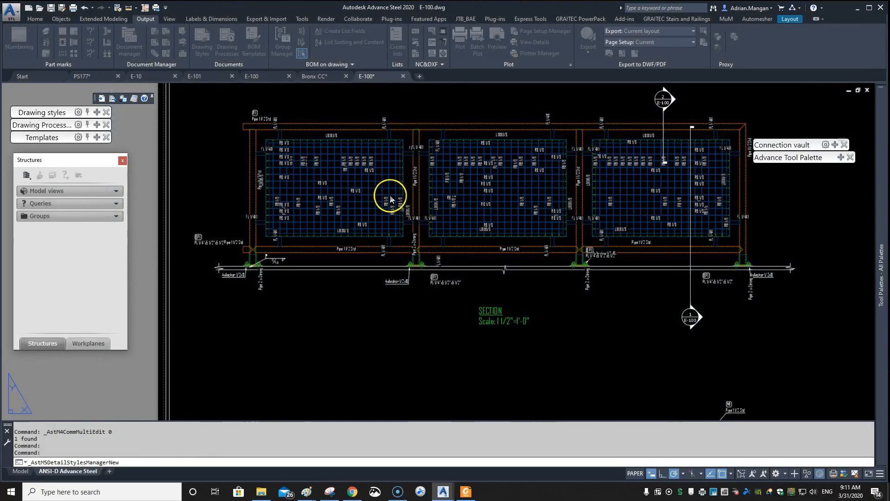
left_click(368, 158)
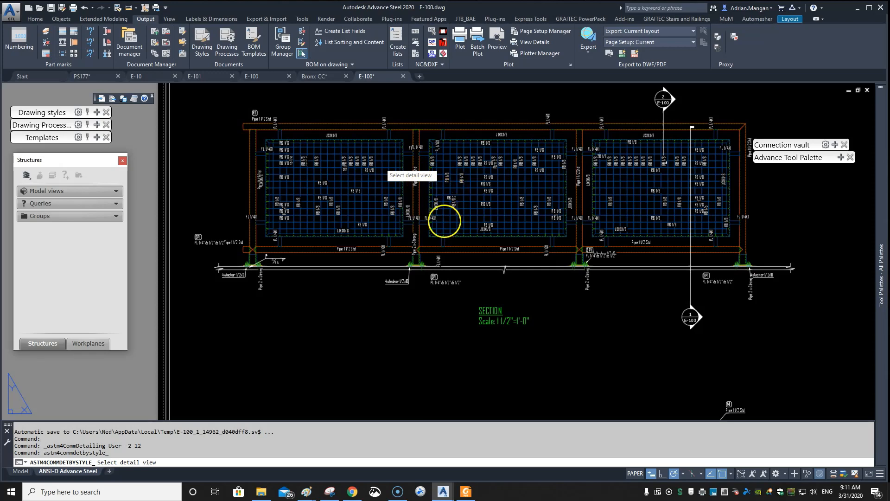
scroll(471, 179, "up", 3)
scroll(471, 179, "down", 3)
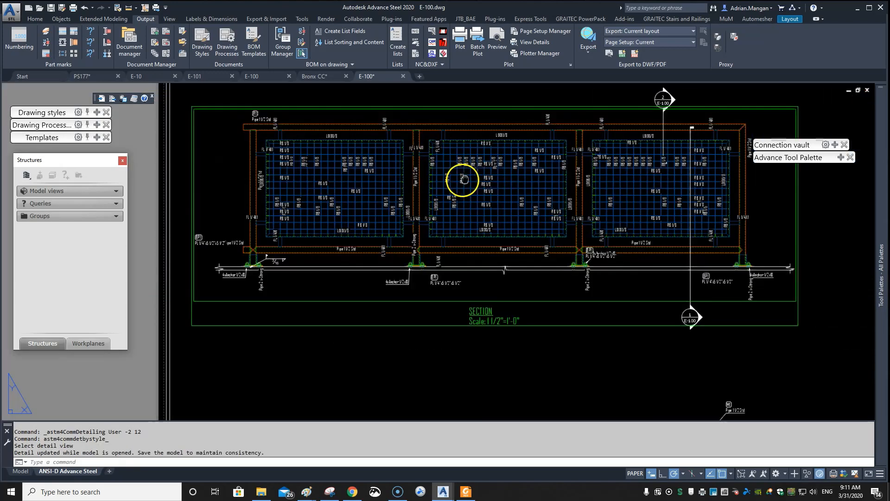
middle_click_drag(462, 175, 439, 192)
scroll(353, 195, "up", 2)
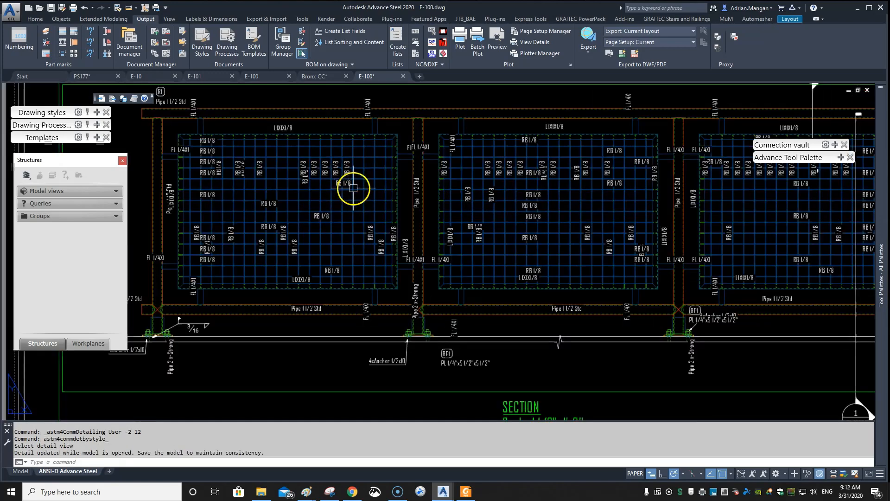
key("Escape")
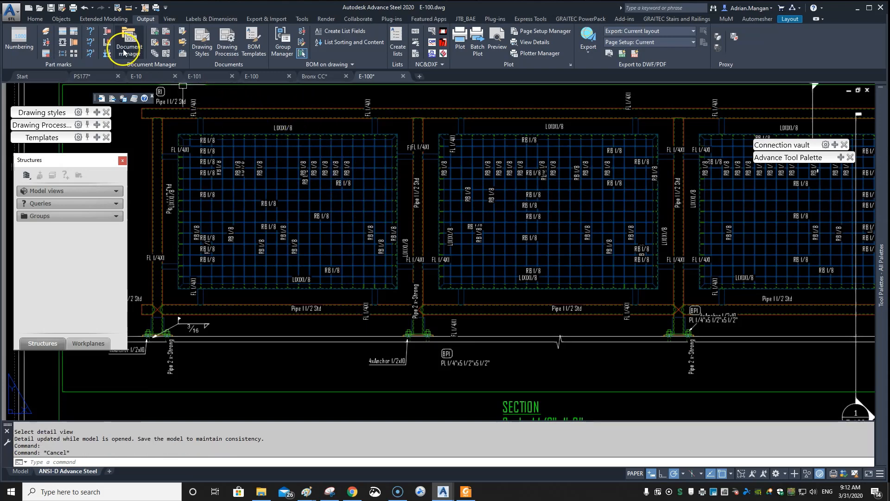
- Set the labeling of the Beams - Bars objects to Off in the 2 - Detail View - ADM 1/8 style and apply the change
left_click(154, 43)
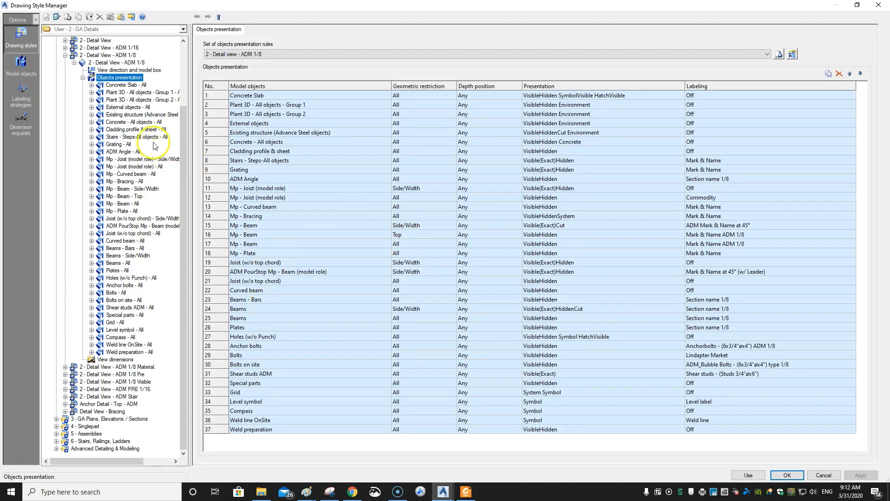
left_click(316, 301)
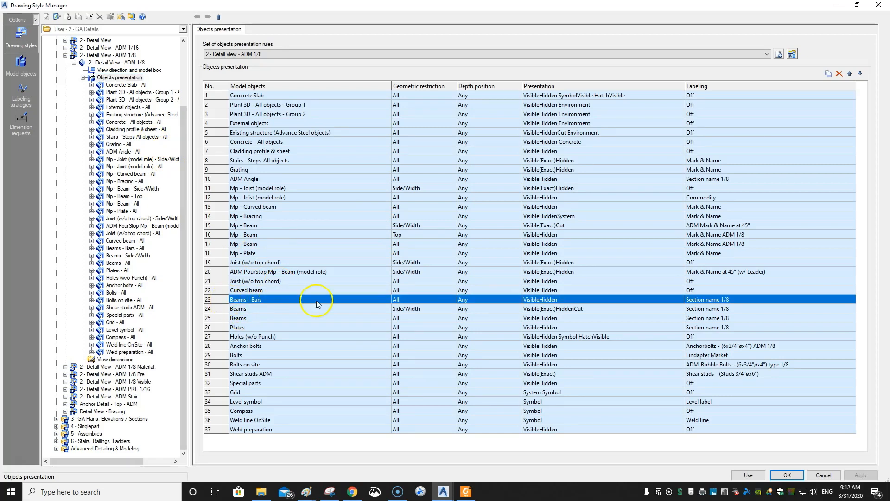
left_click(760, 300)
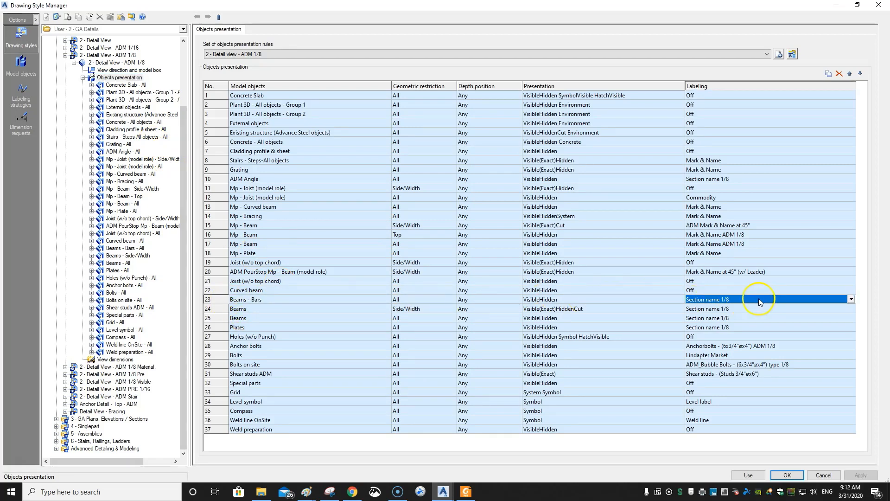
left_click(851, 301)
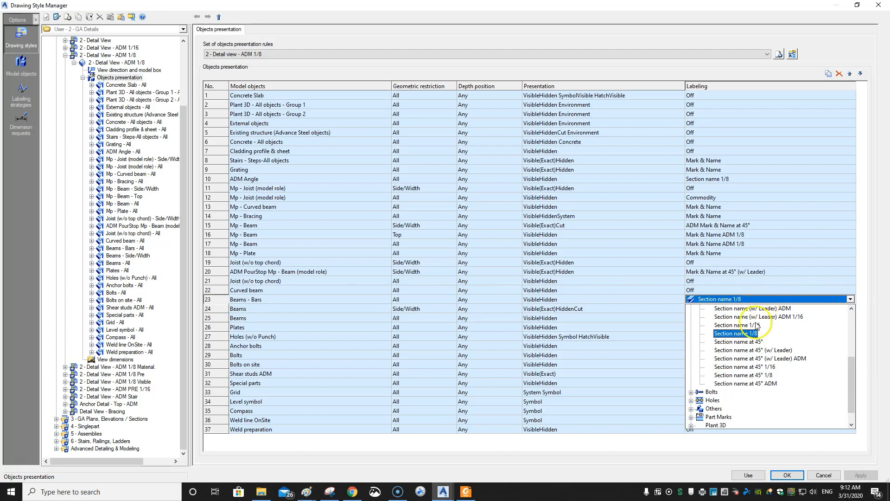
scroll(693, 315, "up", 5)
left_click(691, 309)
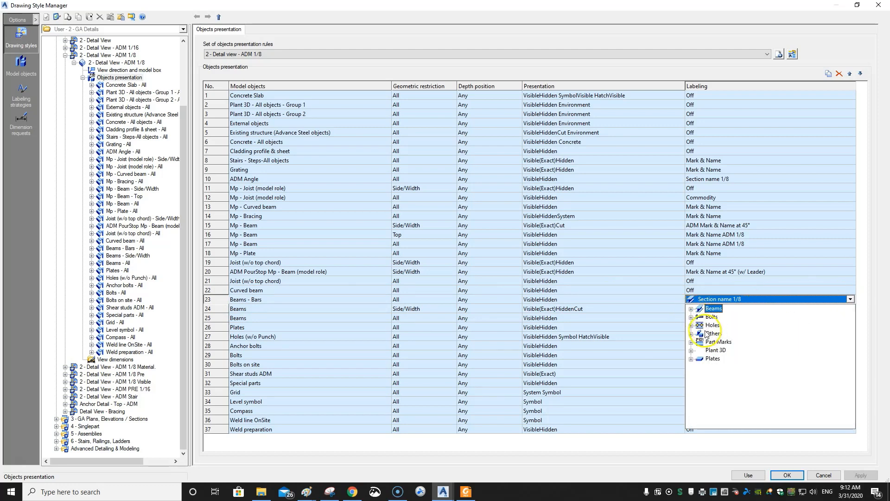
left_click(691, 334)
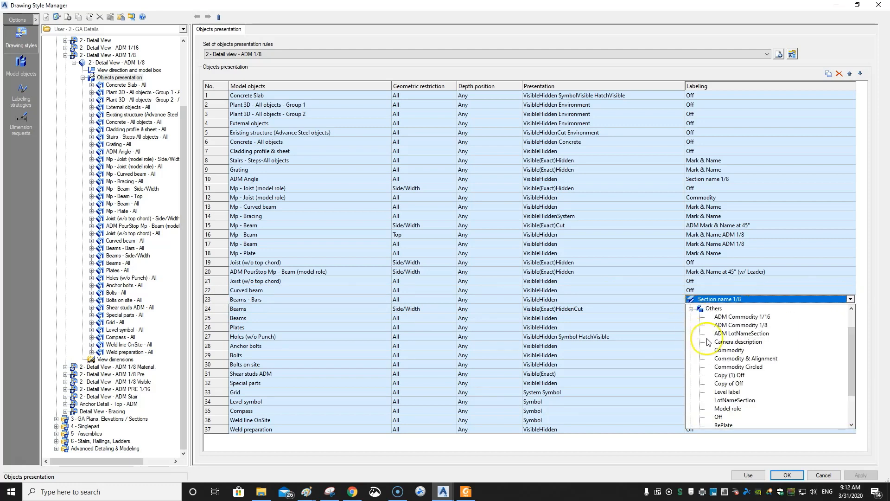
left_click(727, 416)
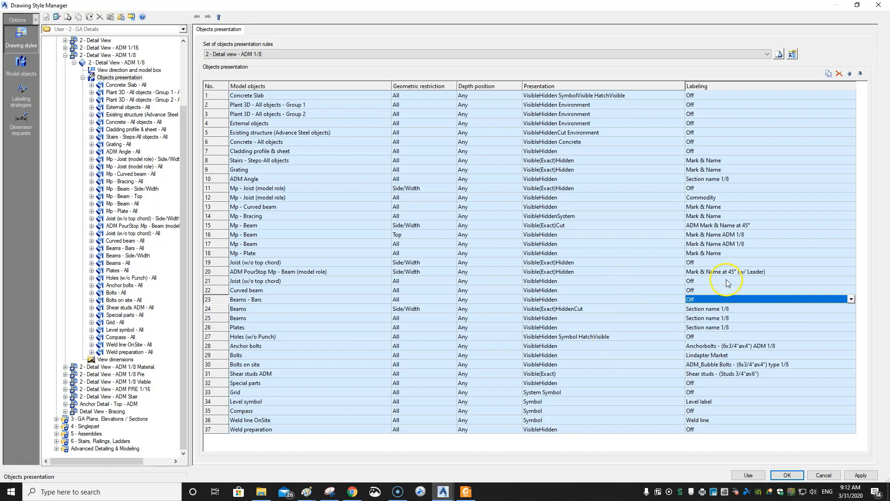
left_click(860, 475)
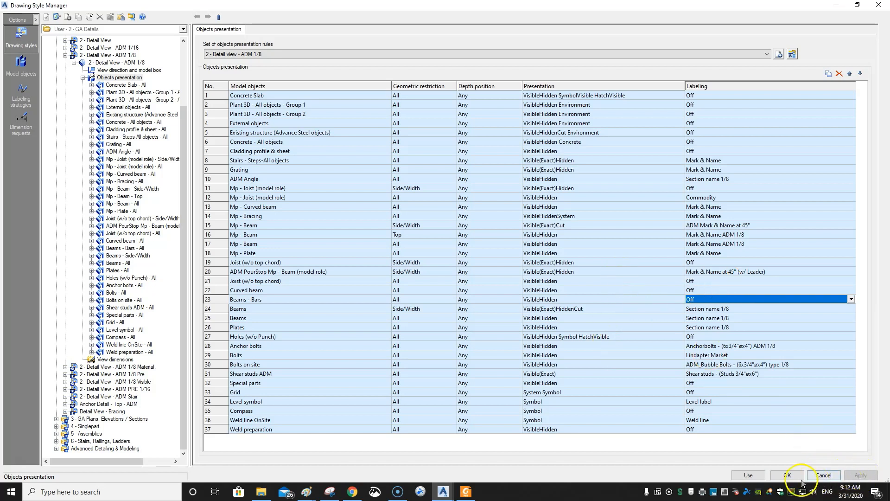
- Use the 2 - Detail View - ADM 1/8 style on the railing section view and examine its RB 1/8 labels
left_click(760, 477)
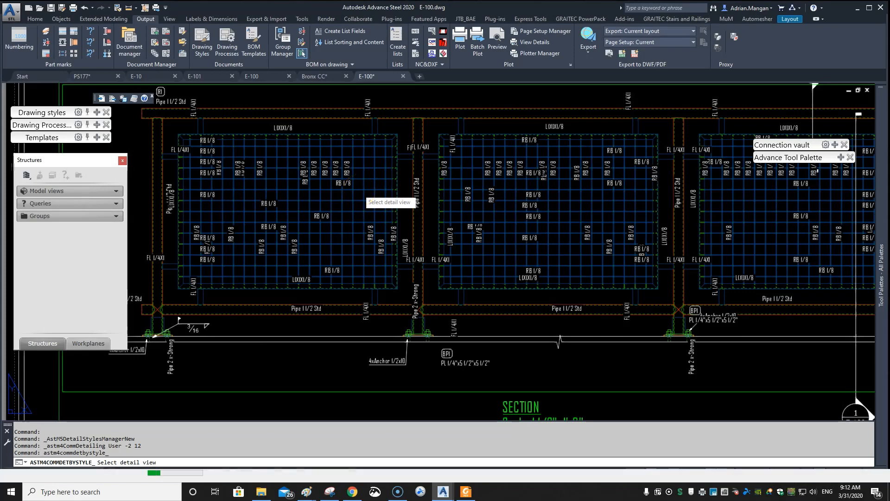
left_click(358, 187)
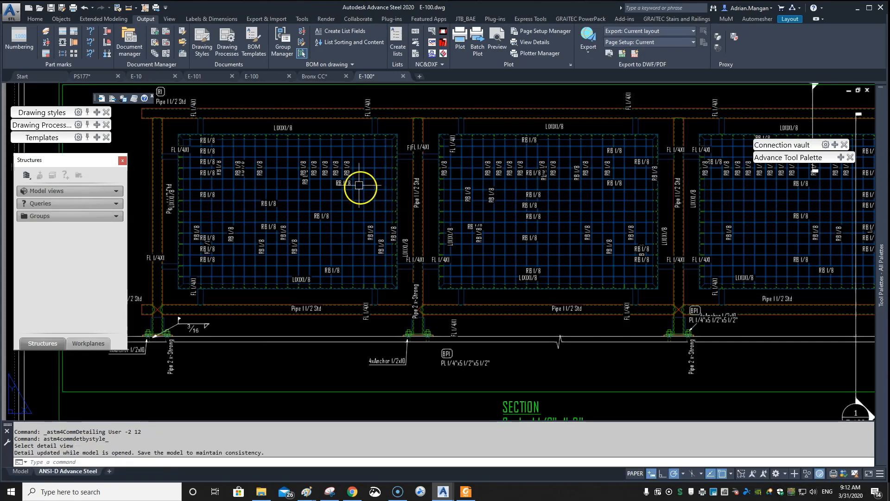
scroll(443, 199, "down", 2)
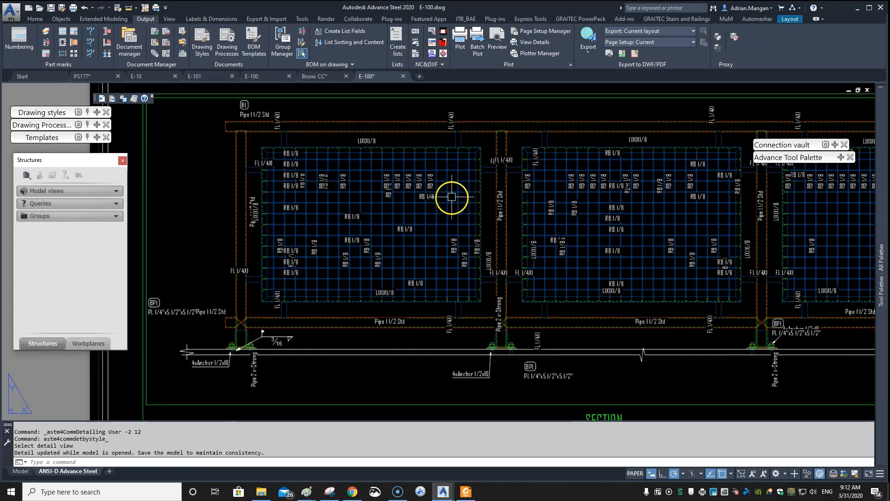
scroll(449, 198, "up", 3)
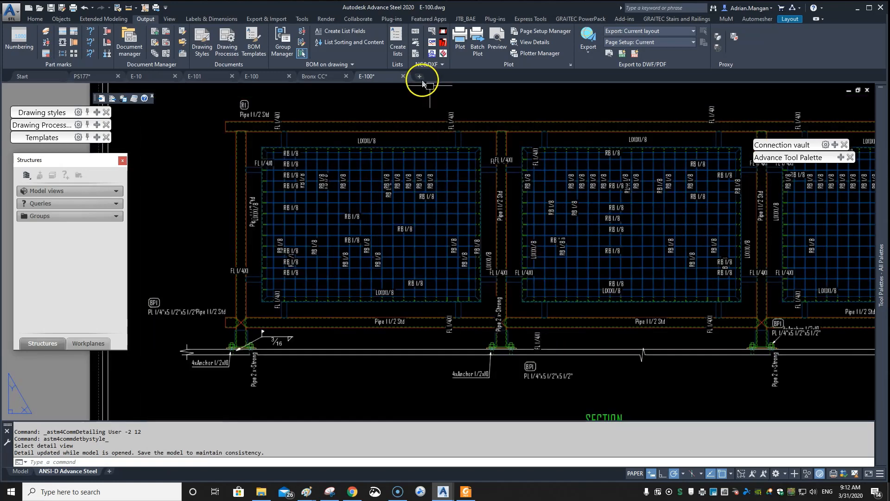
scroll(452, 186, "down", 2)
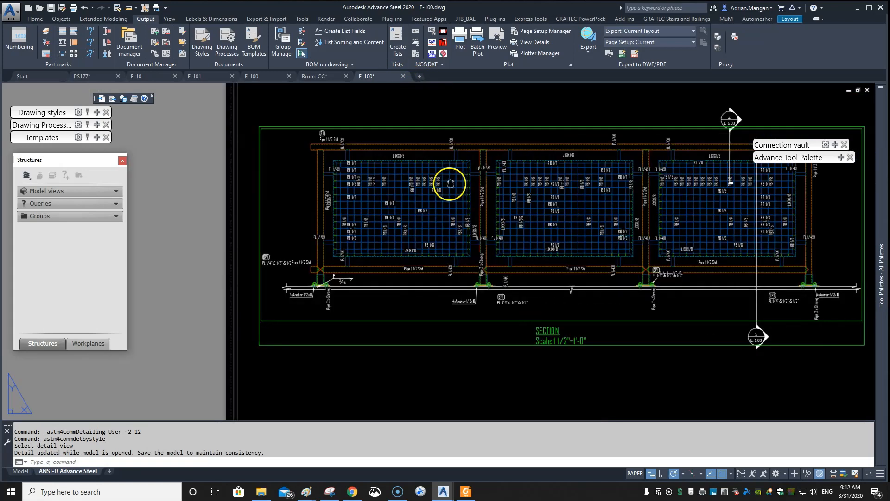
- Check which model object, model role and filter define Beams - Bars in the 2 - Detail View - ADM 1/8 style
left_click(154, 43)
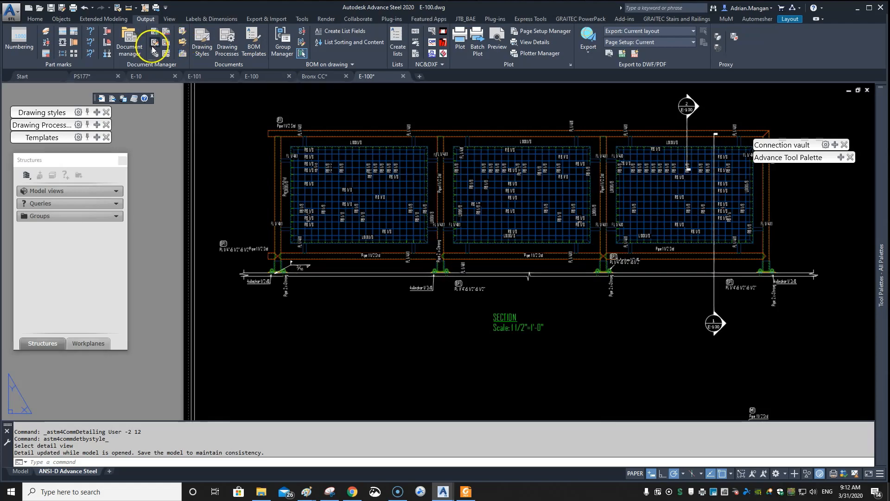
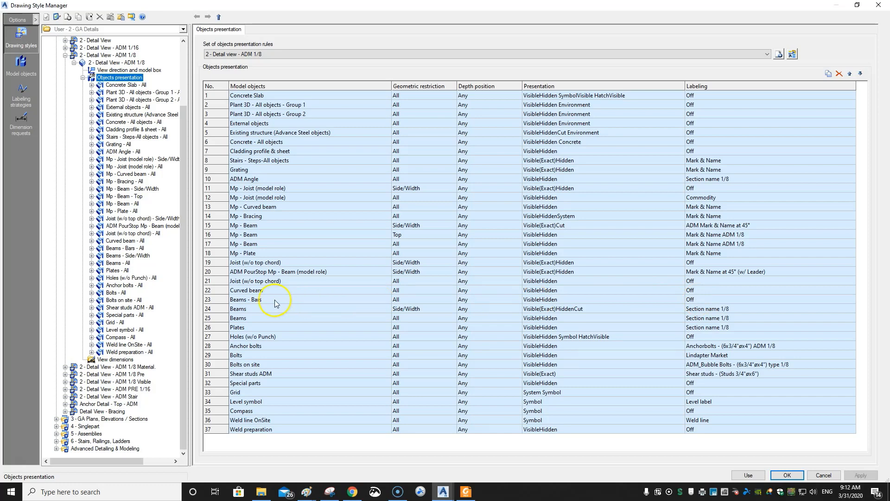
left_click(363, 300)
double_click(216, 299)
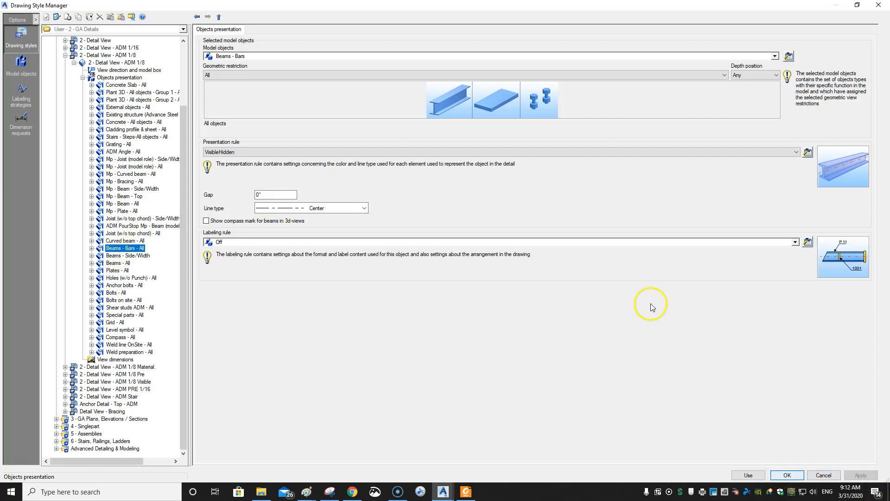
left_click(788, 57)
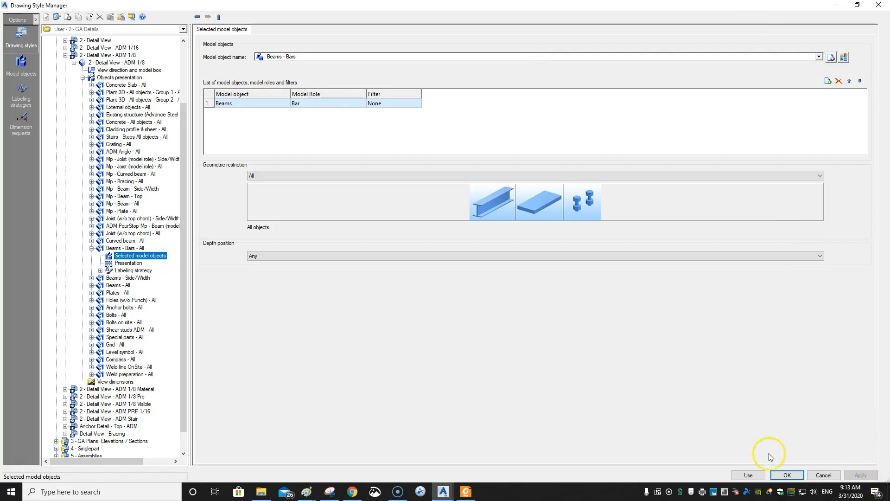
left_click(786, 476)
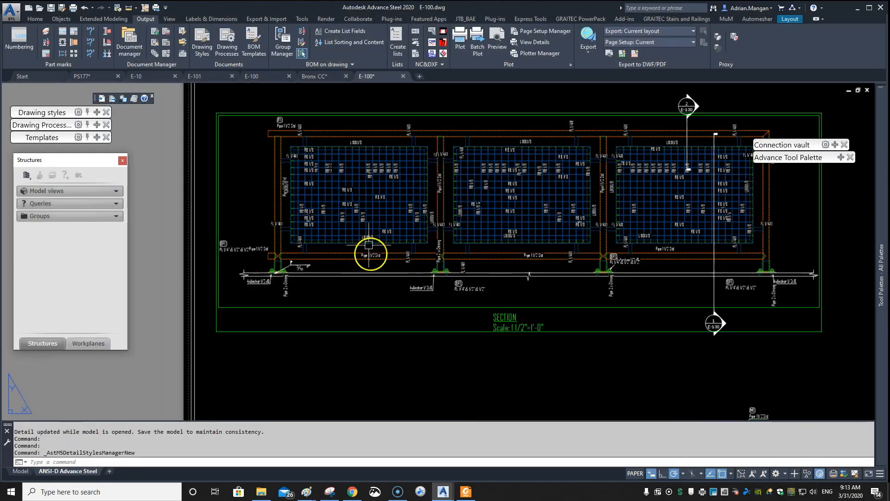
- Switch to the Bronx CC model and check the section and model role of a vertical mesh bar in the middle railing panel
scroll(349, 169, "up", 2)
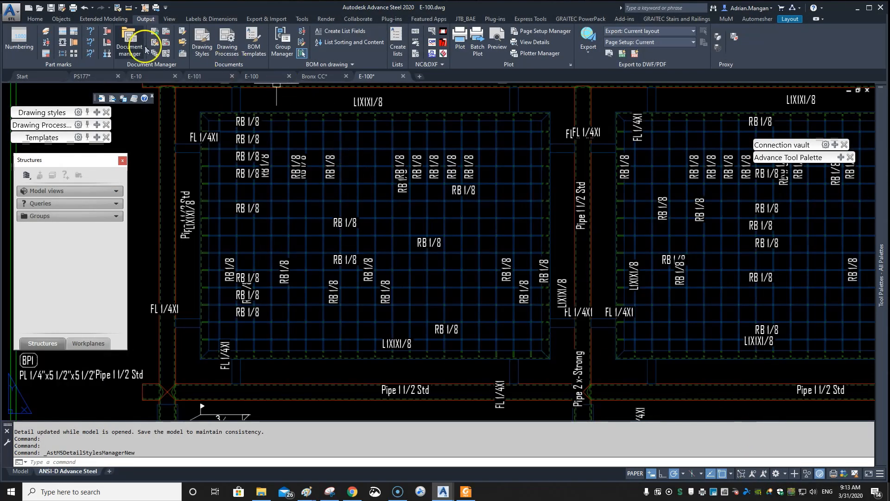
scroll(289, 150, "down", 2)
middle_click_drag(289, 151, 397, 178)
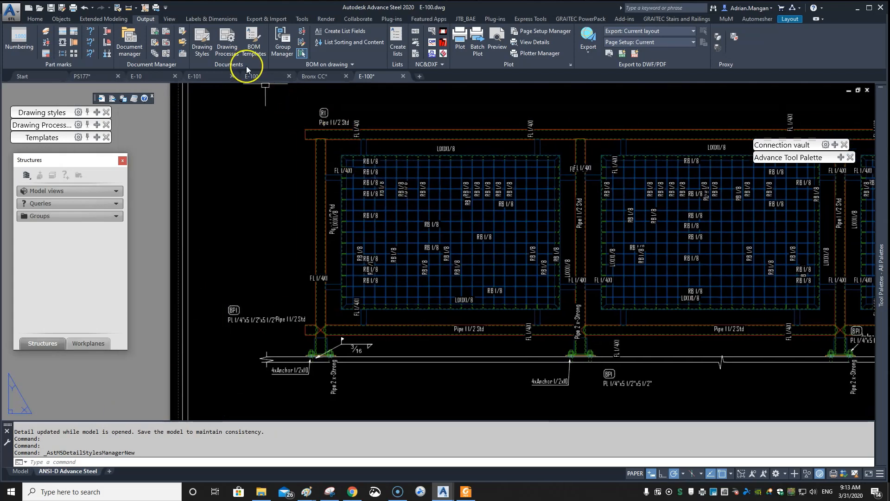
left_click(84, 76)
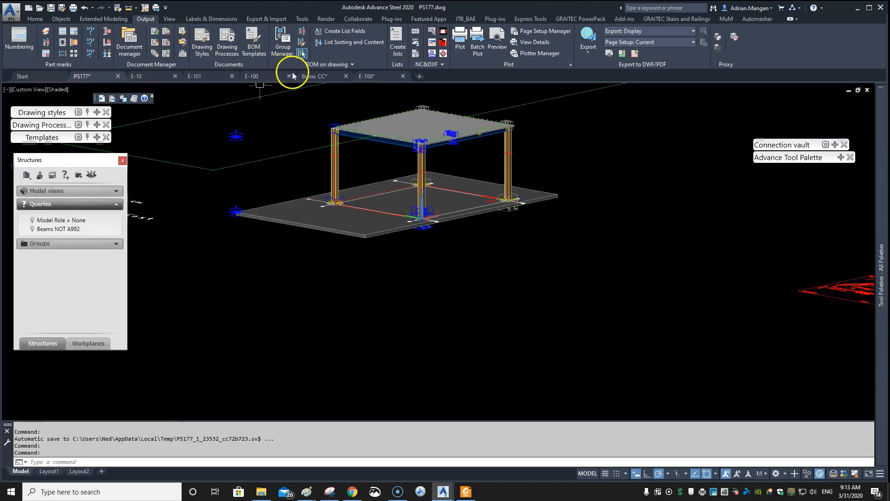
left_click(311, 77)
scroll(473, 214, "up", 5)
left_click(454, 210)
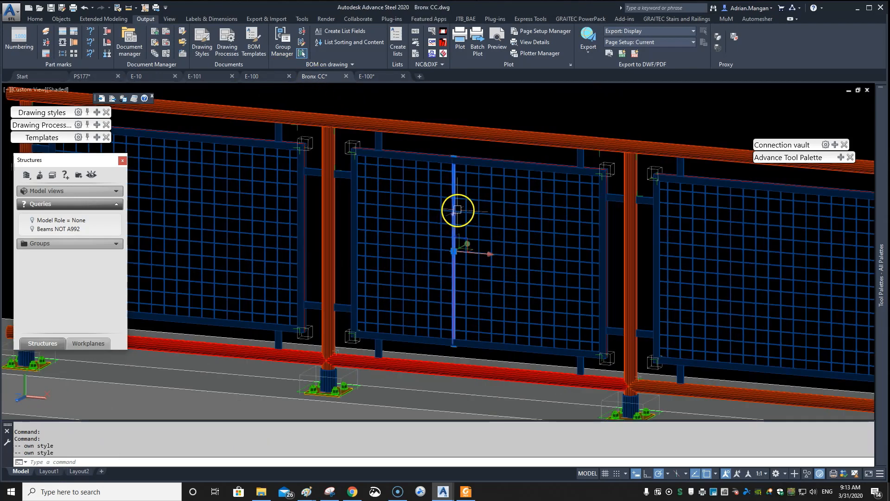
double_click(458, 209)
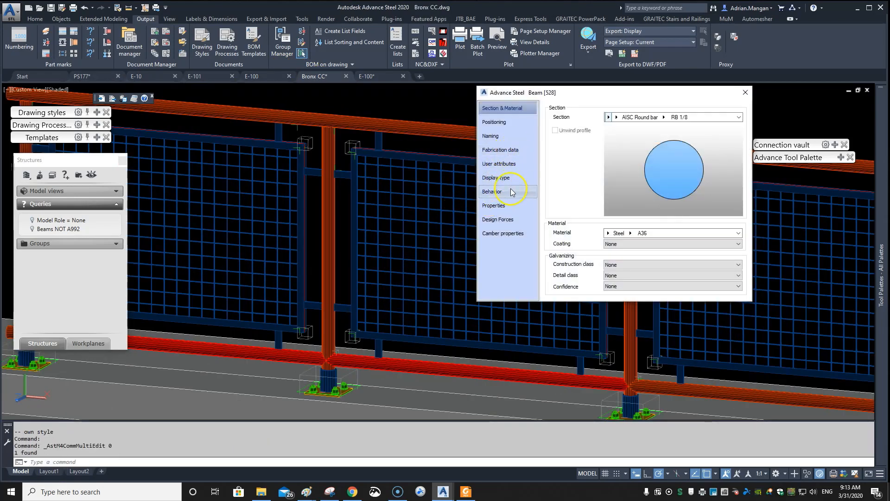
left_click(491, 136)
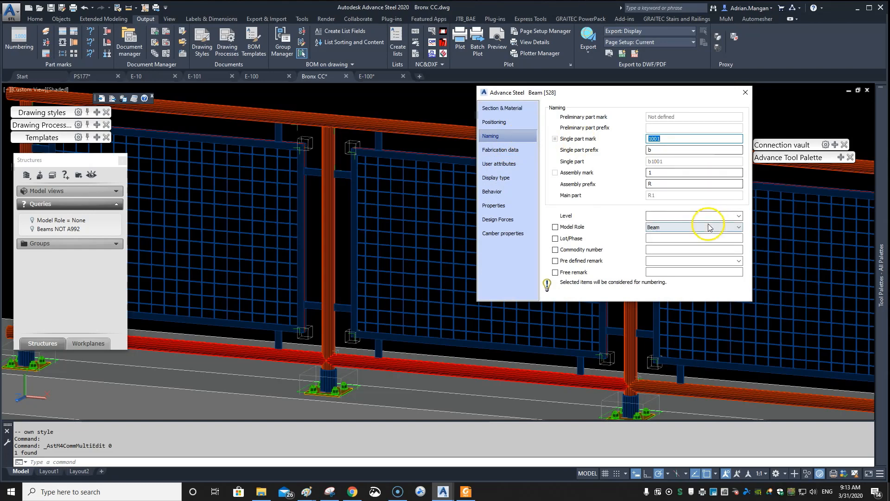
left_click(745, 94)
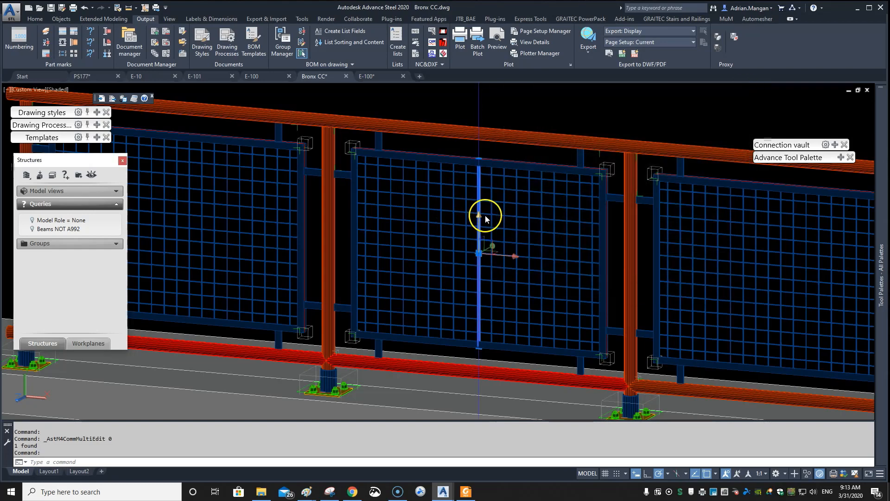
- Check the naming properties and model role of a vertical mesh bar in the first railing panel
key("Escape")
scroll(545, 236, "down", 6)
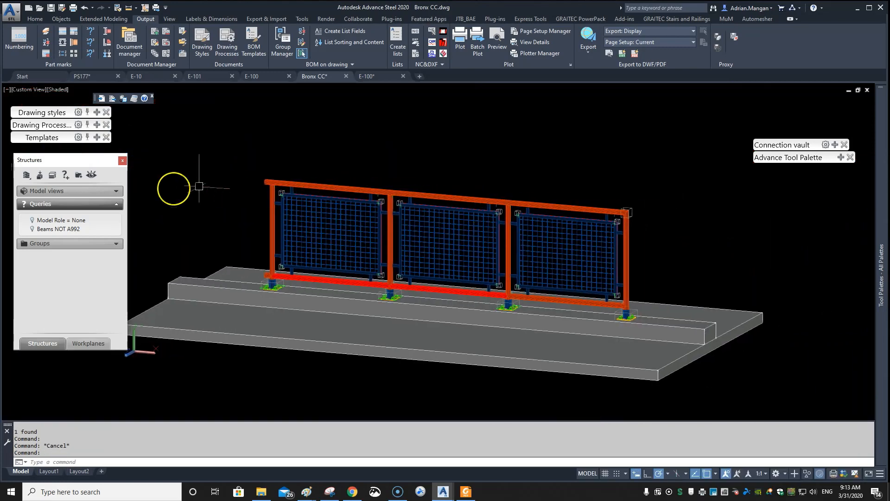
double_click(328, 219)
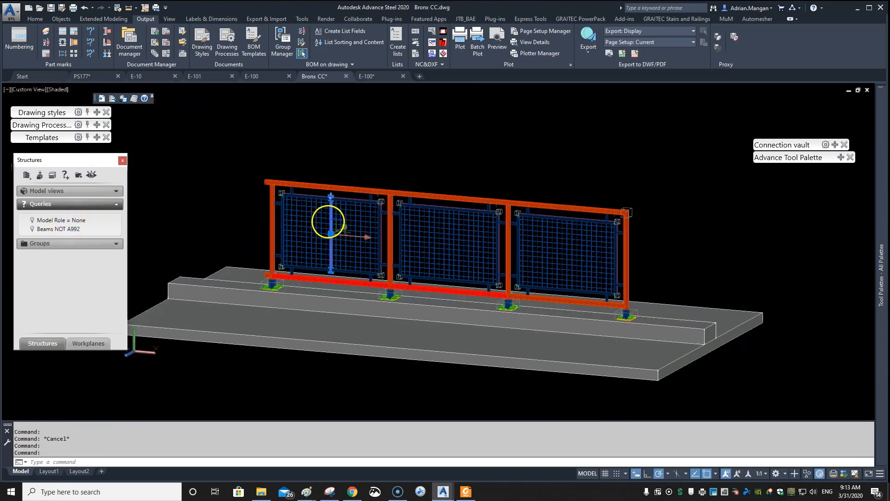
left_click(505, 137)
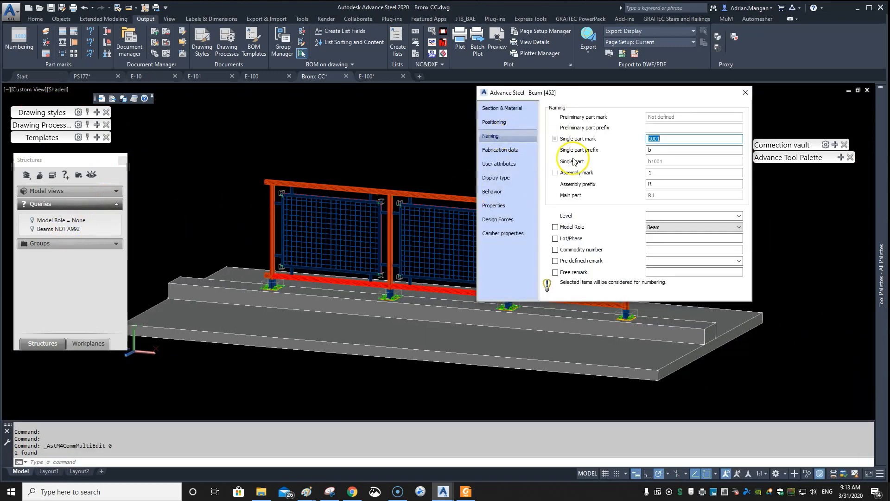
left_click(746, 92)
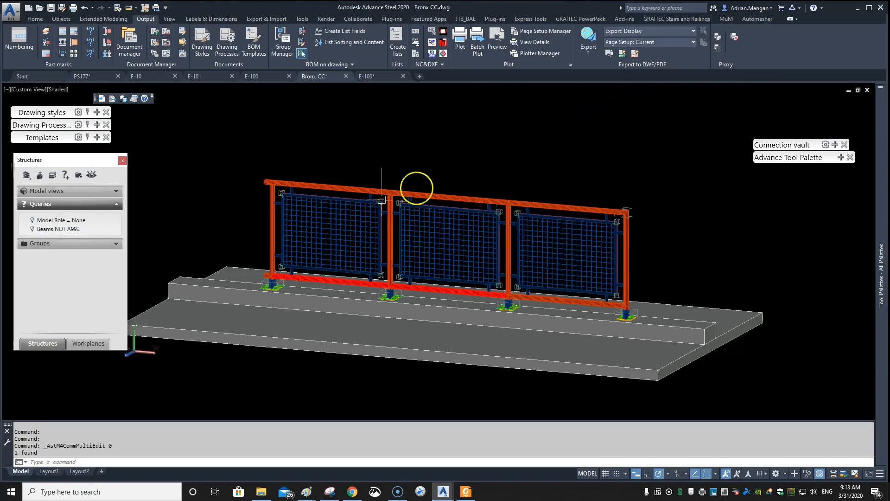
- Try to select all the mesh bars with Select Similar, based on a vertical bar in the middle panel
left_click(65, 174)
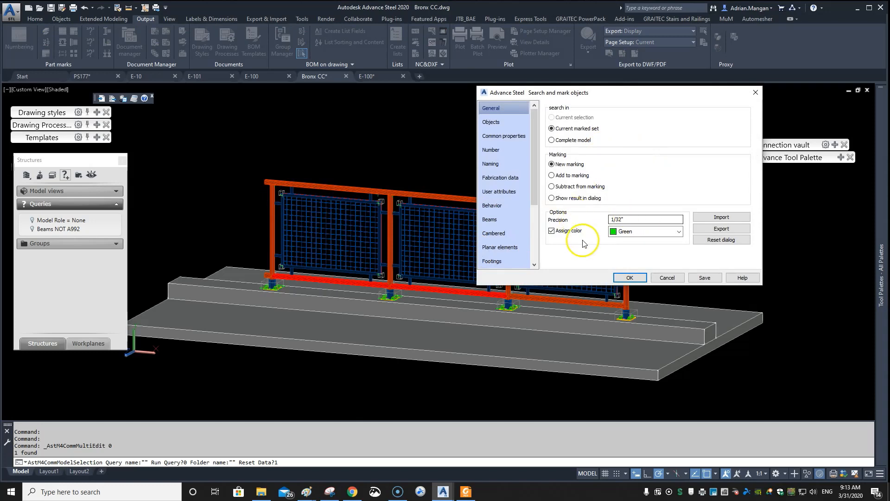
left_click(755, 93)
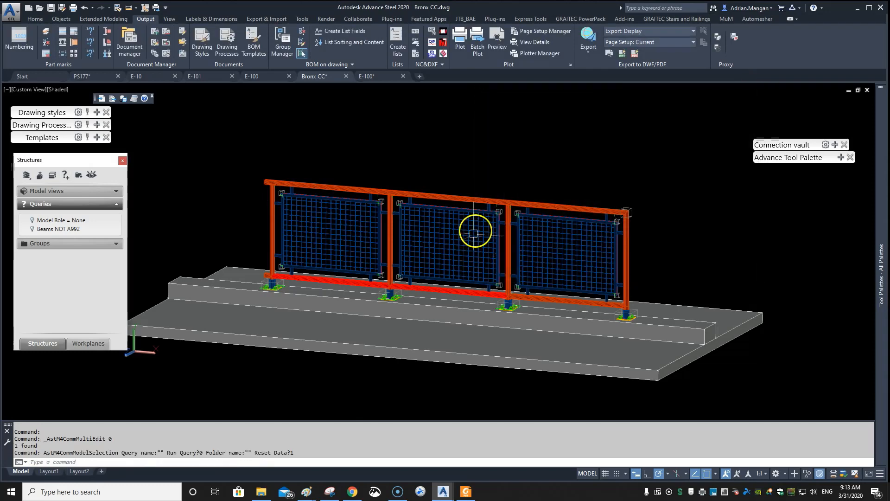
scroll(456, 223, "up", 2)
left_click(455, 222)
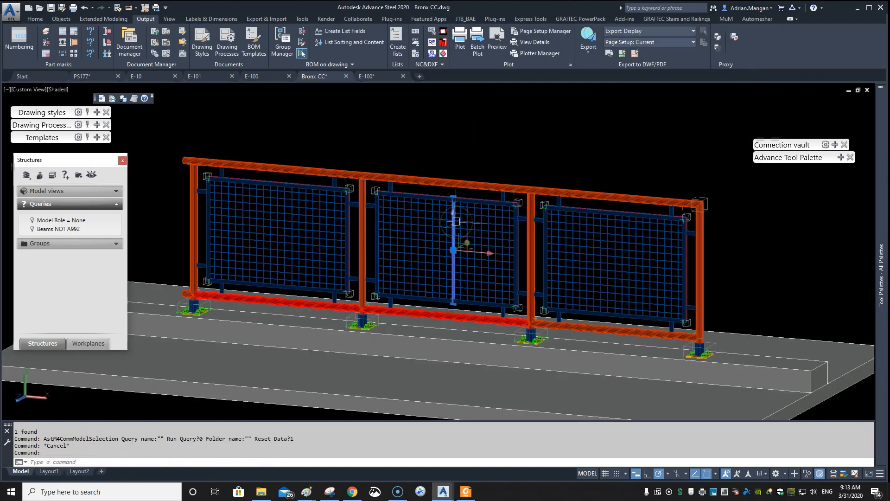
right_click(510, 130)
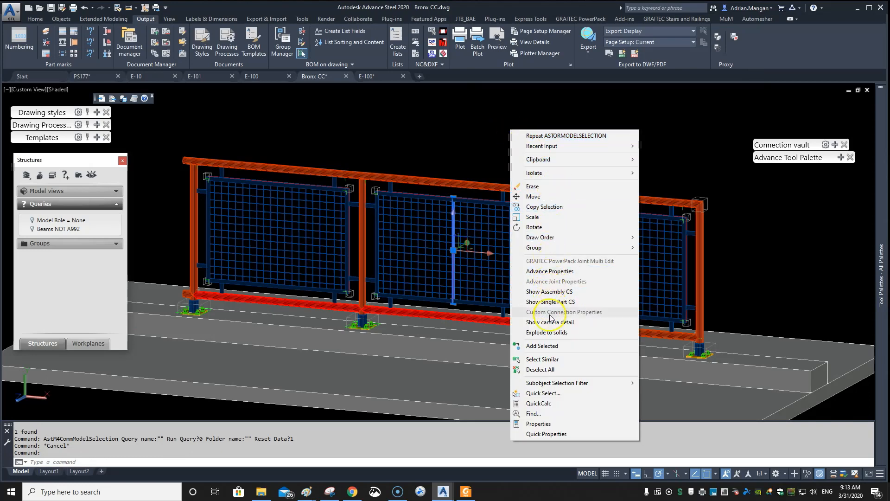
left_click(550, 359)
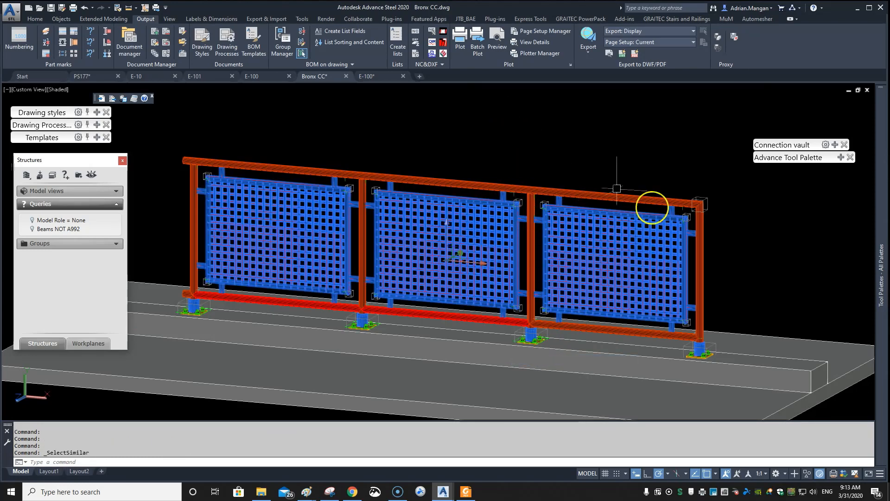
key("Escape")
- Set up a search in the Bronx CC model for steel beams, filtered by their steel beam section
middle_click_drag(427, 185, 431, 229, "shift")
scroll(423, 240, "up", 4)
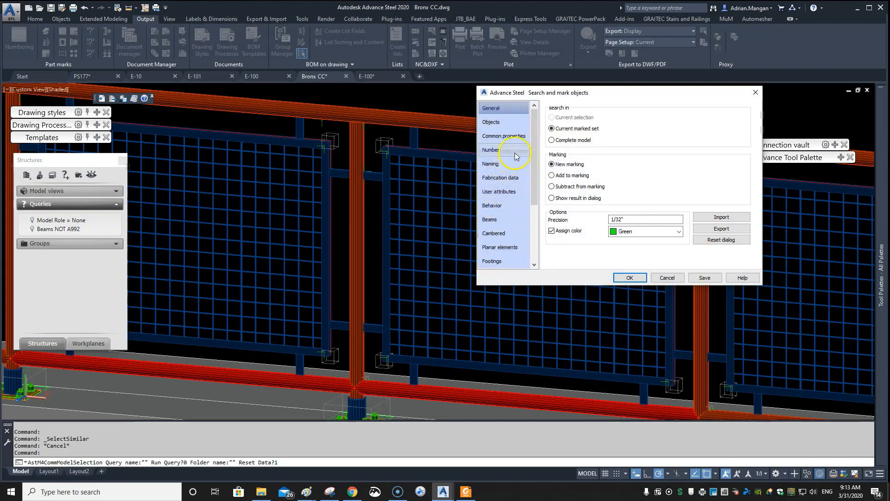
left_click(515, 122)
left_click(563, 119)
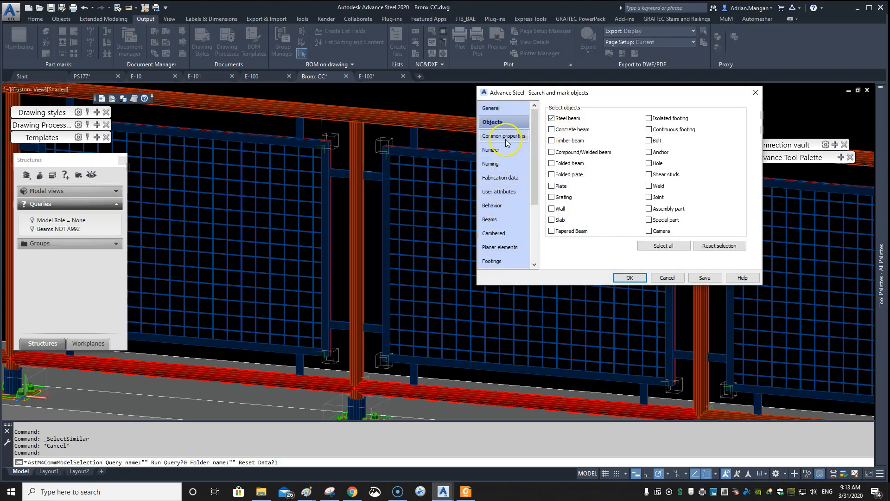
left_click(495, 220)
left_click(565, 112)
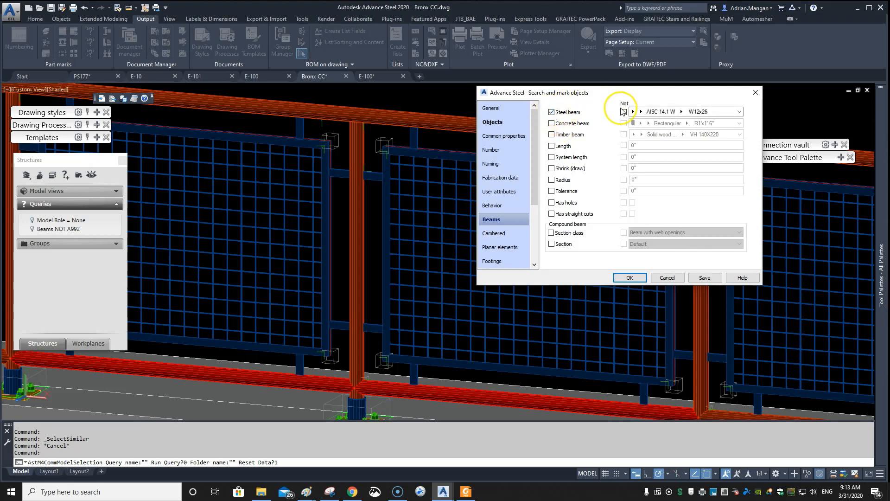
- Set the search's steel beam section to Round bars, AISC Round bar, size RB 1/8
left_click(632, 112)
scroll(672, 192, "down", 5)
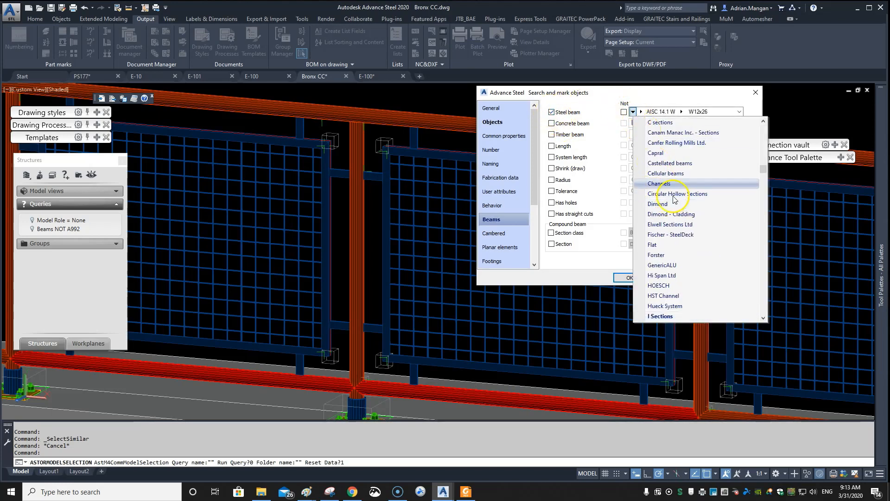
scroll(665, 200, "down", 6)
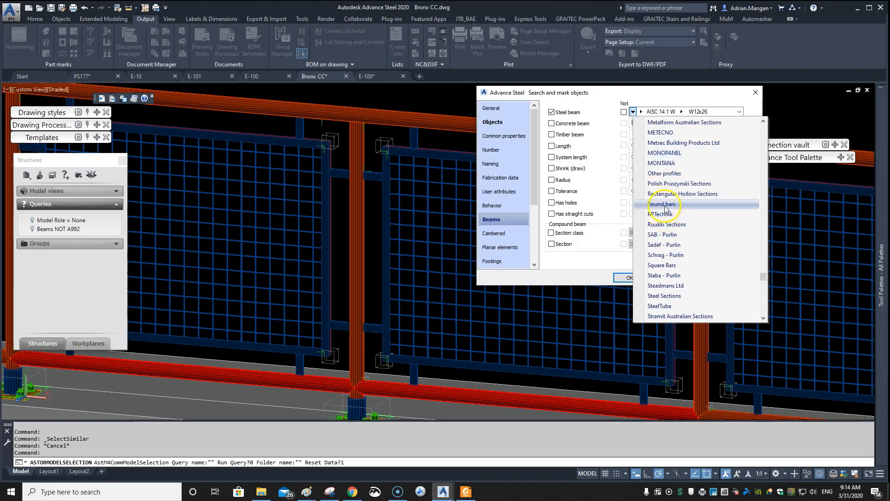
left_click(662, 204)
left_click(670, 112)
left_click(677, 123)
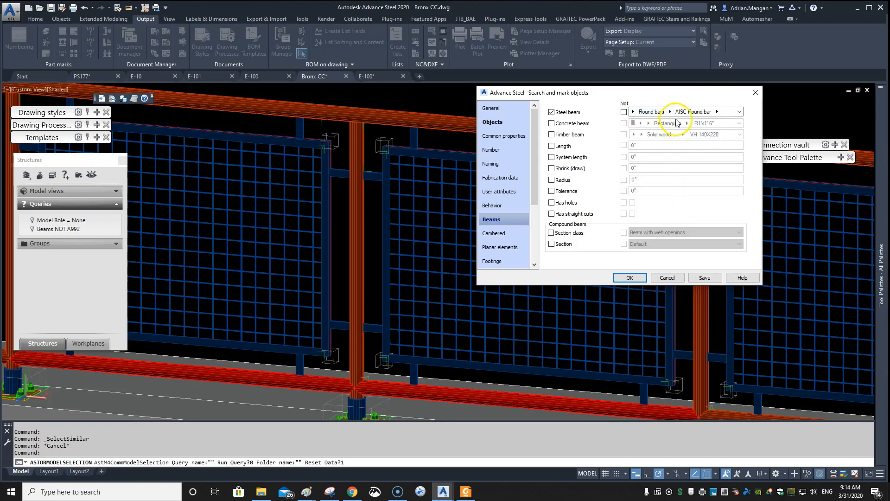
left_click(717, 113)
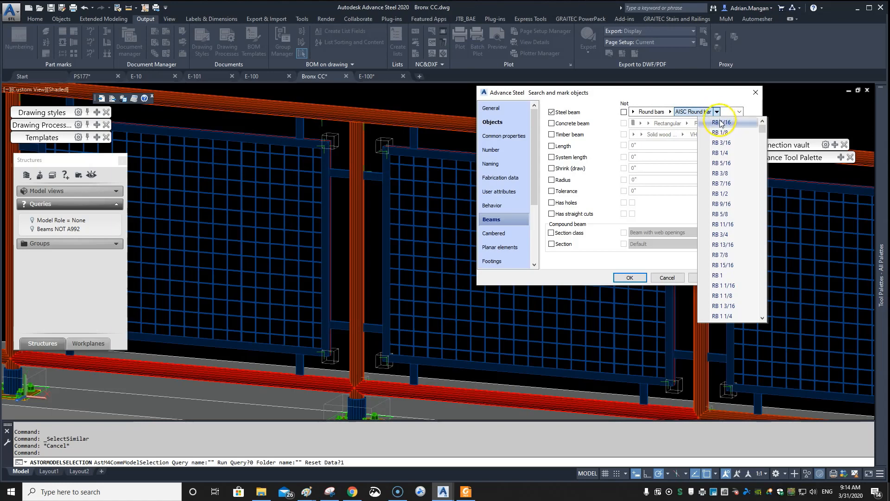
left_click(722, 133)
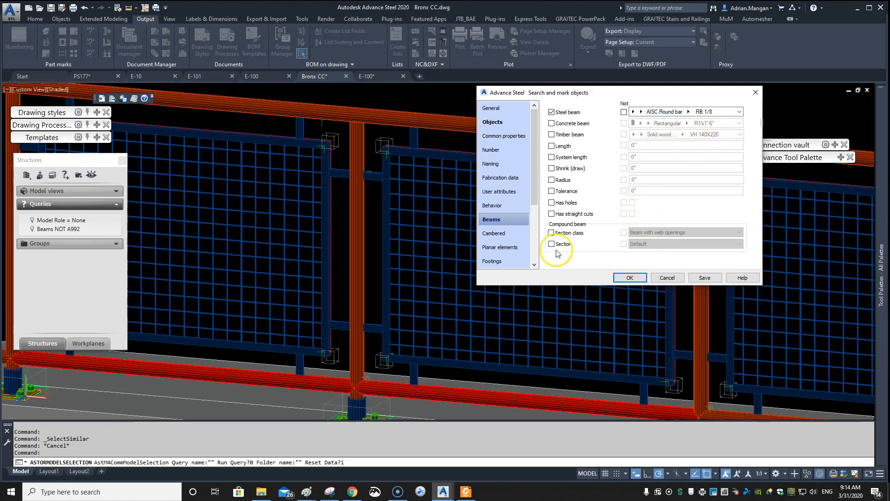
- Save the search as a query named Bars 1/8 and run the search
scroll(510, 245, "down", 3)
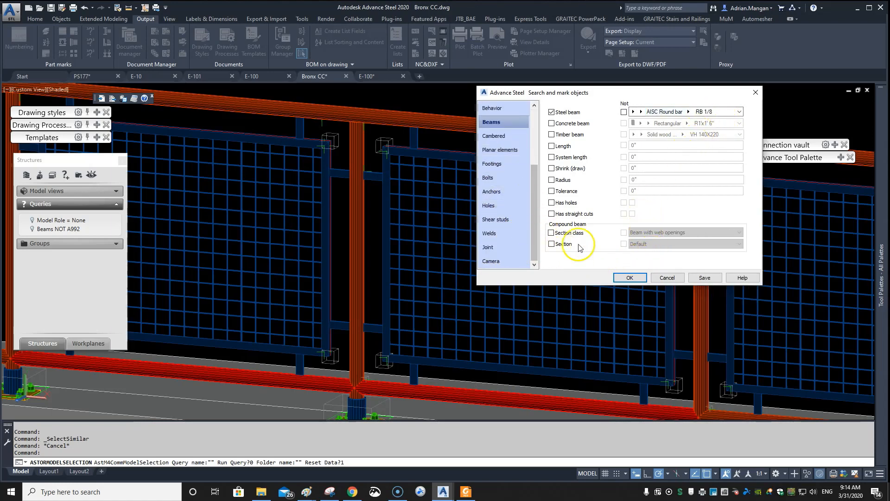
left_click(702, 279)
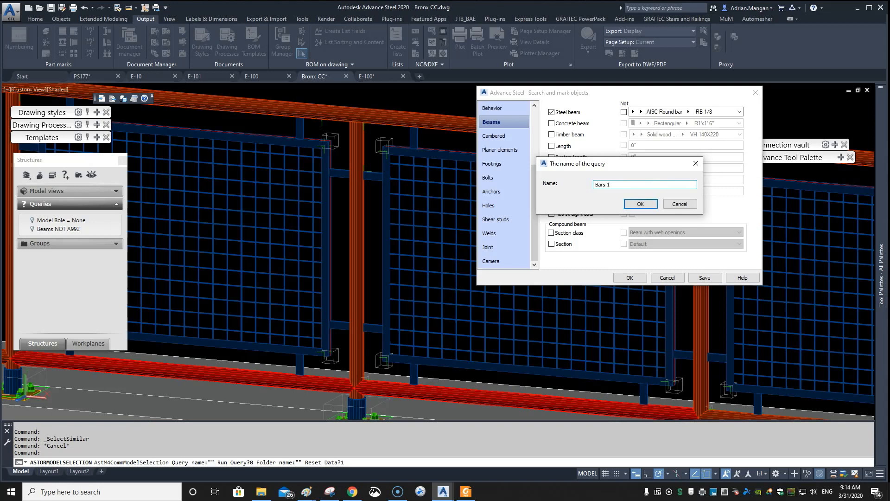
left_click(639, 207)
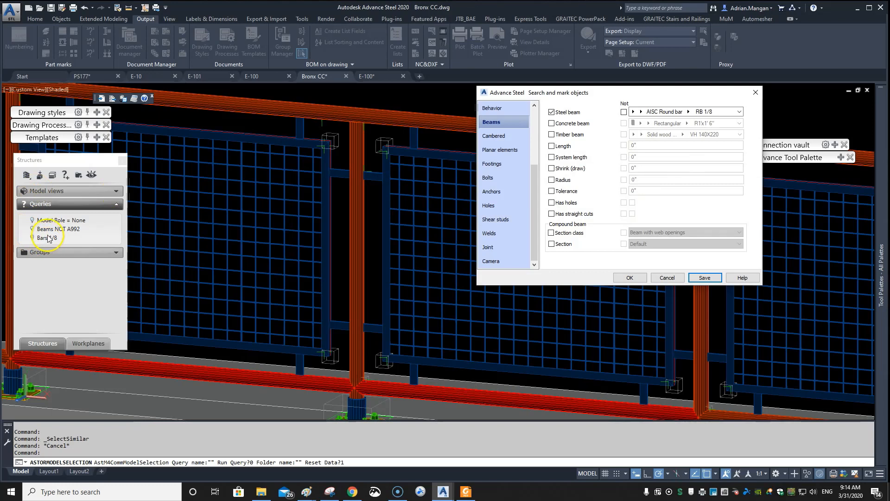
left_click(630, 277)
scroll(580, 230, "down", 6)
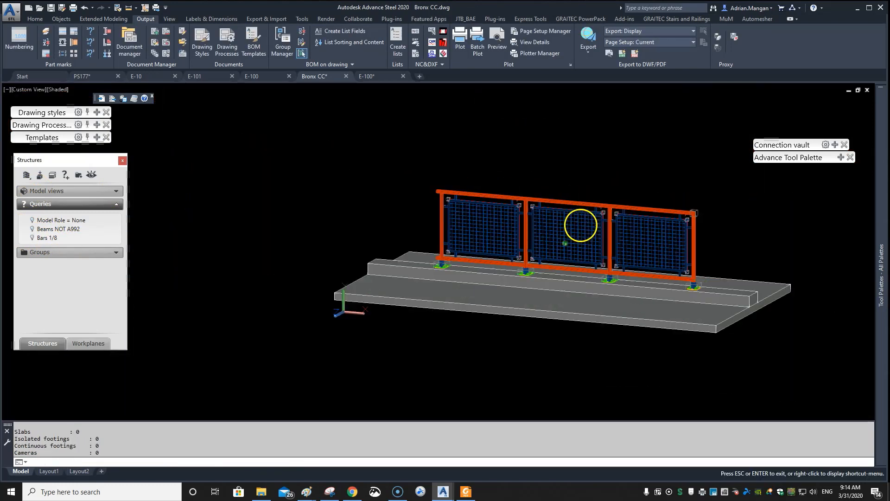
scroll(580, 236, "up", 5)
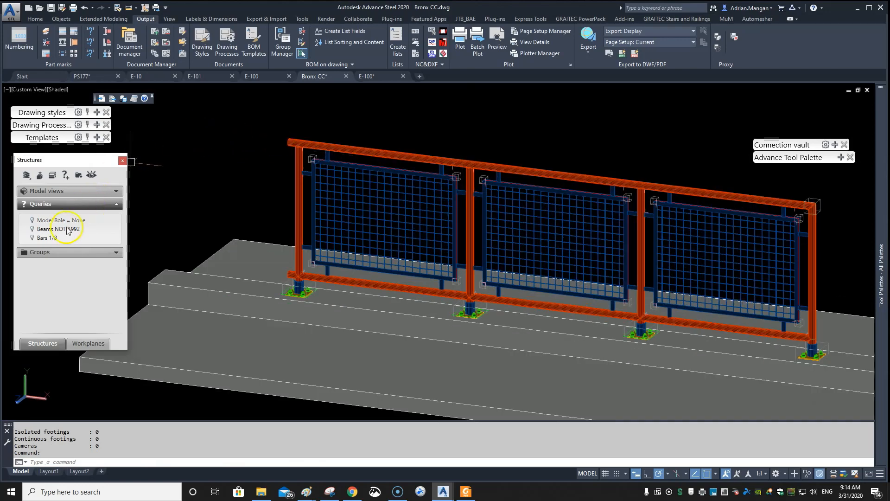
- Isolate the objects of the Bars 1/8 query briefly to check them, and execute the query to mark them in the full model
left_click(32, 238)
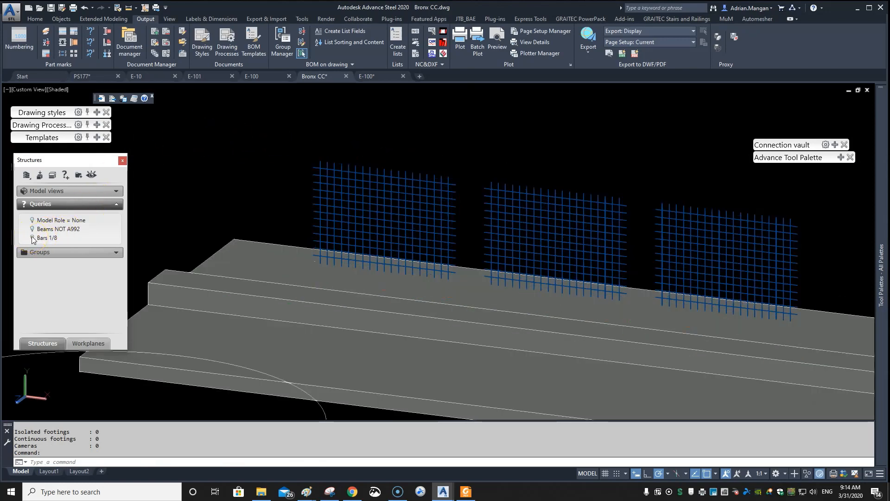
left_click(32, 239)
right_click(46, 239)
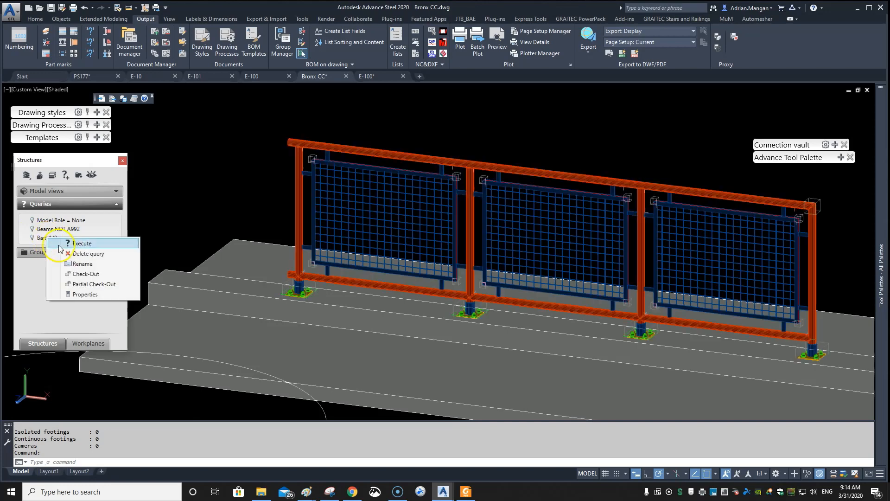
left_click(83, 246)
middle_click_drag(643, 227, 495, 226)
scroll(578, 216, "down", 5)
scroll(512, 213, "up", 5)
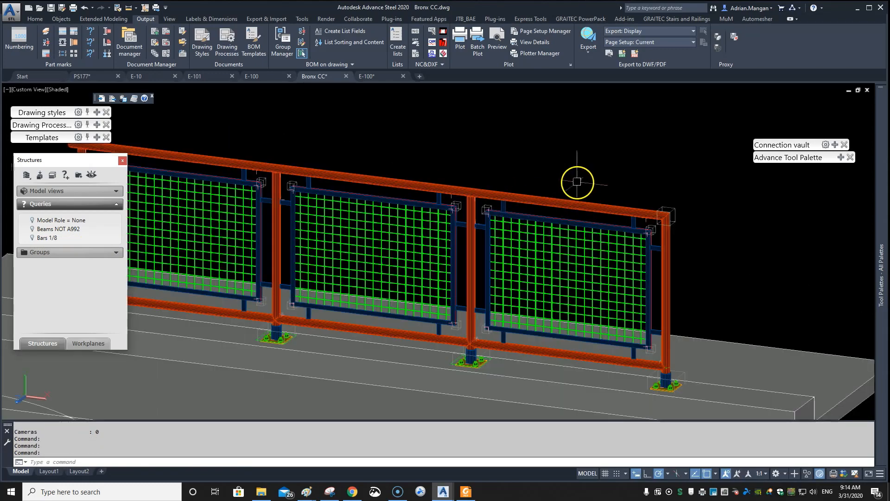
scroll(617, 158, "up", 2)
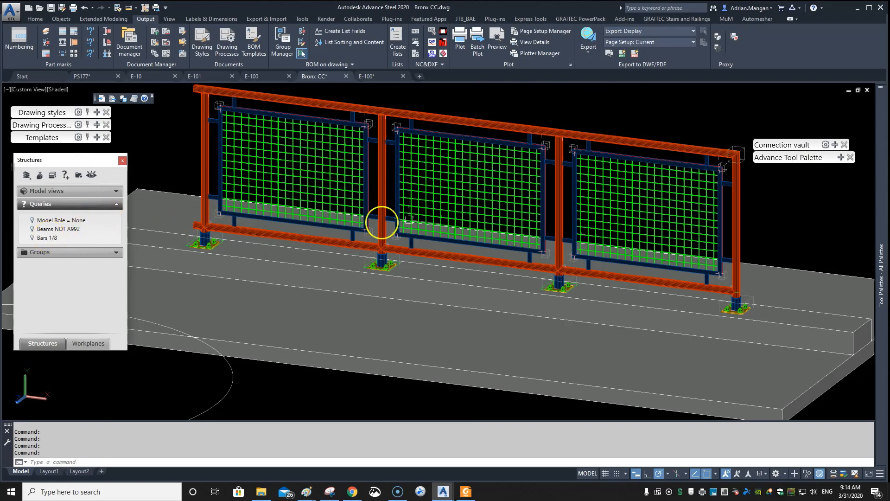
scroll(442, 184, "up", 3)
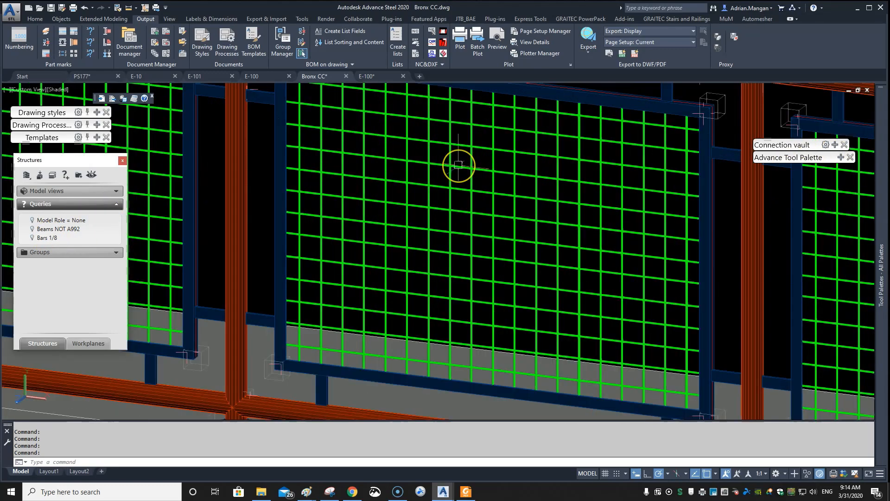
scroll(457, 165, "down", 6)
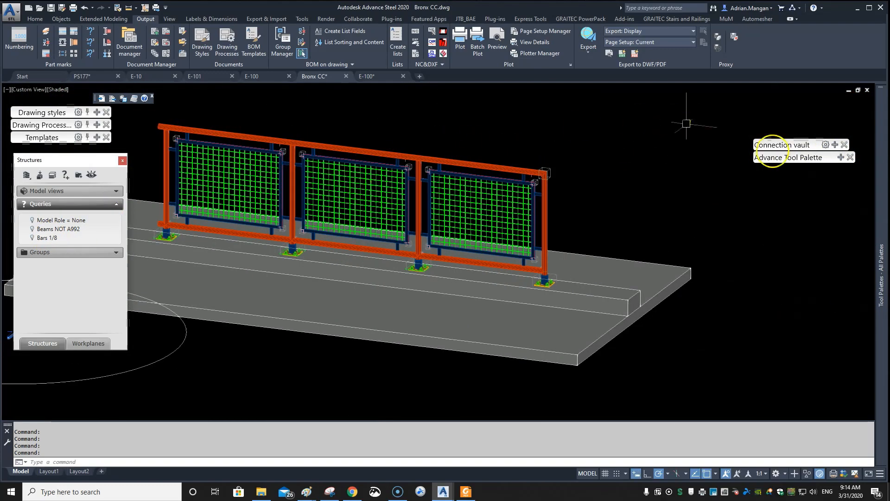
- Select all the marked mesh bars and open their Advance Properties together
left_click(842, 158)
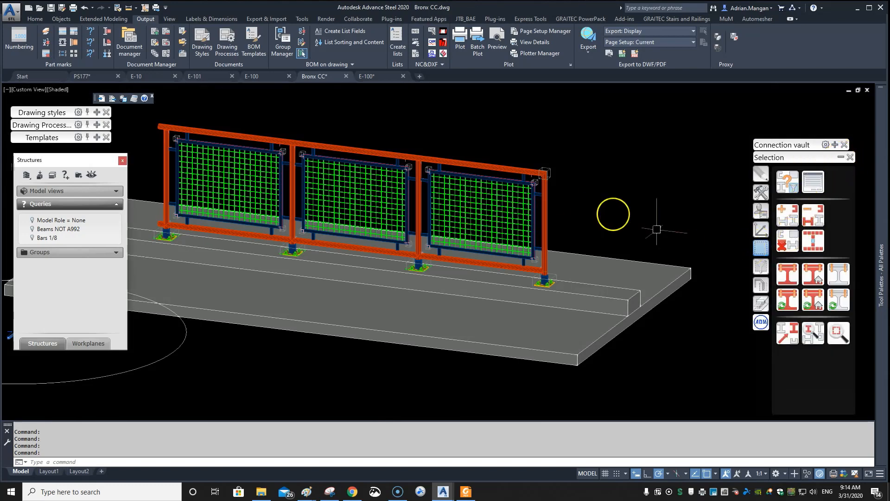
left_click(813, 241)
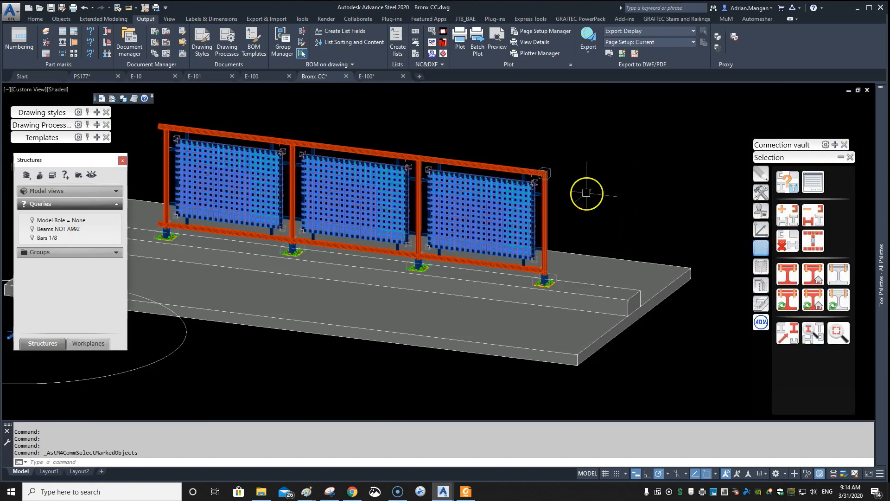
right_click(575, 162)
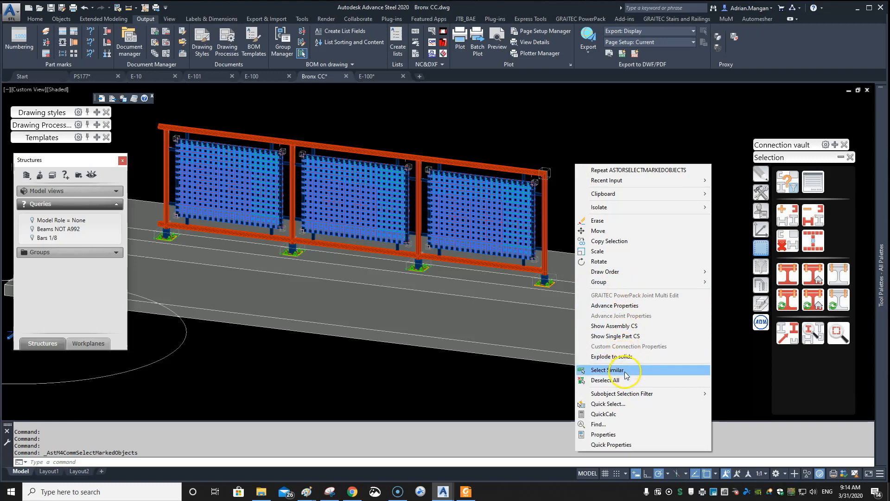
left_click(614, 305)
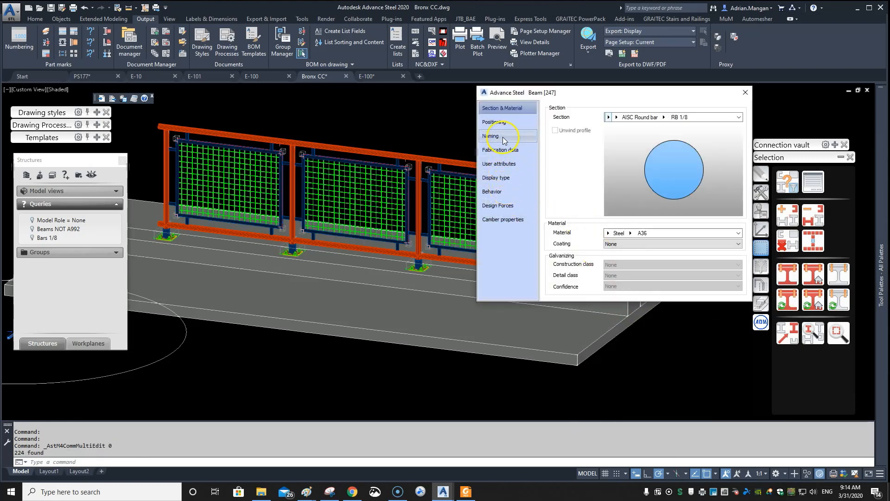
- Assign the model role Bar to all the selected mesh bars and save the model
left_click(504, 137)
left_click(714, 227)
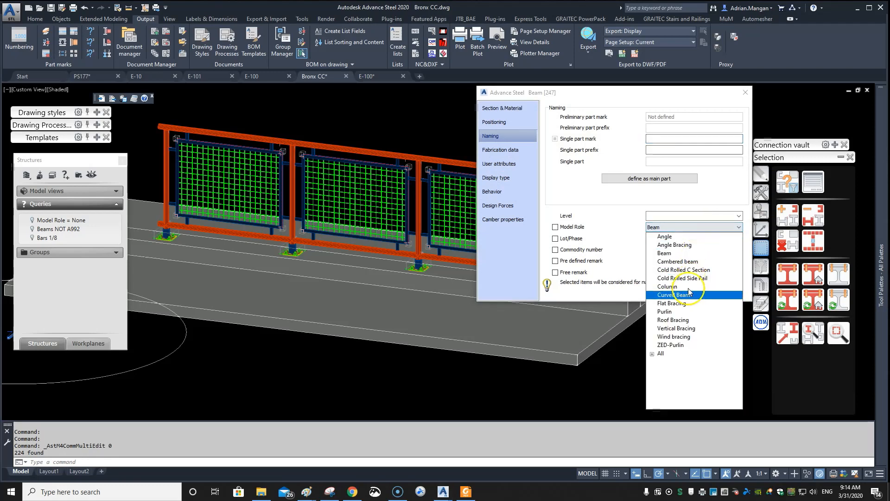
left_click(674, 354)
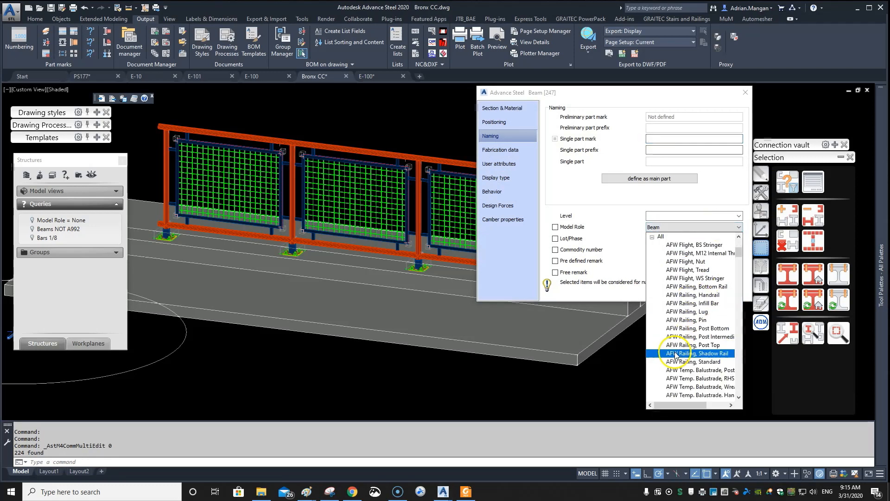
scroll(679, 334, "down", 8)
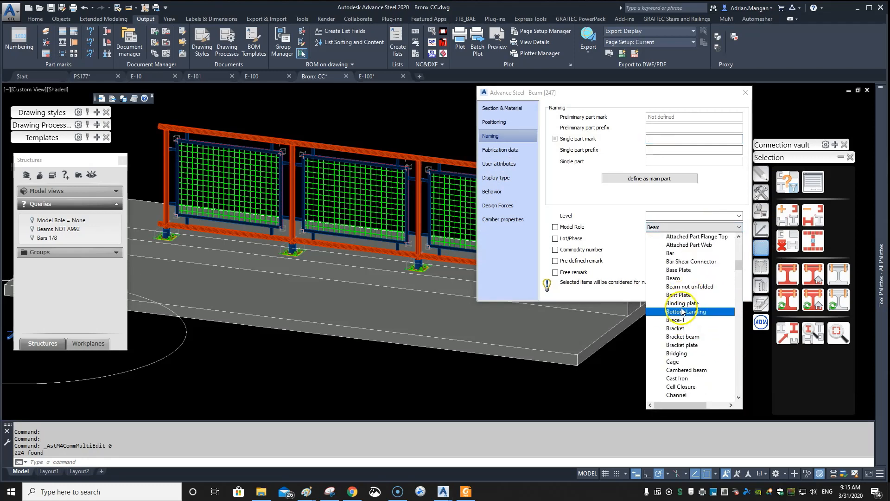
left_click(681, 252)
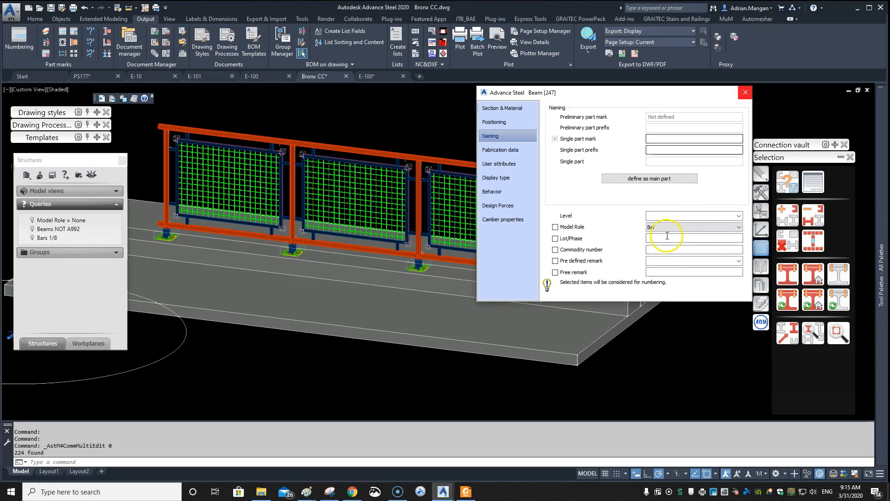
left_click(745, 94)
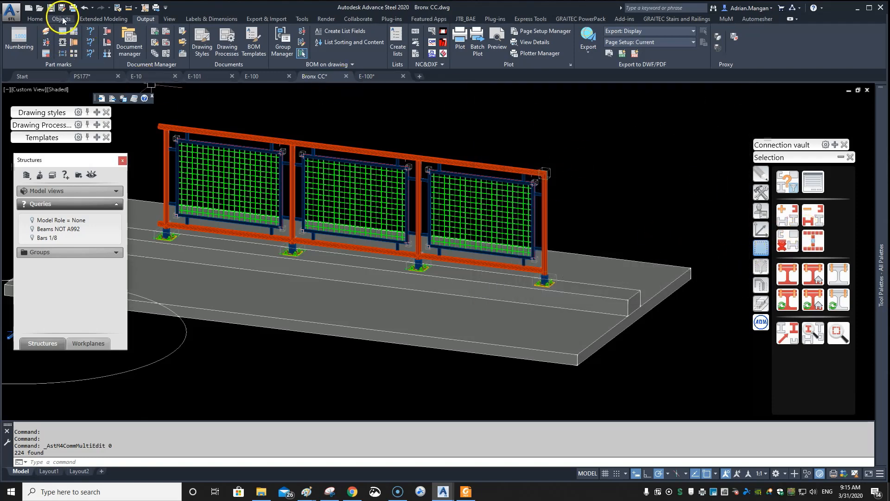
left_click(52, 8)
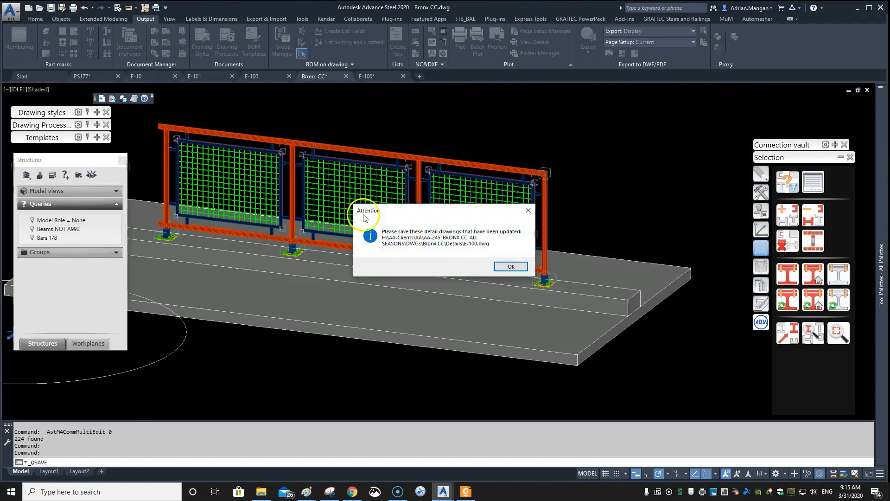
left_click(510, 266)
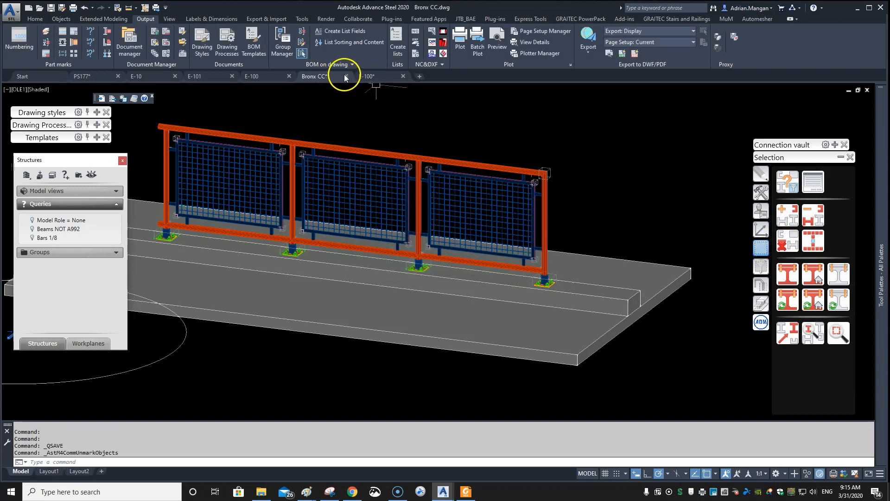
- Switch to the E-100 drawing and apply the 2 - Detail View - ADM 1/8 style to the railing section view
left_click(366, 76)
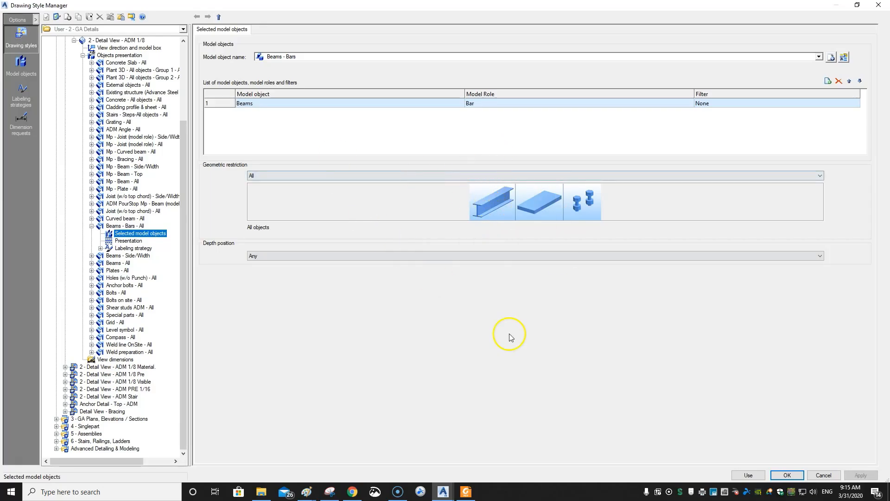
left_click(120, 55)
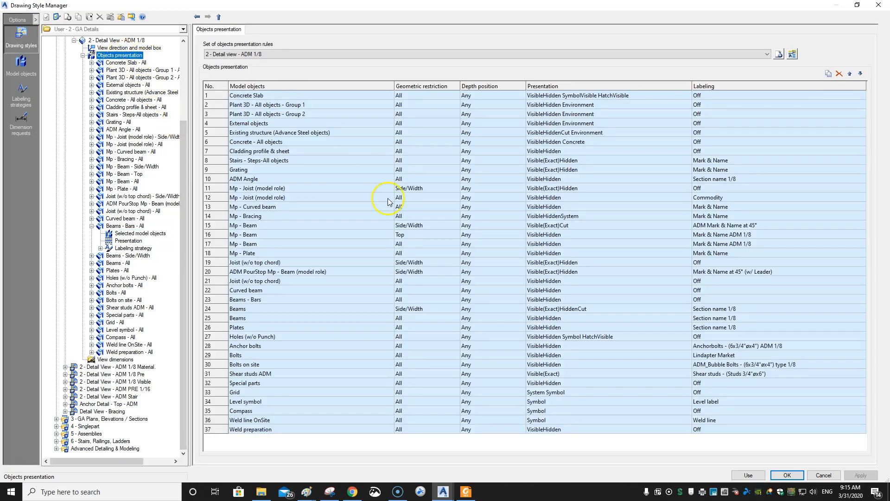
left_click(749, 474)
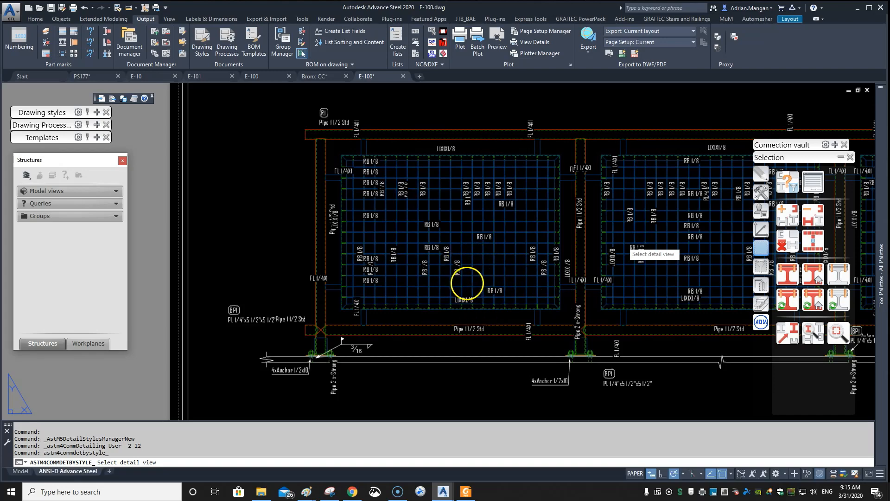
left_click(466, 283)
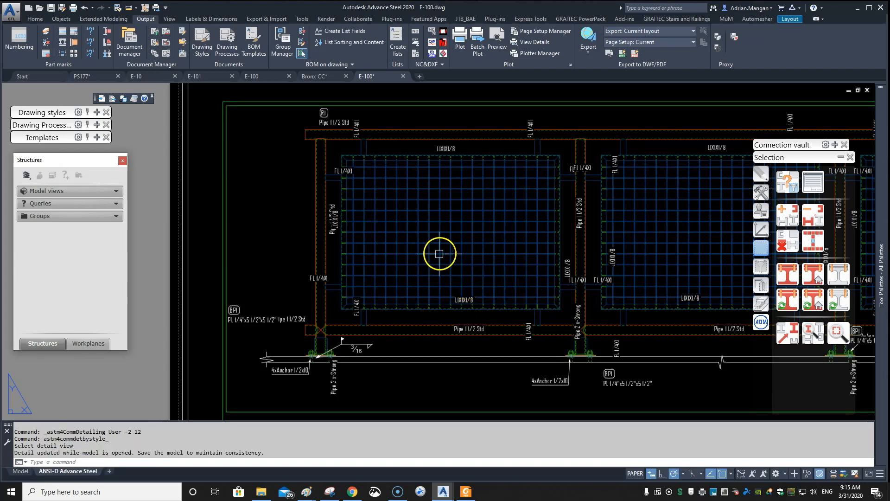
scroll(367, 250, "down", 4)
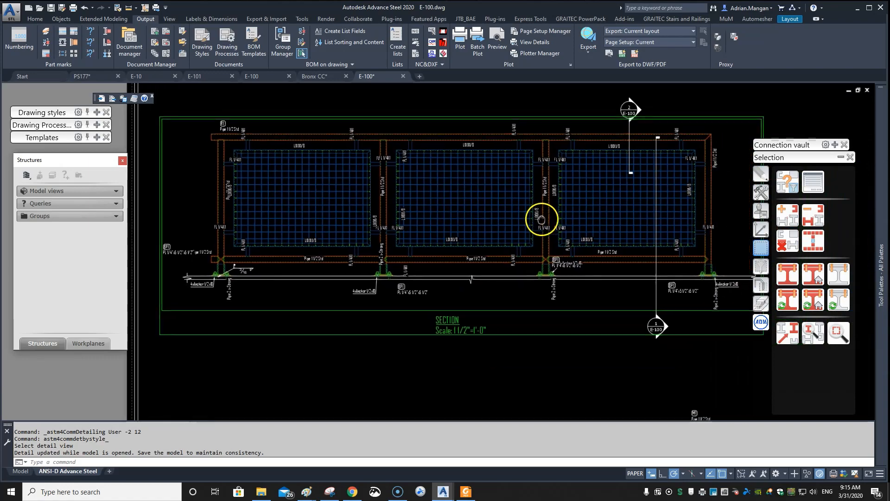
- Inspect the base plate label and the top rail's pipe label in the railing section, selecting them to see their parts
scroll(606, 228, "up", 3)
middle_click_drag(606, 228, 662, 282)
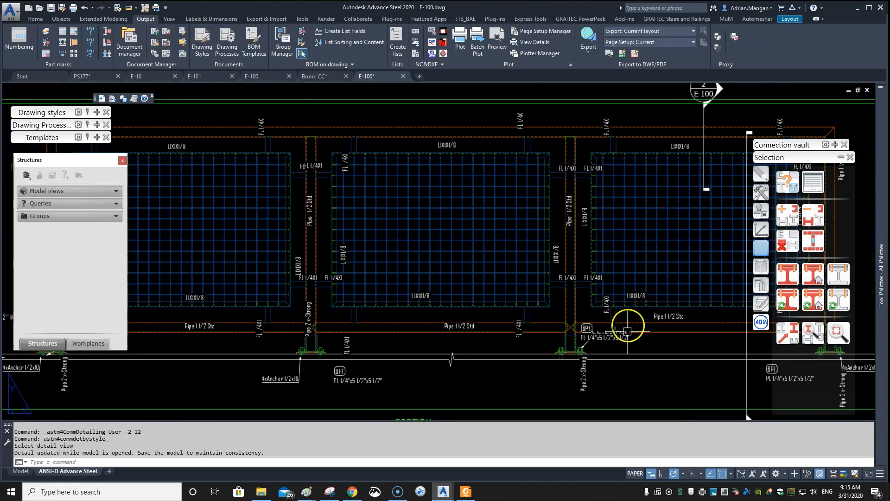
scroll(617, 334, "up", 3)
left_click(616, 337)
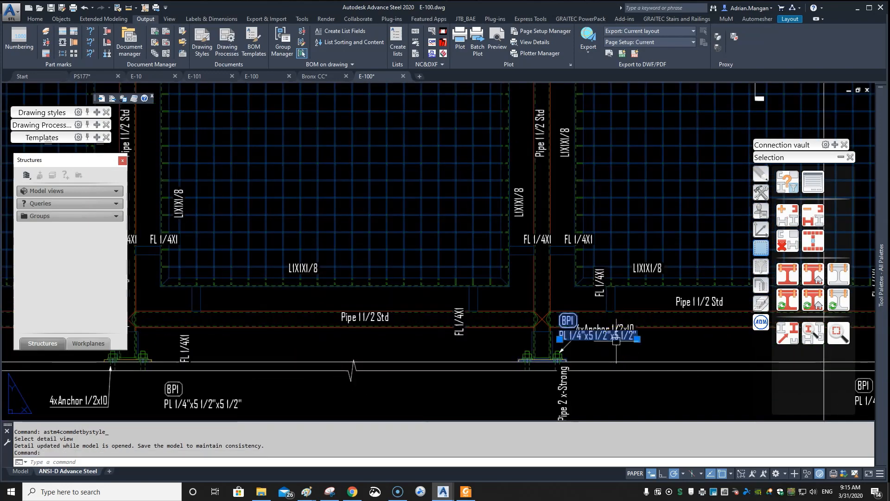
scroll(617, 340, "down", 5)
scroll(328, 218, "up", 4)
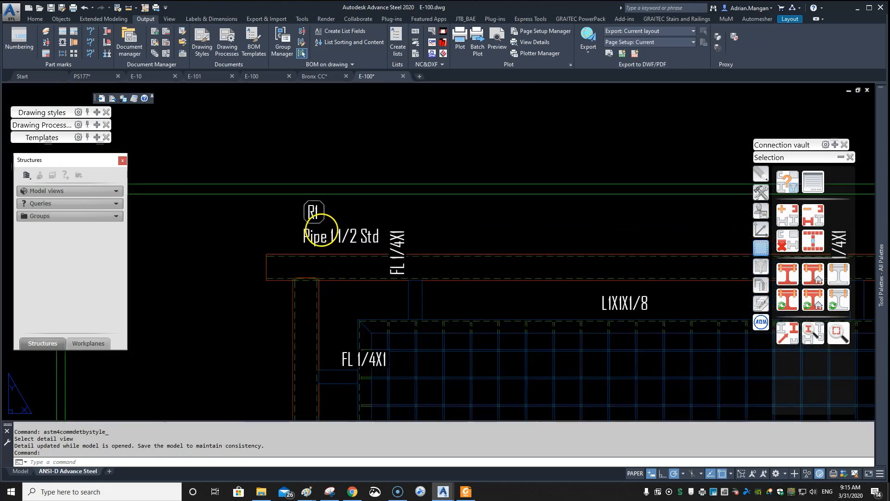
left_click(322, 232)
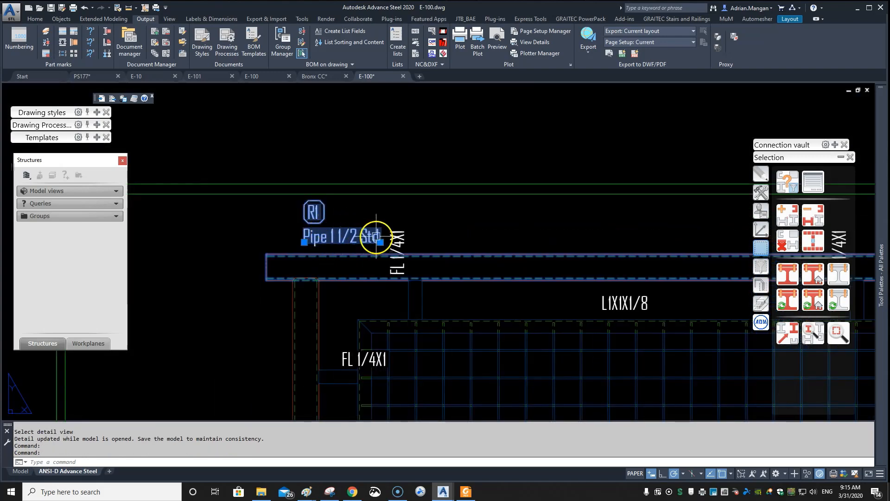
key("Escape")
scroll(361, 238, "down", 4)
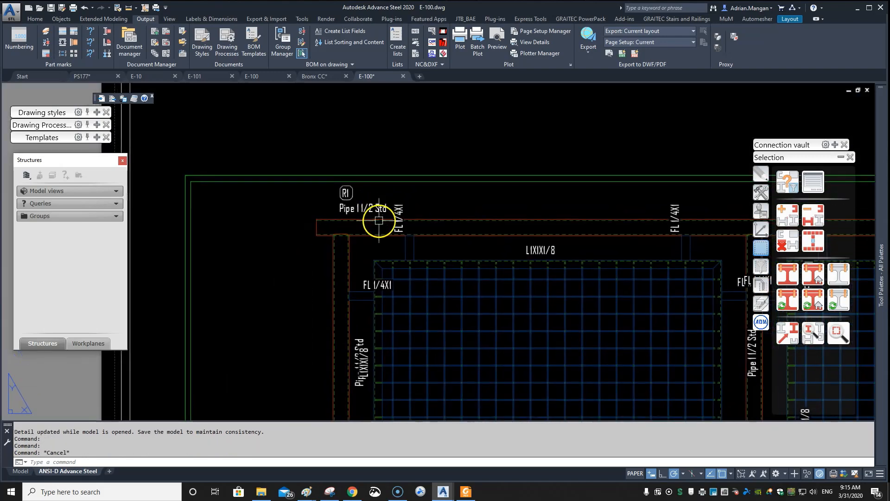
scroll(363, 383, "up", 2)
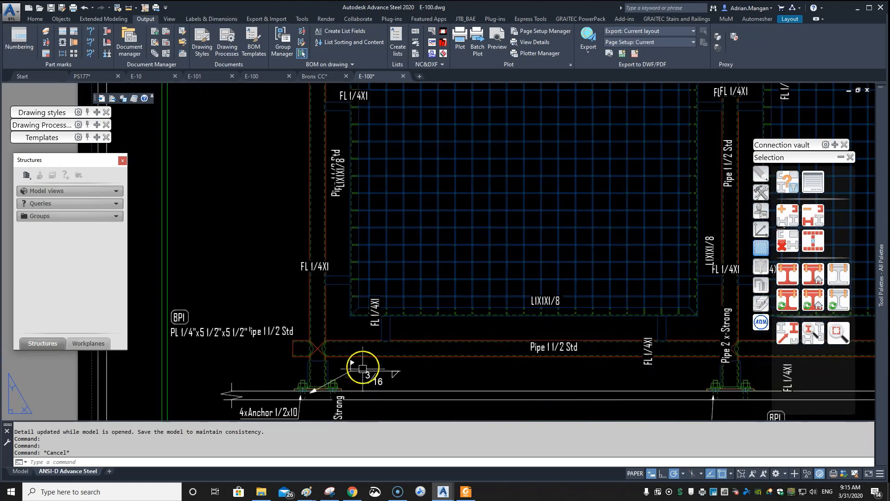
- Check which parts the flat bar and angle labels around the first mesh panel belong to
left_click(376, 311)
left_click(331, 268)
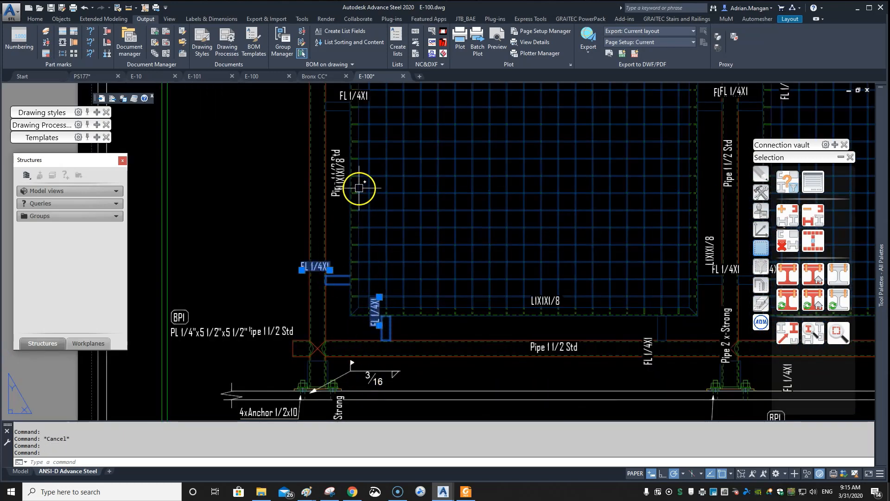
middle_click_drag(348, 154, 348, 246)
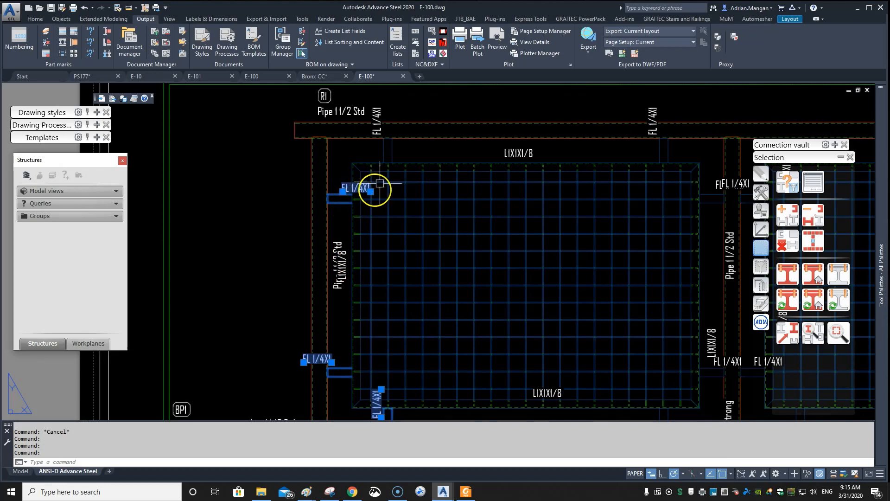
key("Escape")
left_click(517, 155)
middle_click_drag(533, 177, 448, 173)
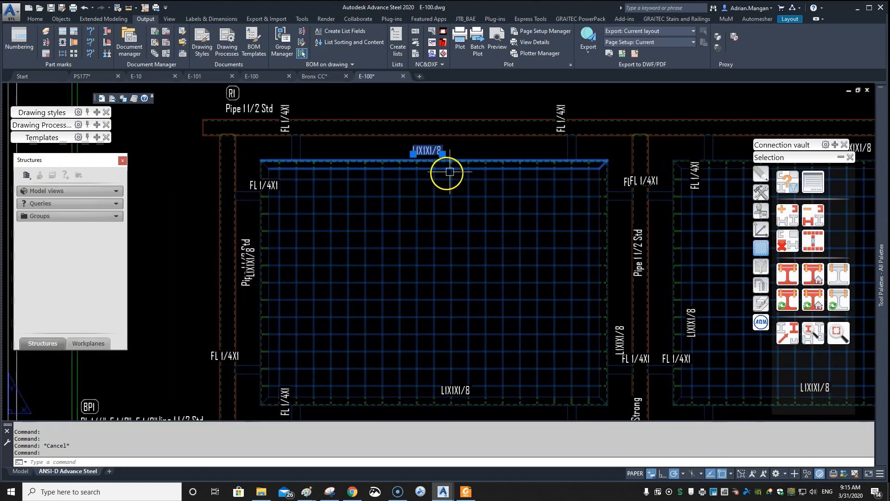
left_click(646, 184)
key("Escape")
scroll(513, 175, "down", 5)
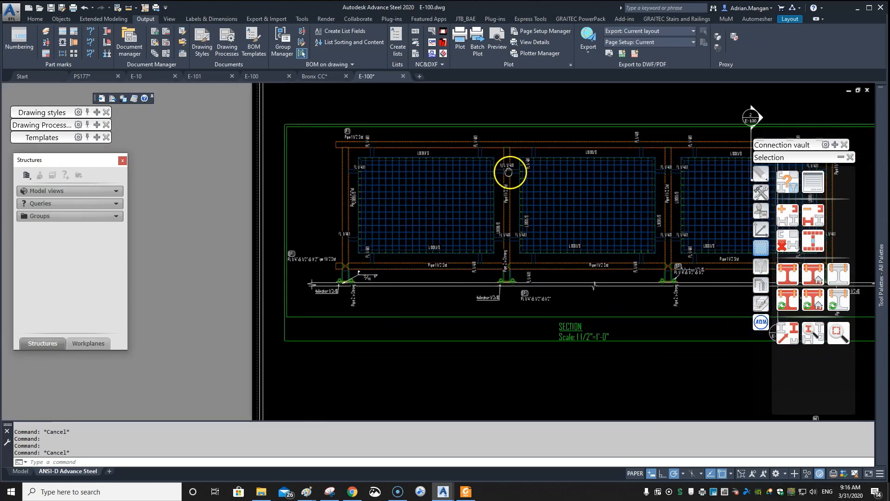
scroll(320, 154, "up", 4)
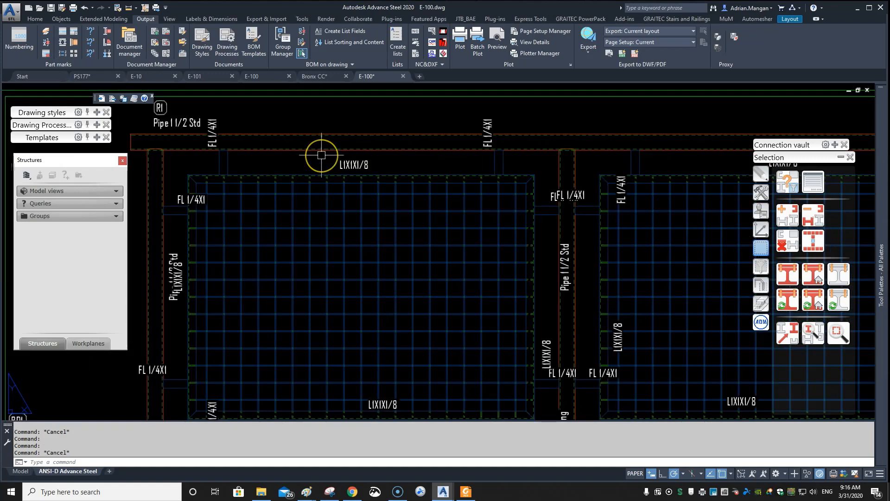
scroll(322, 154, "down", 4)
scroll(378, 188, "up", 3)
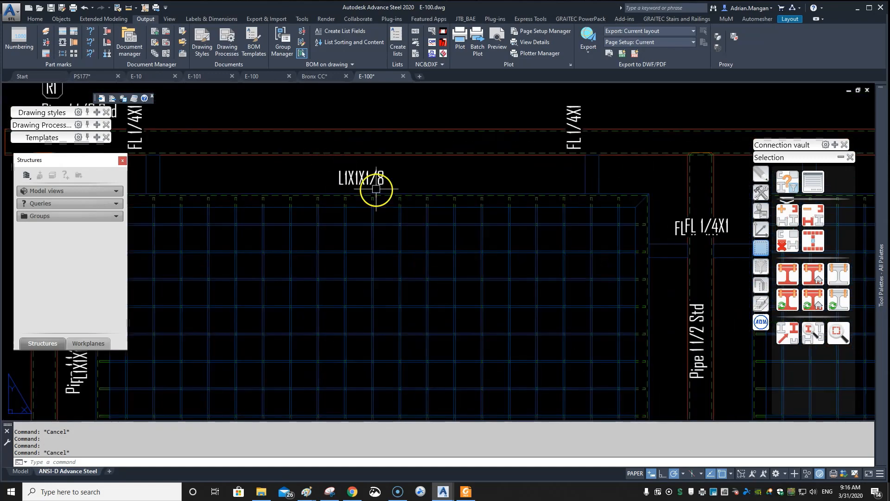
scroll(377, 185, "down", 3)
scroll(423, 183, "up", 4)
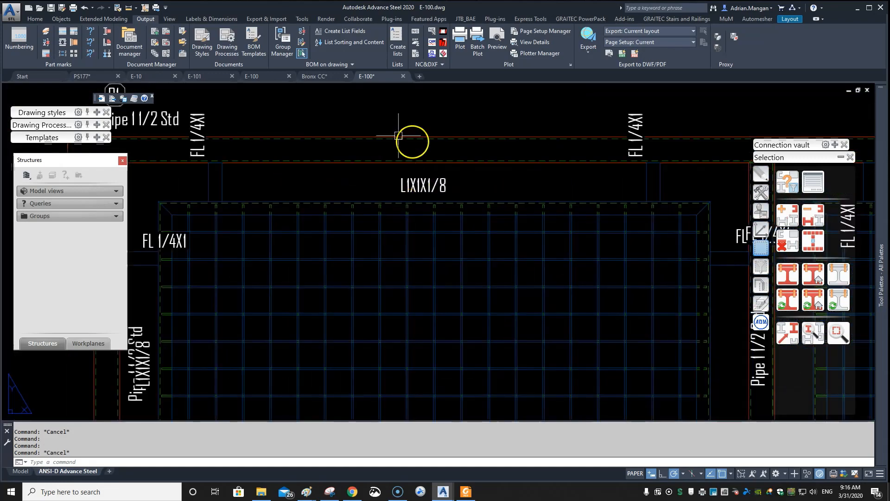
mouse_move(332, 84)
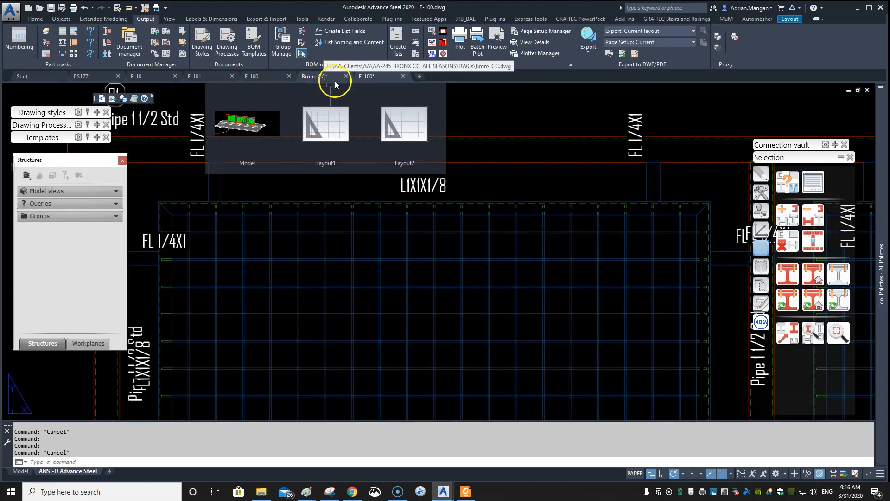
middle_click_drag(453, 165, 515, 175)
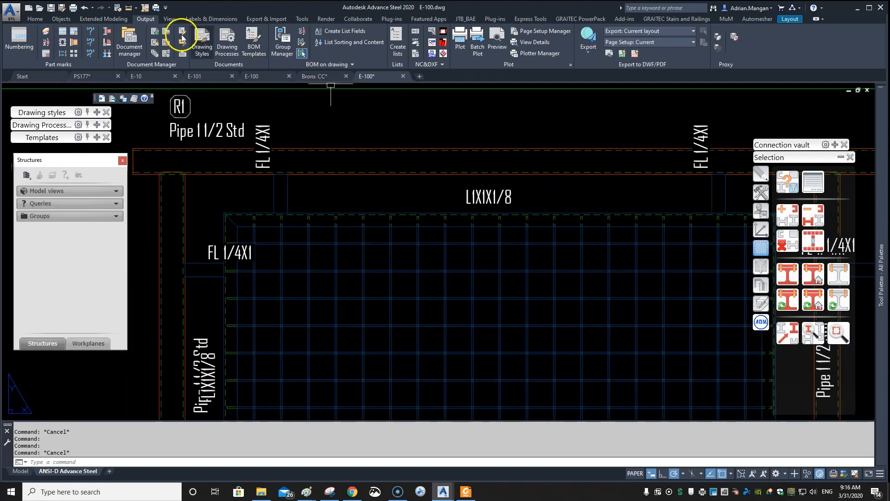
- Open the Drawing Style Manager and review the Beams rules of 2 - Detail View - ADM 1/8, including the geometric restriction options
left_click(155, 42)
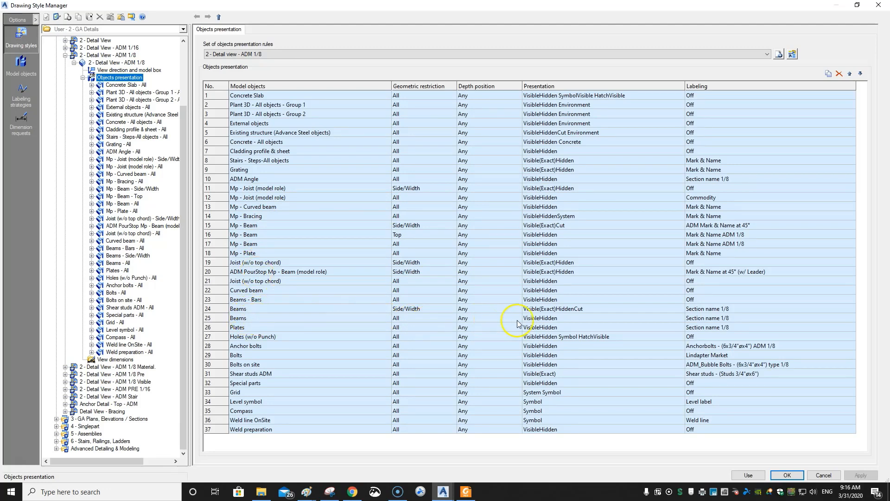
left_click(217, 299)
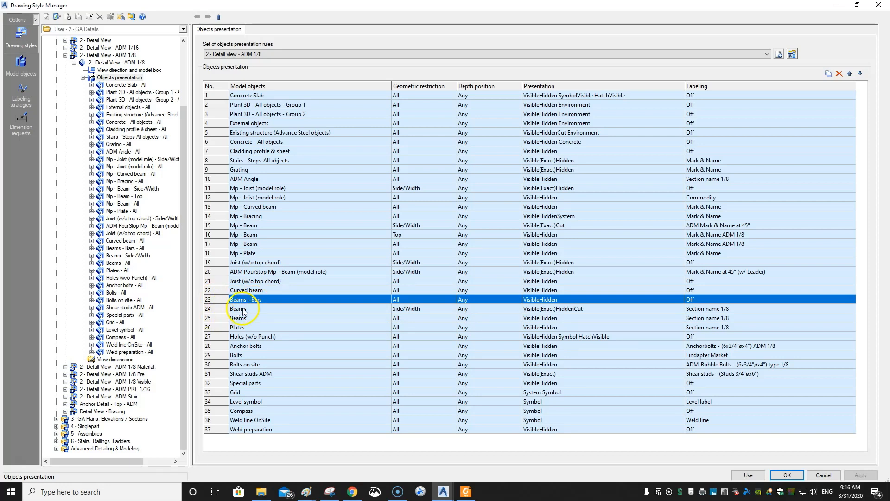
double_click(208, 309)
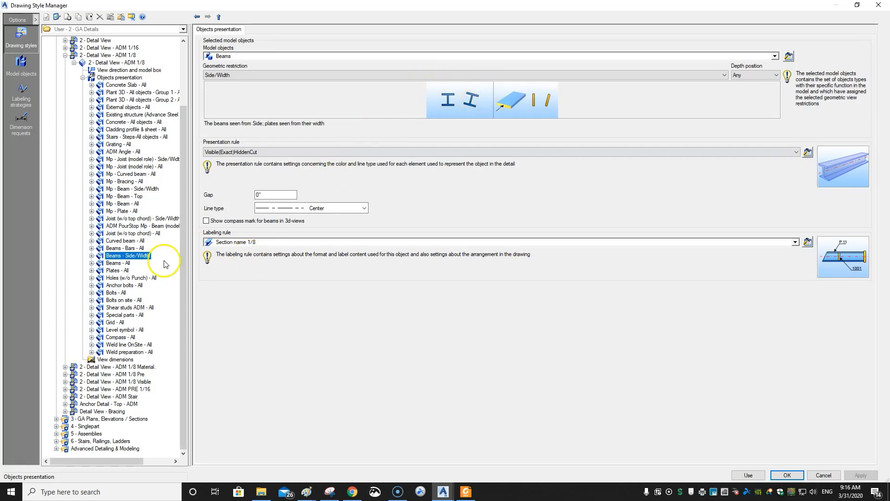
left_click(118, 263)
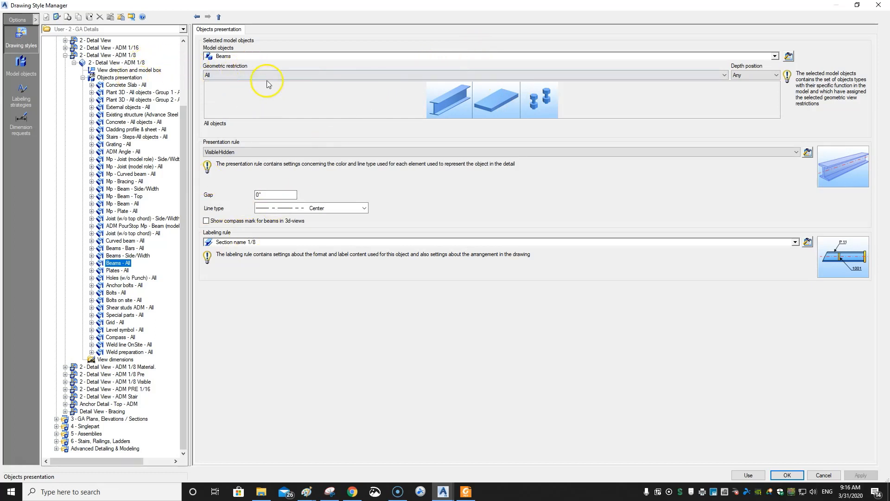
left_click(327, 77)
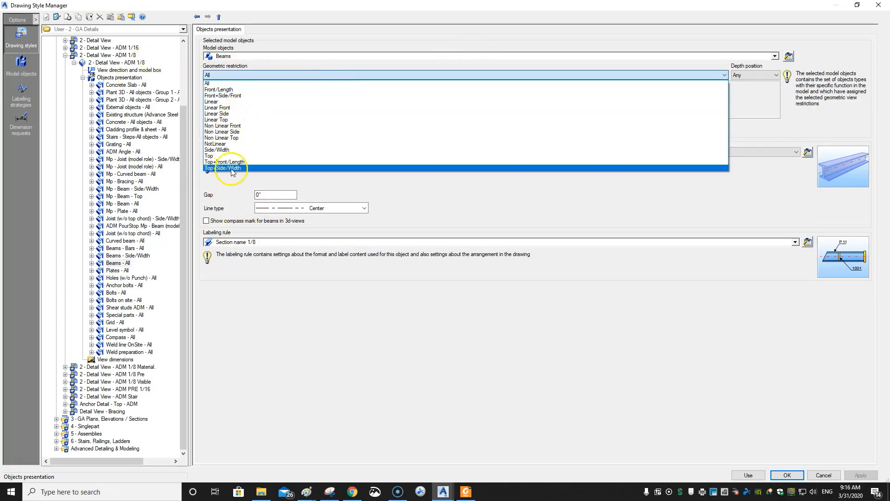
left_click(199, 164)
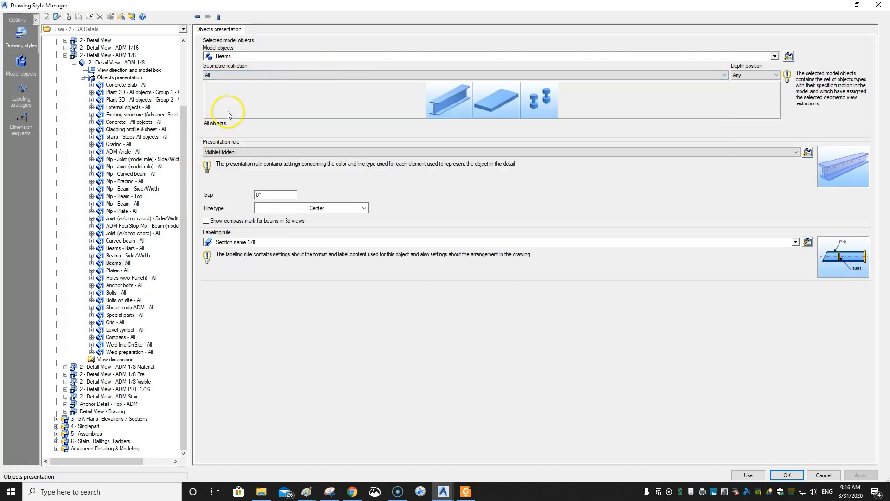
- Set the labeling of the Beams rule with geometric restriction All to the part mark ADM SinglePart & Name Leader 1/8
left_click(118, 77)
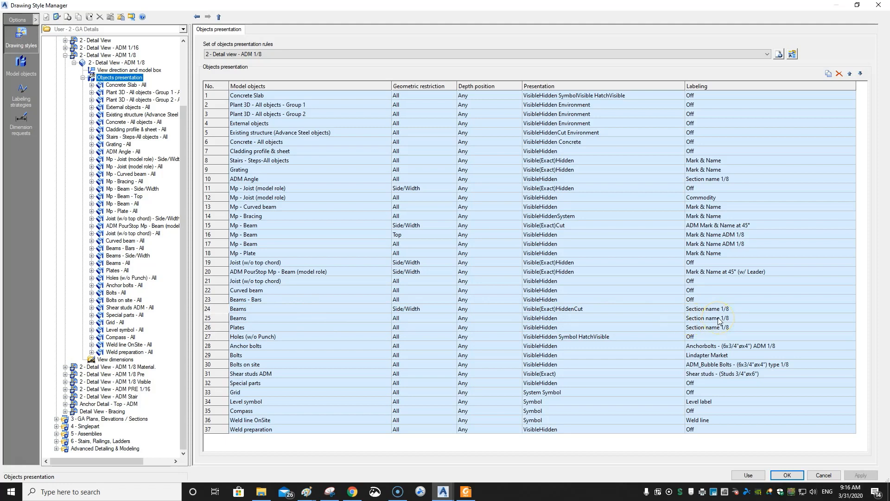
left_click(761, 317)
left_click(853, 318)
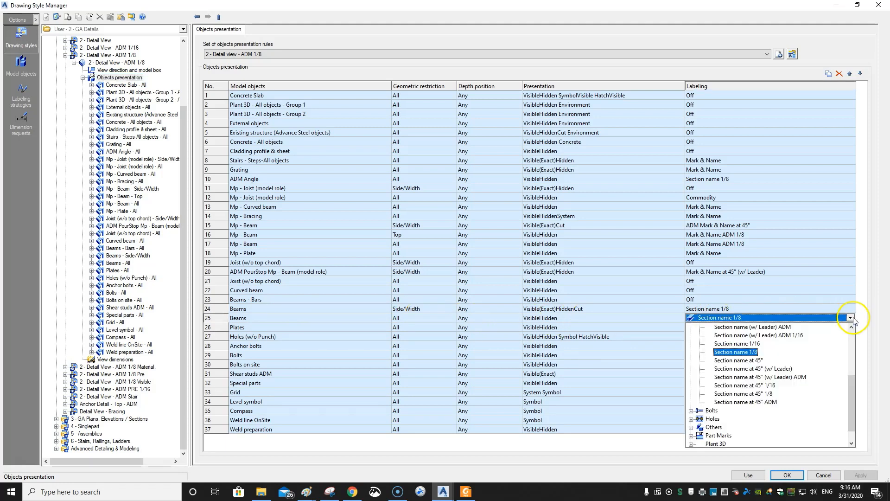
scroll(809, 354, "up", 2)
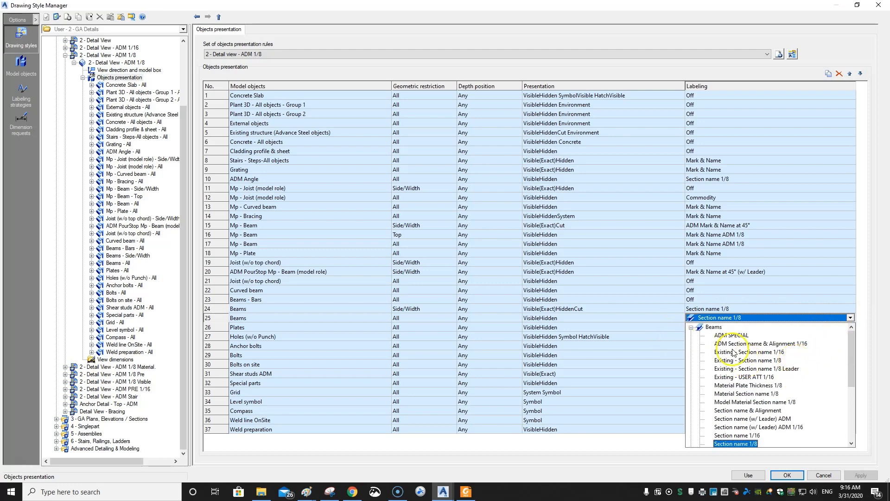
left_click(691, 328)
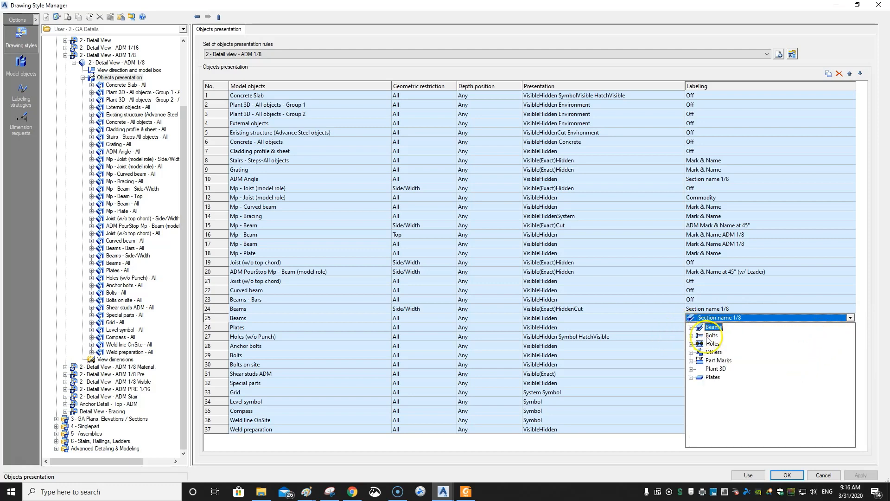
left_click(691, 361)
scroll(726, 368, "down", 2)
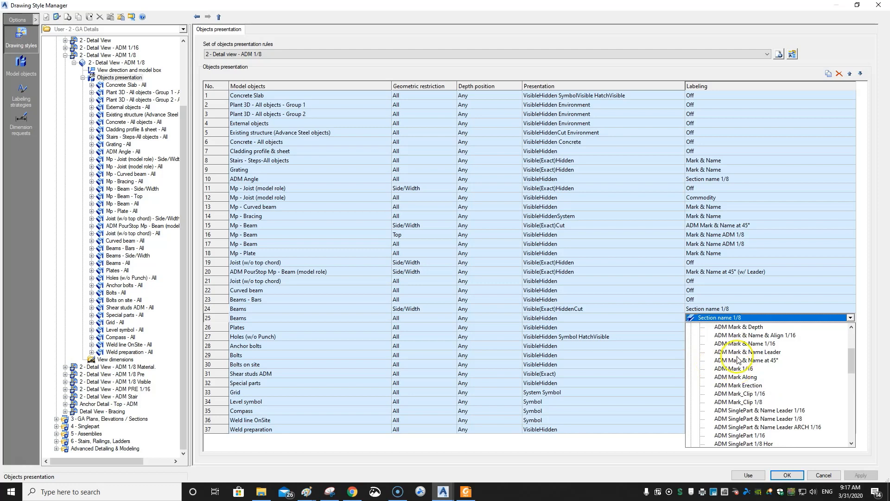
scroll(751, 361, "up", 1)
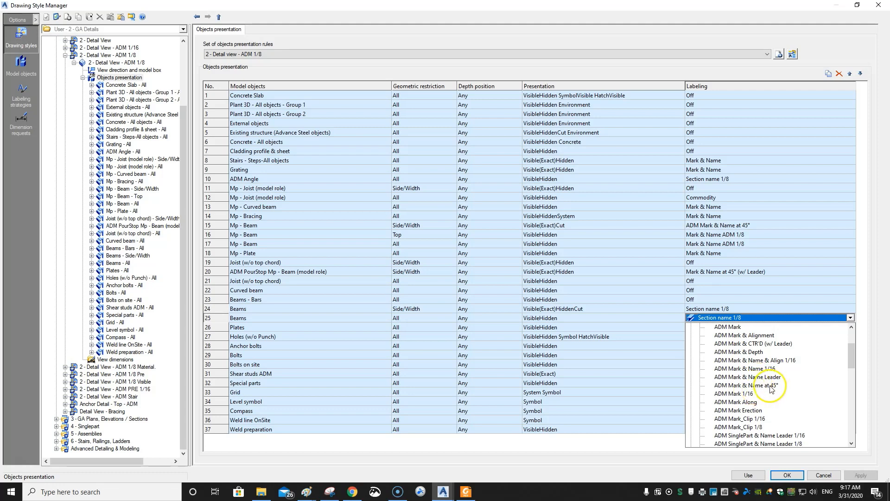
scroll(772, 389, "down", 2)
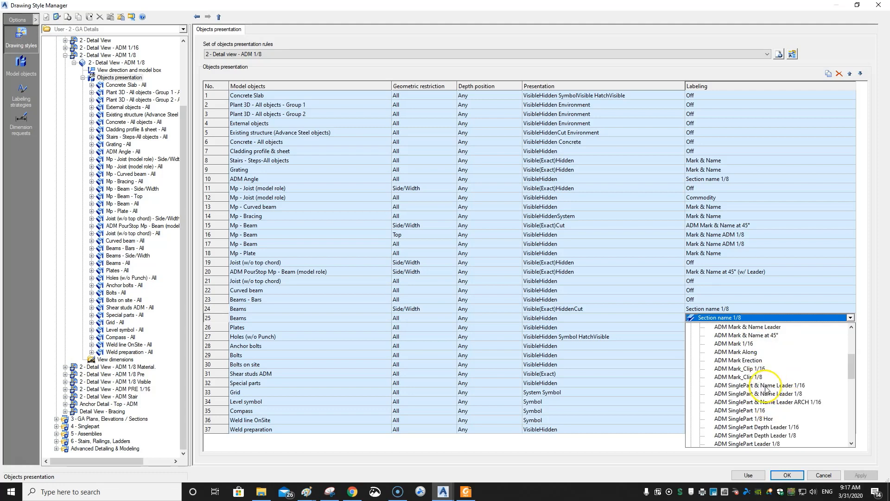
left_click(770, 394)
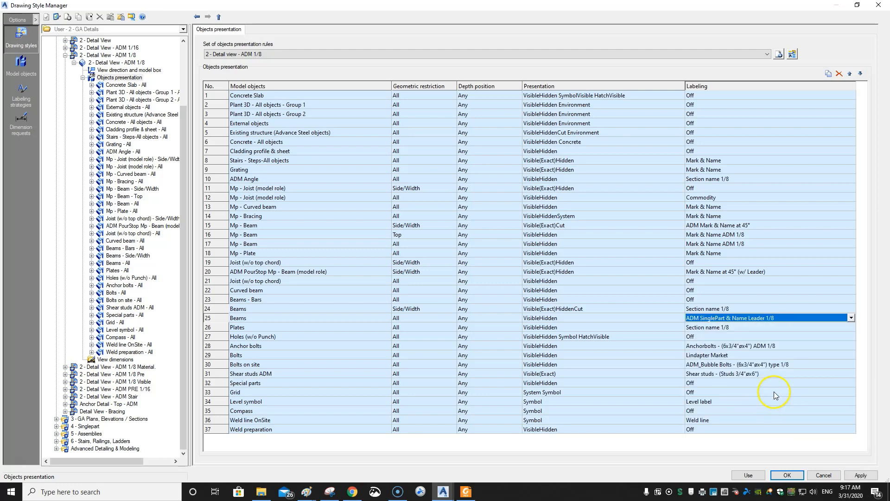
- Set the labeling of the Beams rule with geometric restriction All to ADM SinglePart Name 1/8 and apply the change
left_click(787, 319)
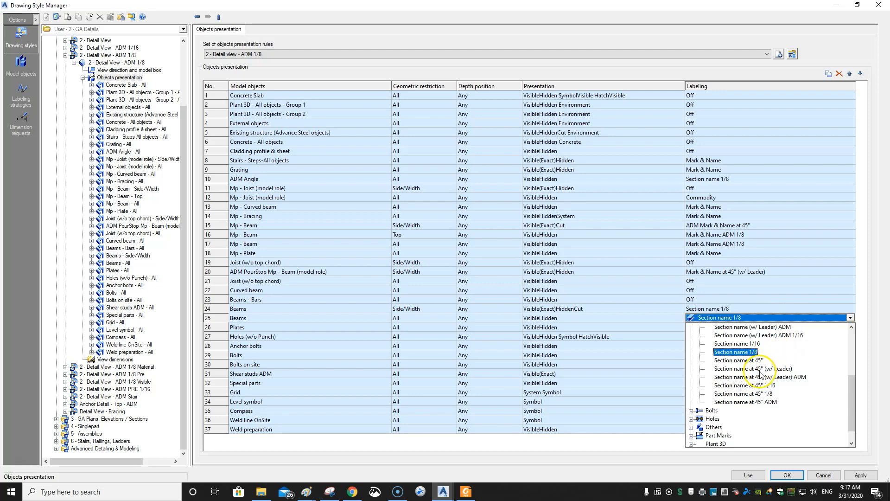
left_click(692, 436)
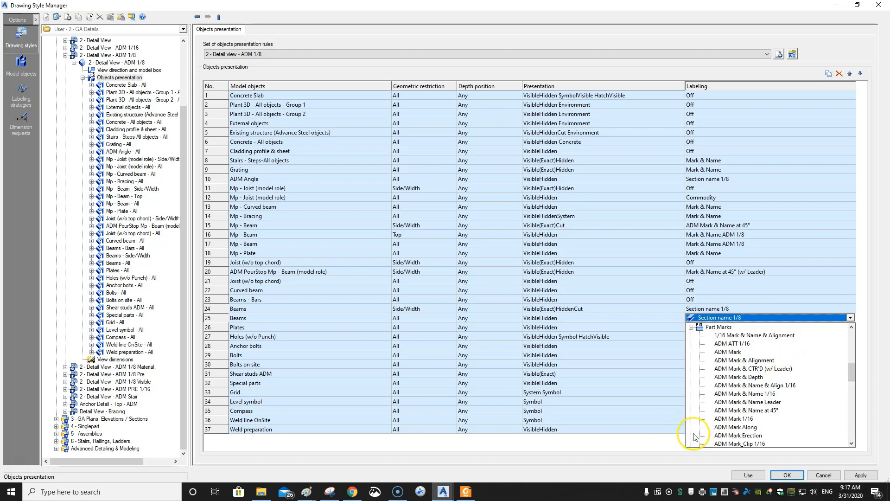
scroll(746, 395, "down", 4)
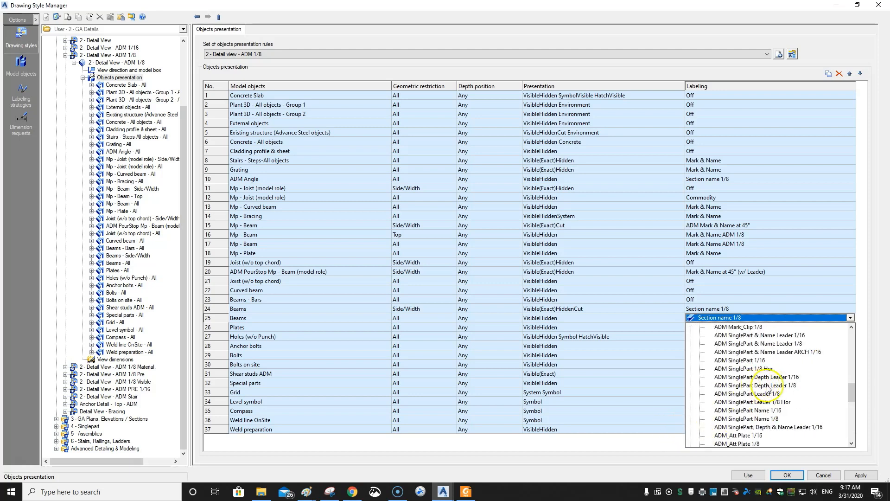
left_click(740, 418)
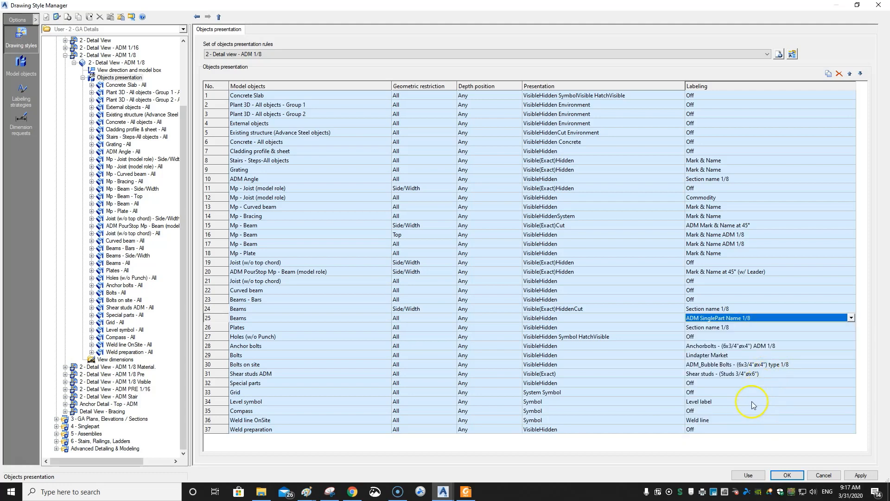
left_click(850, 472)
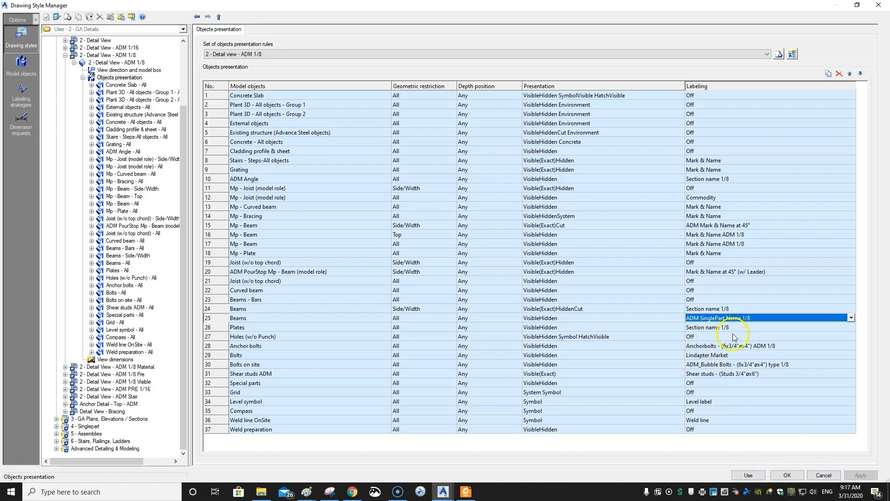
- Update the railing section view on E-100 with the 2 - Detail View - ADM 1/8 style
left_click(755, 476)
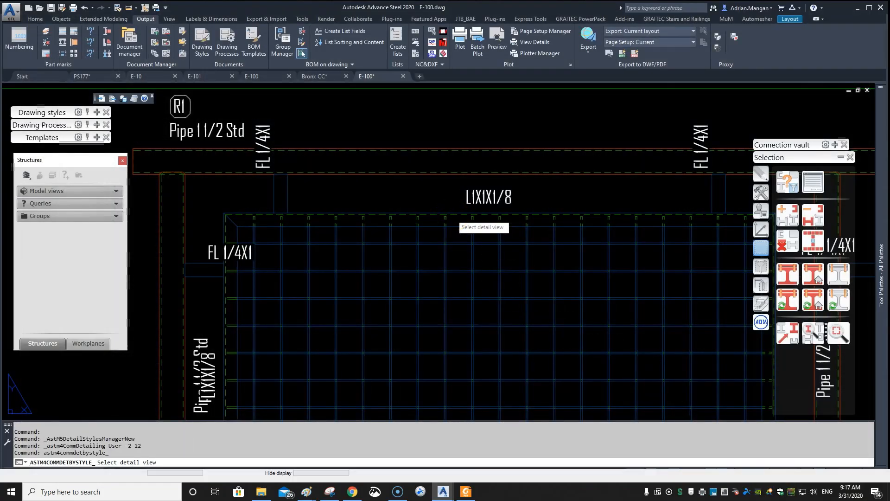
left_click(478, 199)
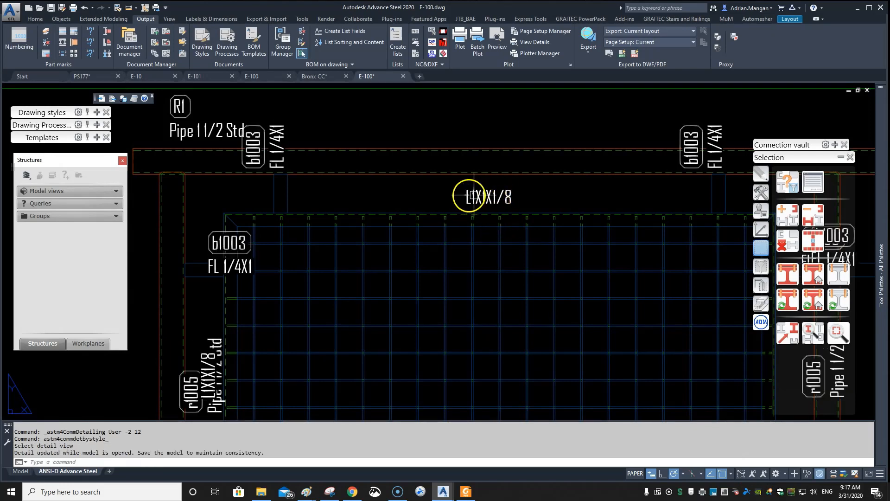
scroll(484, 195, "down", 2)
- Move the two b1003 flat bar labels near the first mesh panel's upper-left corner off the top rail and mesh
left_click(397, 157)
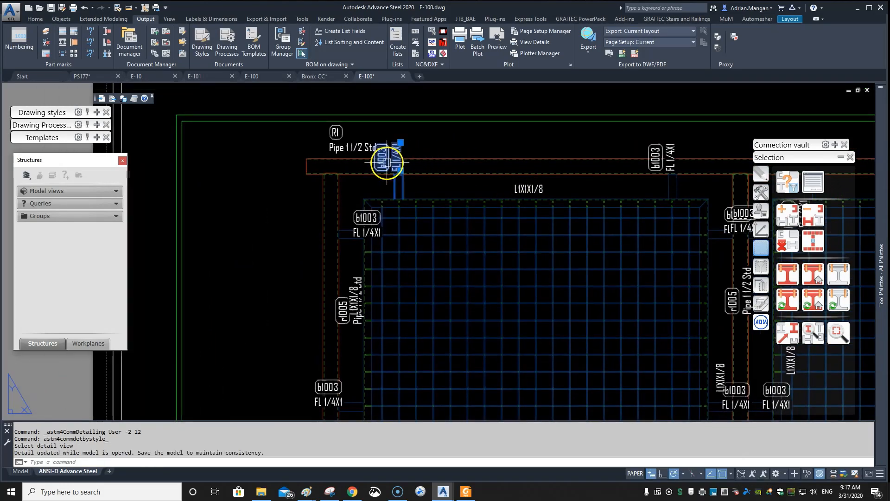
left_click_drag(400, 159, 387, 181)
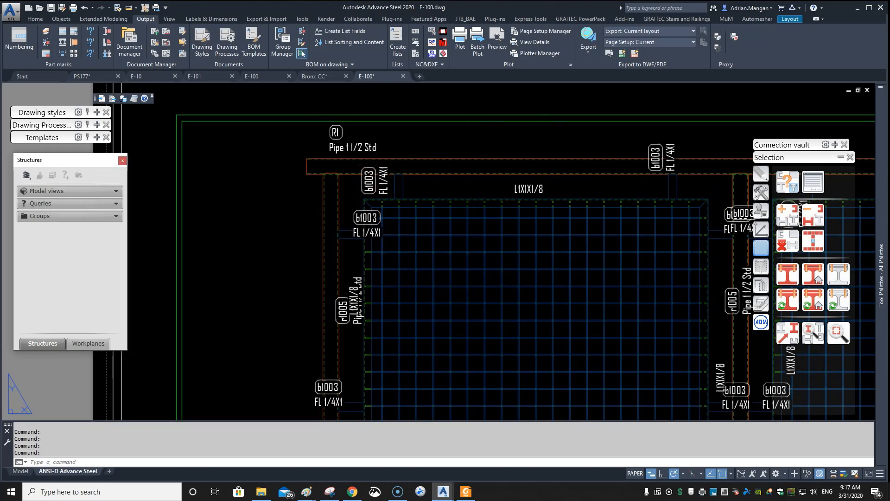
left_click(365, 221)
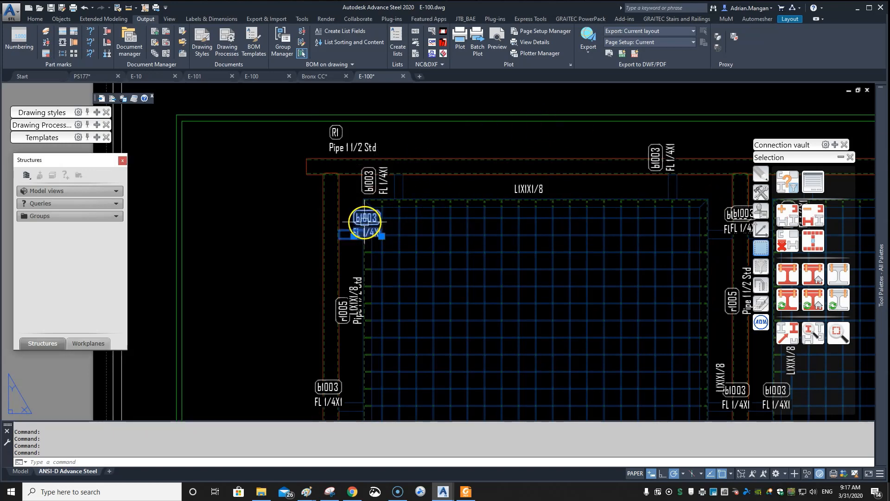
left_click_drag(365, 221, 350, 218)
scroll(357, 215, "up", 4)
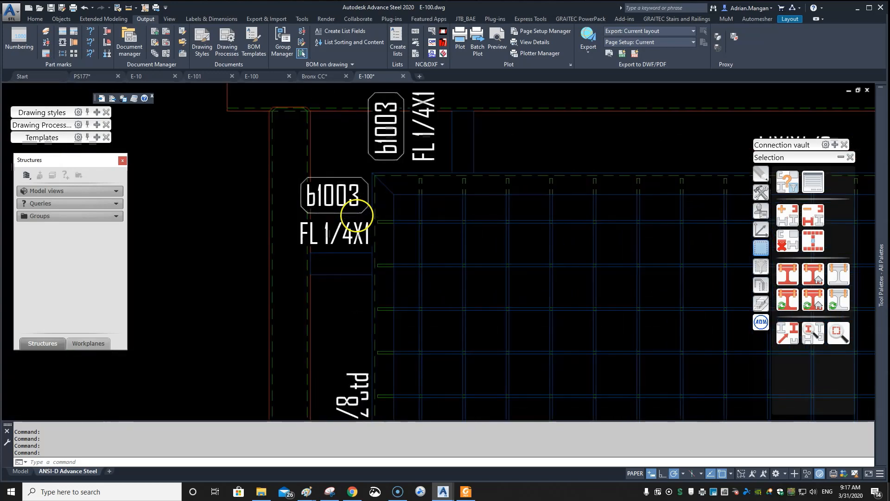
- Separate the overlapping labels beside the first post: r1005 pipe label outside the post, L1X1X1/8 angle label between post and mesh
scroll(357, 216, "down", 4)
left_click(395, 229)
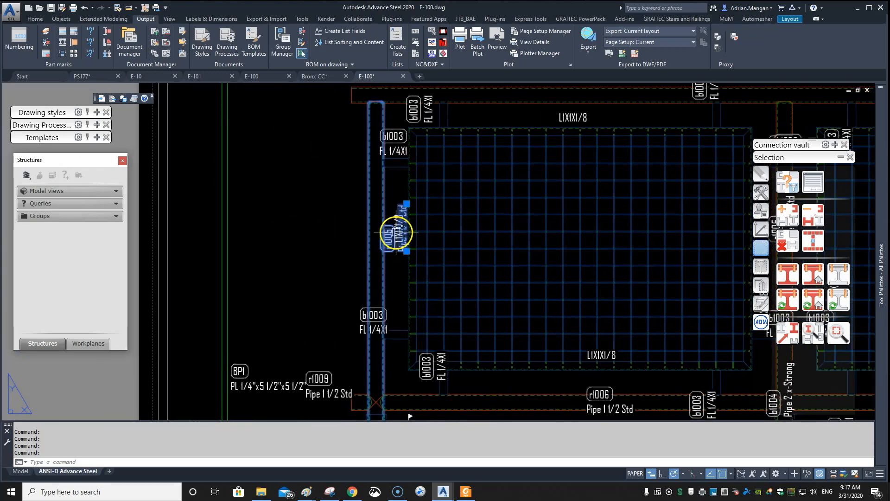
left_click(396, 232)
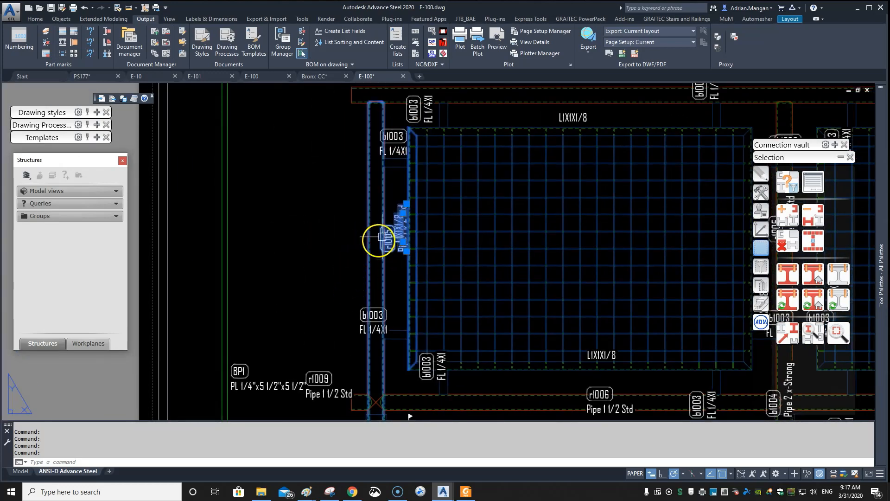
left_click_drag(379, 239, 318, 286)
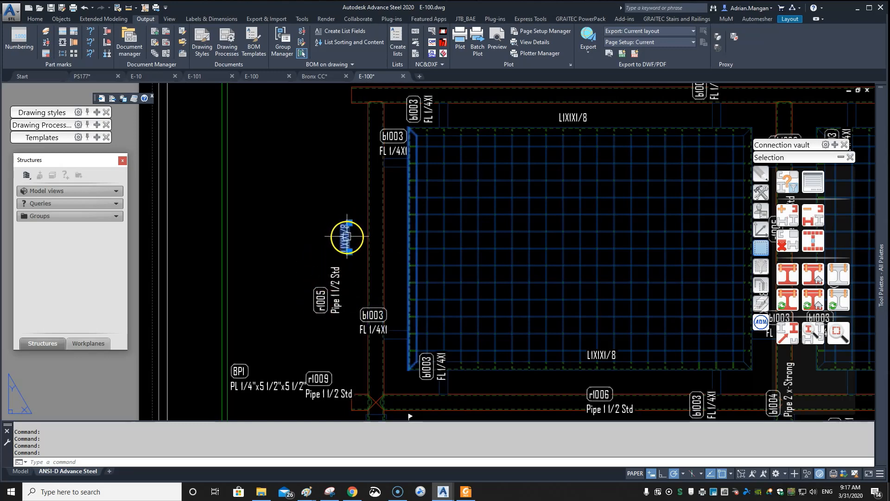
left_click_drag(348, 231, 403, 236)
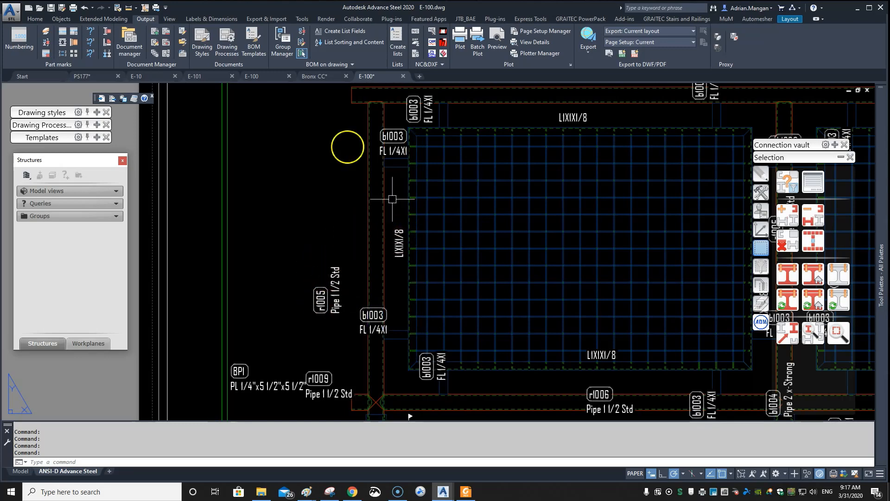
- In the 2 - Detail View - ADM 1/8 presentation rules, move the ADM Angle rule down to sit directly between Beams and Plates
scroll(338, 298, "down", 3)
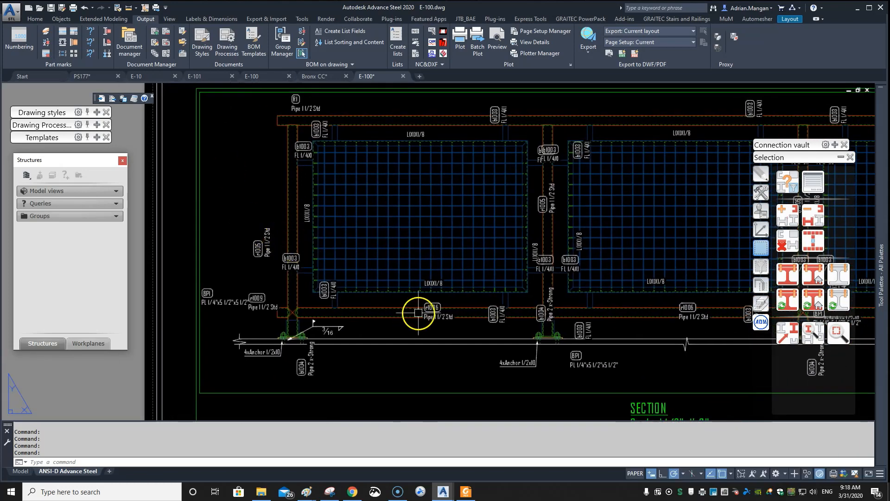
scroll(418, 313, "up", 4)
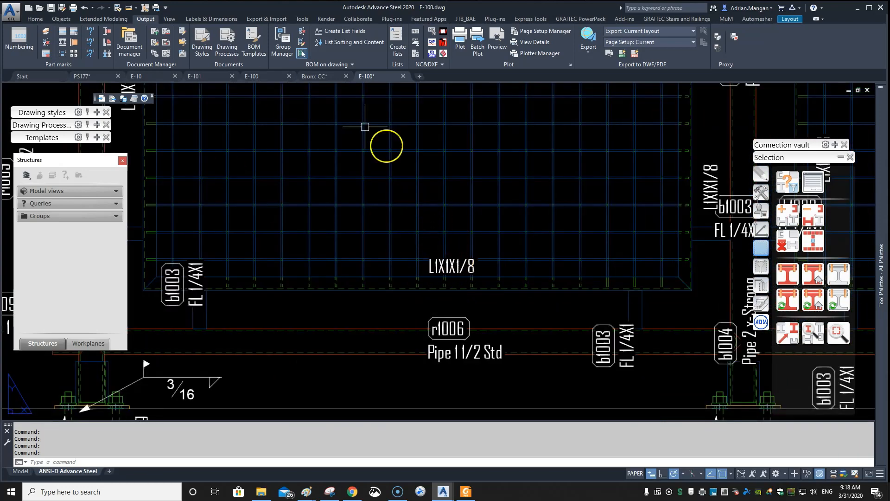
left_click(153, 44)
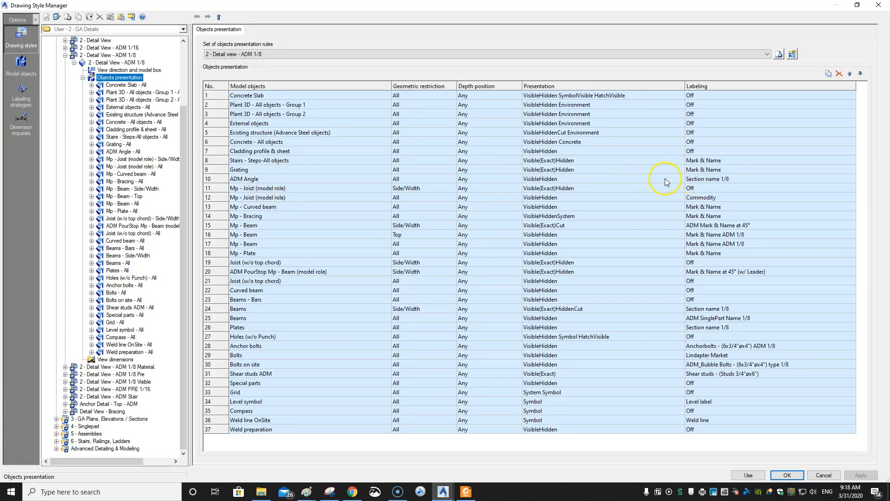
left_click(209, 180)
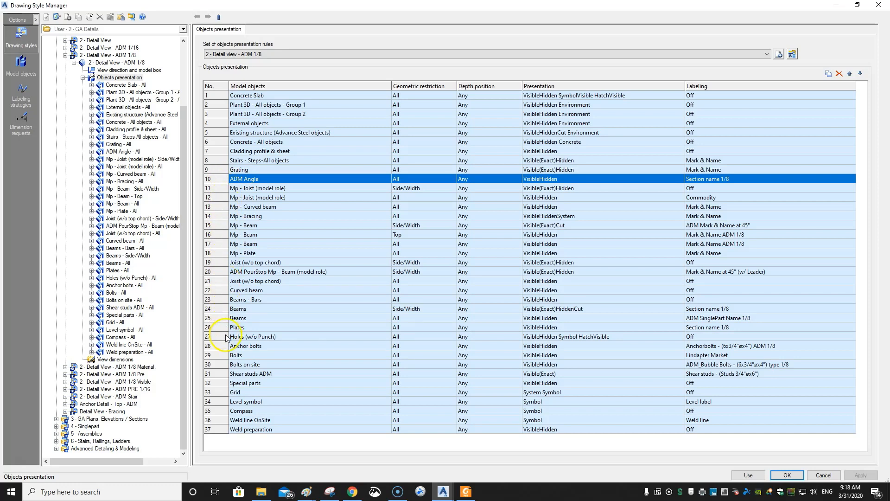
left_click(862, 77)
left_click(861, 77)
left_click(861, 77)
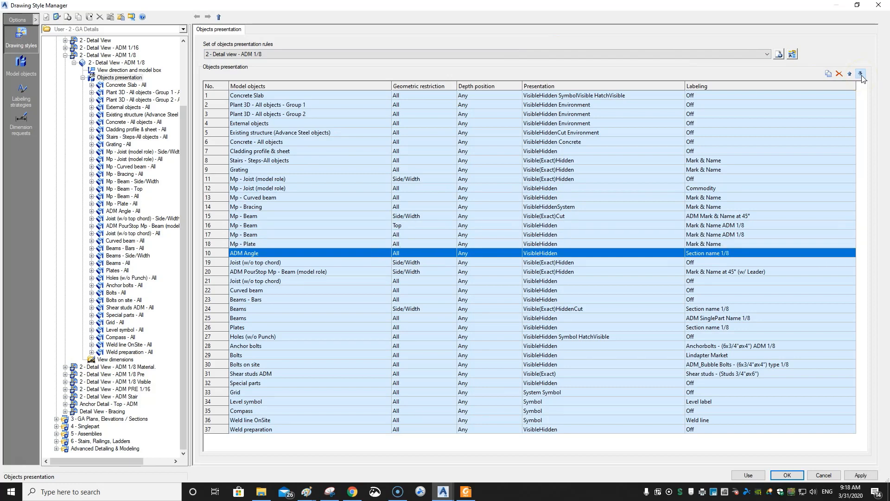
left_click(862, 77)
left_click(860, 74)
left_click(861, 74)
left_click(861, 75)
left_click(861, 75)
left_click(861, 74)
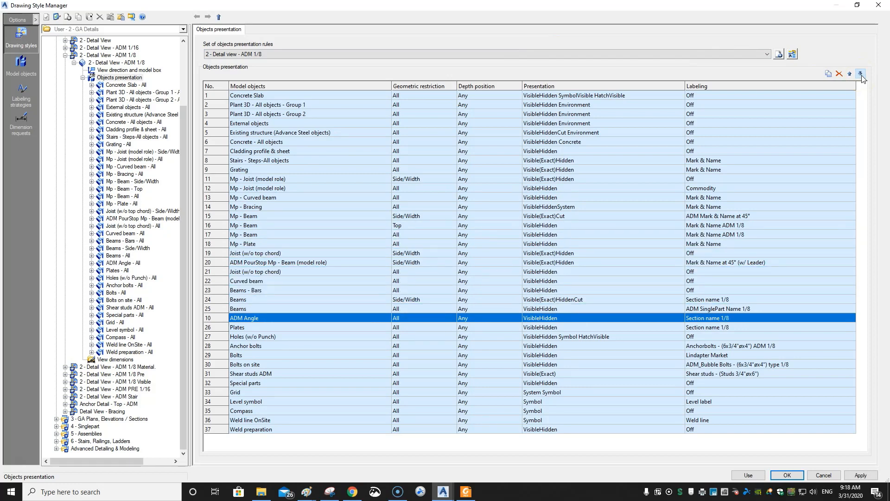
left_click(860, 75)
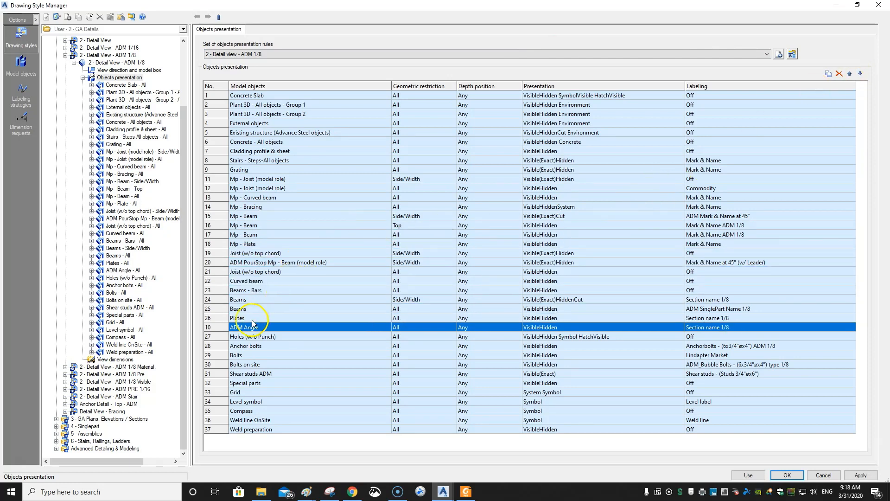
left_click(850, 73)
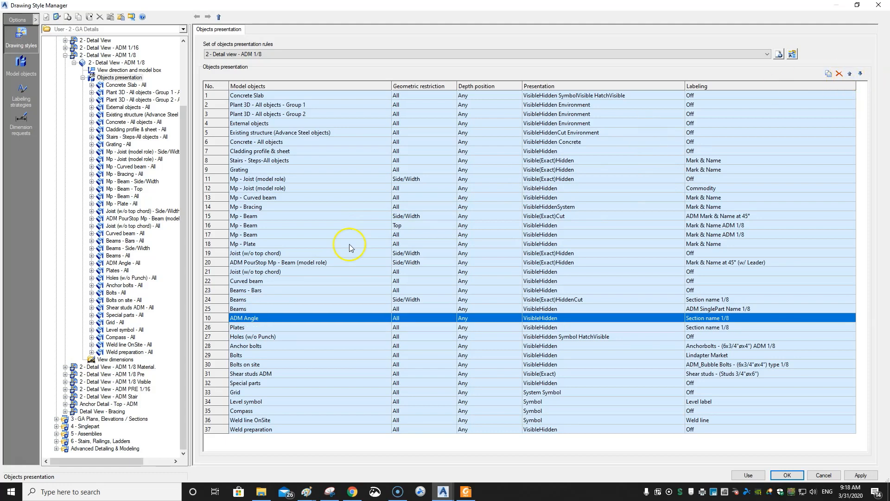
- Compare the model objects and labeling of the two Beams rules with those of the ADM Angle rule
left_click(727, 311)
left_click(630, 308)
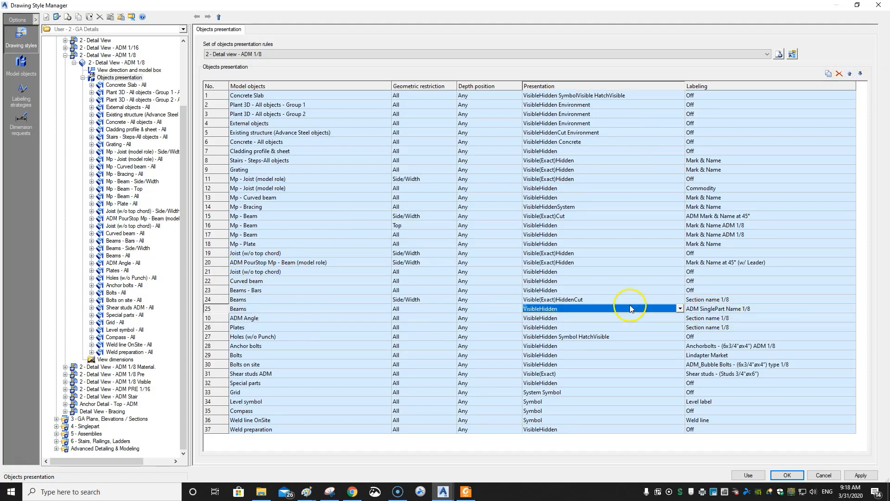
left_click(709, 309)
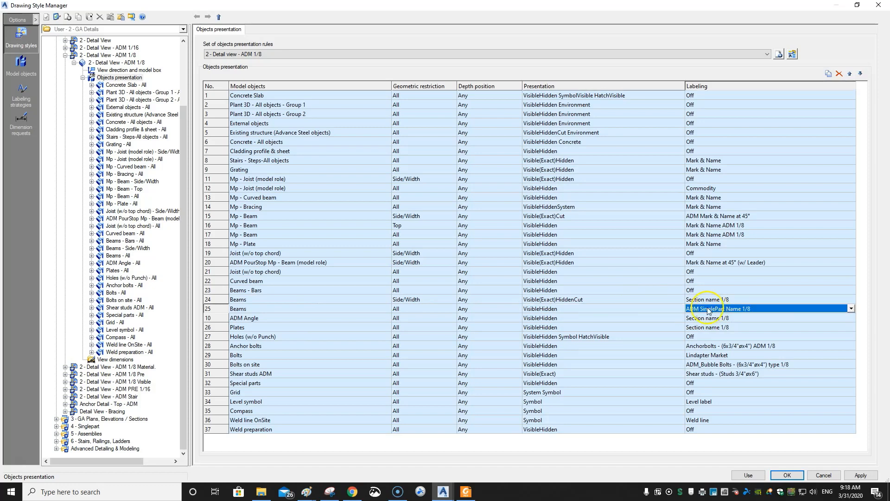
left_click(265, 309)
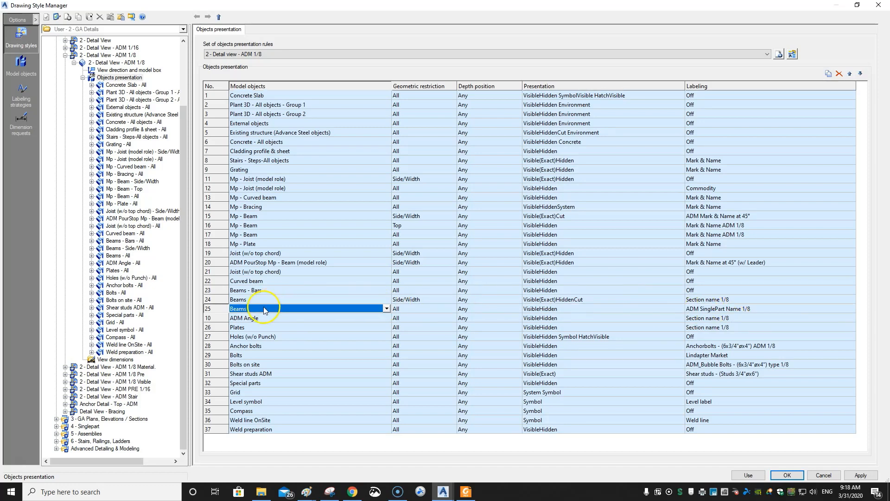
left_click(722, 309)
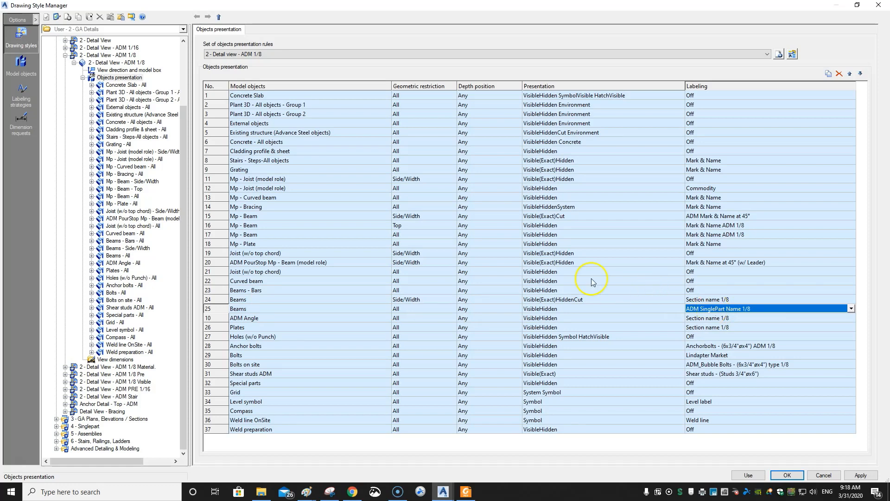
left_click(258, 300)
left_click(250, 309)
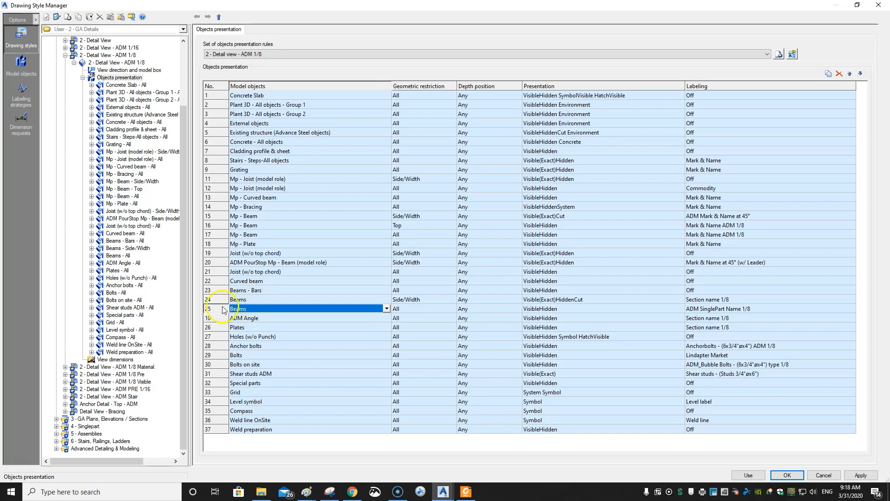
left_click(273, 319)
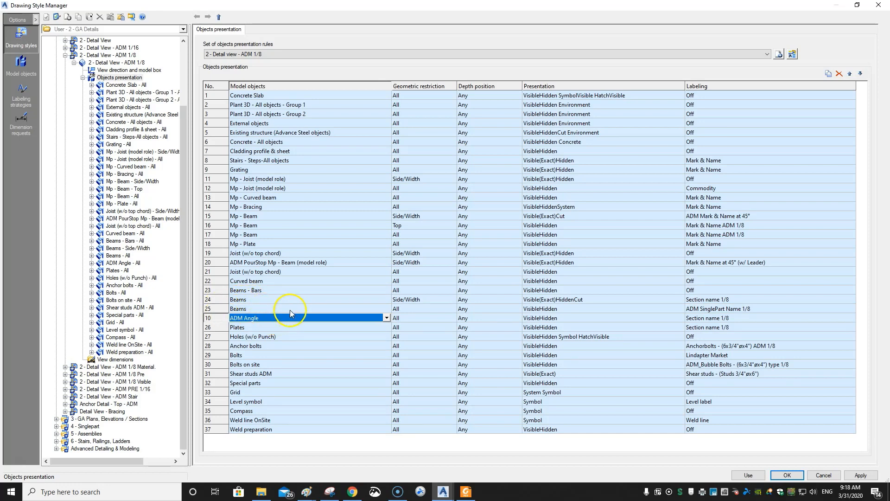
left_click(290, 310)
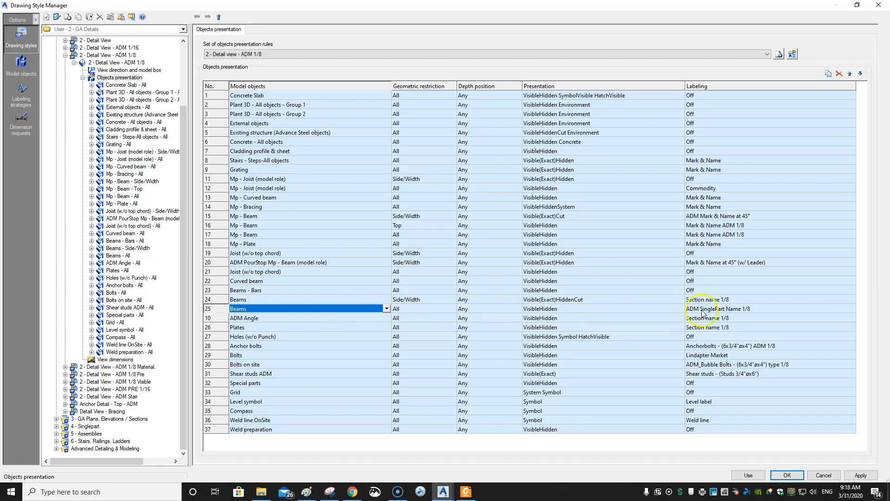
- Update the railing section view with the reordered presentation rules and check the angle labels around the first mesh panel
left_click(742, 475)
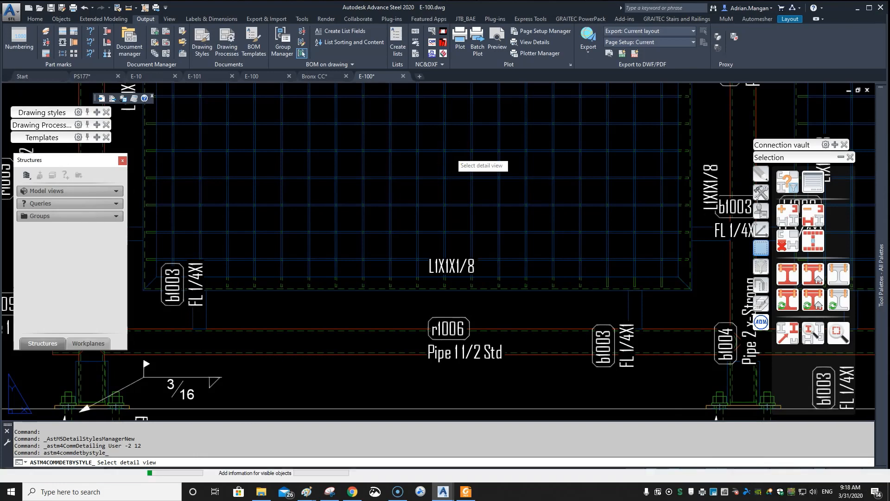
left_click(451, 227)
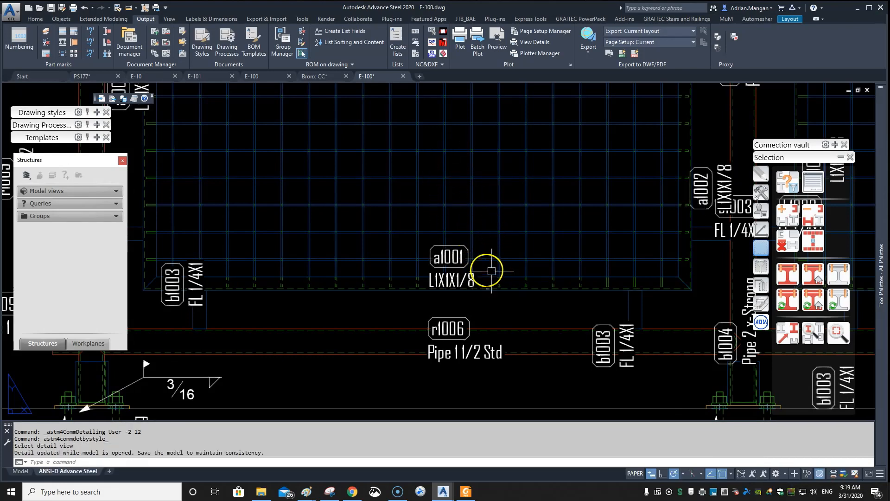
scroll(510, 267, "down", 2)
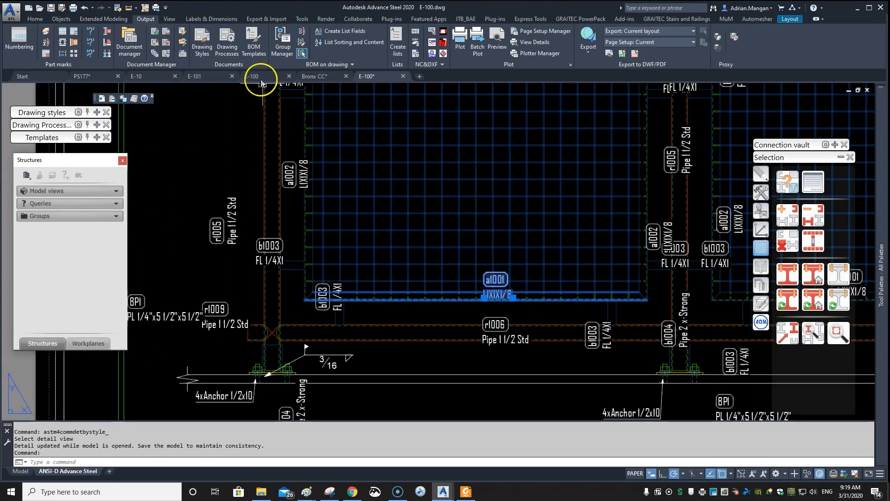
- Move the ADM Angle rule above both Beams rules, apply the change and update the railing section view with it
left_click(153, 43)
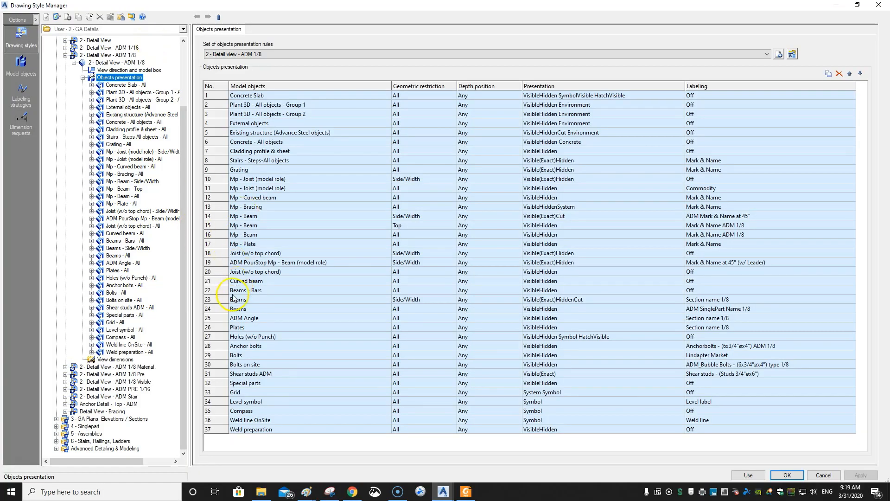
left_click(239, 318)
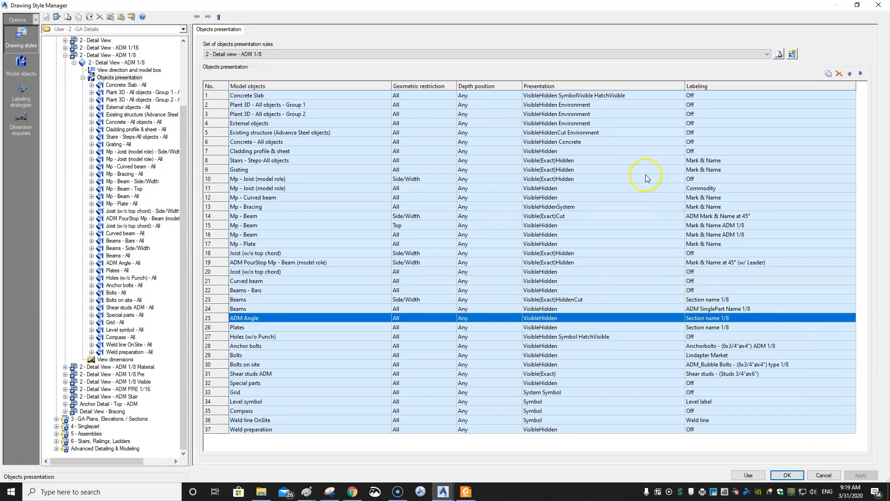
left_click(849, 75)
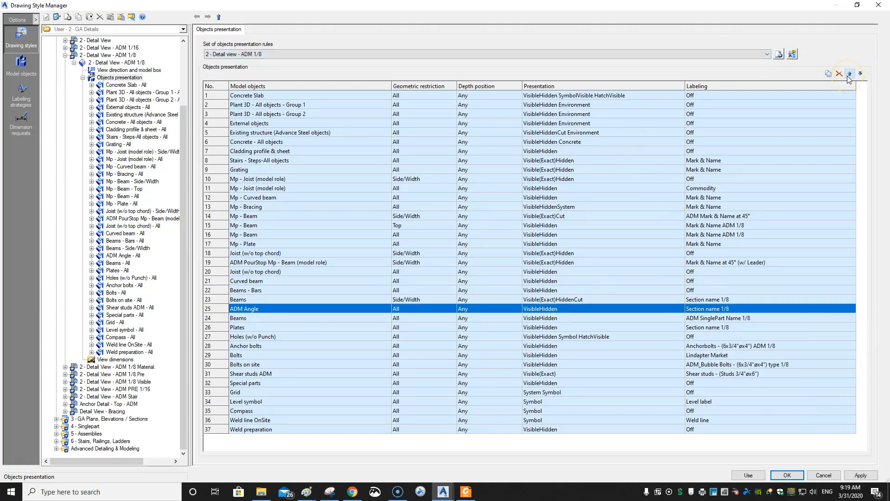
left_click(849, 75)
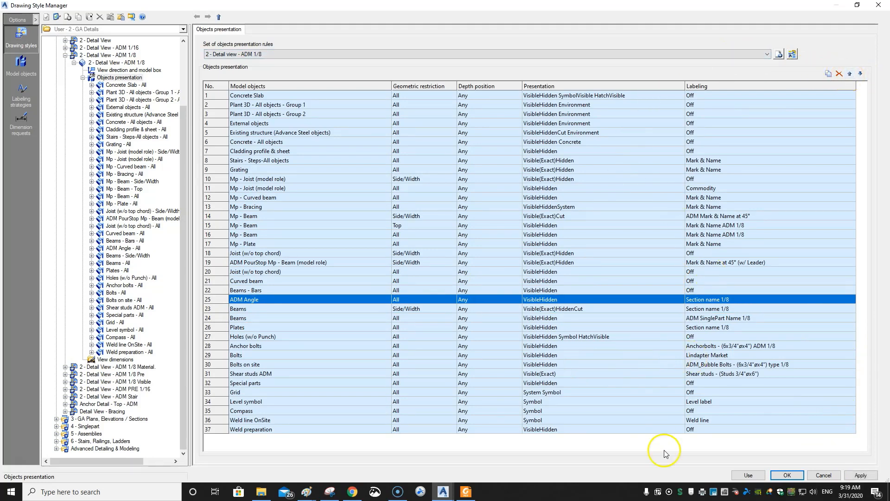
left_click(861, 475)
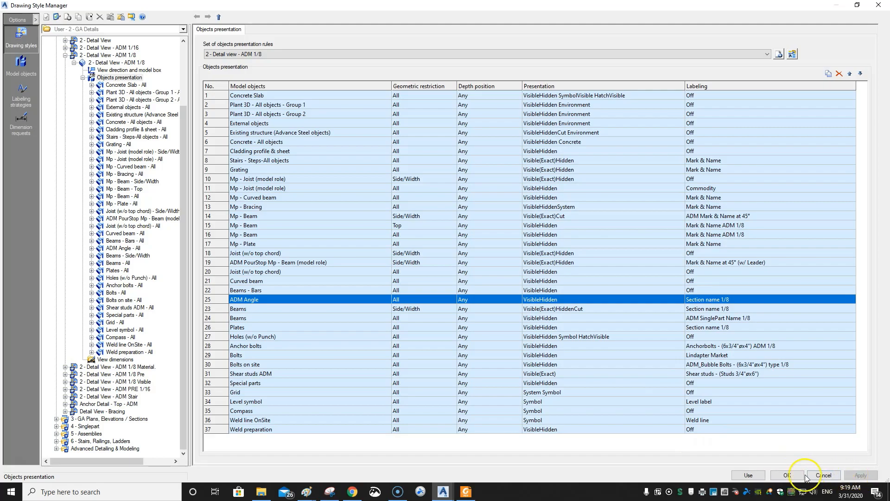
left_click(749, 475)
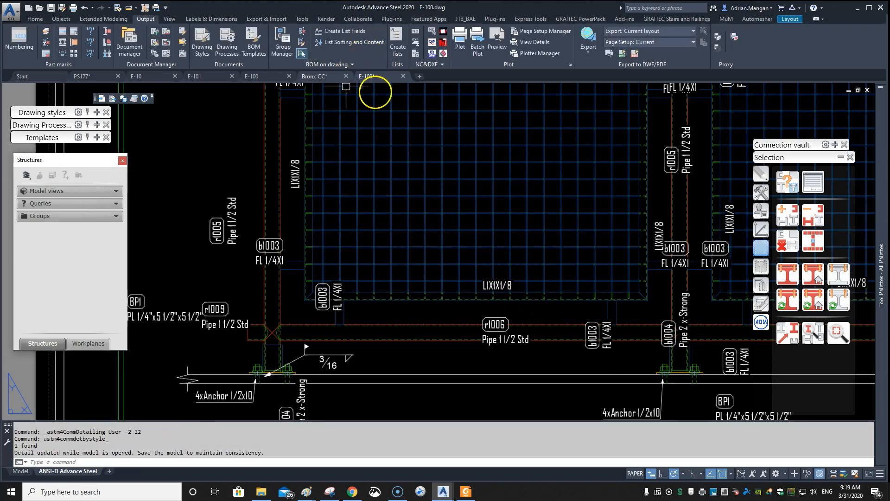
key("Escape")
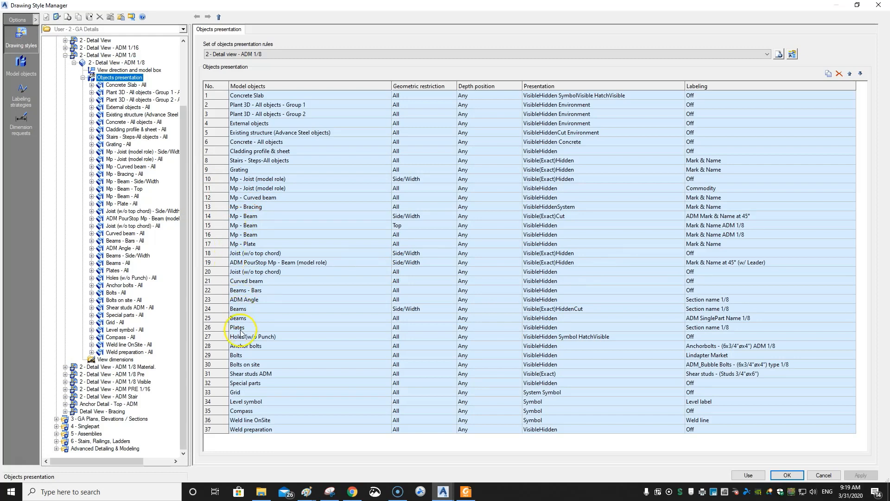
- Move the ADM Angle rule below both Beams rules, directly above Plates, apply the change and update the railing section view with it
left_click(225, 301)
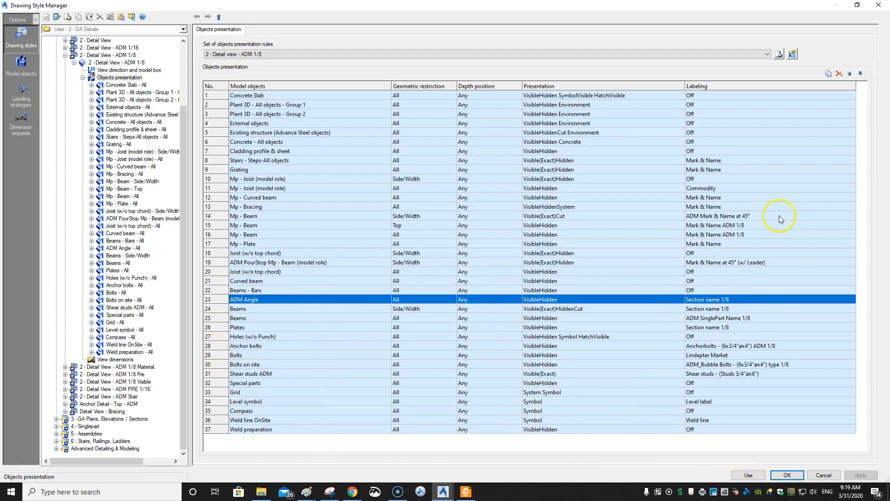
left_click(861, 72)
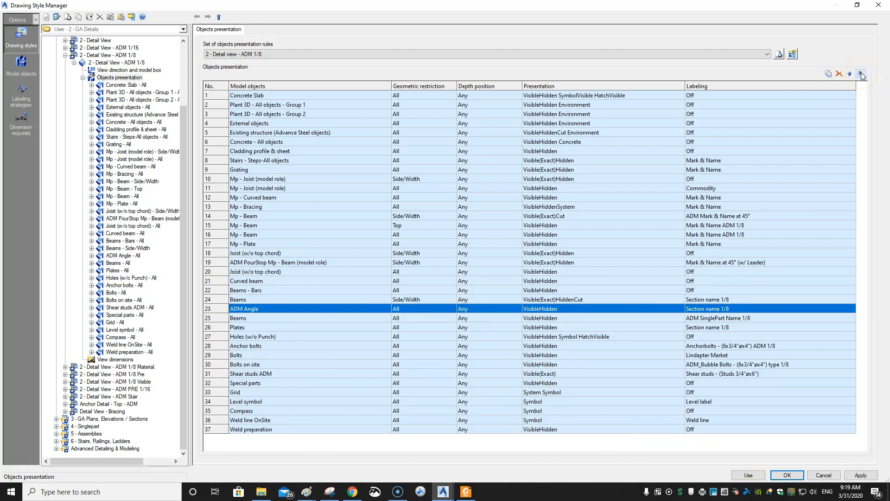
left_click(860, 72)
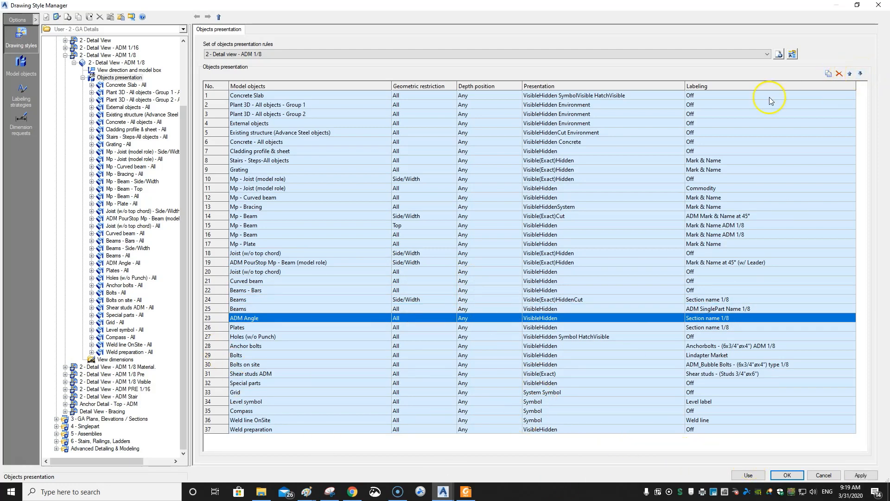
left_click(854, 477)
left_click(743, 477)
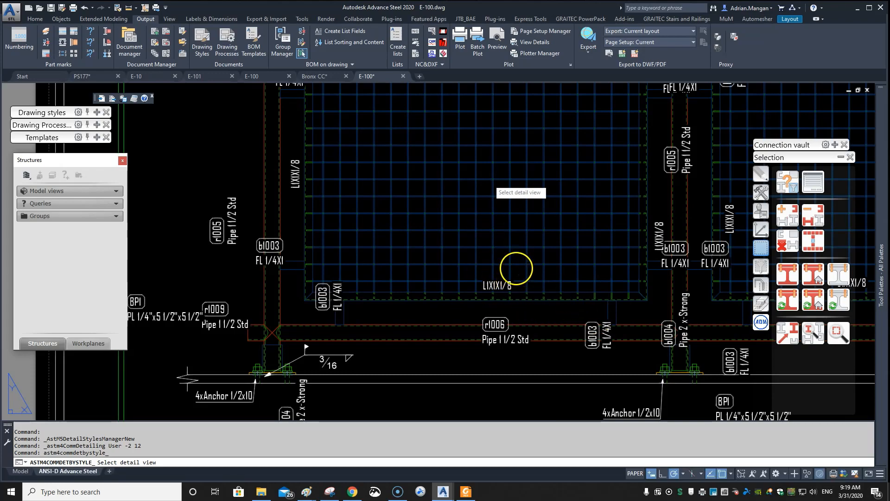
scroll(351, 267, "down", 2)
middle_click_drag(359, 231, 339, 326)
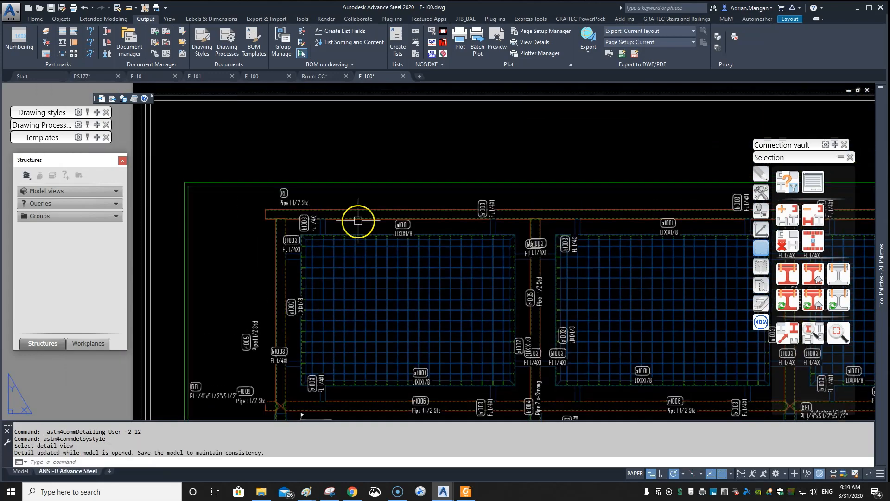
- Shift the a1001 L1X1X1/8 label sideways along the first mesh panel's top angle, closer to the first post
scroll(408, 223, "up", 5)
left_click(408, 223)
scroll(438, 229, "down", 2)
left_click_drag(446, 232, 357, 223)
scroll(390, 224, "down", 2)
middle_click_drag(390, 224, 507, 208)
scroll(473, 204, "up", 2)
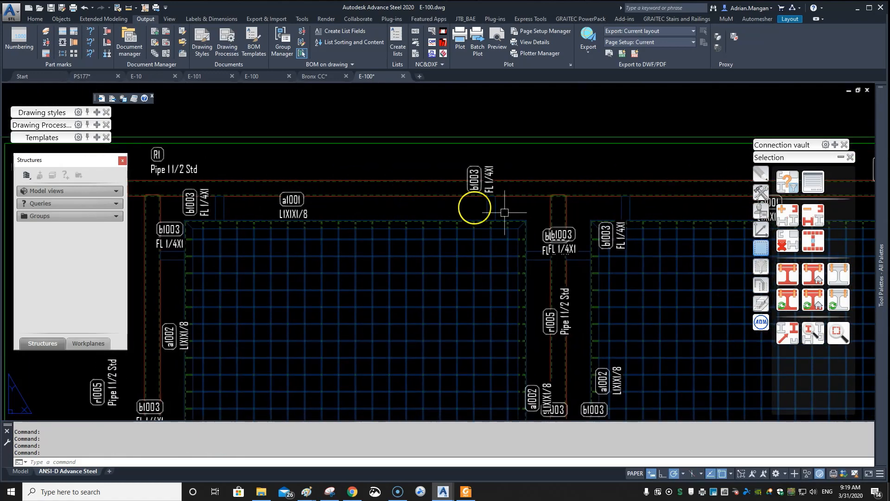
- Move the upright b1003 FL 1/4X1 label near the first panel's far upper corner down below the top rail, beside its flat bar
scroll(483, 185, "up", 2)
left_click(485, 177)
left_click_drag(485, 177, 468, 211)
scroll(473, 176, "down", 5)
scroll(523, 201, "up", 5)
left_click(523, 202)
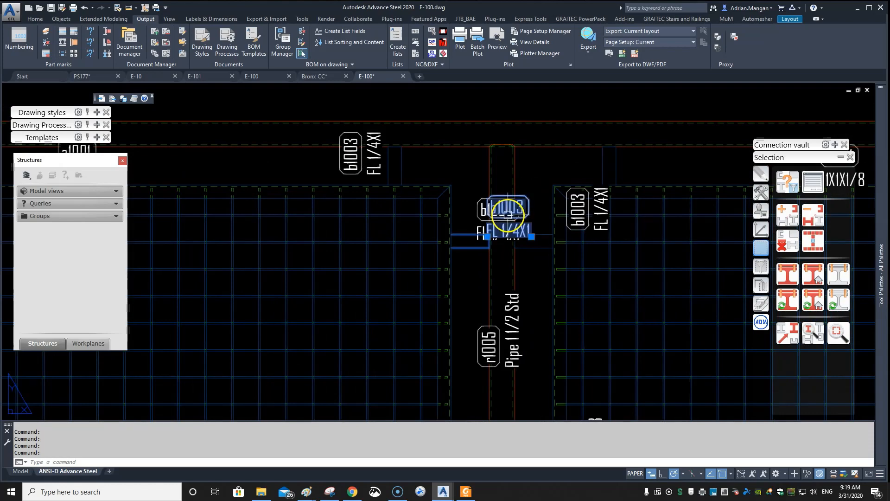
key("Escape")
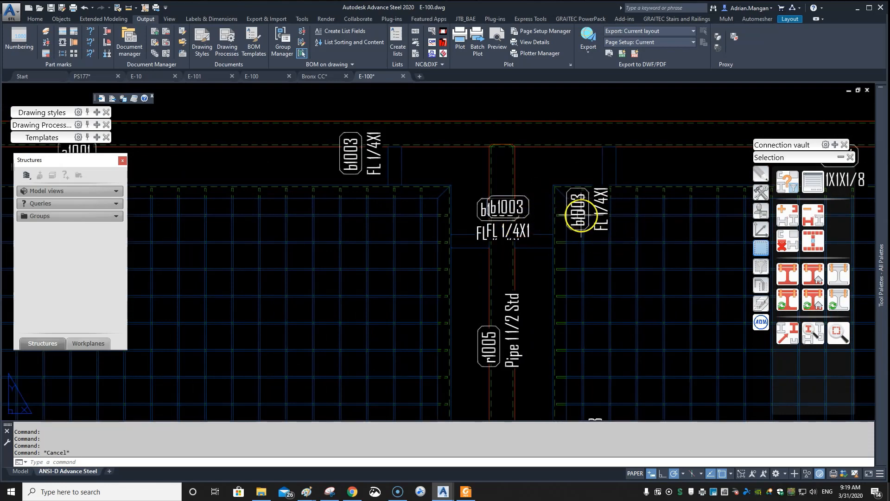
- Check the top rail's R1 pipe label, and examine the settings of the Mp - Beam rule with Top restriction in the drawing style
scroll(578, 214, "down", 3)
scroll(327, 142, "up", 4)
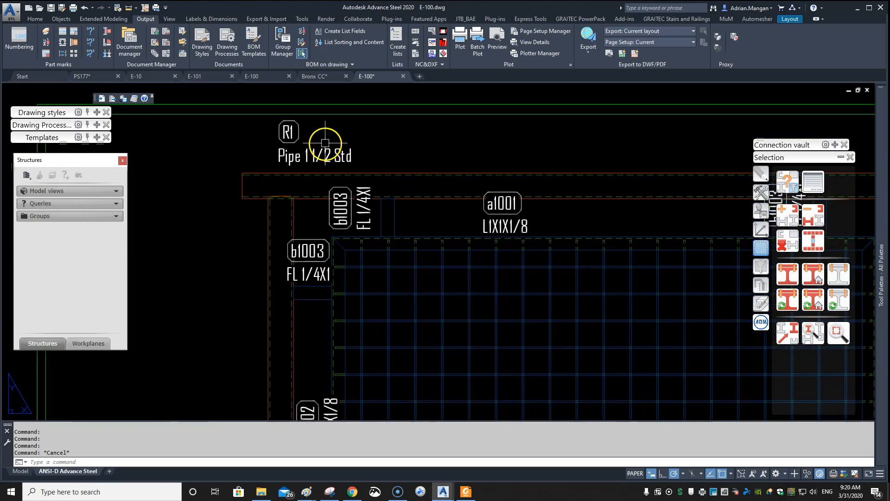
left_click(320, 153)
key("Escape")
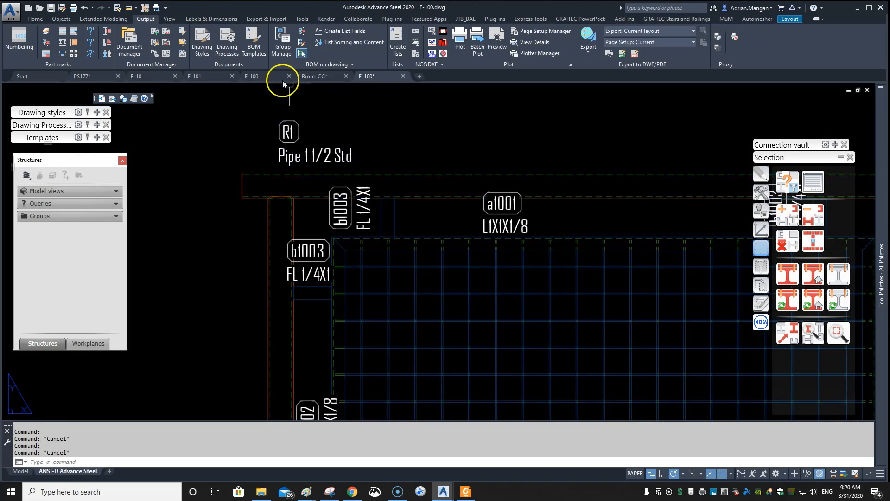
left_click(152, 43)
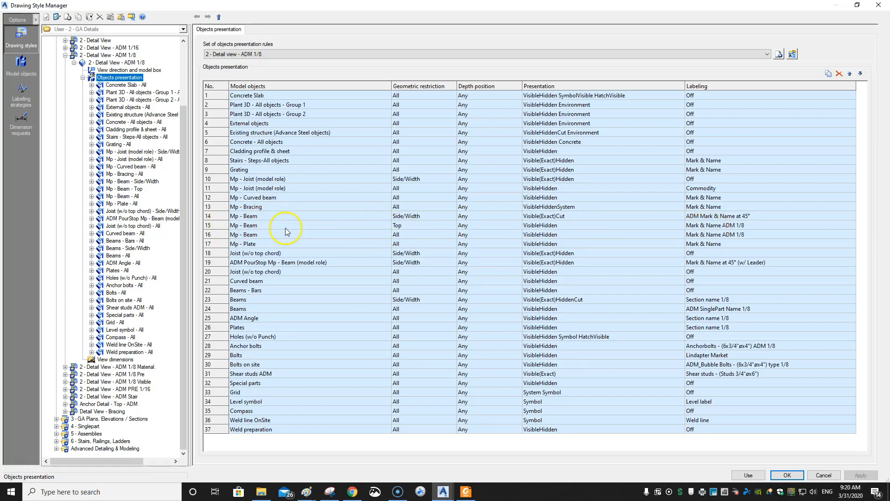
double_click(225, 226)
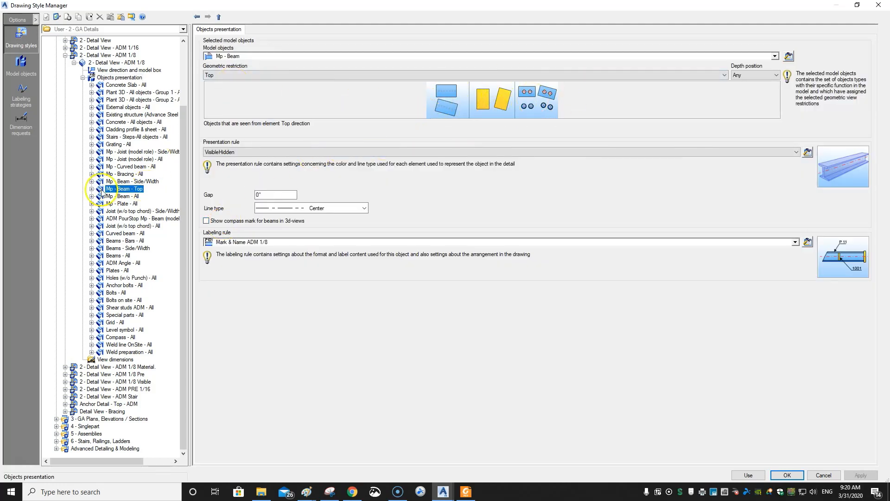
left_click(115, 78)
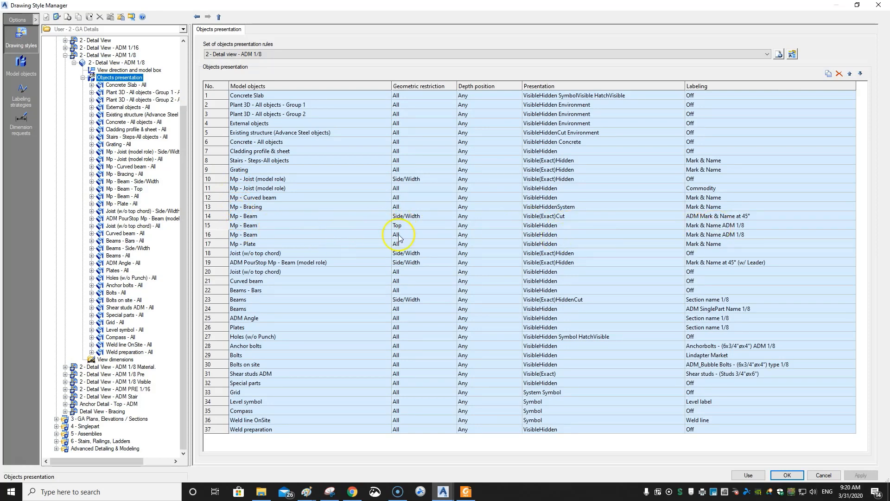
- Set the Mp - Beam Top rule's labeling to Mark & Name Leader ADM 1/8, apply it and update the railing section view
left_click(735, 226)
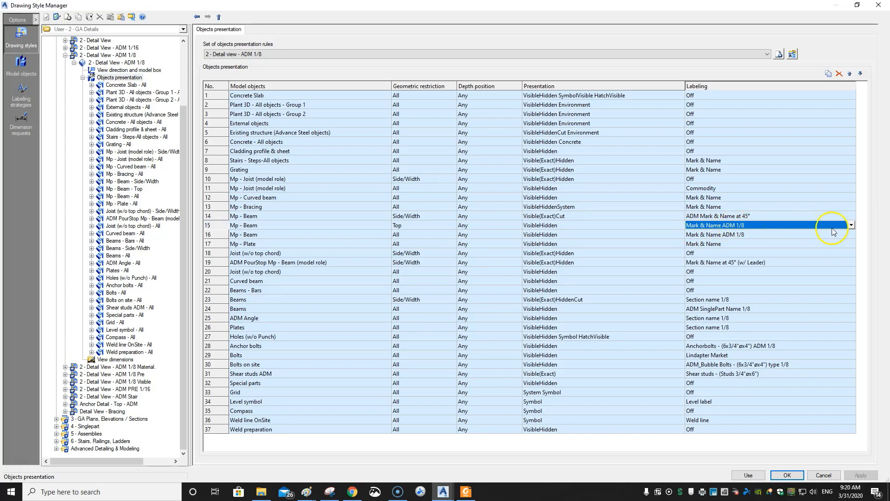
left_click(852, 226)
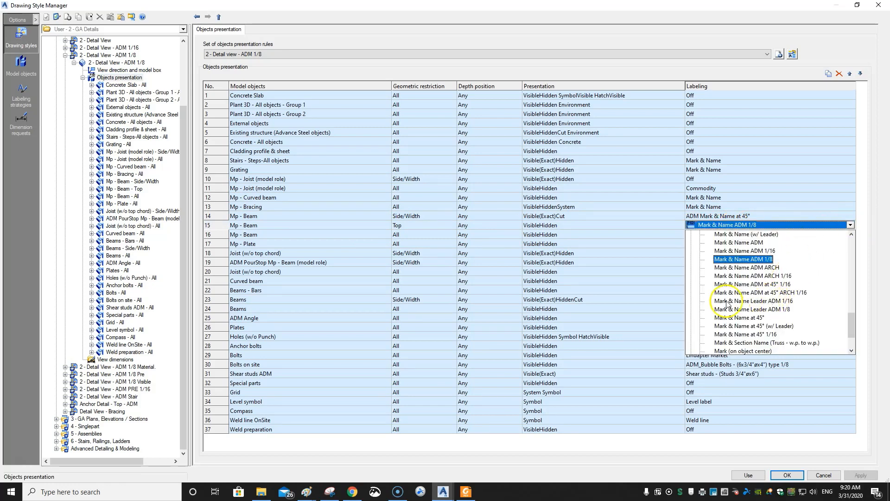
left_click(744, 309)
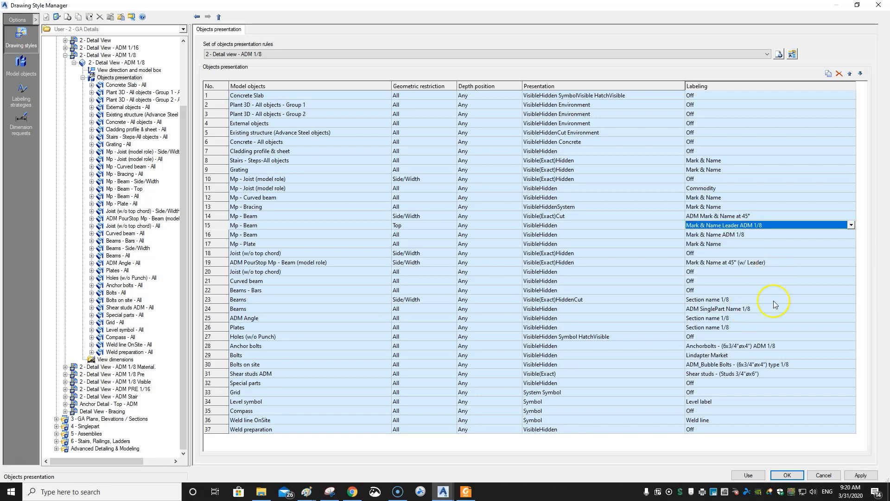
left_click(859, 475)
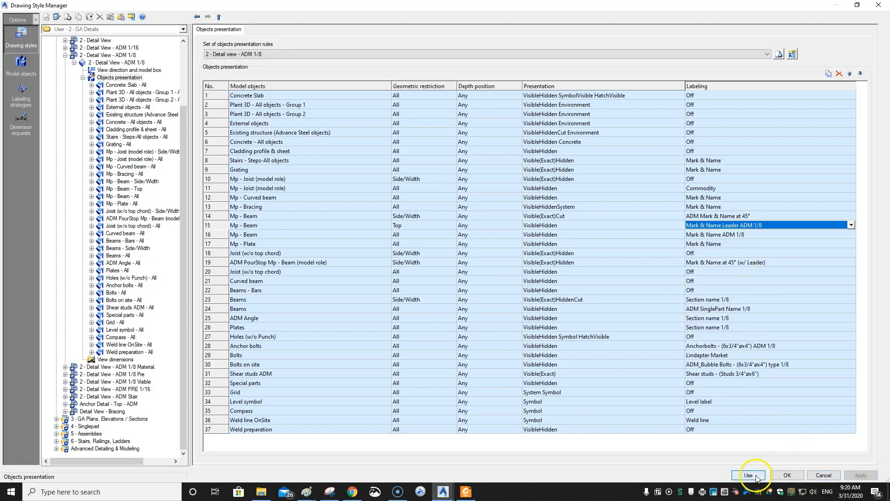
left_click(756, 476)
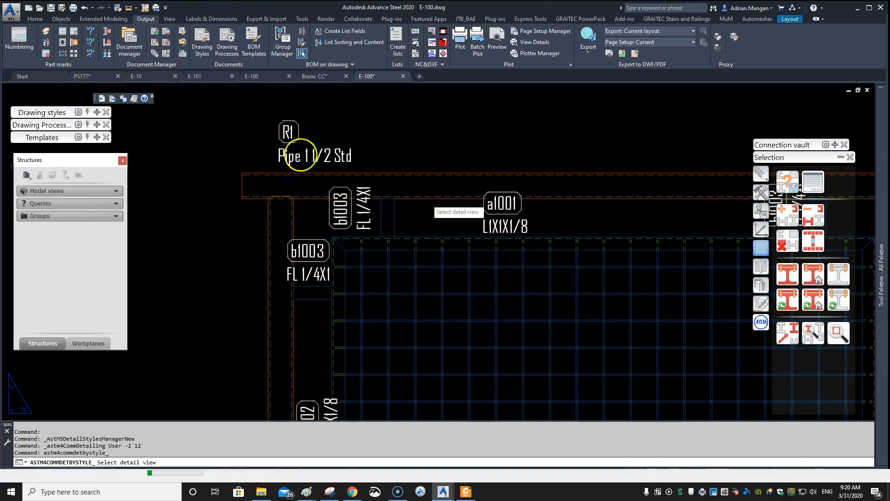
left_click(239, 91)
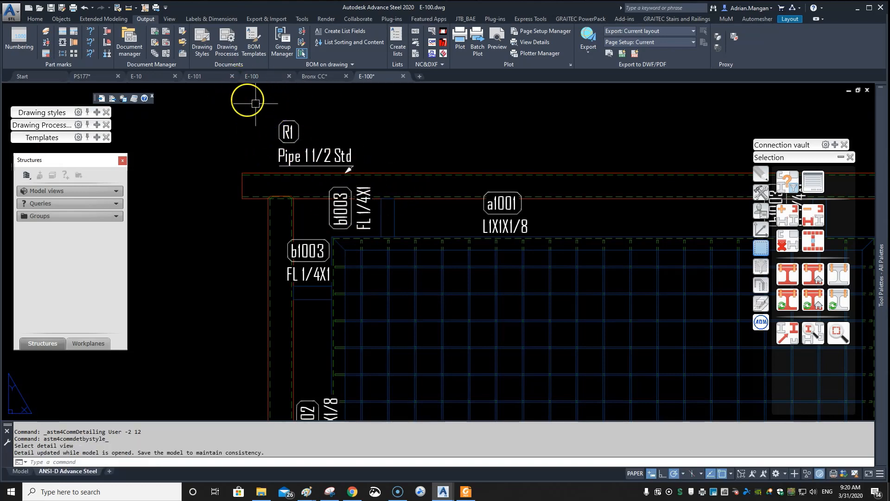
- Move the R1 Pipe 1 1/2 Std label diagonally up and away from the top rail, keeping its leader on the rail
left_click(318, 156)
left_click(278, 161)
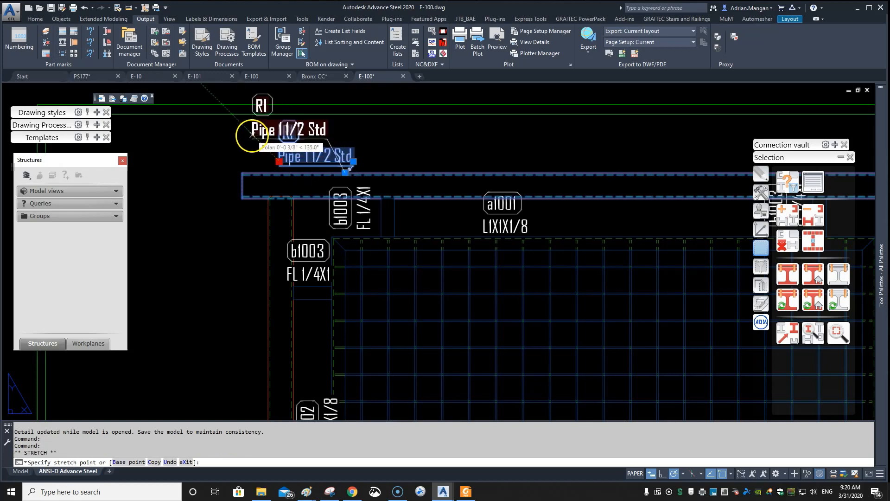
left_click(252, 135)
key("Escape")
- Nudge the first post's BP1 base plate label outward, clear of the neighboring r1009 pipe label
scroll(396, 172, "down", 5)
scroll(416, 223, "up", 5)
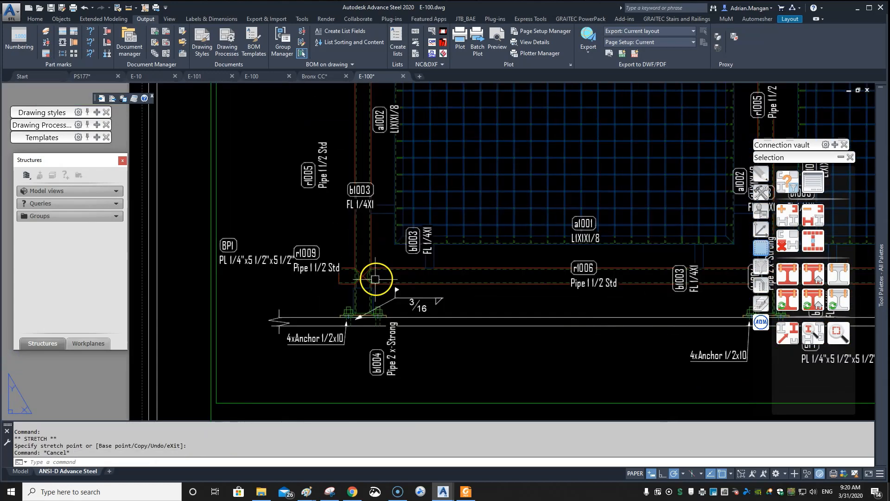
left_click(287, 261)
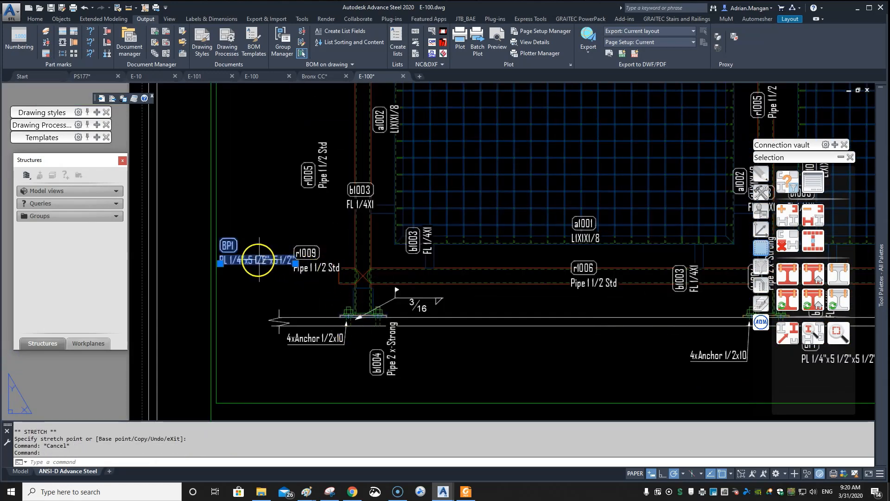
left_click_drag(241, 259, 234, 256)
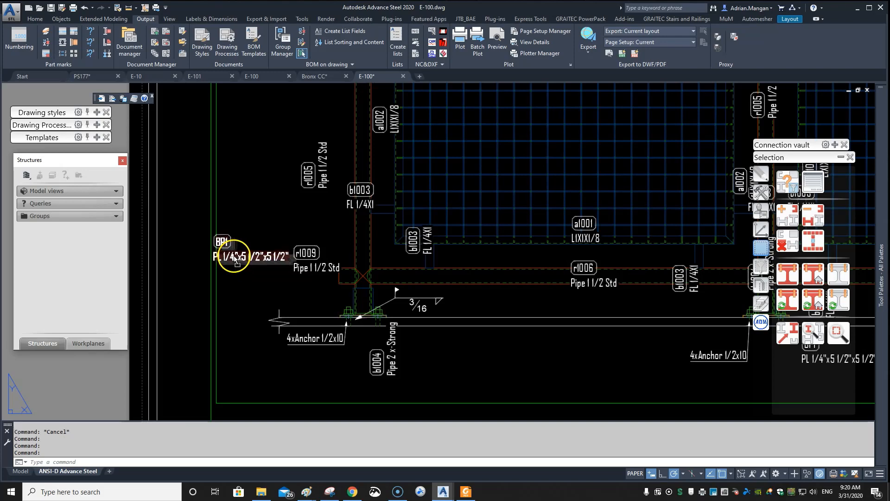
left_click(273, 259)
key("Escape")
scroll(411, 228, "down", 3)
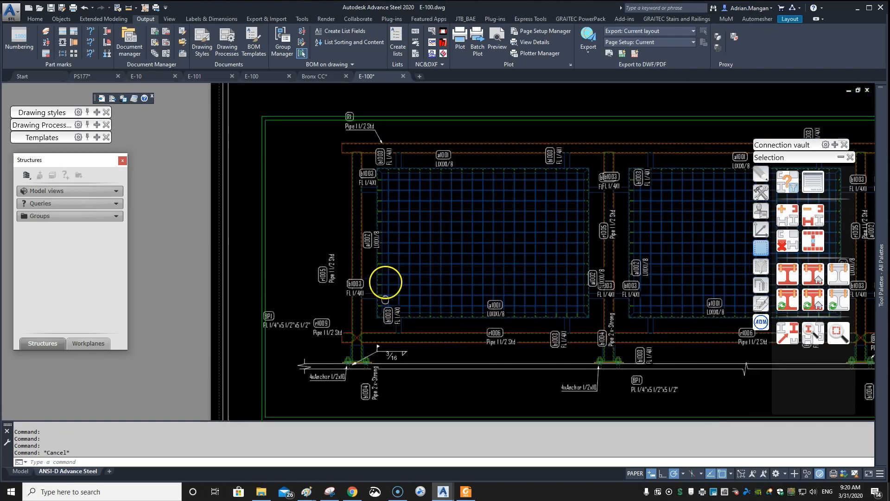
- Set the labeling of the Mp - Beam rule with Top restriction back to Mark & Name ADM 1/8
left_click(156, 36)
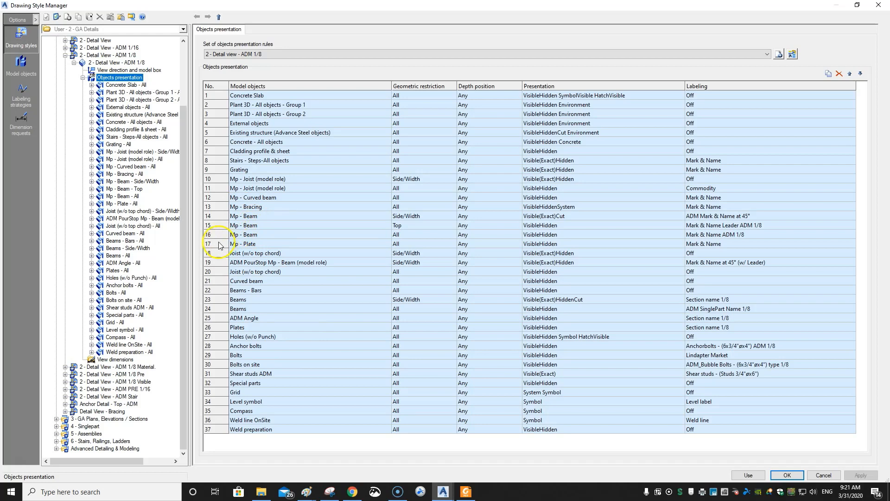
left_click(806, 226)
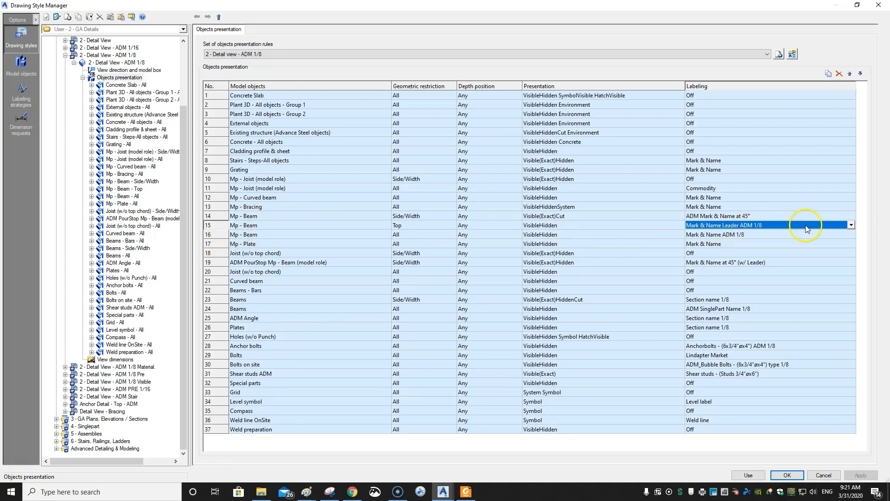
left_click(851, 226)
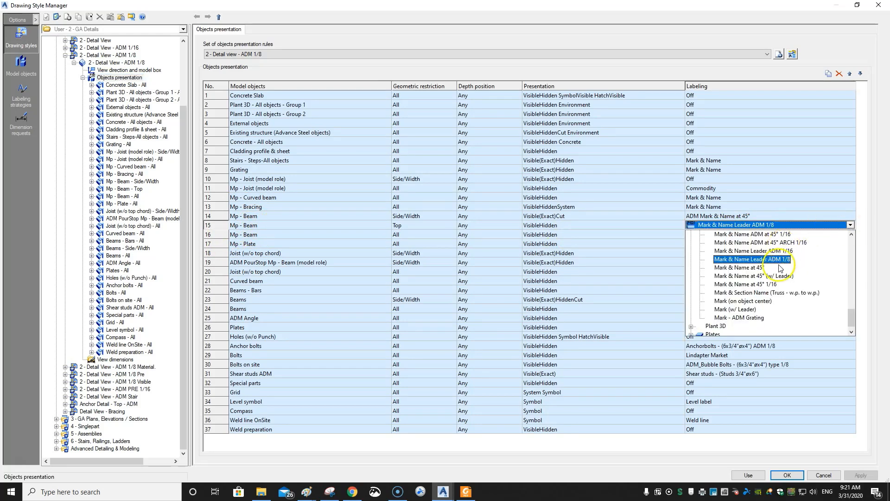
scroll(766, 269, "up", 2)
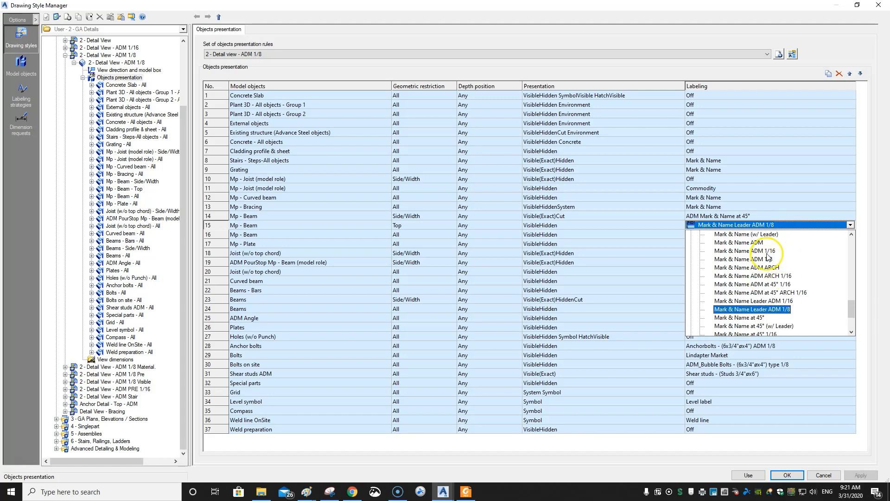
left_click(754, 259)
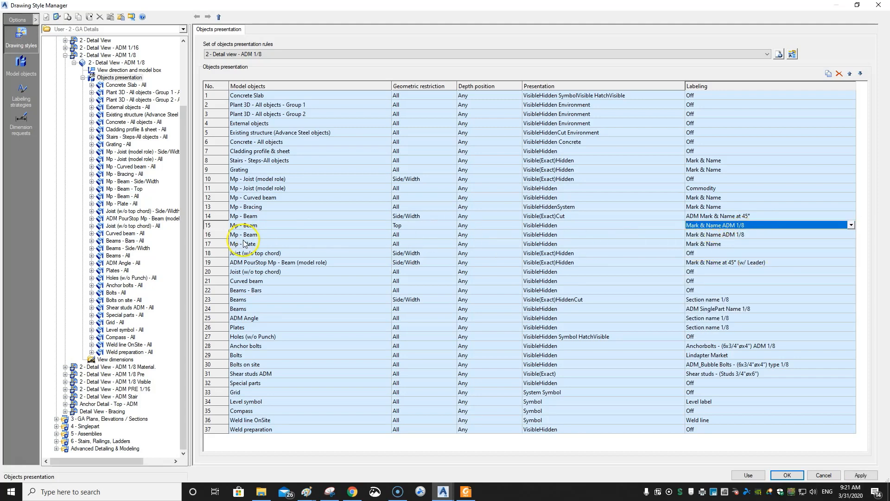
- Set the Mp - Plate rule's labeling to Mark & Name Leader ADM 1/8 and update the railing section view with it
left_click(794, 254)
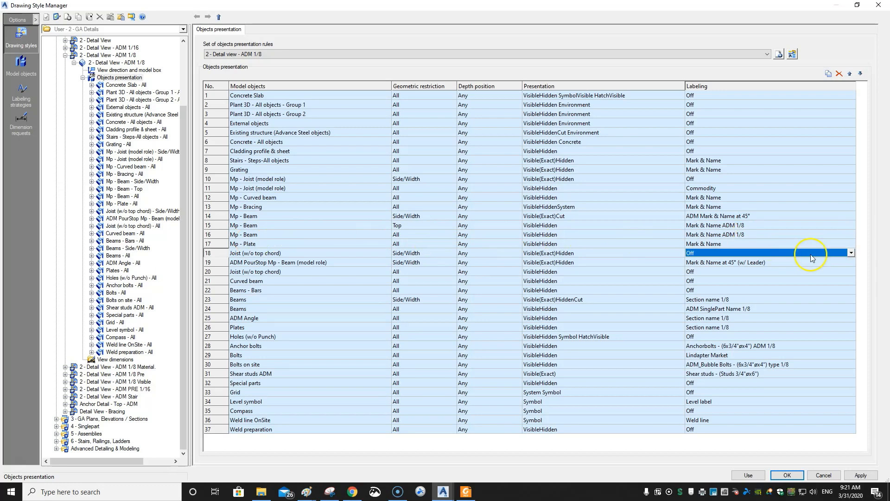
left_click(774, 243)
left_click(850, 243)
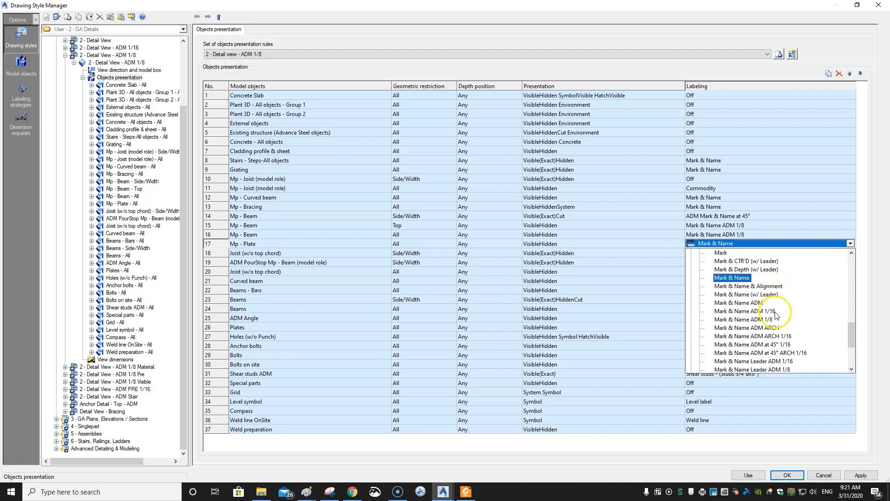
scroll(761, 320, "down", 3)
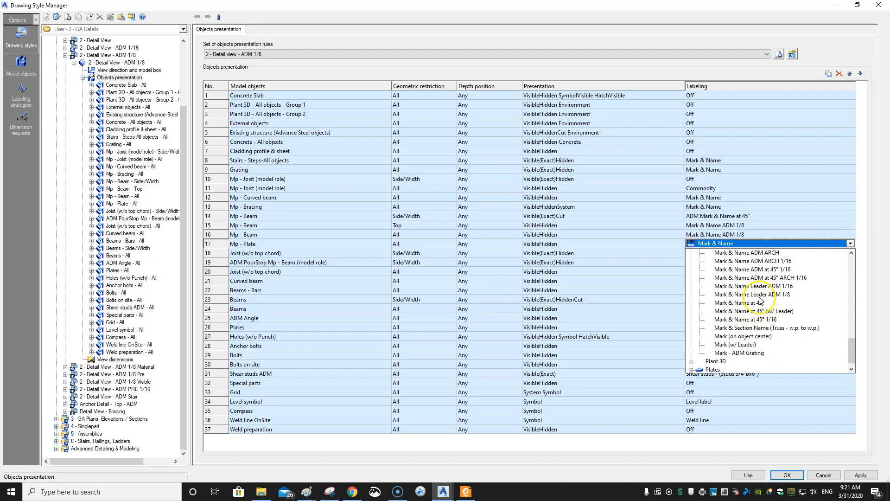
left_click(761, 294)
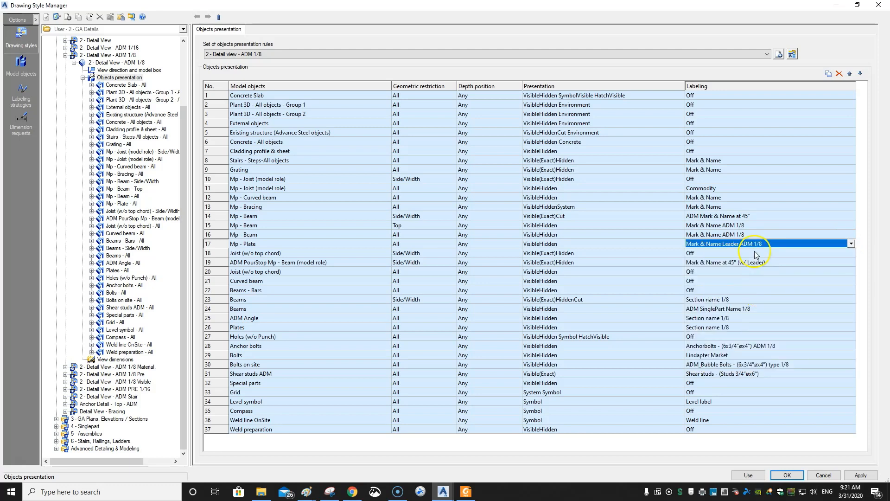
left_click(853, 475)
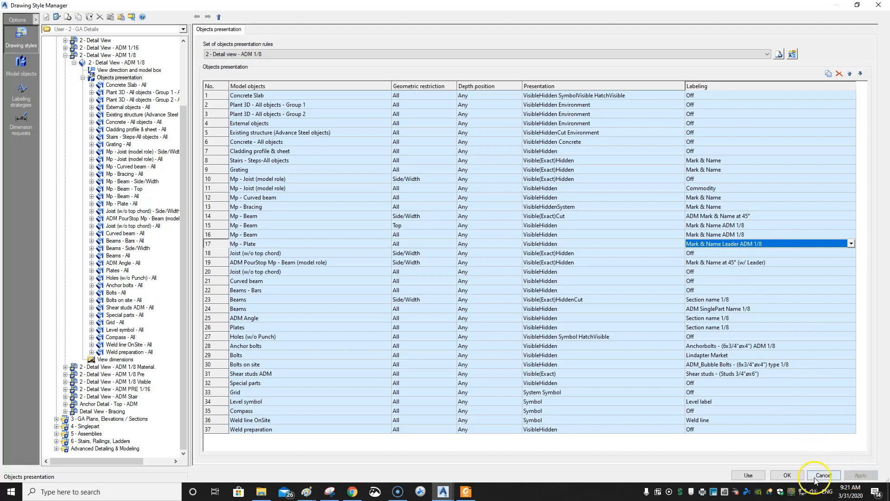
left_click(755, 476)
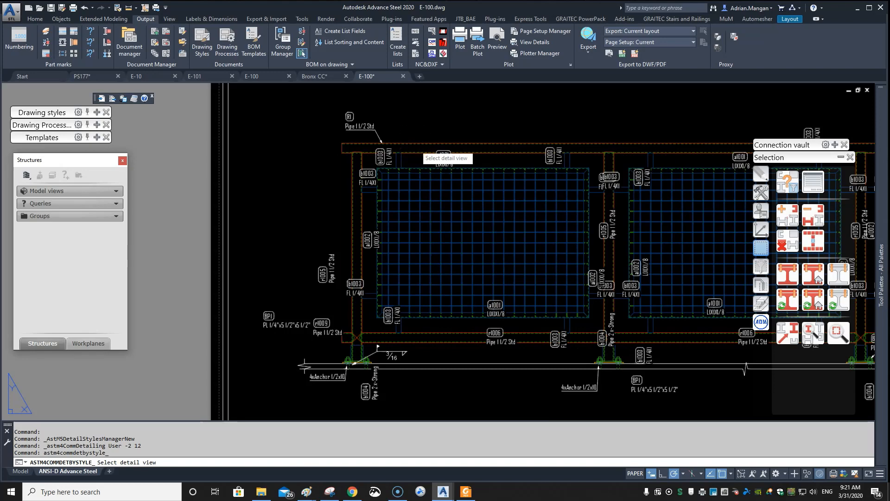
left_click(413, 139)
- Move the R1 Pipe 1 1/2 Std label slightly down, closer to the top rail
left_click(353, 127)
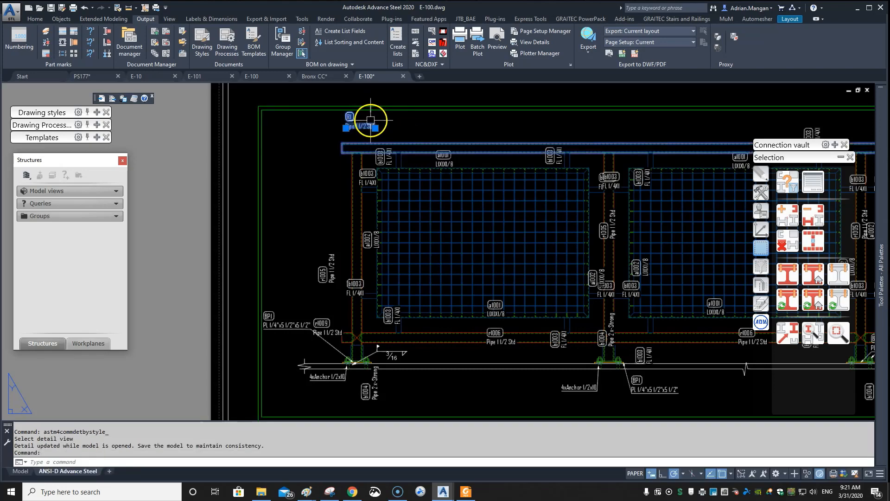
left_click_drag(353, 127, 358, 135)
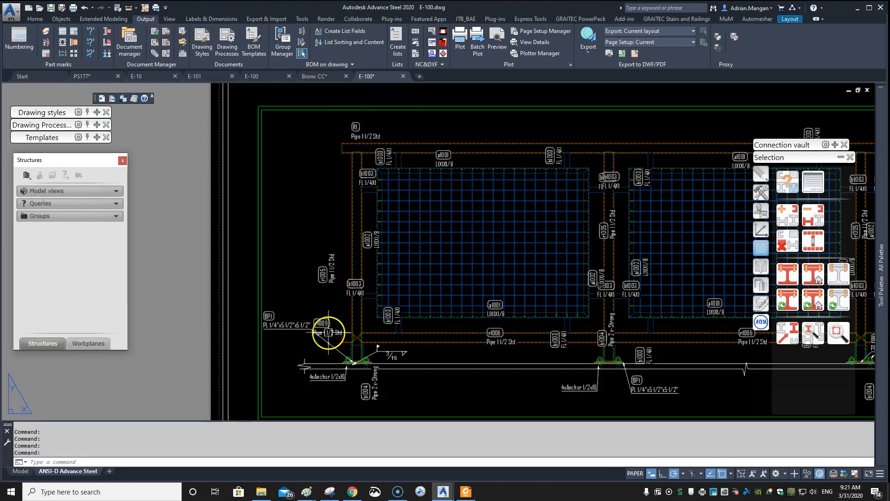
- Check the BP1 base plate labels and their leaders at the first and second posts
left_click(293, 330)
middle_click_drag(619, 374, 564, 351)
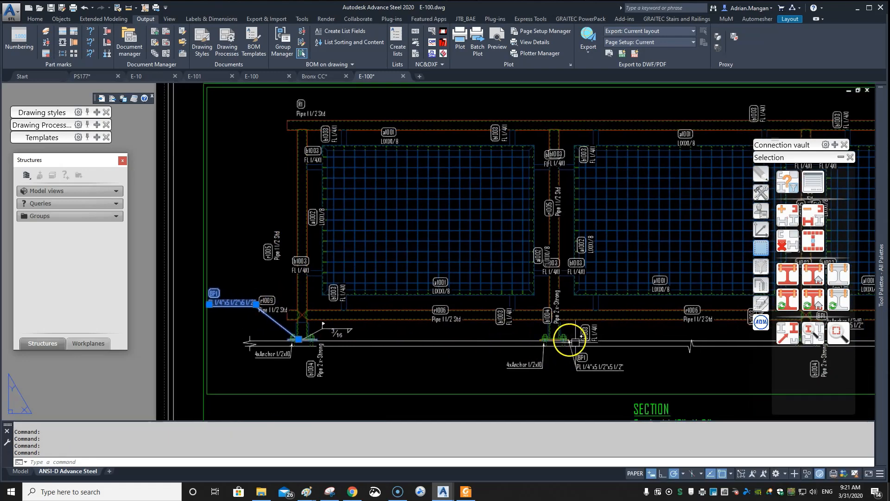
left_click(585, 361)
key("Escape")
- Examine the b1003 flat bar labels and the mesh panels' linework below the top rail of the section
middle_click_drag(640, 350, 521, 342)
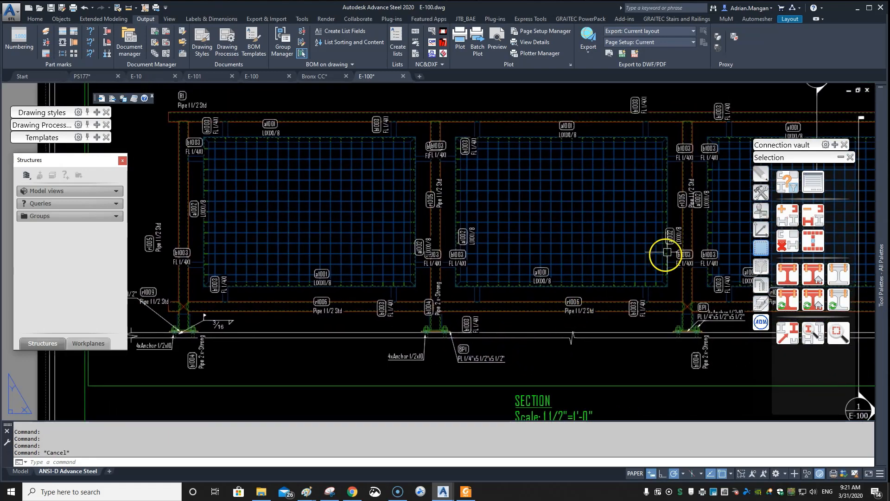
middle_click_drag(671, 240, 682, 272)
scroll(465, 199, "up", 2)
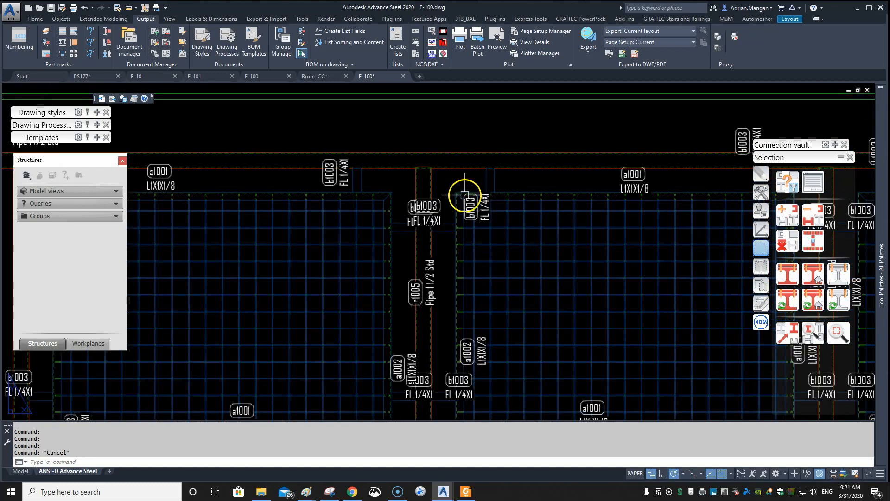
left_click(477, 204)
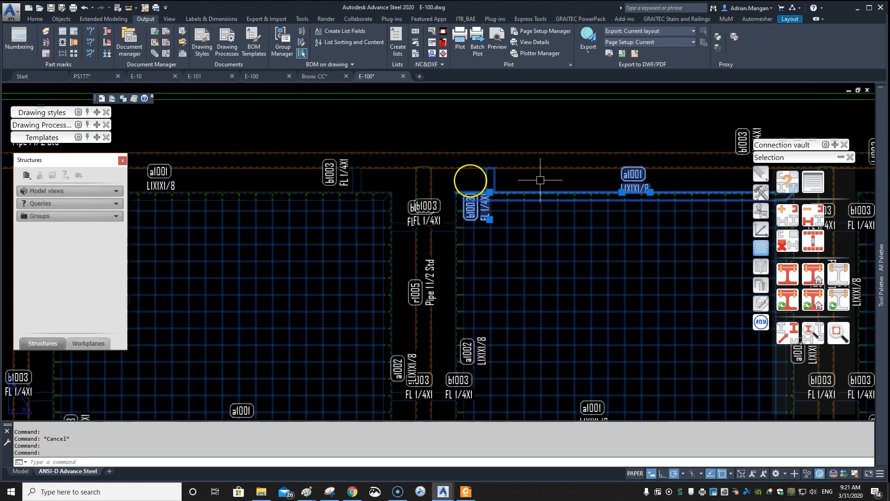
key("Escape")
left_click(350, 179)
scroll(399, 176, "down", 5)
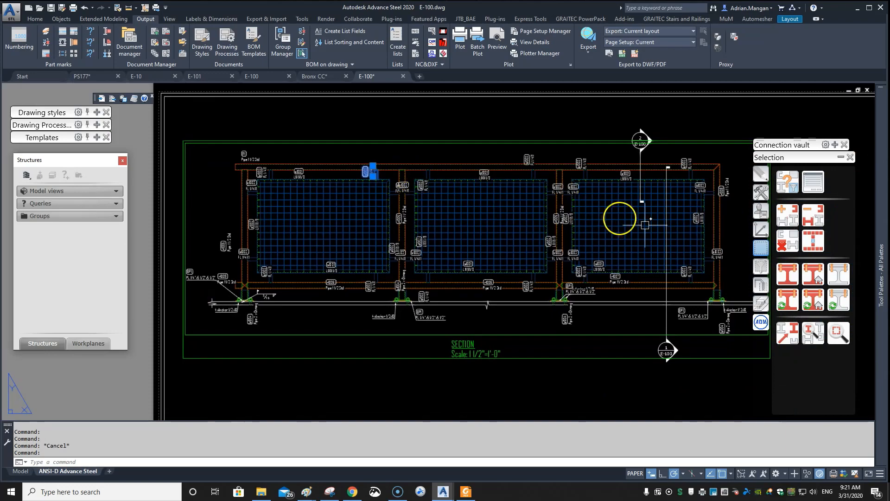
scroll(553, 176, "up", 4)
middle_click_drag(415, 195, 538, 193)
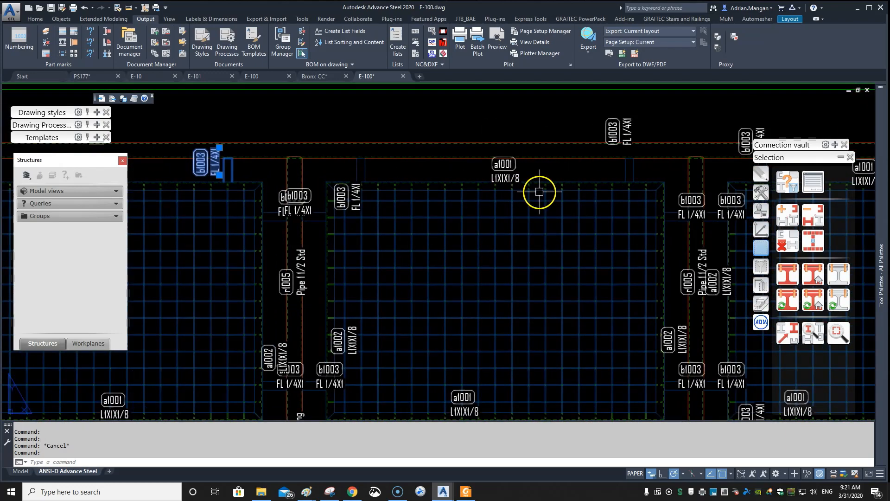
scroll(481, 199, "down", 2)
middle_click_drag(483, 197, 549, 192)
scroll(515, 193, "up", 3)
scroll(467, 179, "up", 5)
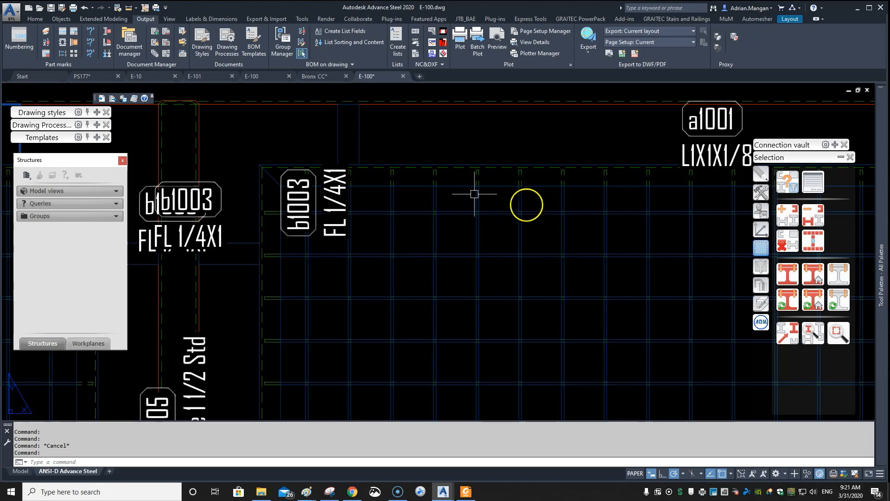
scroll(522, 201, "down", 2)
middle_click_drag(487, 204, 481, 201)
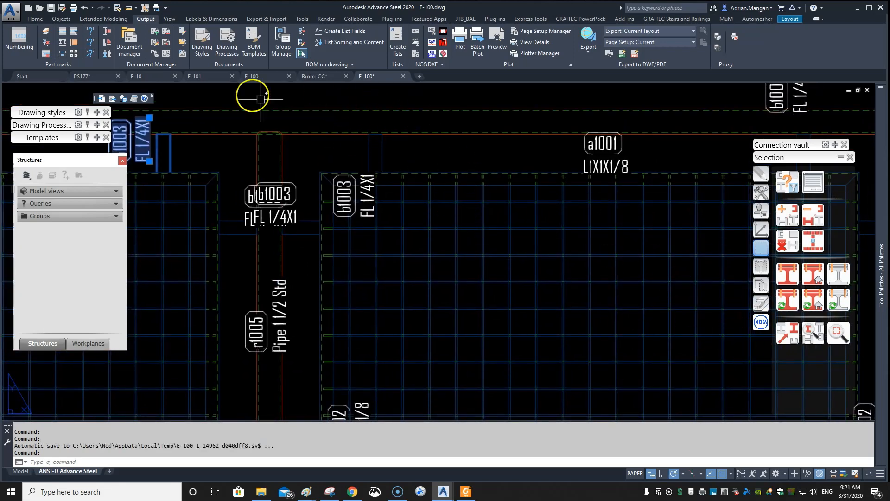
- Review the Beams - Bars rule's presentation and labeling settings in the 2 - Detail View - ADM 1/8 drawing style
left_click(155, 43)
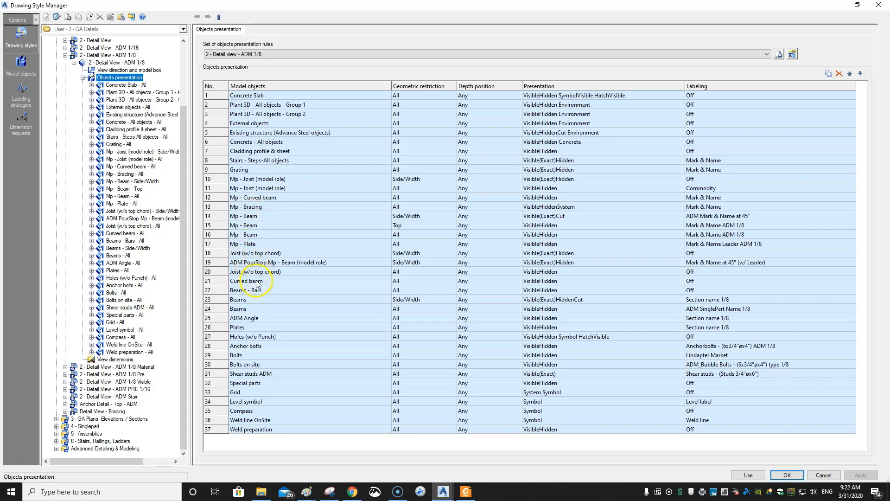
left_click(221, 292)
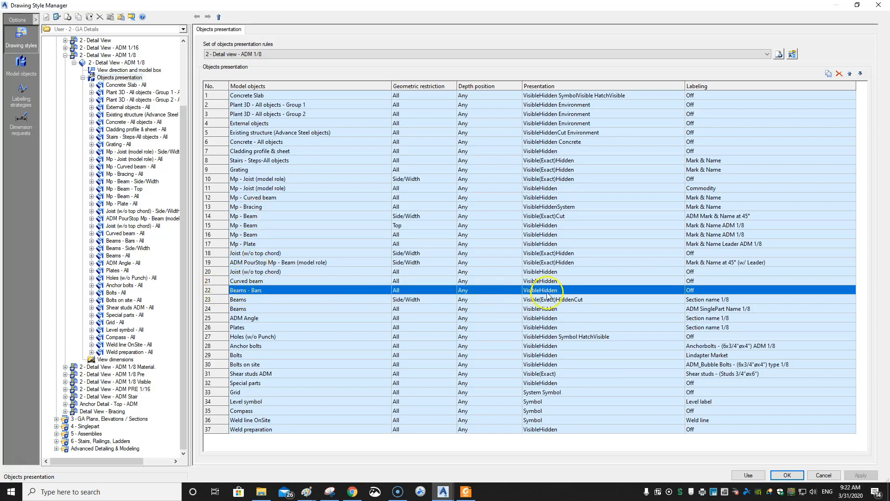
double_click(687, 292)
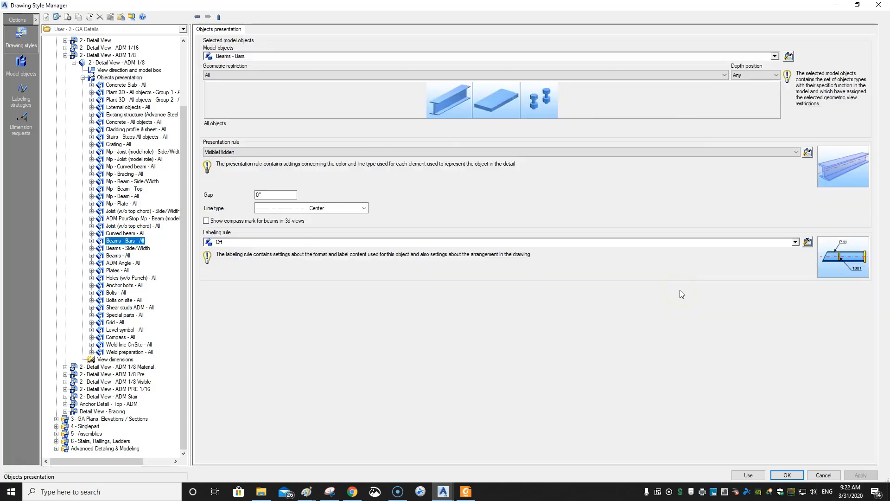
left_click(124, 77)
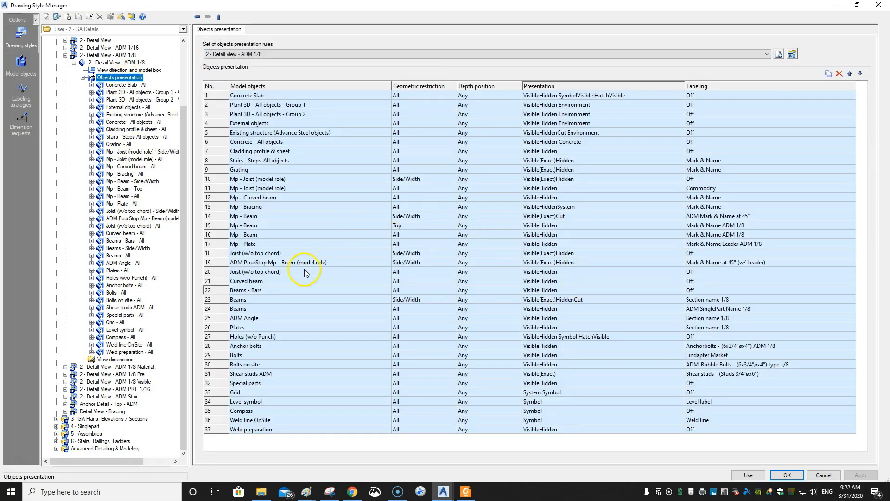
- Set the Beams - Bars rule's presentation to Visible and update the railing section view with it
left_click(622, 291)
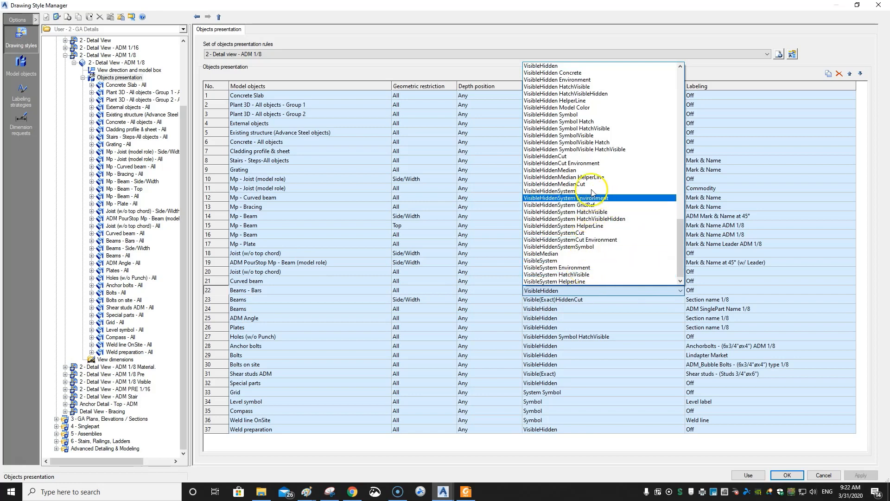
scroll(592, 188, "up", 3)
scroll(592, 188, "up", 5)
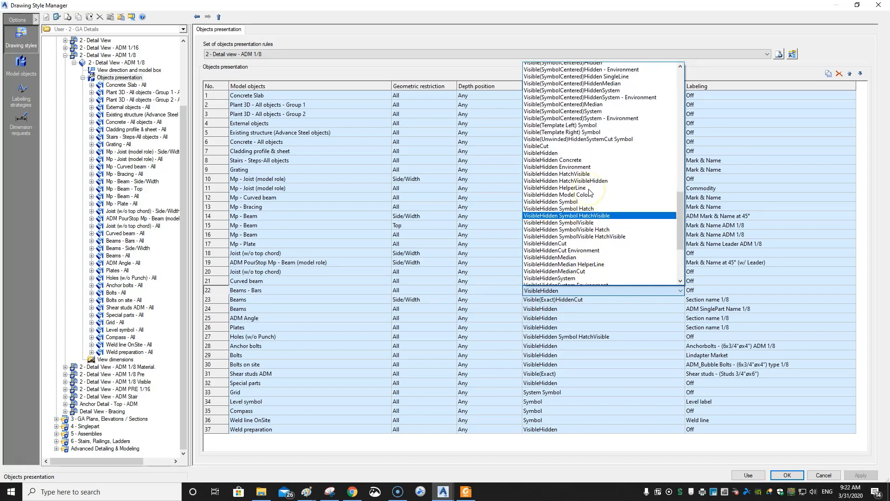
scroll(588, 193, "up", 4)
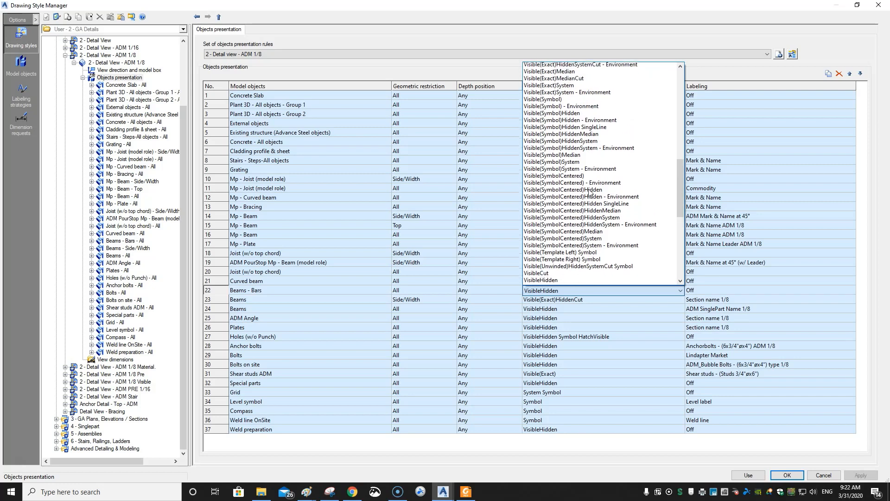
scroll(587, 197, "up", 8)
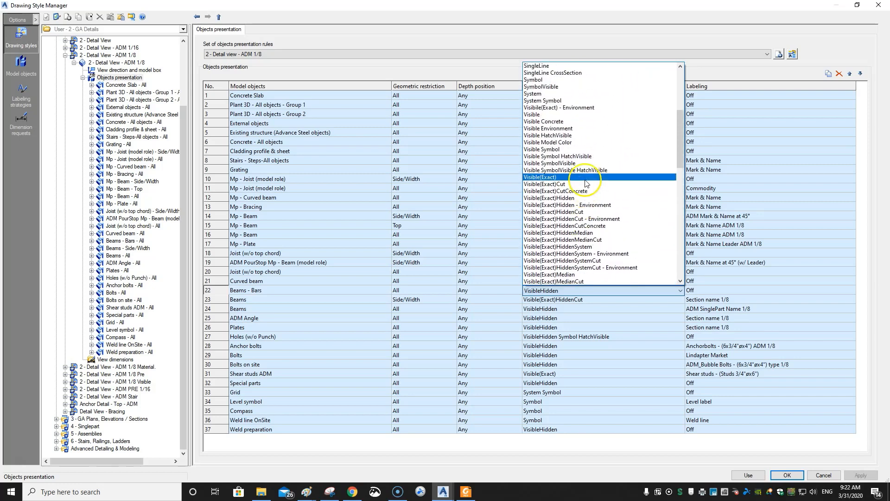
left_click(586, 115)
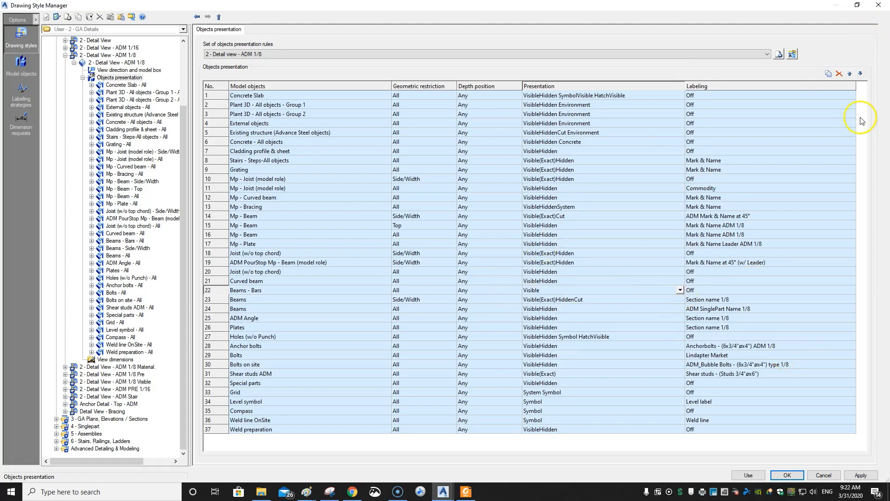
left_click(862, 475)
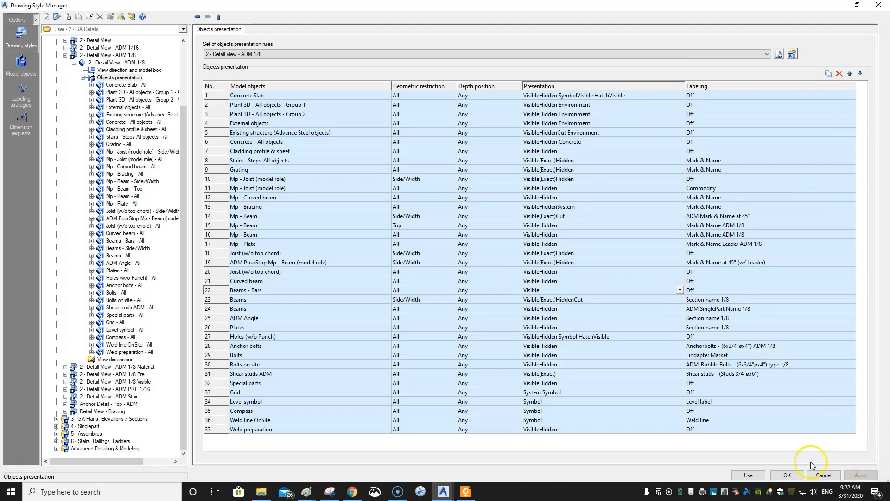
left_click(754, 476)
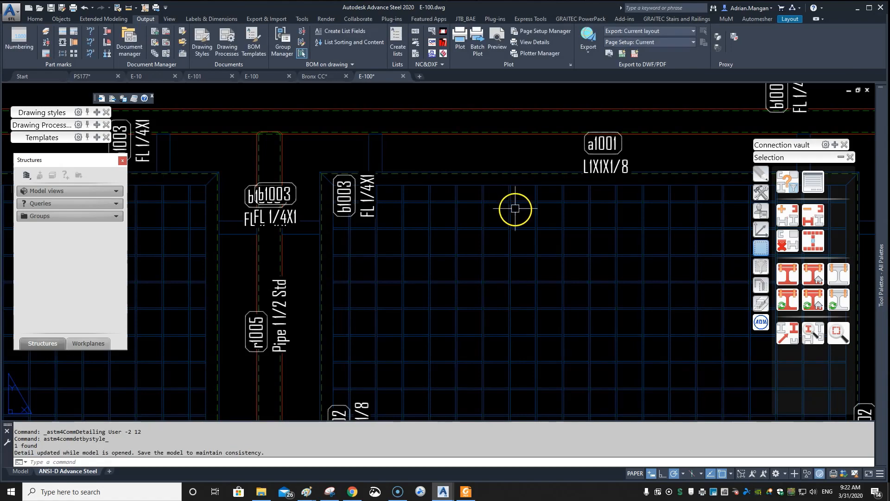
- Examine the mesh panels' bar lines and the surrounding labels across the updated railing section
scroll(482, 195, "down", 2)
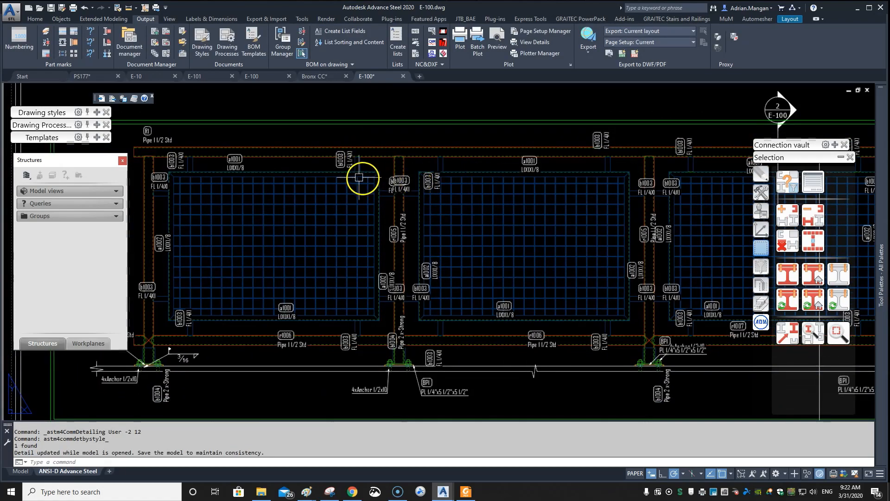
scroll(359, 177, "up", 6)
scroll(403, 163, "down", 5)
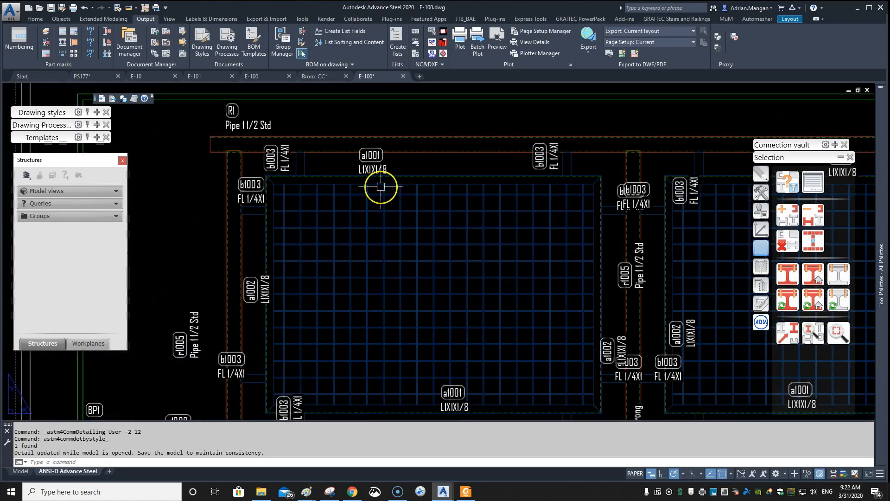
scroll(284, 201, "up", 5)
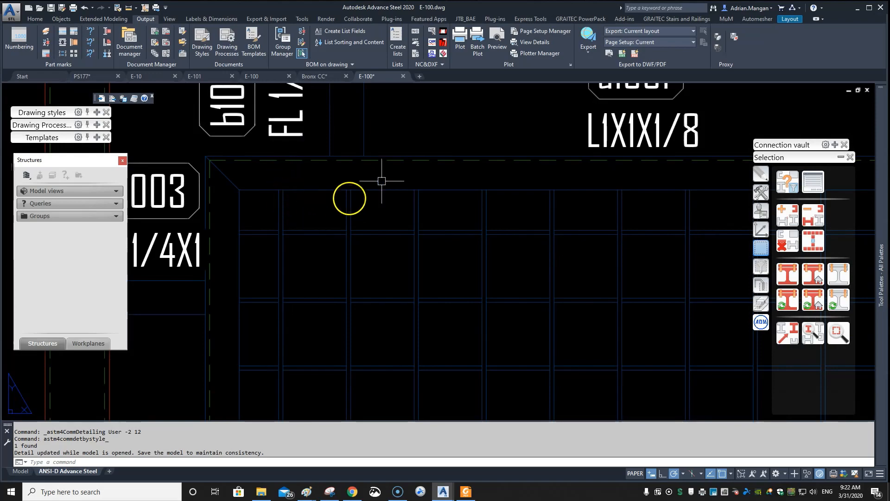
scroll(352, 195, "down", 3)
scroll(441, 189, "down", 3)
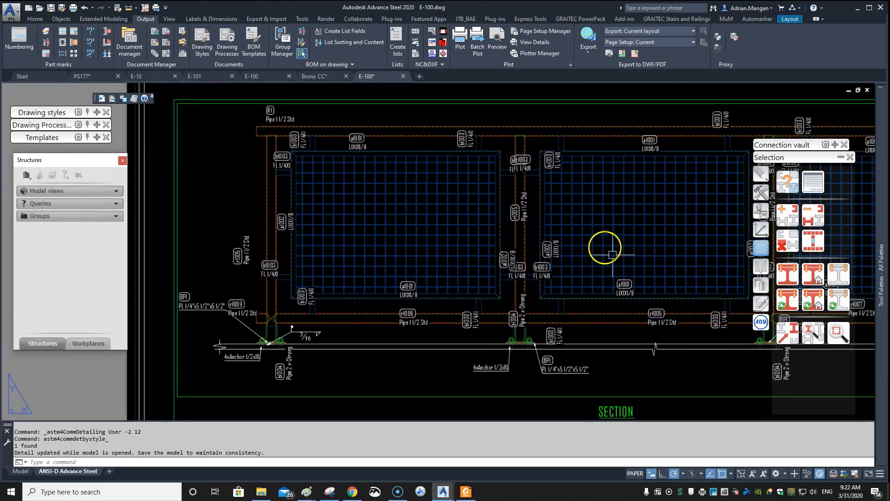
scroll(617, 259, "up", 4)
middle_click_drag(679, 271, 523, 292)
scroll(522, 293, "down", 4)
scroll(602, 175, "up", 4)
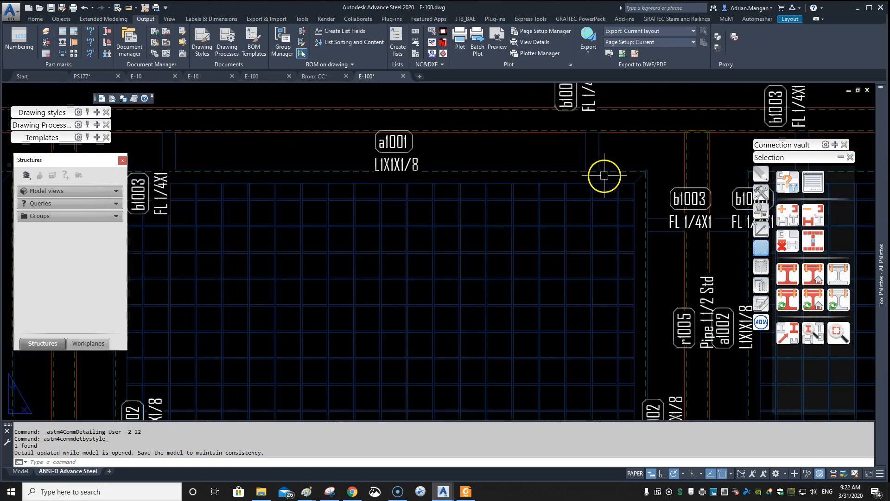
scroll(459, 192, "down", 2)
scroll(458, 192, "down", 3)
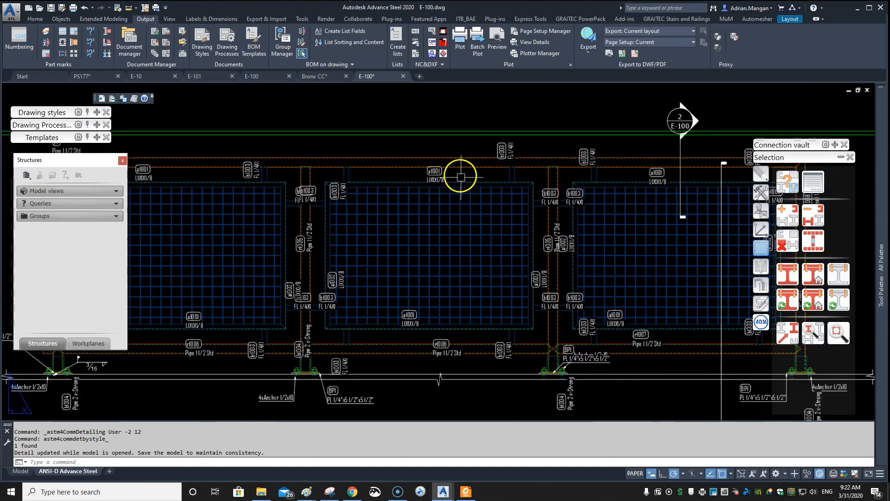
scroll(428, 177, "up", 5)
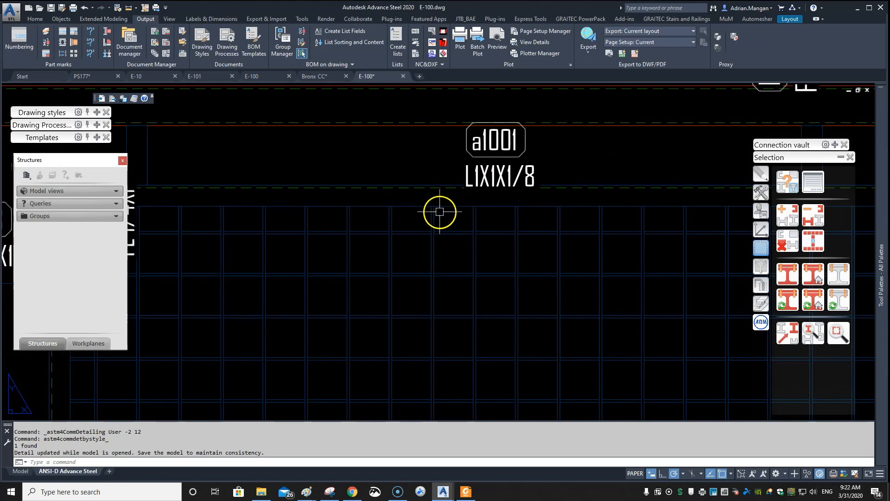
scroll(503, 250, "down", 6)
middle_click_drag(505, 238, 463, 161)
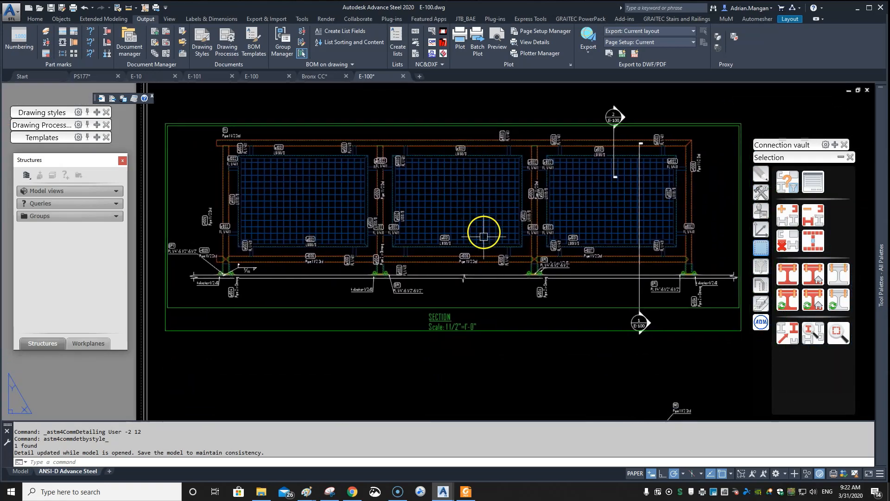
- Review the visible and hidden line settings of the angle framing the top of the right-hand mesh panel
scroll(580, 164, "up", 4)
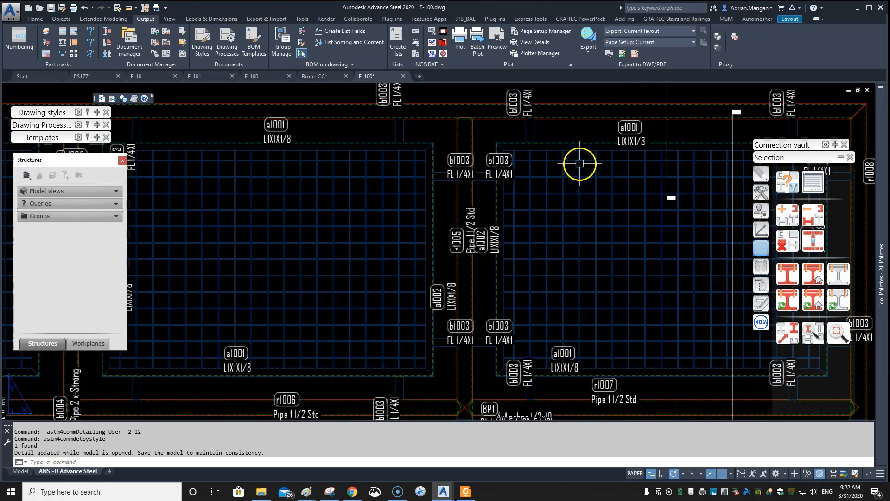
scroll(533, 146, "up", 6)
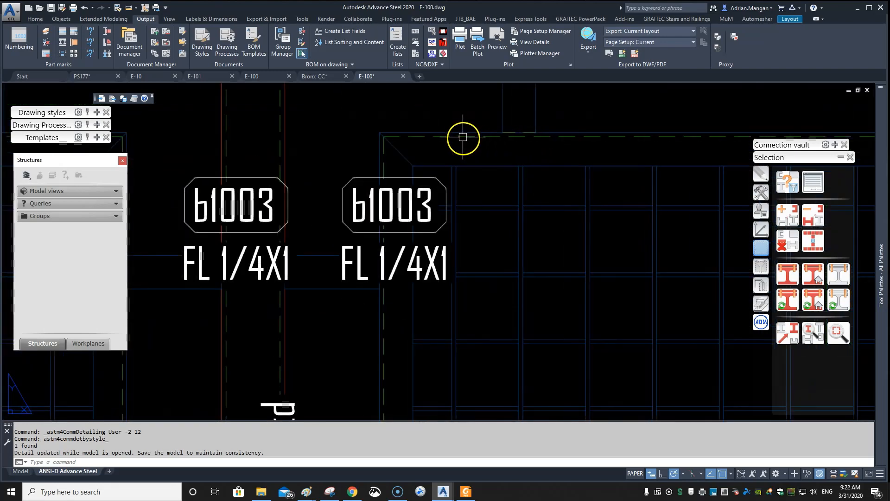
left_click(463, 137)
double_click(463, 139)
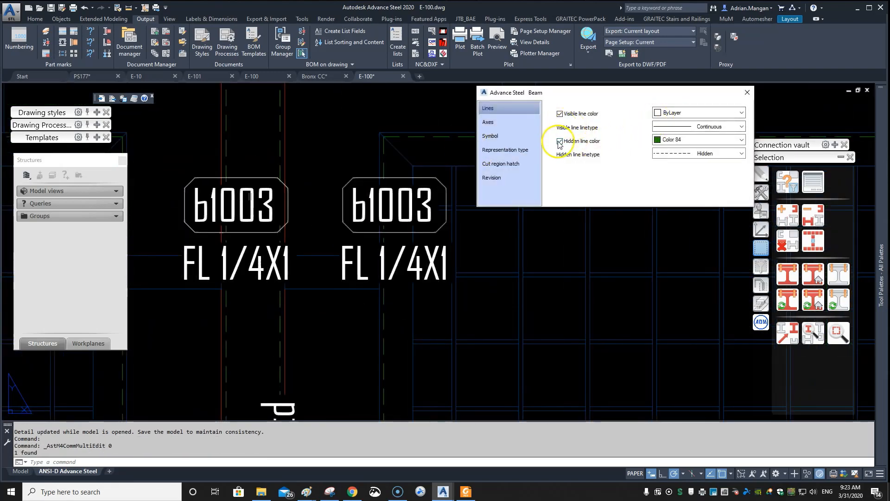
left_click(747, 94)
middle_click_drag(441, 183, 302, 205)
mouse_move(413, 183)
middle_mouse_down()
mouse_move(319, 183)
mouse_move(569, 205)
mouse_move(578, 197)
middle_mouse_up()
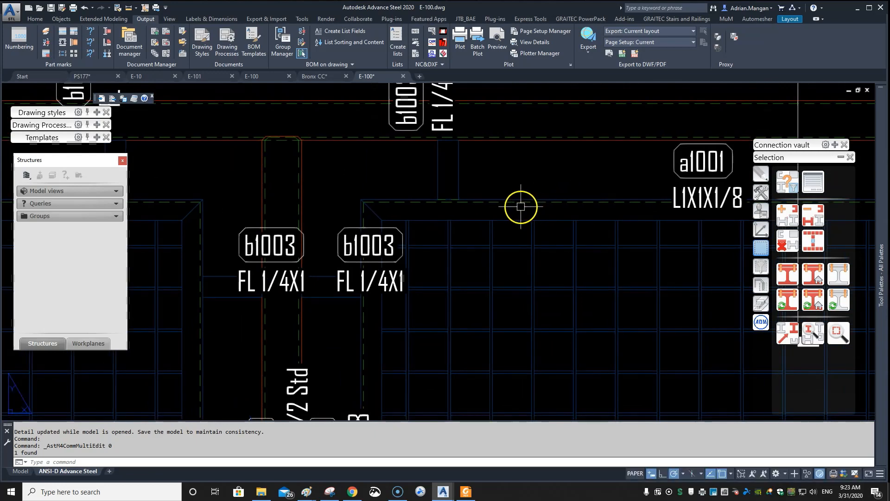
double_click(521, 202)
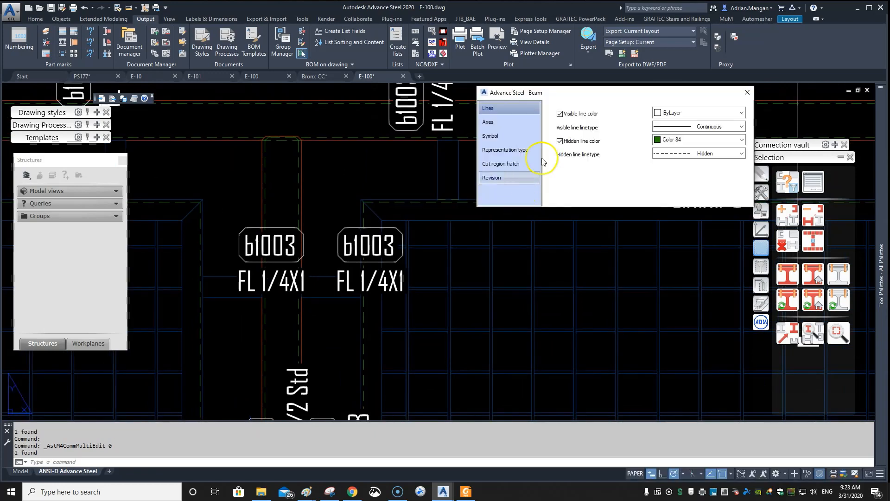
left_click(565, 142)
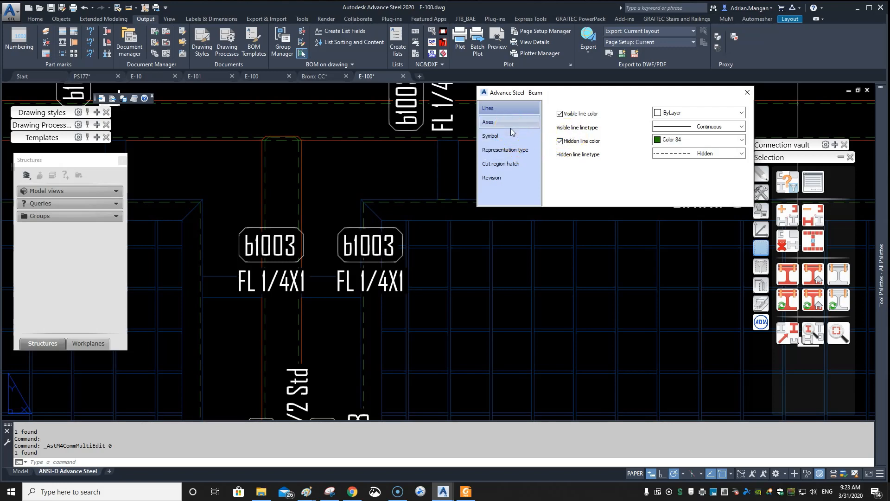
left_click(491, 297)
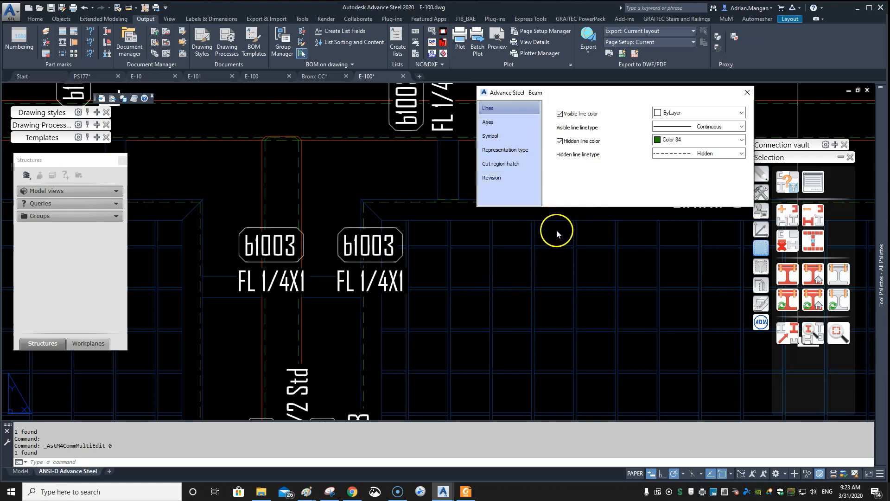
left_click(747, 93)
- Turn off the hidden line color for the top rail and the post between the middle and right-hand mesh panels
middle_click_drag(327, 174, 399, 235)
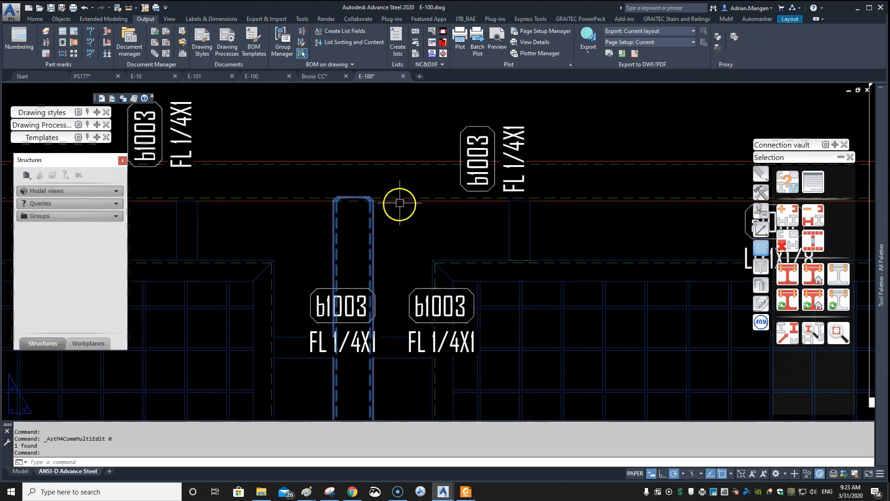
left_click(401, 198)
right_click(398, 223)
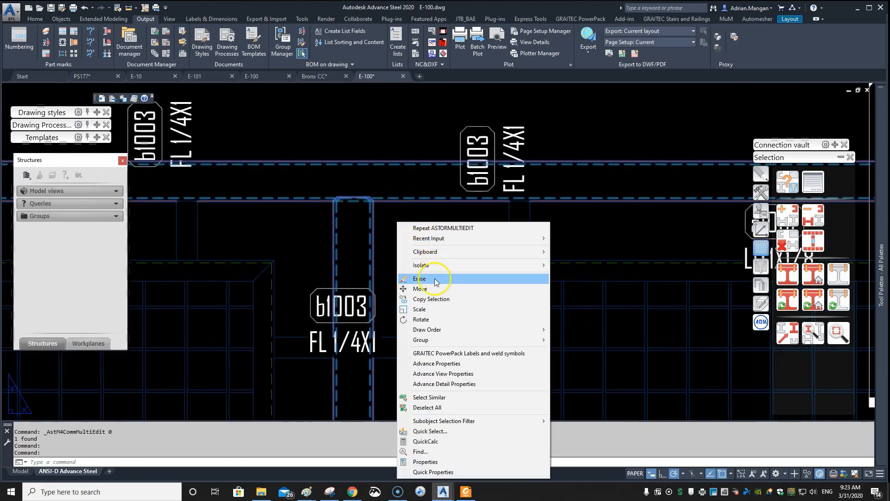
left_click(440, 363)
left_click(560, 141)
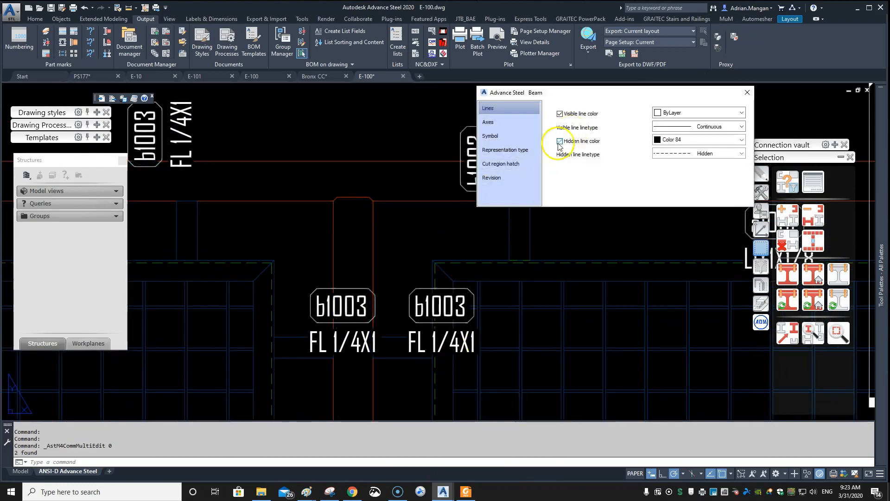
left_click(747, 92)
- Examine the rail and post linework and the labels across the railing section, along with the isometric and small section views
scroll(368, 272, "down", 5)
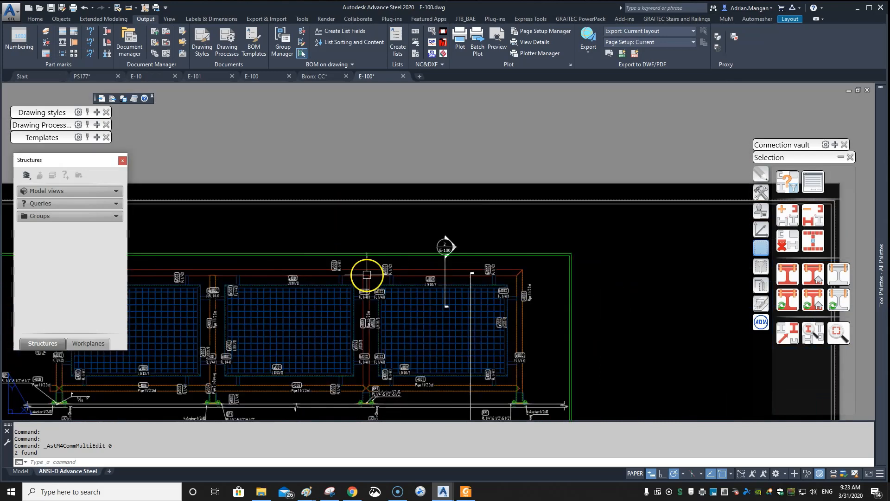
scroll(607, 181, "up", 5)
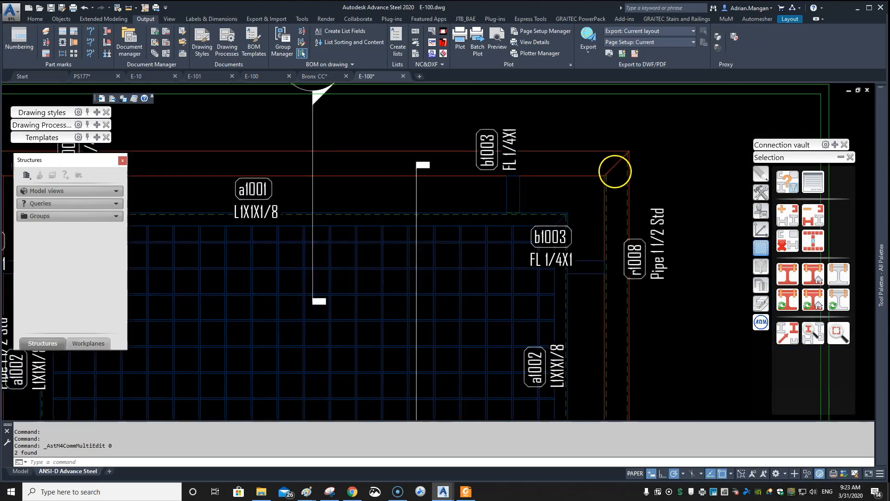
scroll(604, 183, "down", 4)
scroll(566, 208, "down", 3)
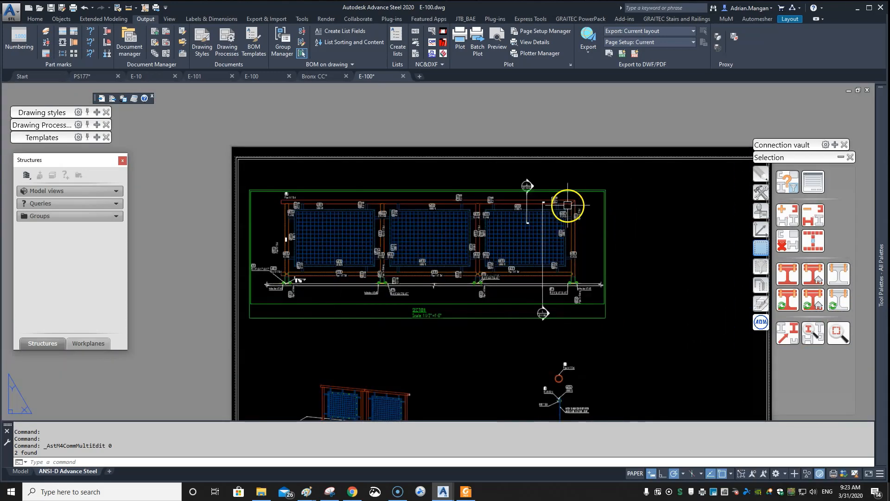
scroll(552, 314, "down", 2)
middle_click_drag(552, 314, 575, 263)
scroll(575, 263, "up", 5)
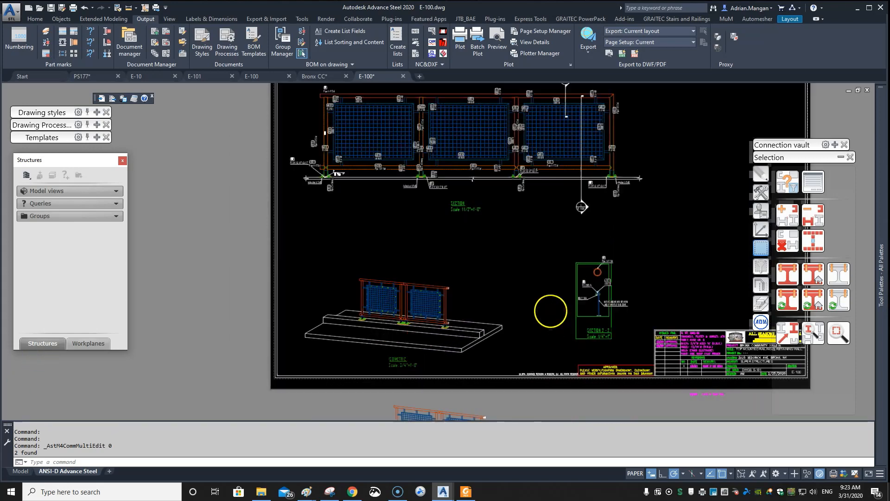
middle_click_drag(426, 282, 394, 333)
scroll(460, 242, "down", 2)
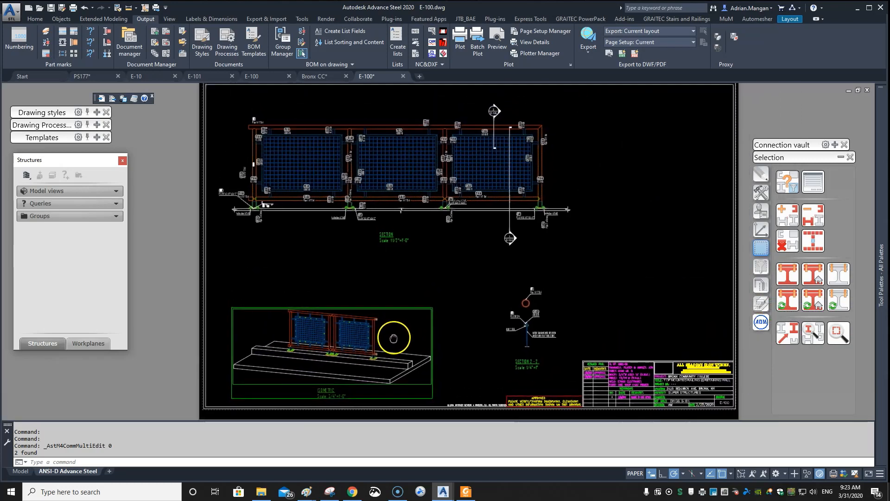
scroll(432, 144, "up", 2)
middle_click_drag(427, 151, 469, 197)
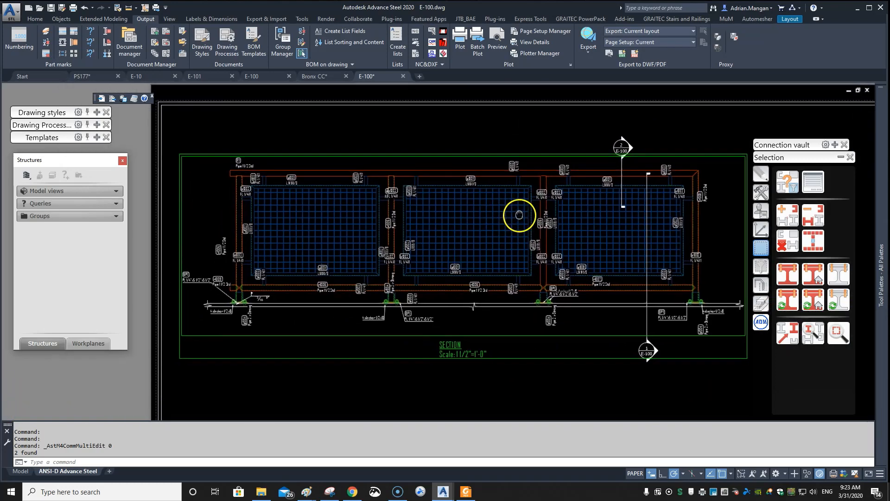
scroll(424, 221, "up", 1)
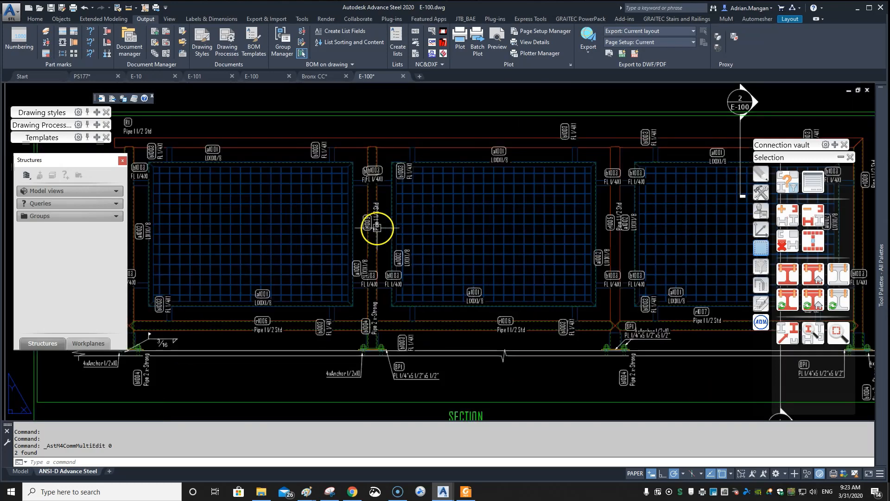
middle_click_drag(373, 224, 467, 206)
scroll(467, 207, "up", 1)
scroll(510, 265, "down", 2)
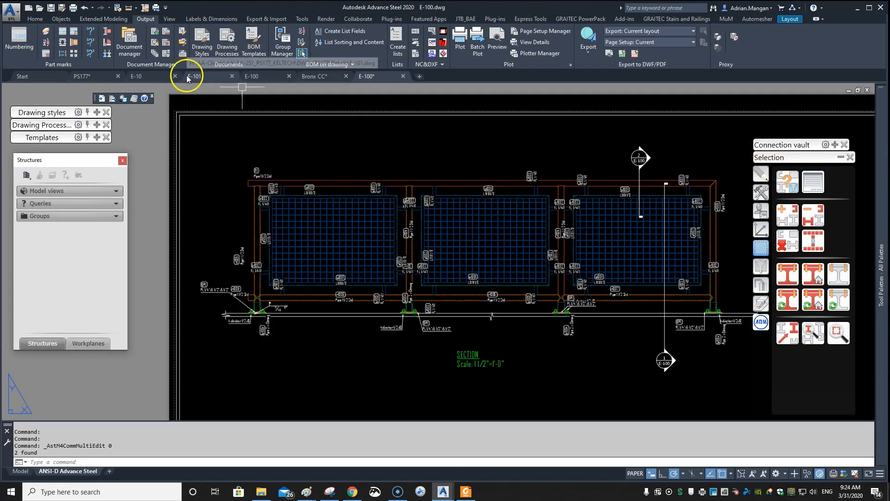
- Look at the E-101 drawing's ANSI-D Advance Steel layout and return to the railing section on E-100
mouse_move(202, 77)
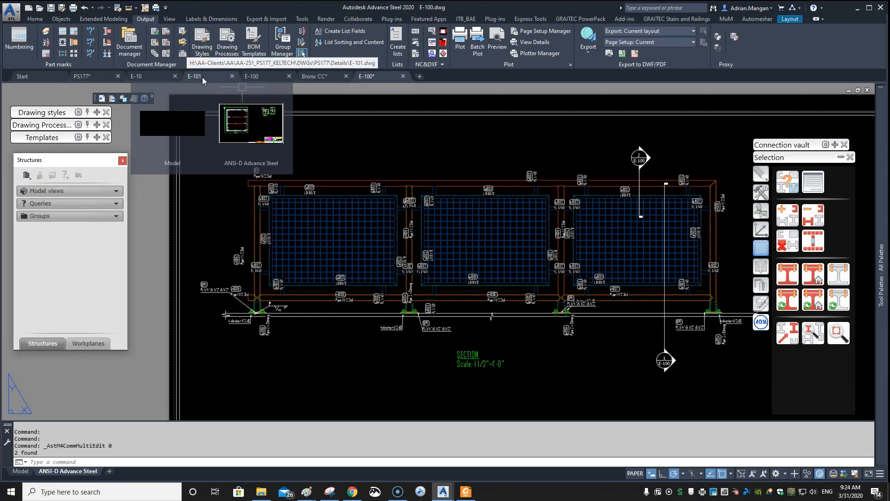
left_click(225, 112)
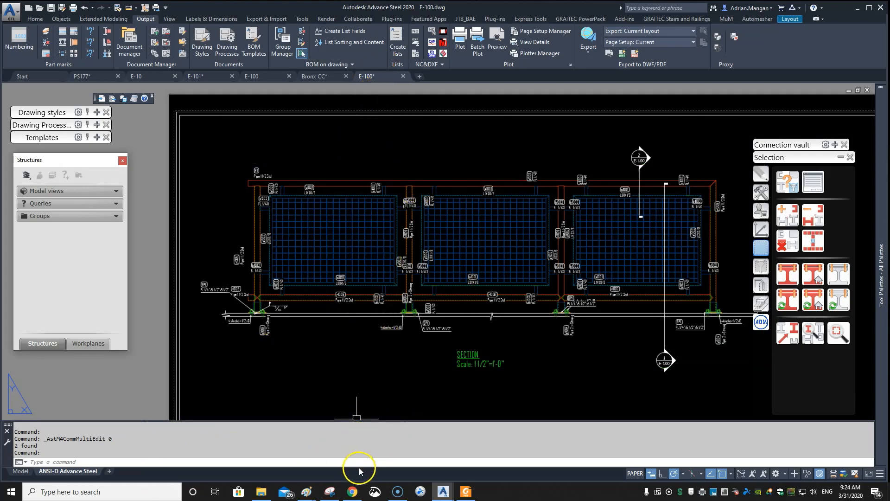
scroll(510, 366, "down", 2)
middle_click_drag(510, 366, 461, 312)
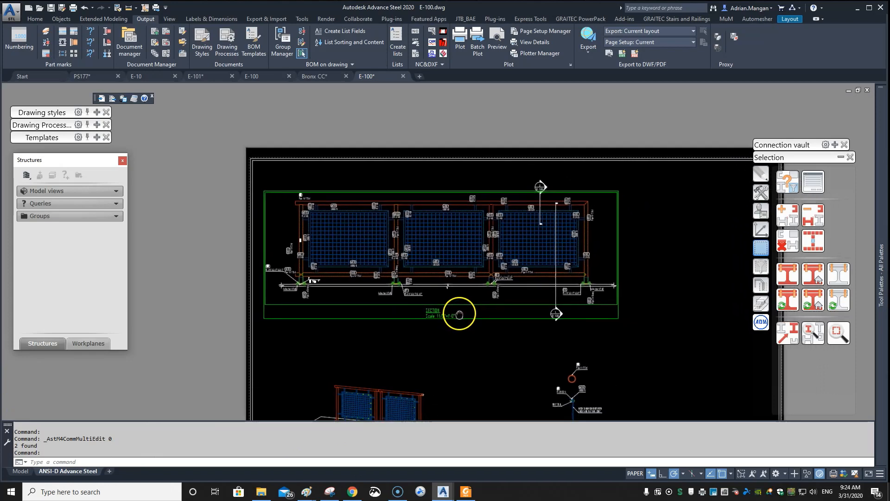
middle_click_drag(493, 360, 495, 318)
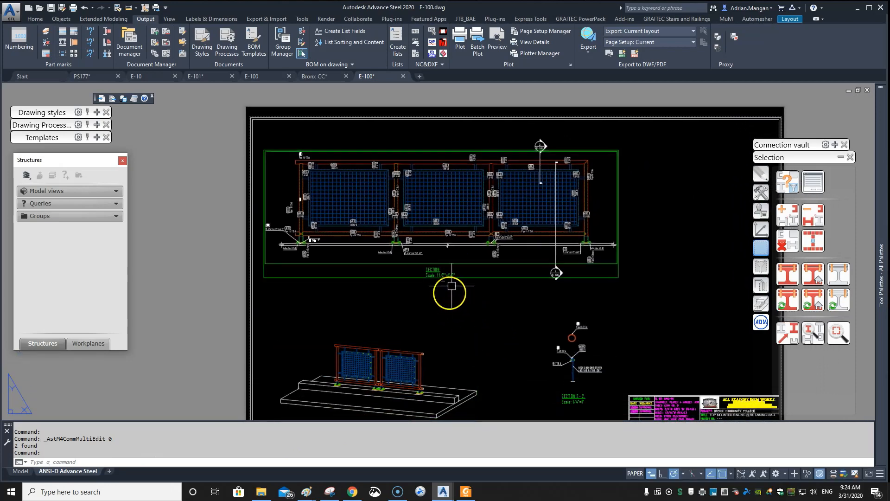
scroll(470, 215, "up", 2)
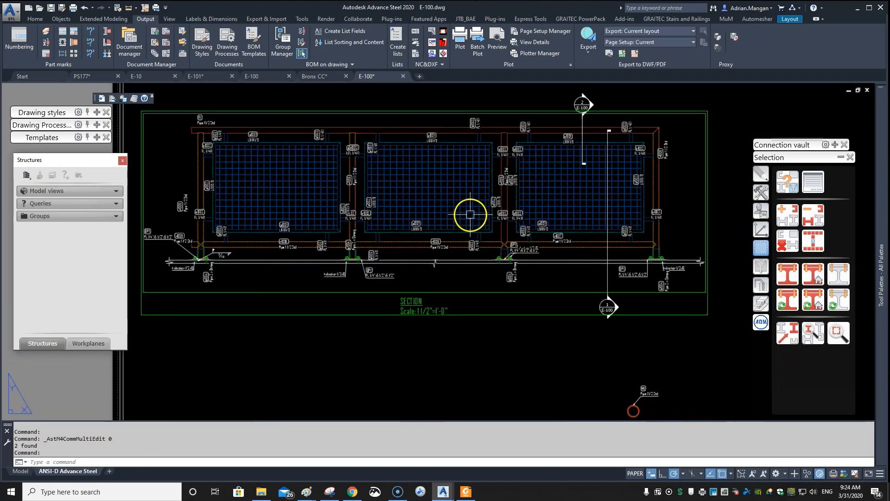
middle_click_drag(471, 215, 487, 214)
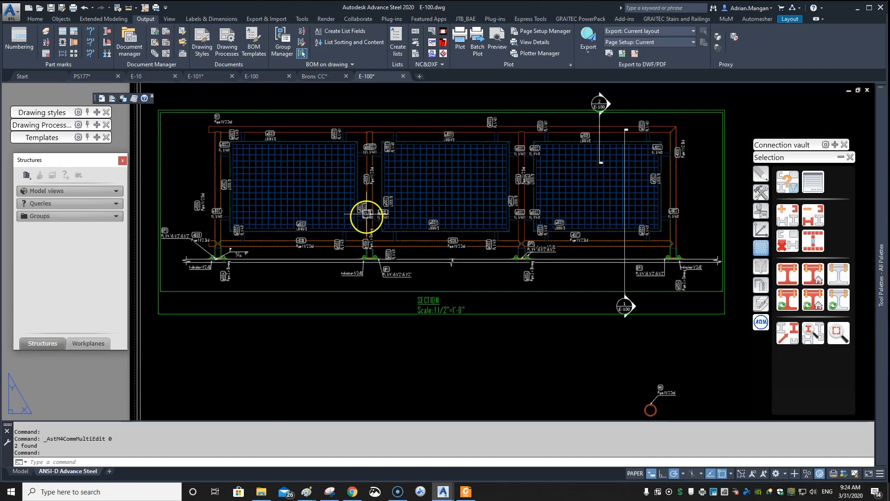